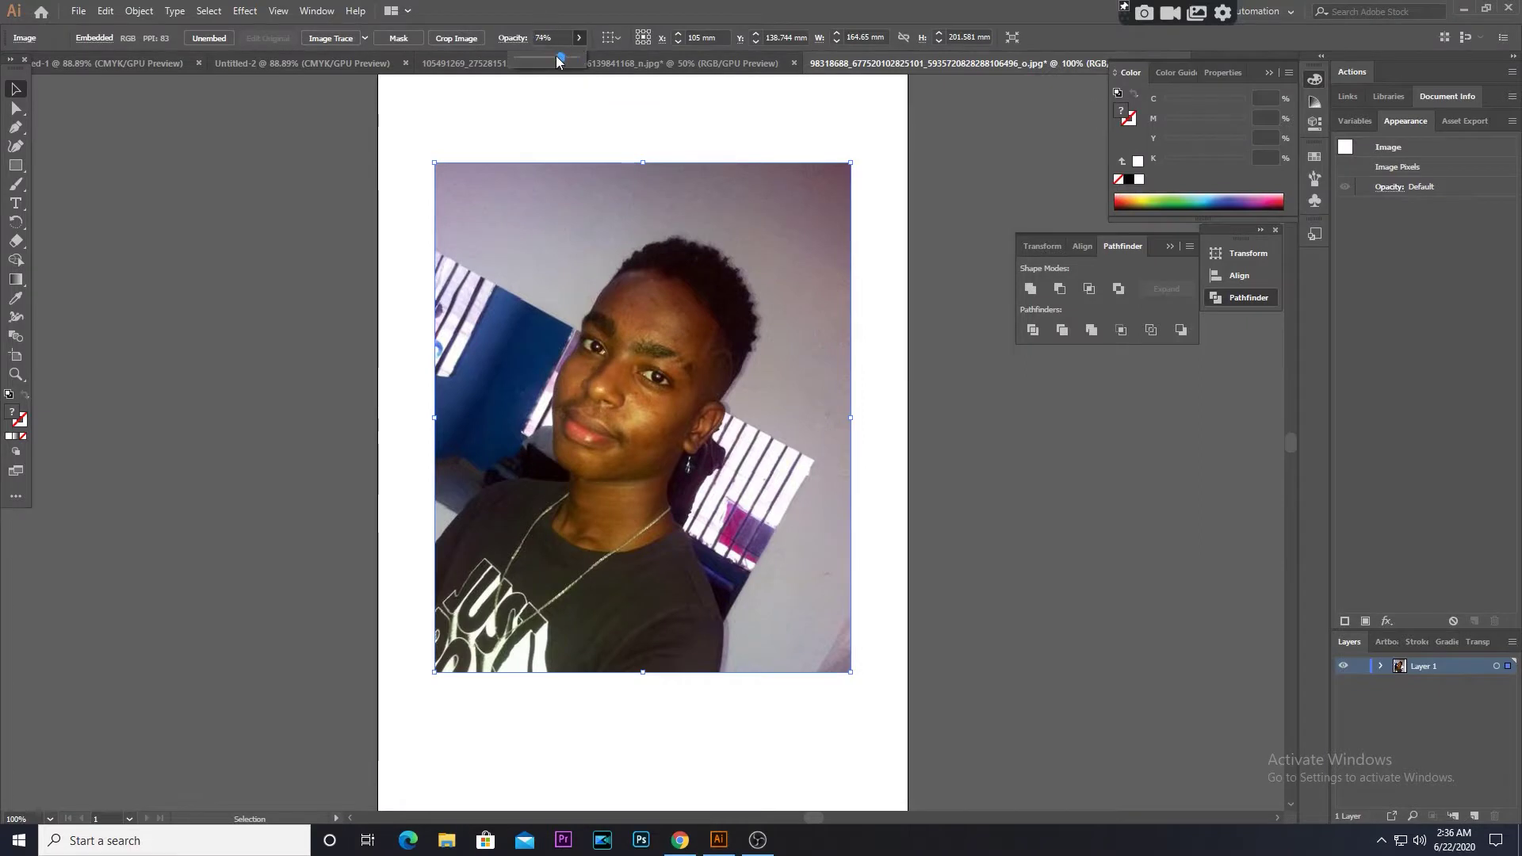
# Lower the placed portrait photo's opacity to about 82% for tracing
pyautogui.moveTo(559, 58); pyautogui.dragTo(564, 58)
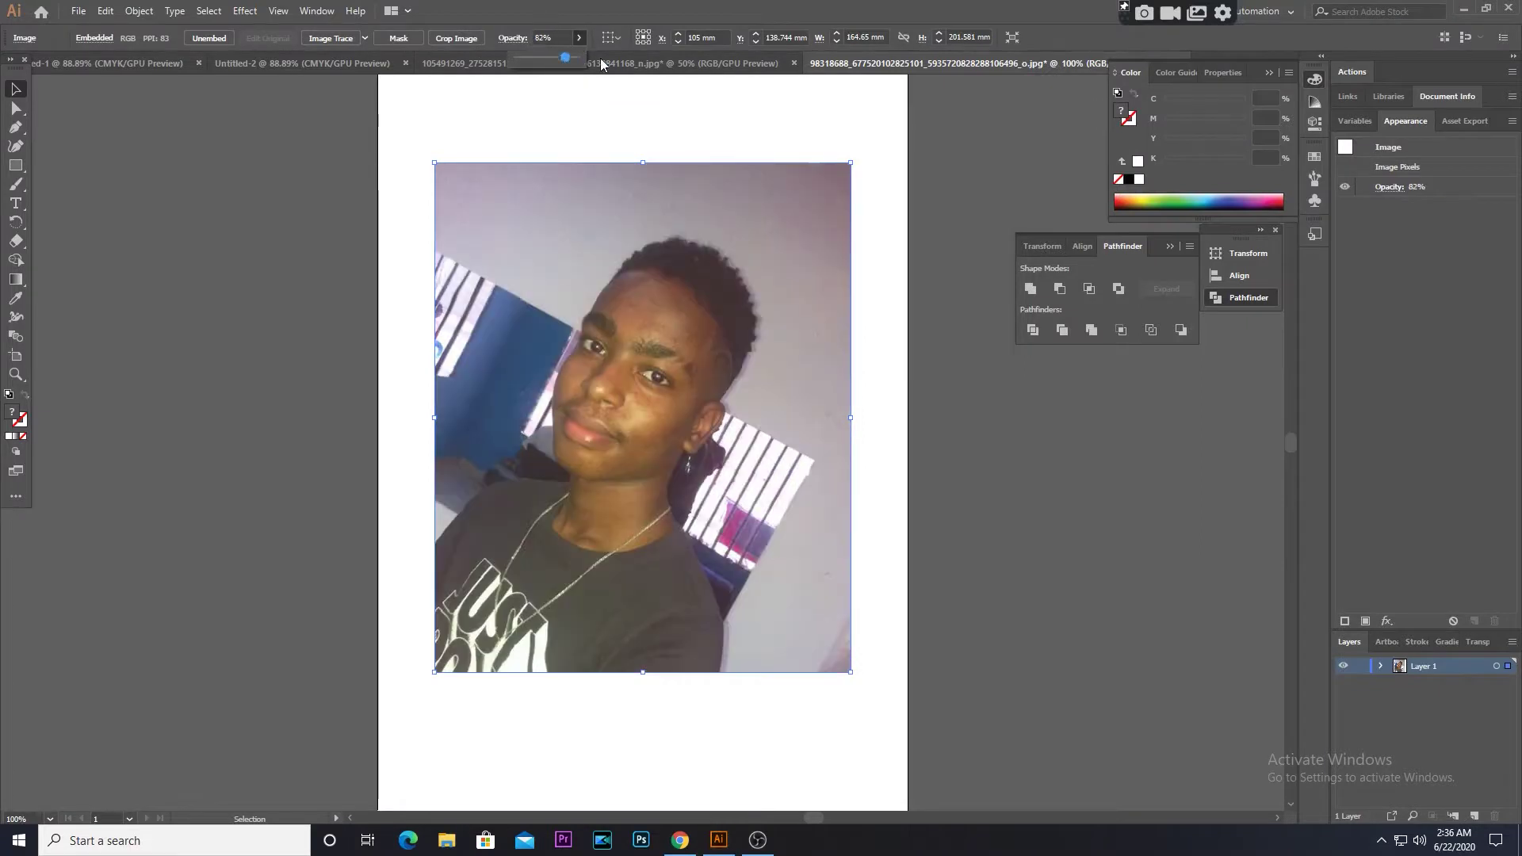
# Draw a long, very thin ellipse at the top of the page and fill it black
pyautogui.hotkey('ctrl', 'shift', 'a')
pyautogui.click(16, 166)
pyautogui.click(64, 181)
pyautogui.moveTo(412, 96); pyautogui.dragTo(676, 98)
pyautogui.doubleClick(12, 411)
pyautogui.doubleClick(651, 359)
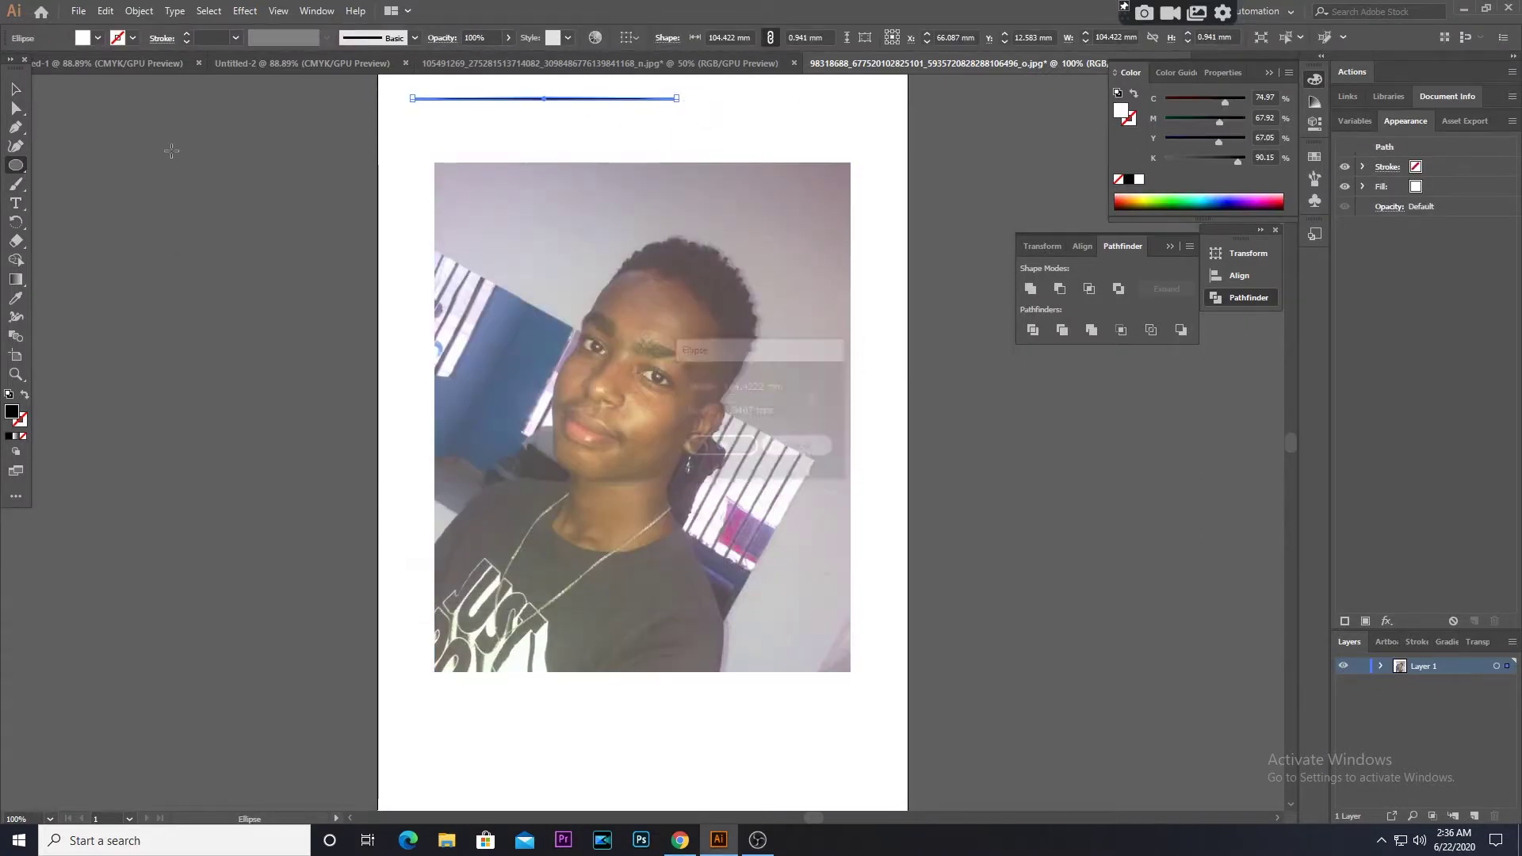
# Zoom in on the thin black ellipse and select it
pyautogui.press('Escape')
pyautogui.press('v')
pyautogui.hotkey('ctrl', '+')
pyautogui.hotkey('ctrl', '+')
pyautogui.hotkey('ctrl', '+')
pyautogui.hotkey('ctrl', 'a')
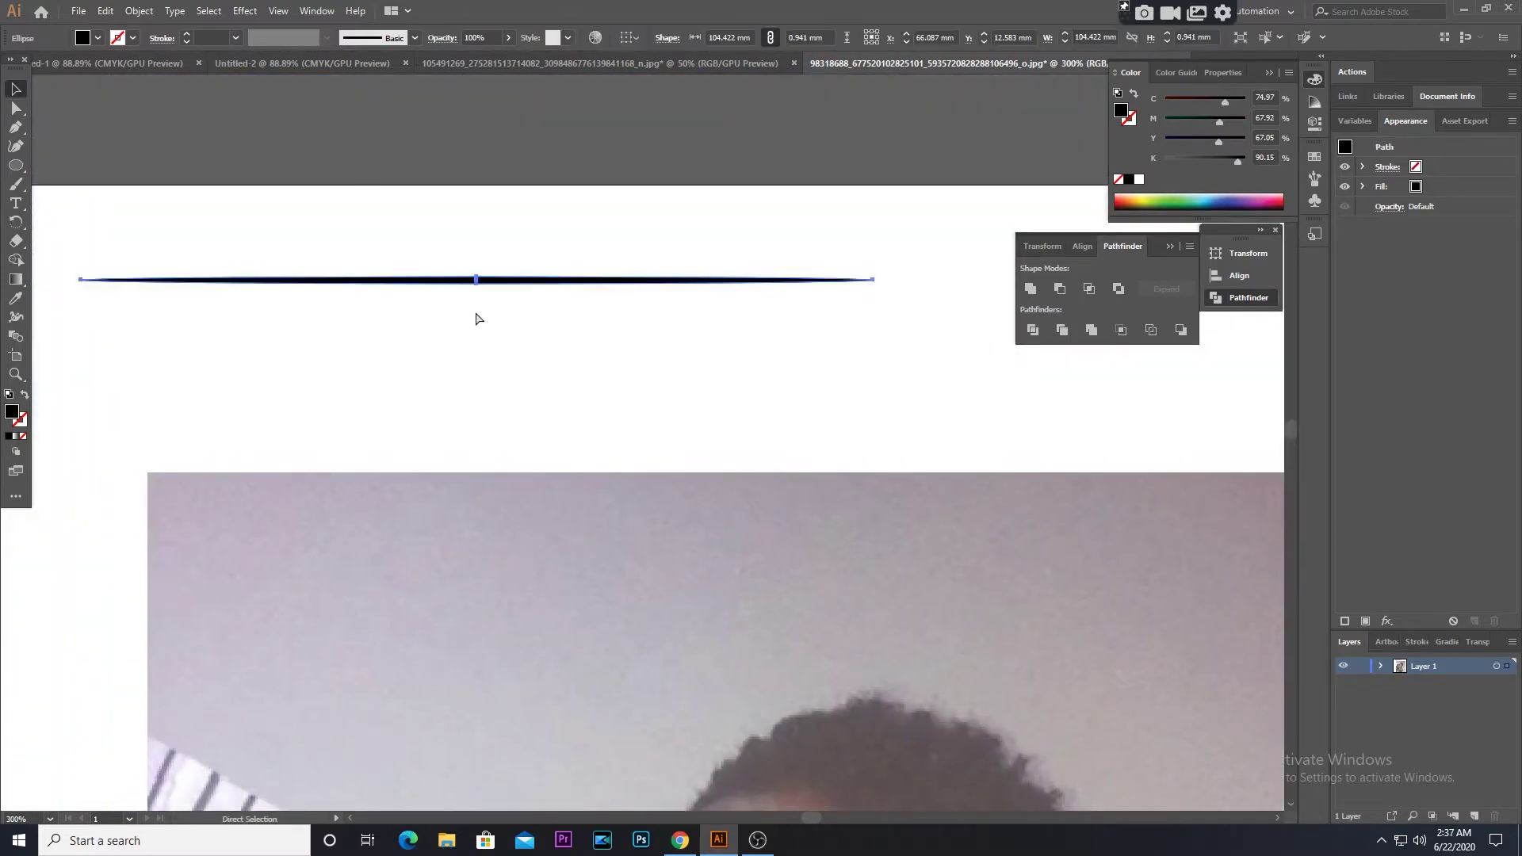
pyautogui.hotkey('ctrl', '+')
pyautogui.hotkey('ctrl', '+')
pyautogui.hotkey('ctrl', '+')
pyautogui.hotkey('ctrl', 'shift', 'a')
pyautogui.hotkey('ctrl', '-')
pyautogui.hotkey('ctrl', '-')
pyautogui.hotkey('ctrl', '-')
pyautogui.hotkey('ctrl', 'a')
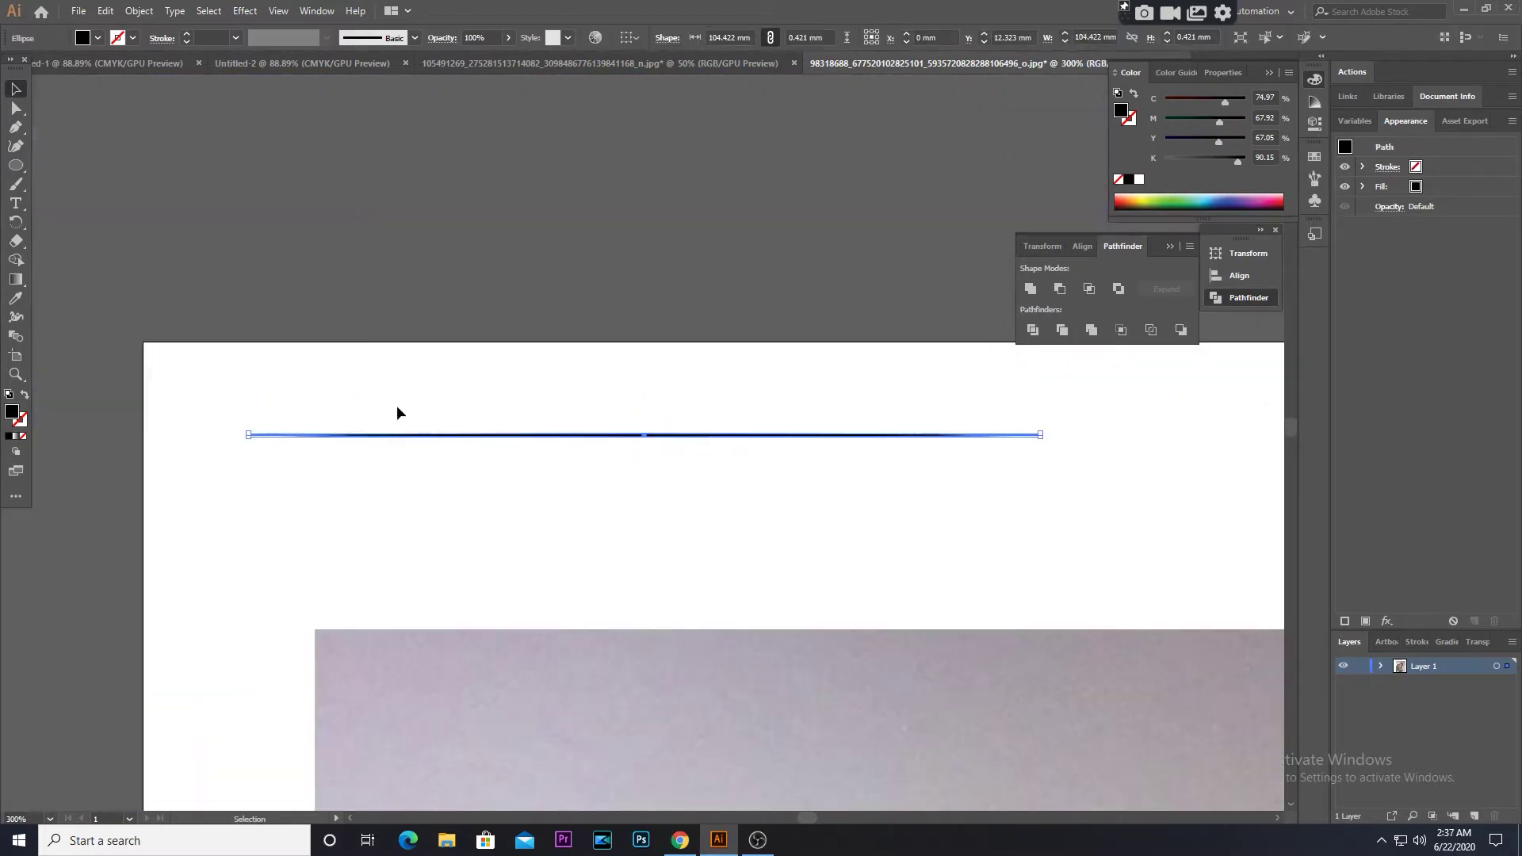
# Turn the ellipse into a new art brush, Art Brush 1
pyautogui.click(414, 38)
pyautogui.click(375, 161)
pyautogui.click(697, 537)
pyautogui.click(864, 497)
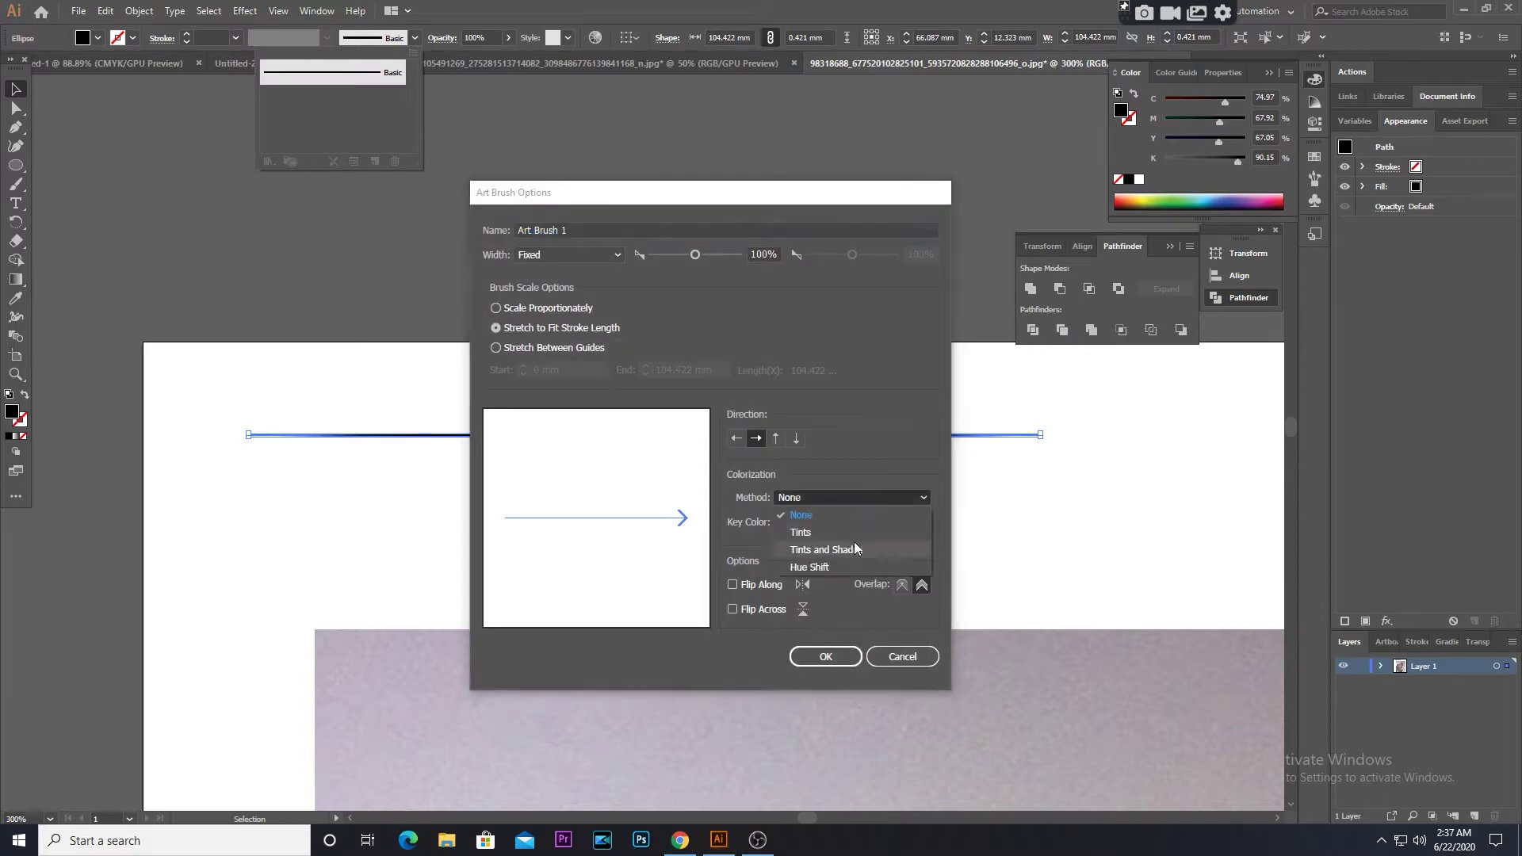
pyautogui.click(854, 541)
pyautogui.press('Return')
# Delete the source ellipse and bring the photo back into view
pyautogui.press('Delete')
pyautogui.press('b')
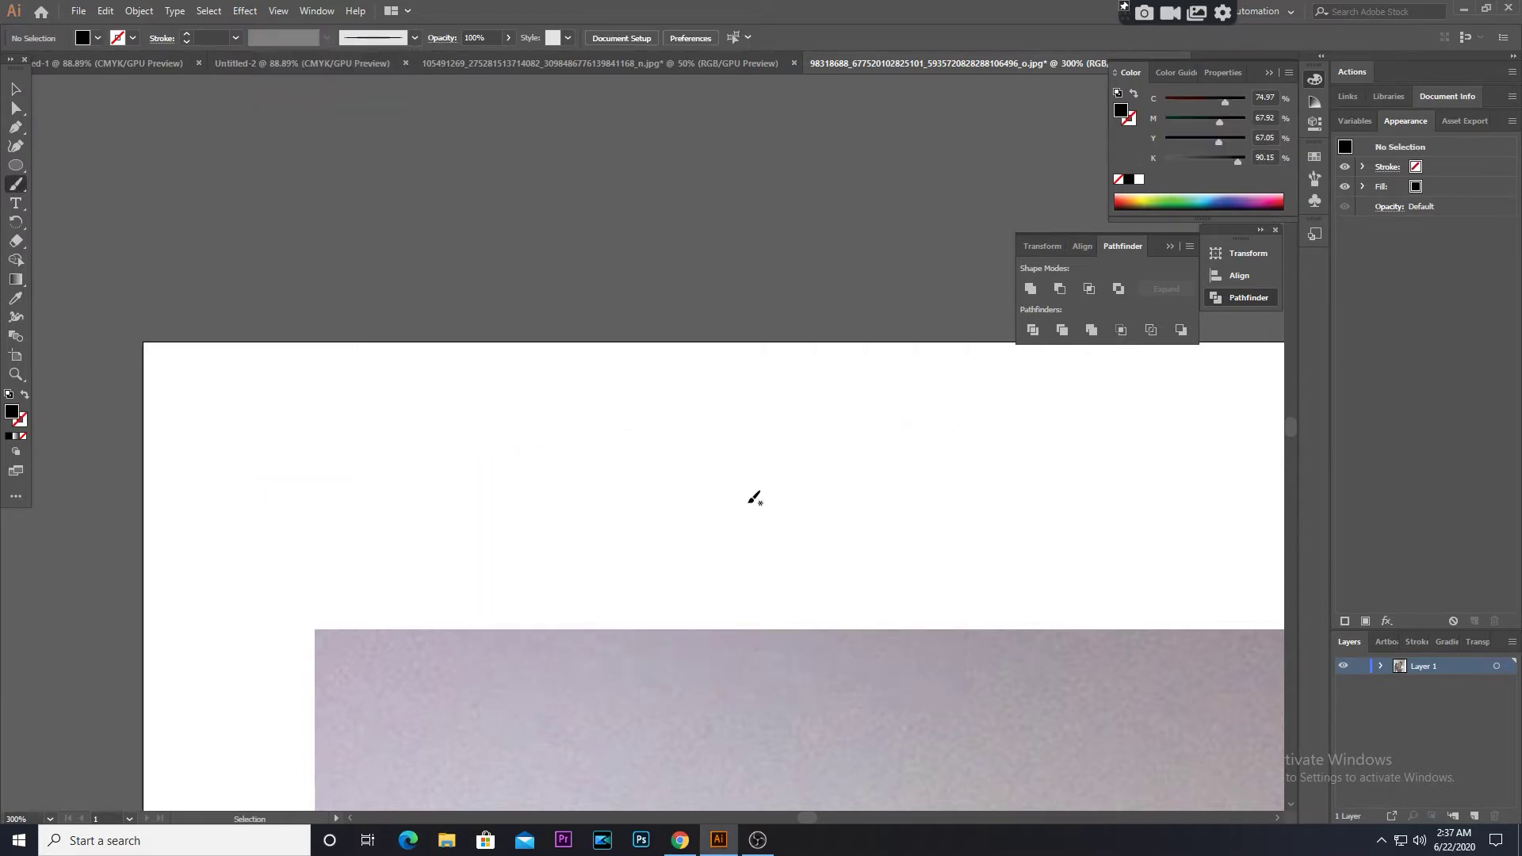
pyautogui.moveTo(753, 499); pyautogui.dragTo(553, 283)
pyautogui.hotkey('ctrl', '+')
# On a new layer above the photo, brush the left face edge from forehead to jaw
pyautogui.scroll(2, 600, 431)
pyautogui.hotkey('ctrl', 'l')
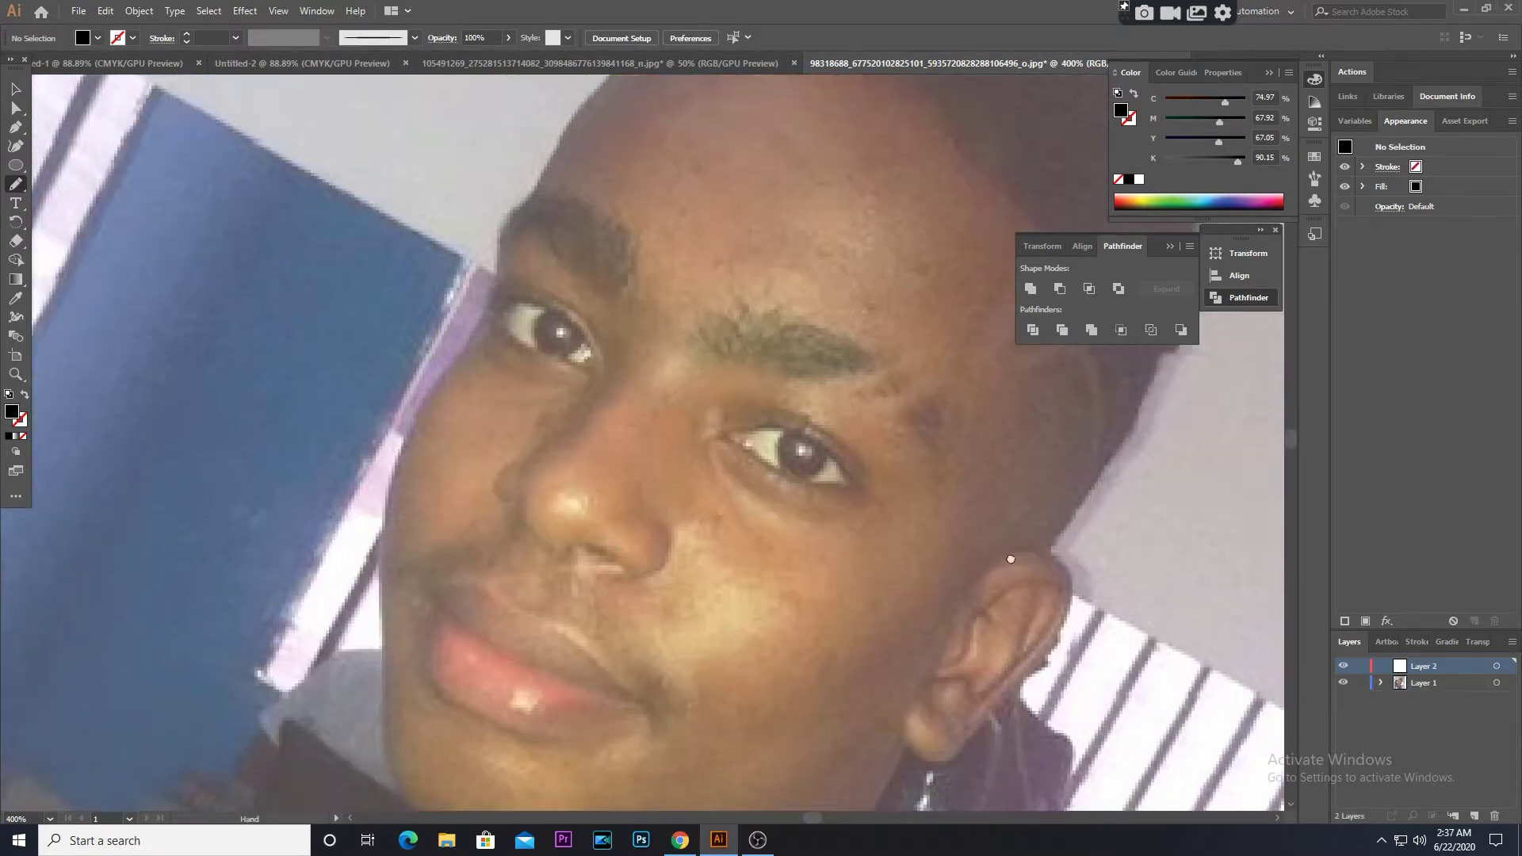
pyautogui.scroll(-3, 597, 669)
pyautogui.hotkey('ctrl', '-')
pyautogui.scroll(2, 598, 670)
pyautogui.scroll(2, 580, 562)
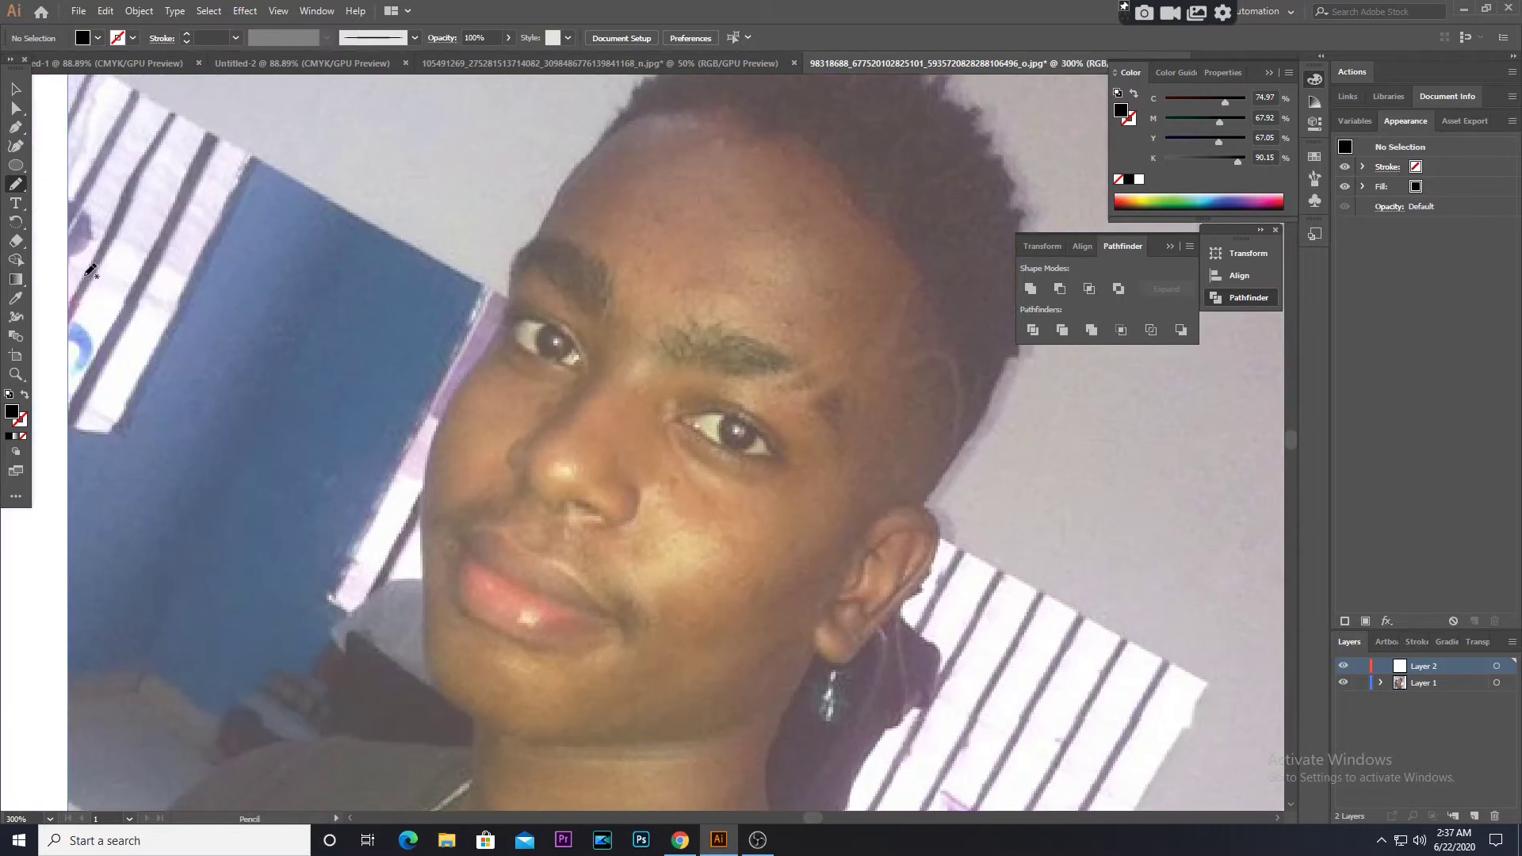
pyautogui.moveTo(16, 183); pyautogui.dragTo(80, 184)
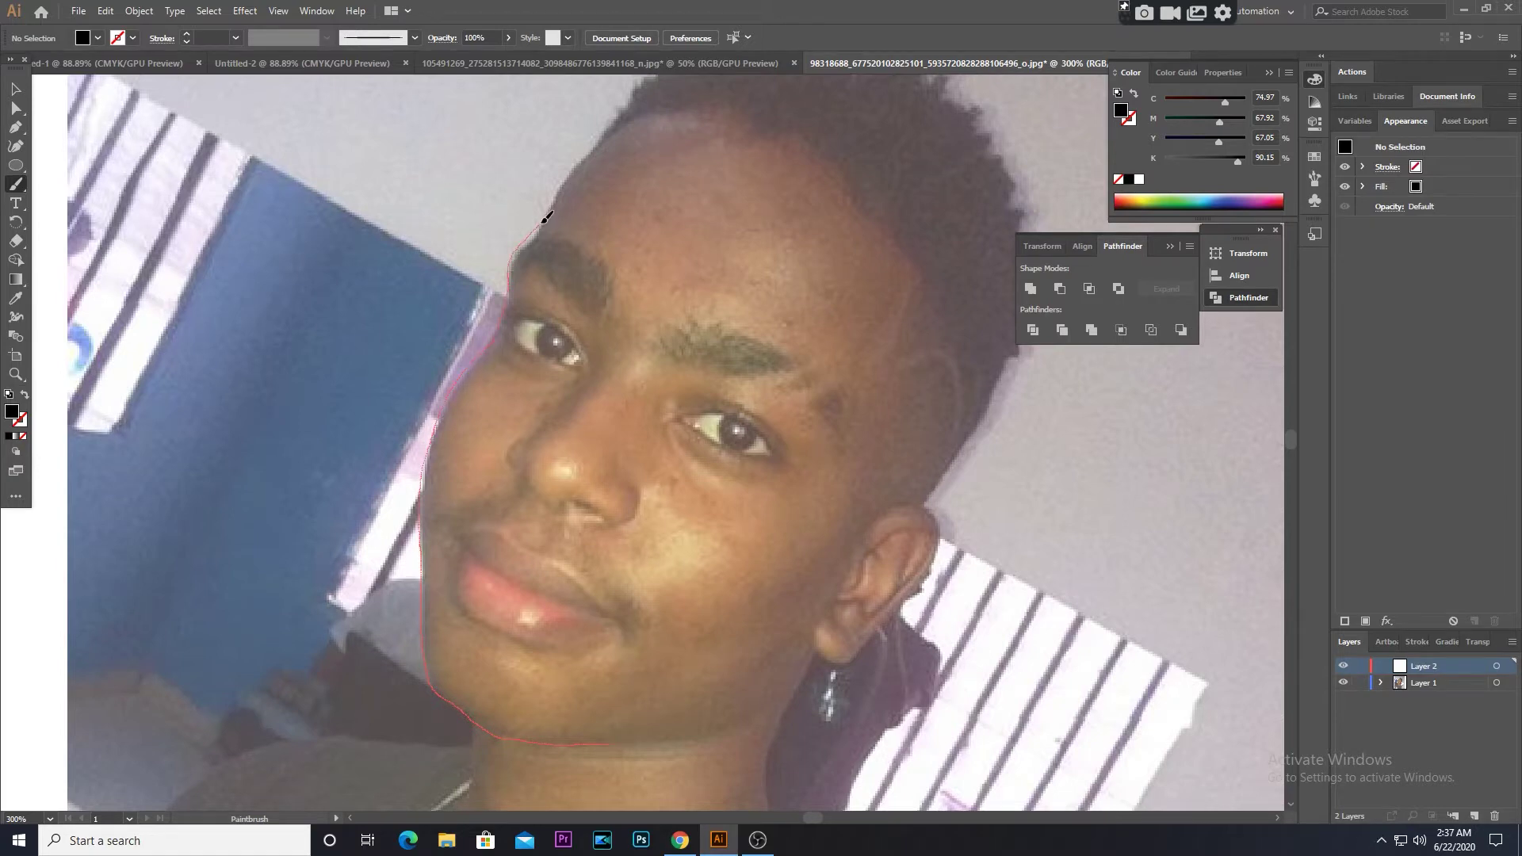
pyautogui.moveTo(616, 125); pyautogui.dragTo(617, 127)
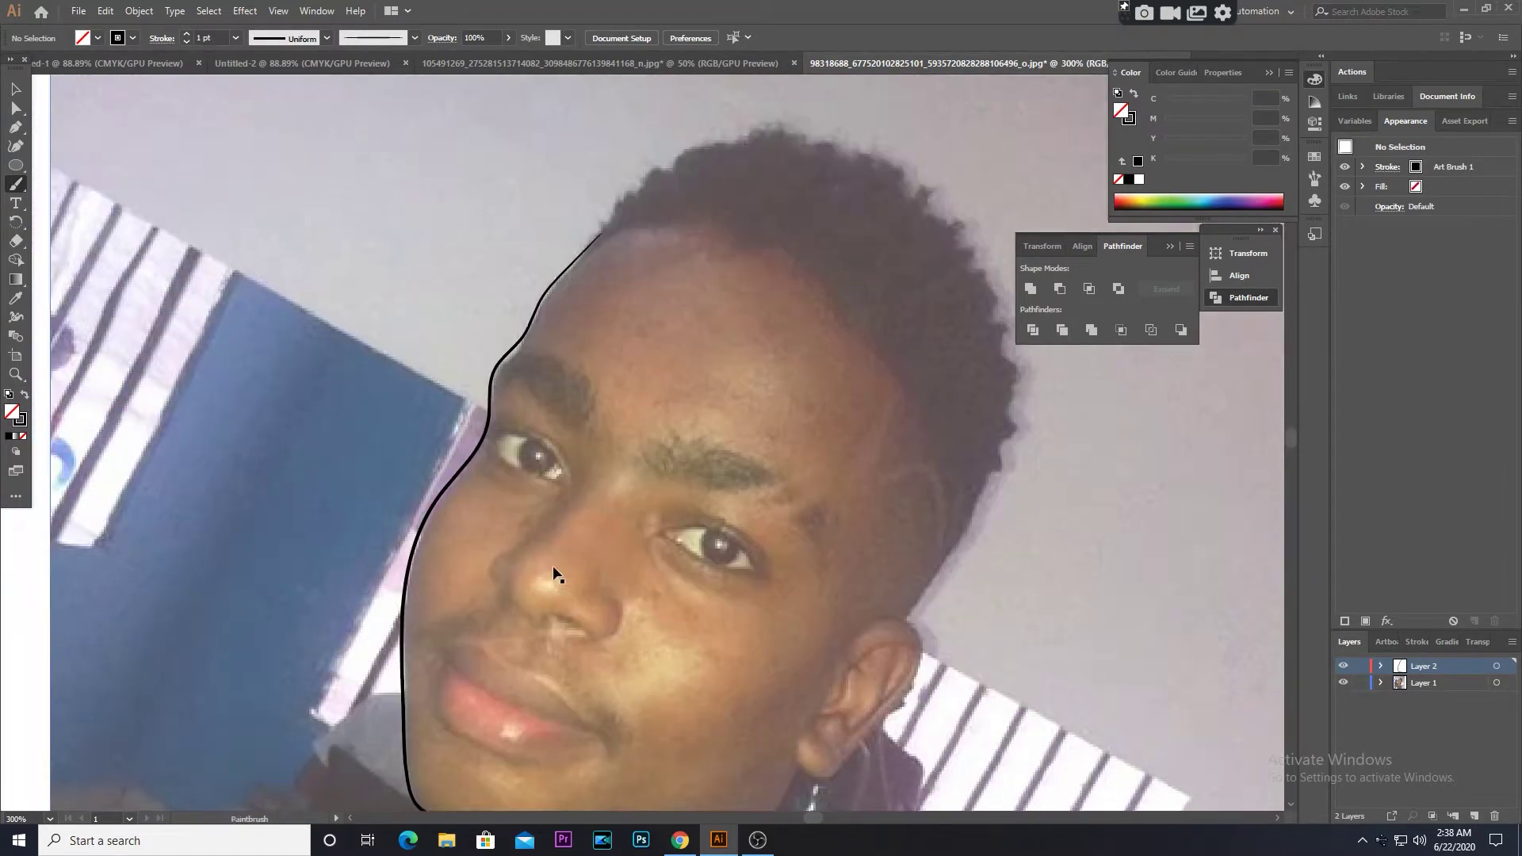
pyautogui.scroll(5, 554, 578)
# Adjust the face outline's anchors near the forehead so it hugs the hairline
pyautogui.click(453, 386)
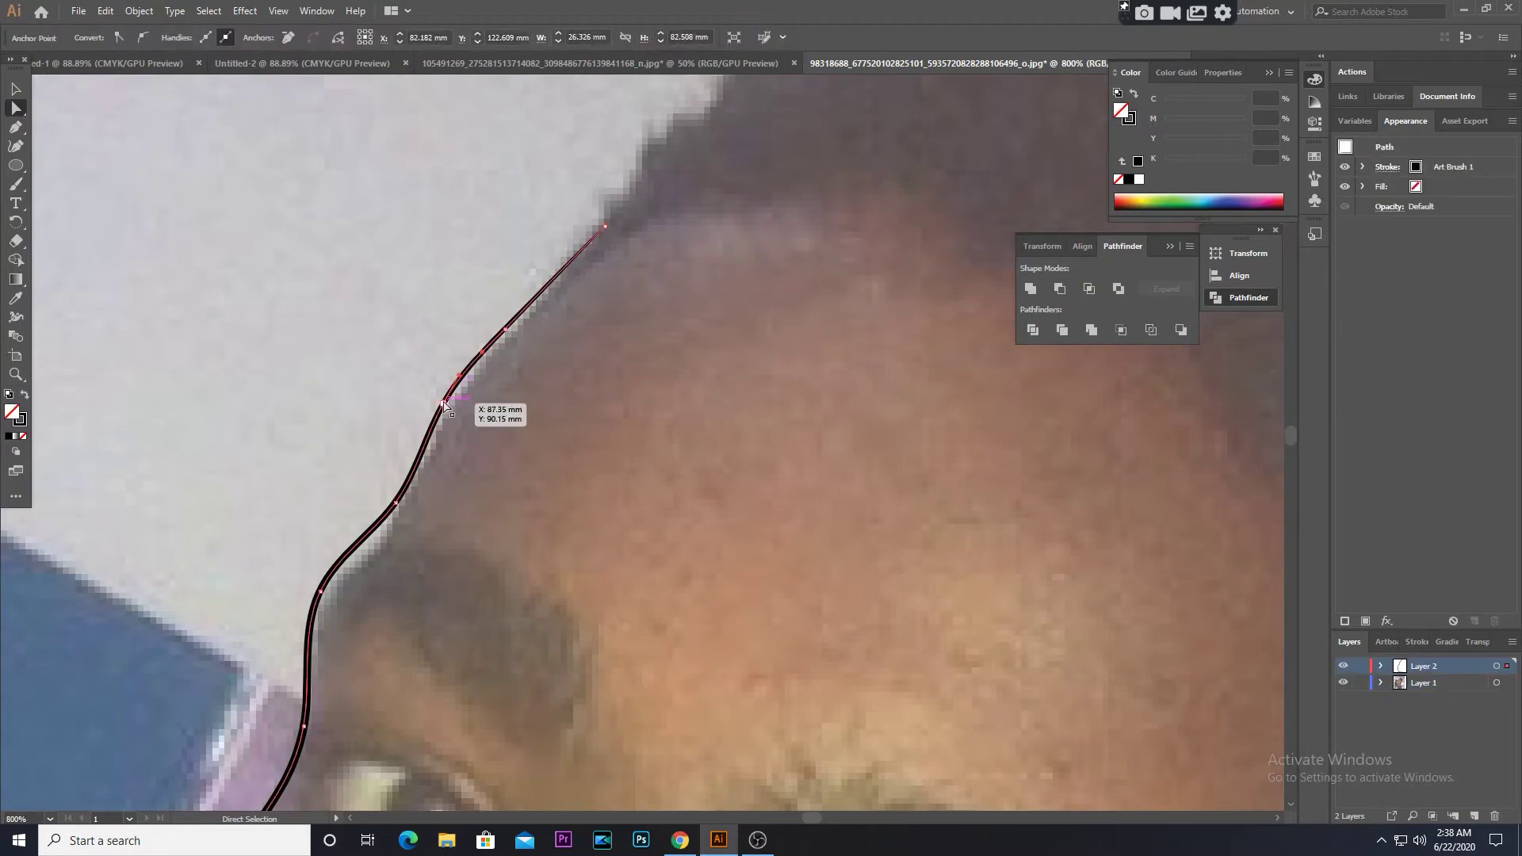
pyautogui.click(505, 333)
pyautogui.scroll(-3, 520, 379)
pyautogui.click(420, 432)
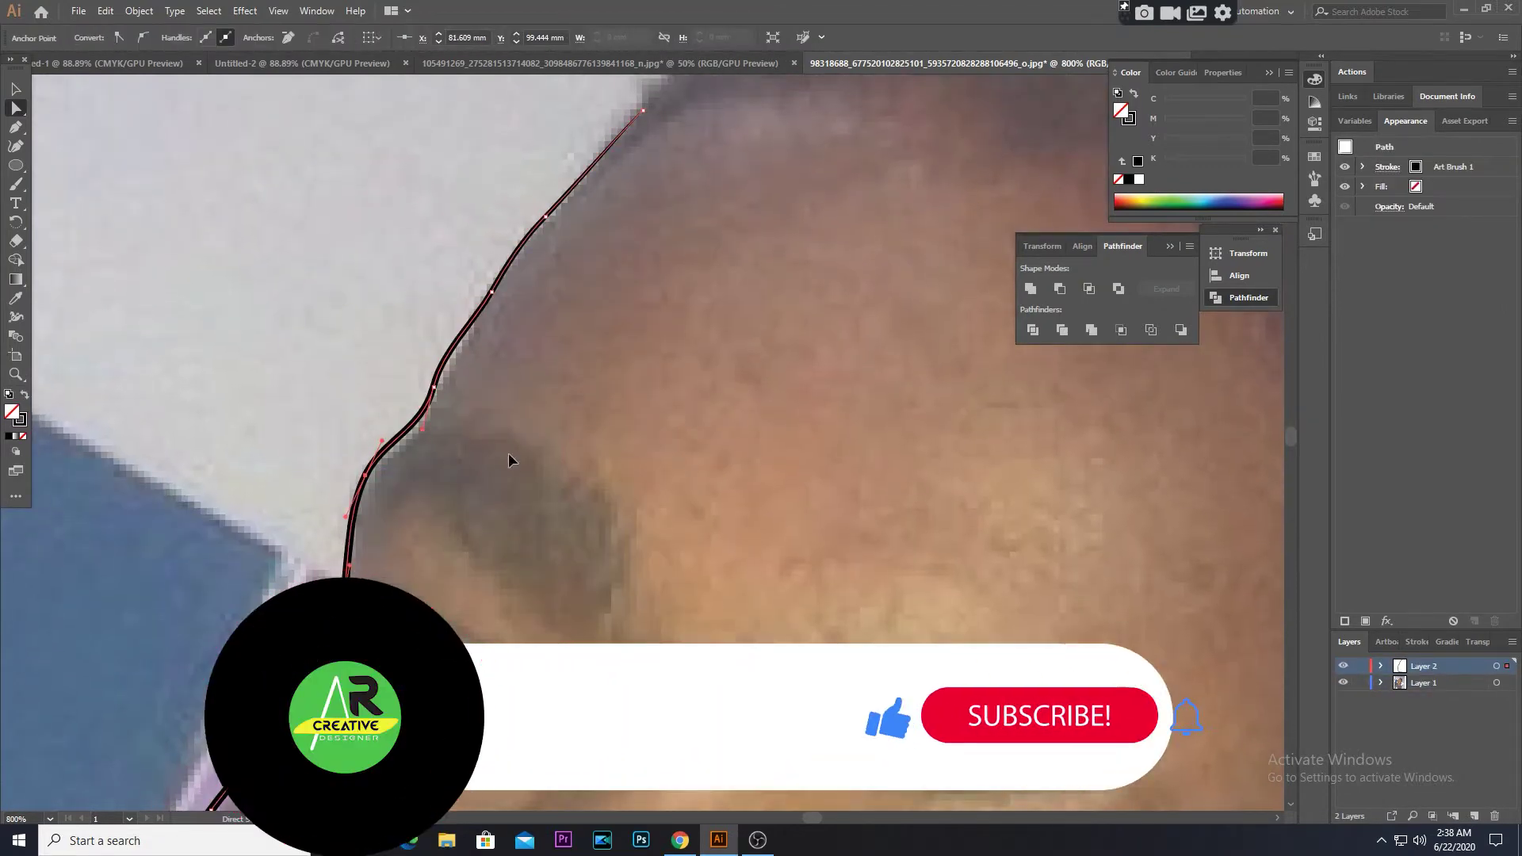
pyautogui.moveTo(410, 425)
pyautogui.mouseDown()
pyautogui.moveTo(474, 436)
pyautogui.moveTo(474, 376)
pyautogui.moveTo(741, 619)
pyautogui.moveTo(674, 673)
pyautogui.mouseUp()
pyautogui.press('b')
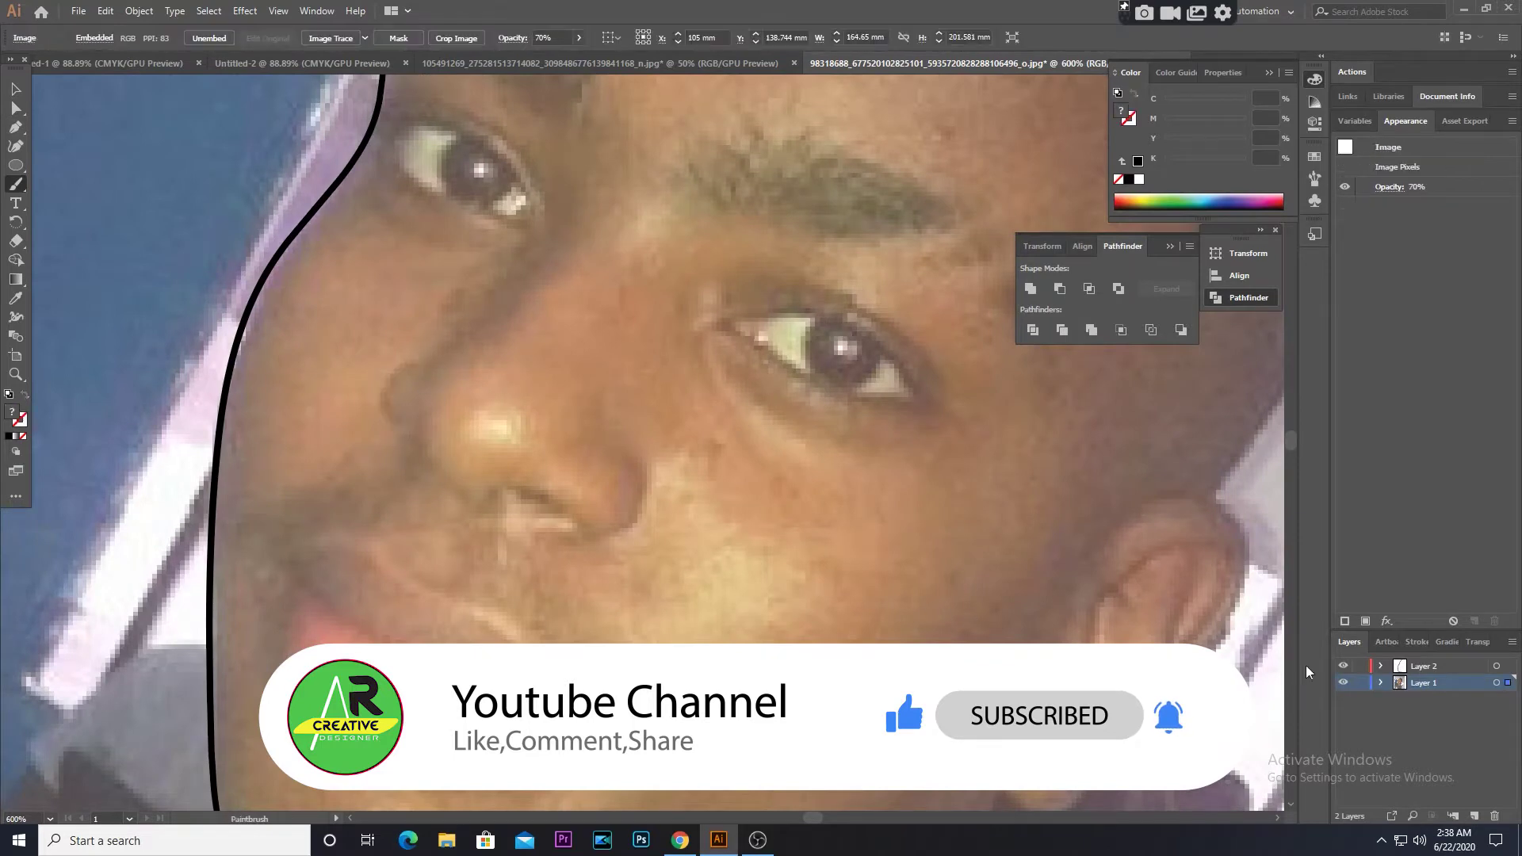
# Lock the photo layer and brush both sides of the nose, a nostril and the upper lip
pyautogui.click(1359, 682)
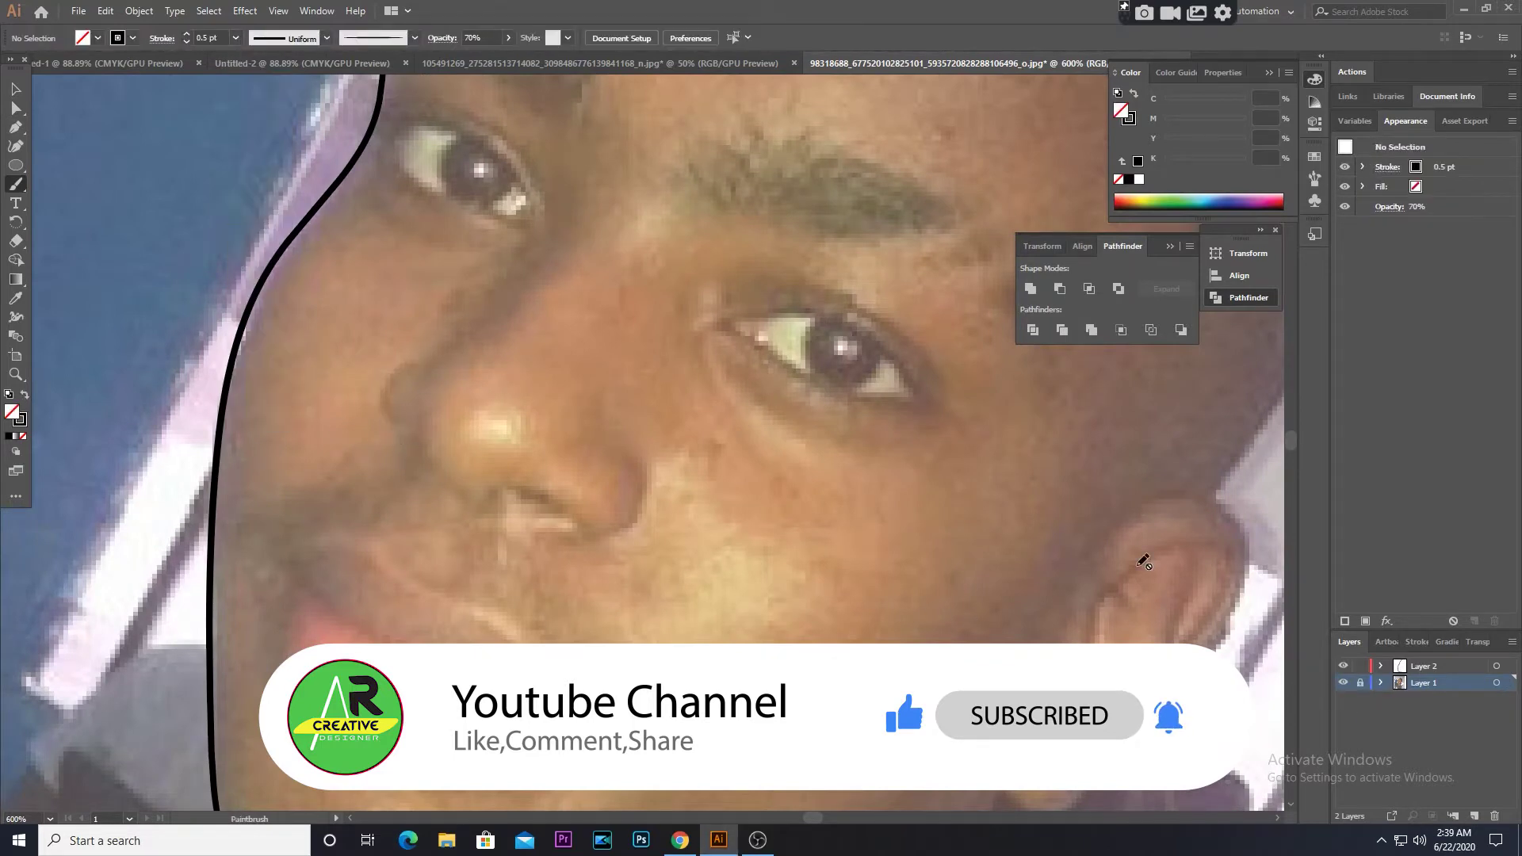
pyautogui.moveTo(450, 340); pyautogui.dragTo(483, 310)
pyautogui.moveTo(587, 378); pyautogui.dragTo(427, 356)
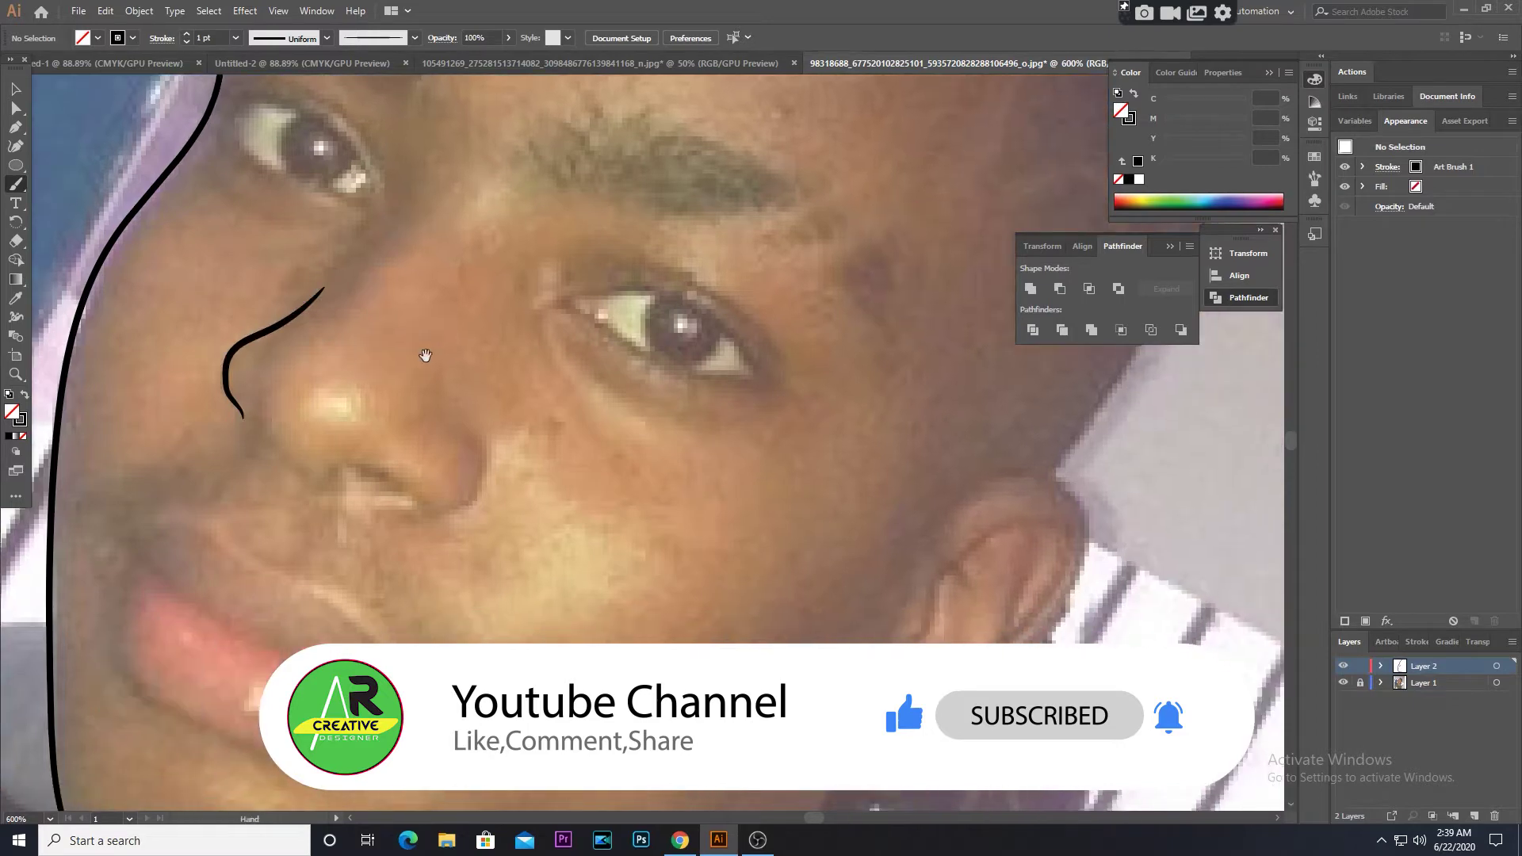
pyautogui.moveTo(491, 475); pyautogui.dragTo(555, 388)
pyautogui.moveTo(413, 396); pyautogui.dragTo(505, 408)
pyautogui.moveTo(554, 295)
pyautogui.mouseDown()
pyautogui.moveTo(513, 301)
pyautogui.moveTo(717, 233)
pyautogui.mouseUp()
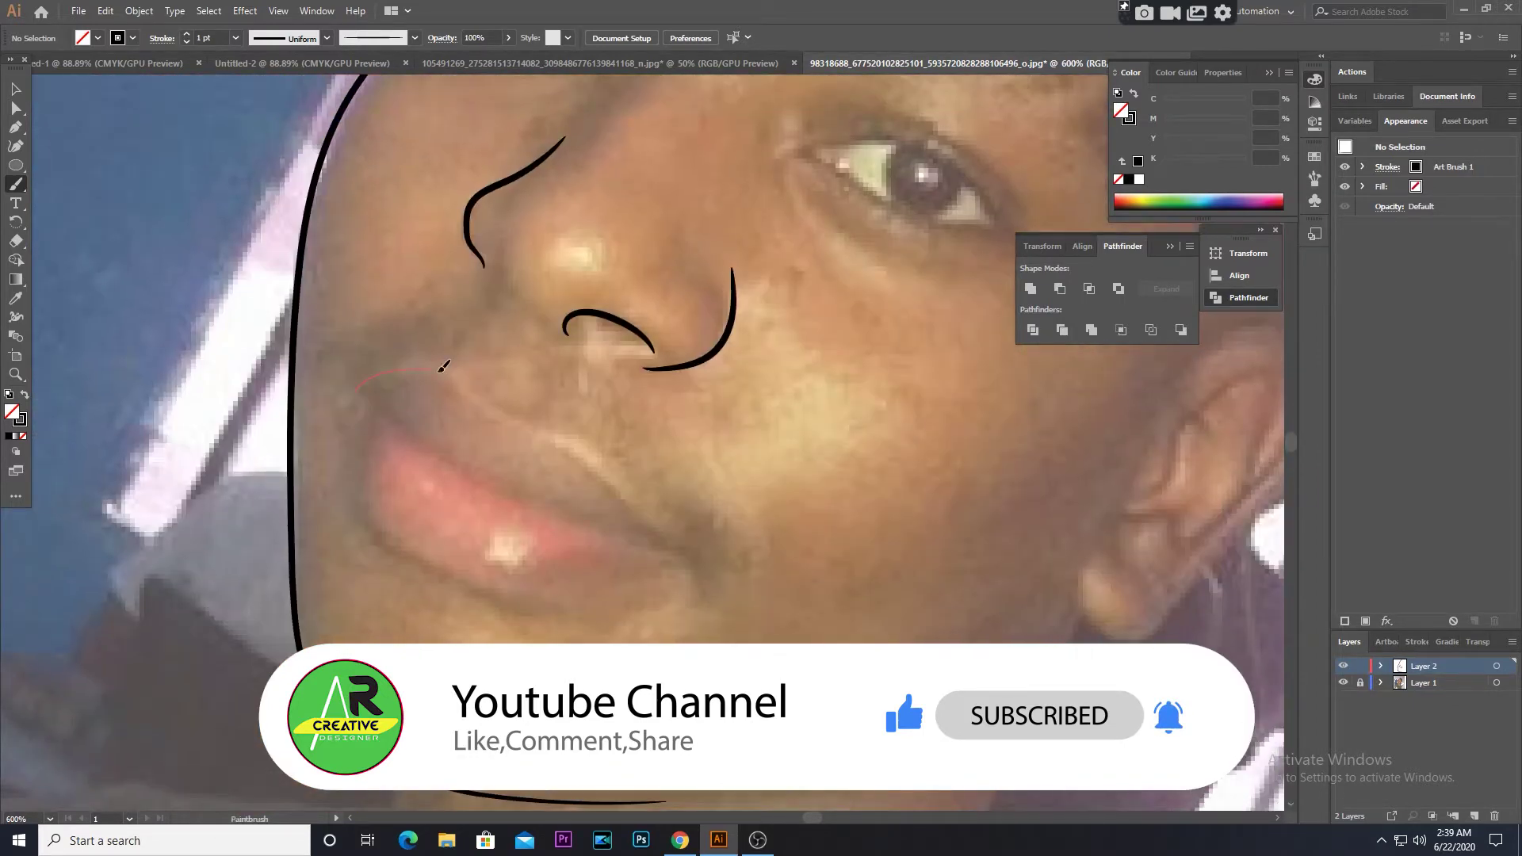
pyautogui.moveTo(572, 441)
pyautogui.mouseDown()
pyautogui.moveTo(687, 543)
pyautogui.moveTo(711, 604)
pyautogui.moveTo(732, 585)
pyautogui.mouseUp()
# Brush the lower lip line and the right eye's upper eyelid
pyautogui.scroll(-1, 361, 357)
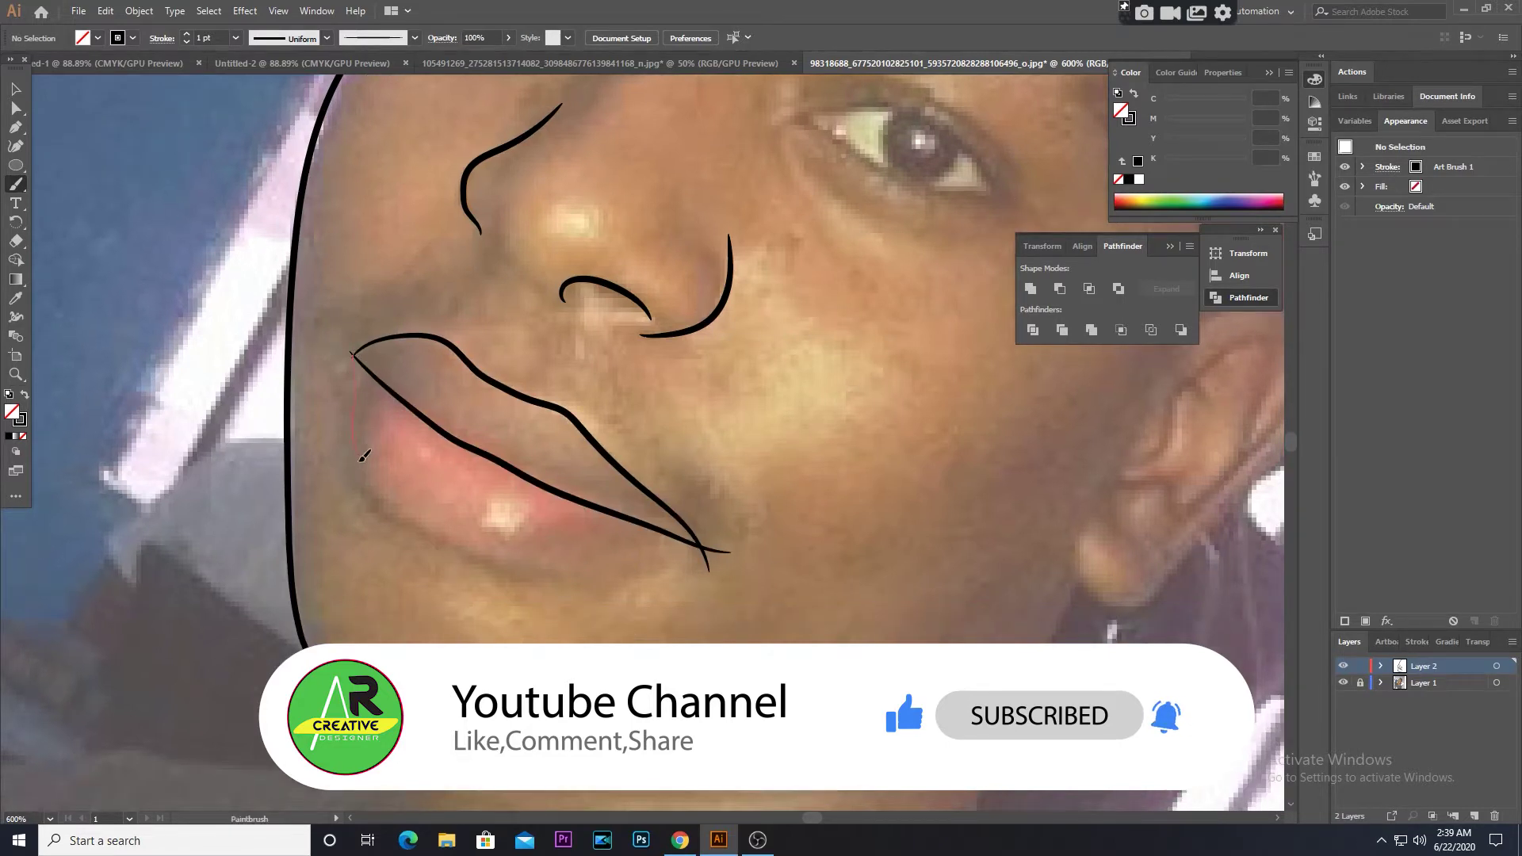
pyautogui.moveTo(652, 551); pyautogui.dragTo(674, 548)
pyautogui.scroll(5, 646, 492)
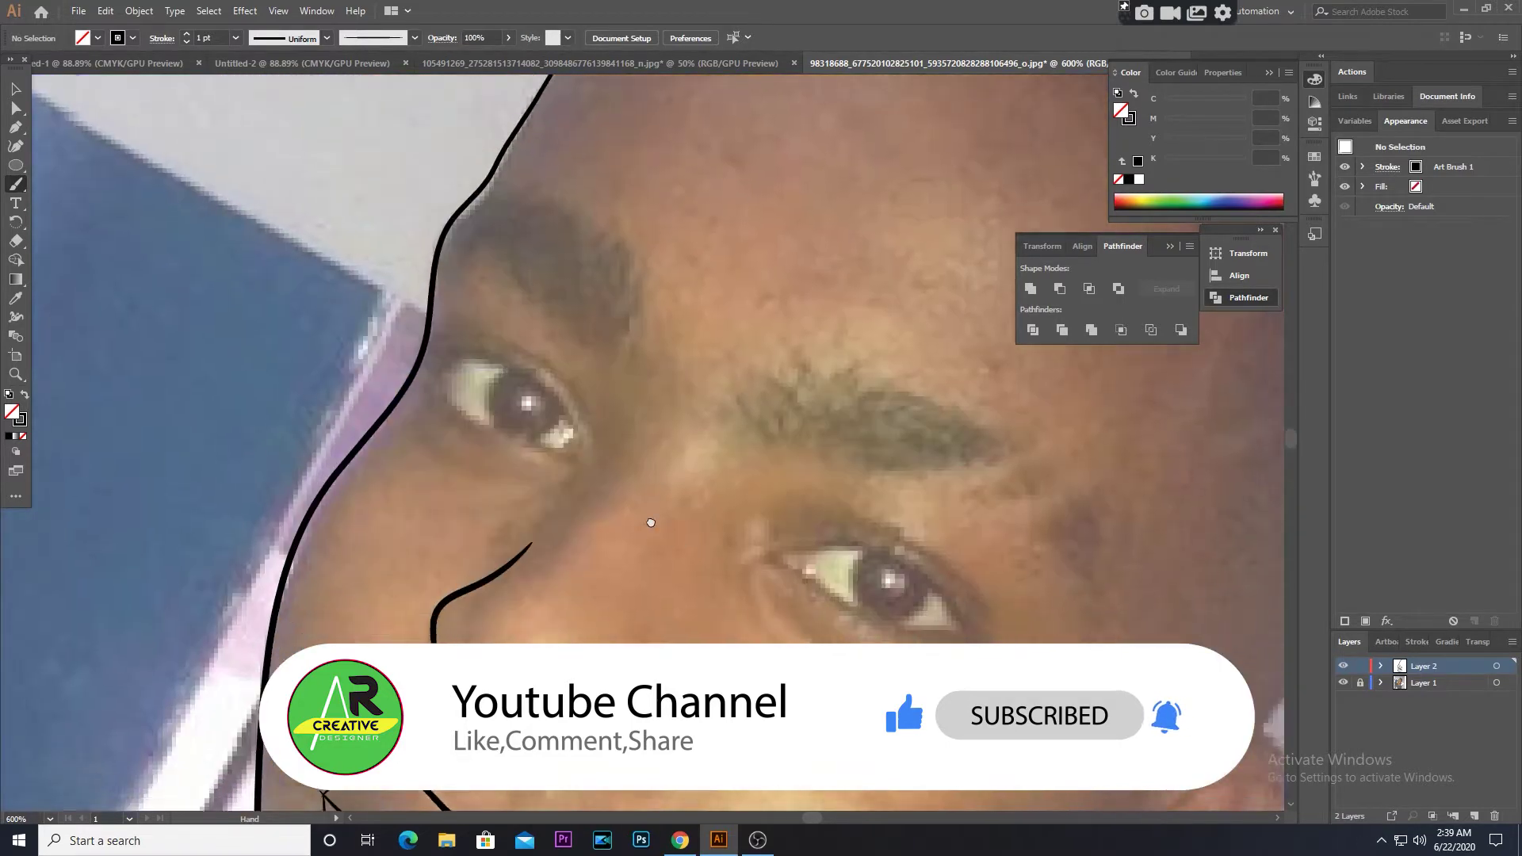
pyautogui.hscroll(2, 646, 464)
pyautogui.moveTo(854, 504); pyautogui.dragTo(881, 571)
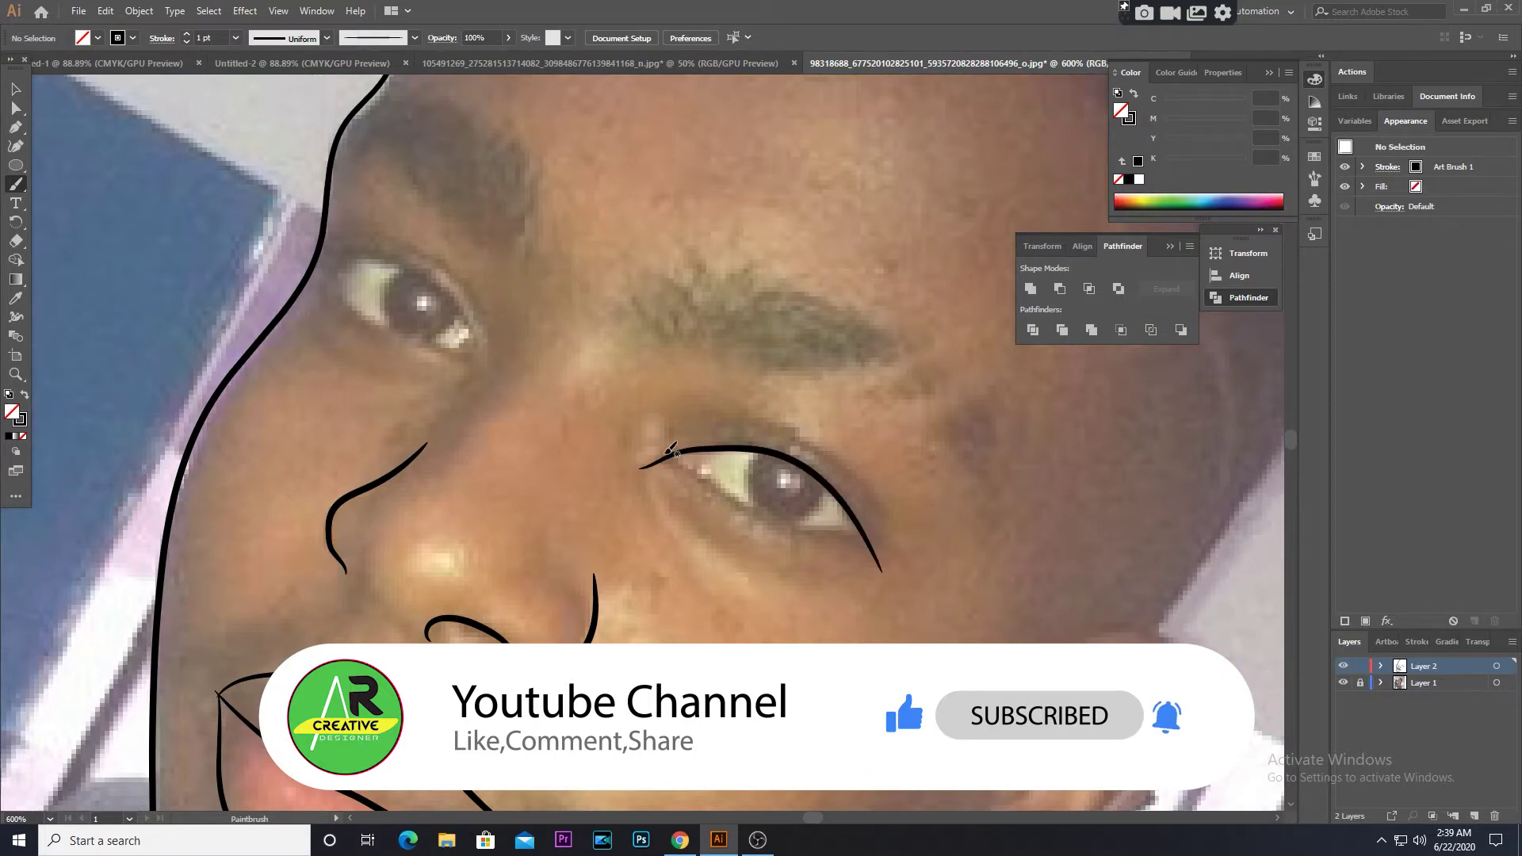
pyautogui.moveTo(796, 519); pyautogui.dragTo(869, 529)
pyautogui.scroll(5, 792, 527)
pyautogui.hscroll(-5, 727, 538)
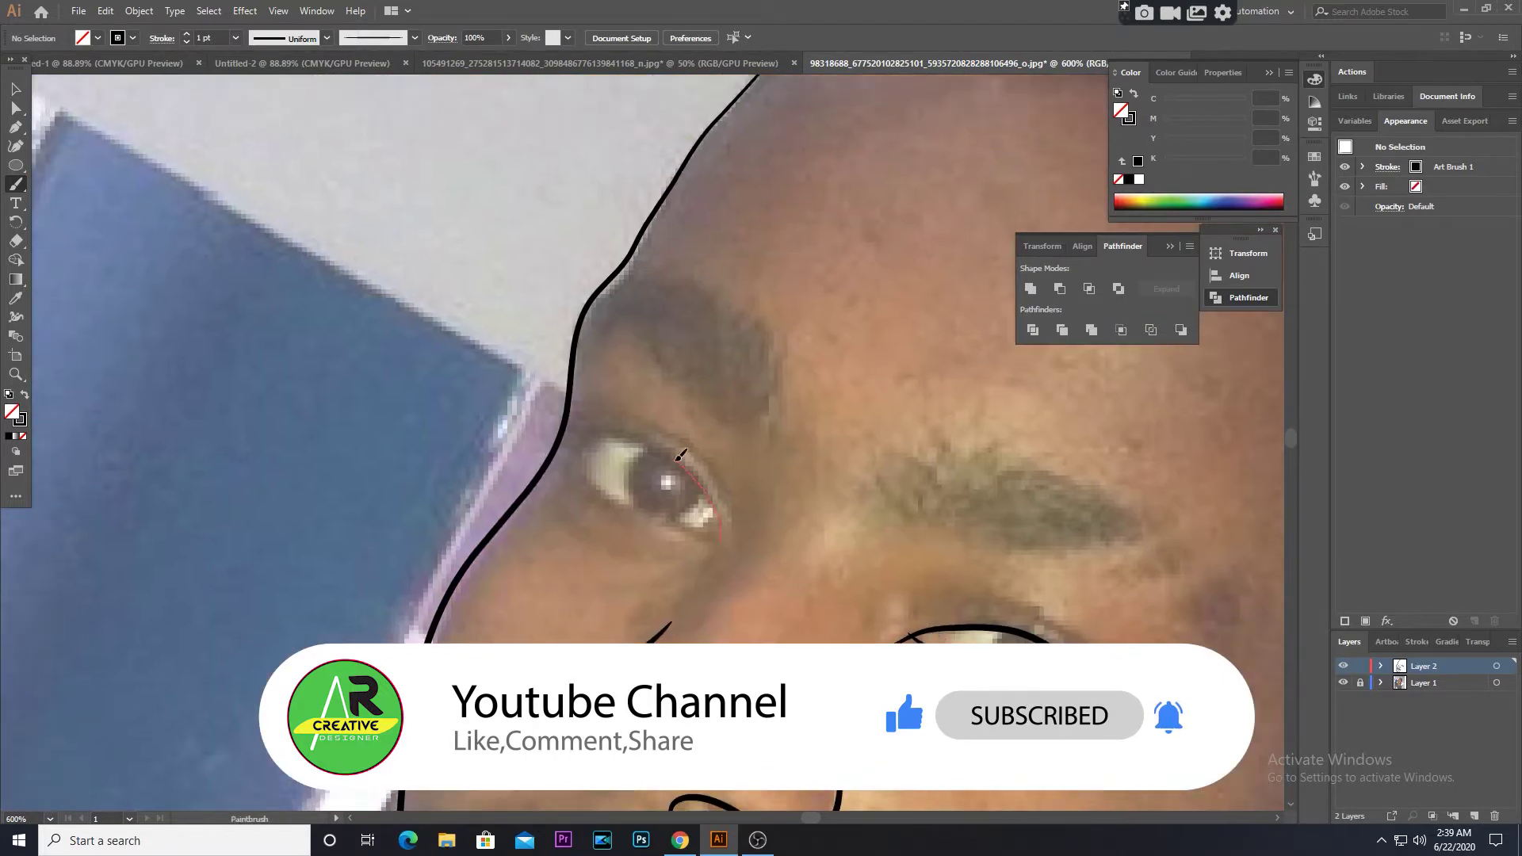
# Brush the left eye's upper eyelid and a crease above the right eye
pyautogui.moveTo(590, 429); pyautogui.dragTo(559, 451)
pyautogui.scroll(-3, 568, 455)
pyautogui.scroll(3, 568, 456)
pyautogui.scroll(-4, 595, 476)
pyautogui.hscroll(4, 595, 476)
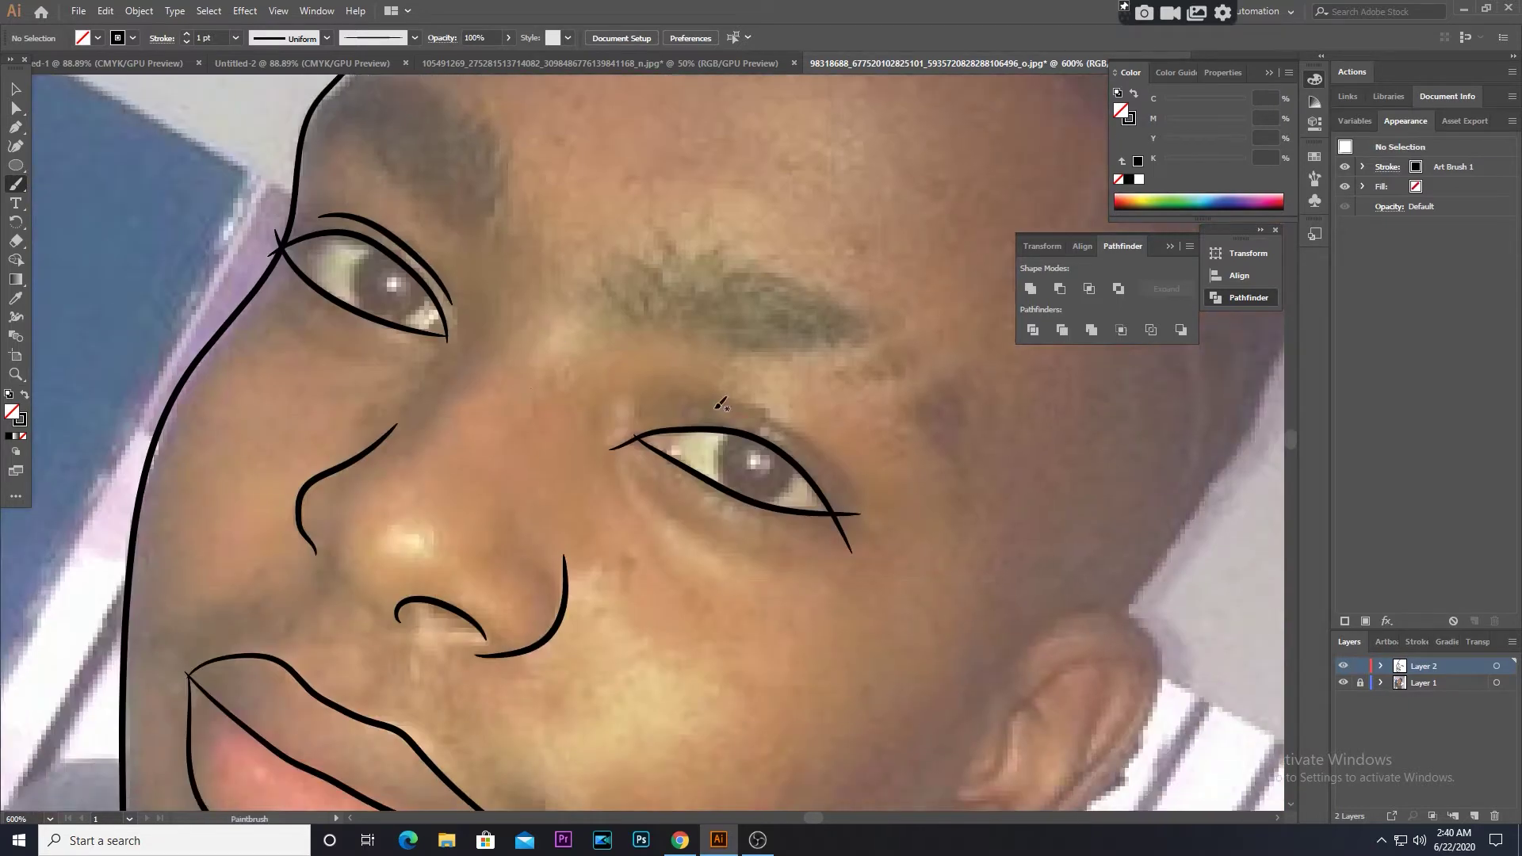
pyautogui.moveTo(691, 410); pyautogui.dragTo(861, 507)
pyautogui.scroll(5, 575, 574)
pyautogui.hscroll(-2, 575, 574)
# Set the stroke weight to 0.5 pt for finer lines
pyautogui.press('v')
pyautogui.click(885, 672)
pyautogui.click(325, 38)
pyautogui.click(244, 71)
pyautogui.moveTo(748, 399); pyautogui.dragTo(566, 98)
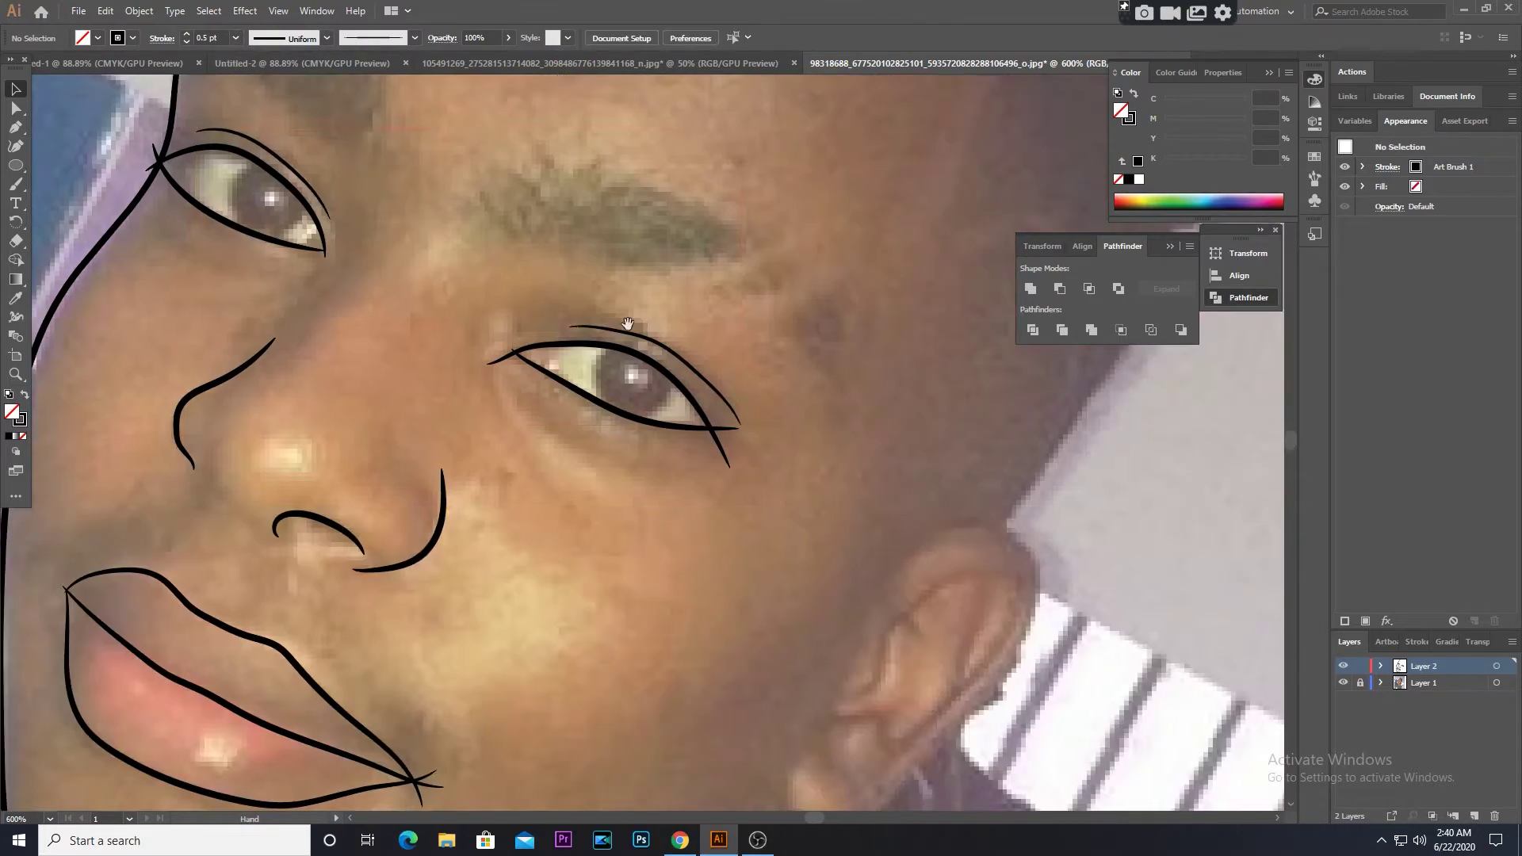
pyautogui.scroll(-3, 314, 171)
pyautogui.hscroll(4, 314, 171)
pyautogui.scroll(-2, 459, 297)
pyautogui.scroll(-5, 459, 297)
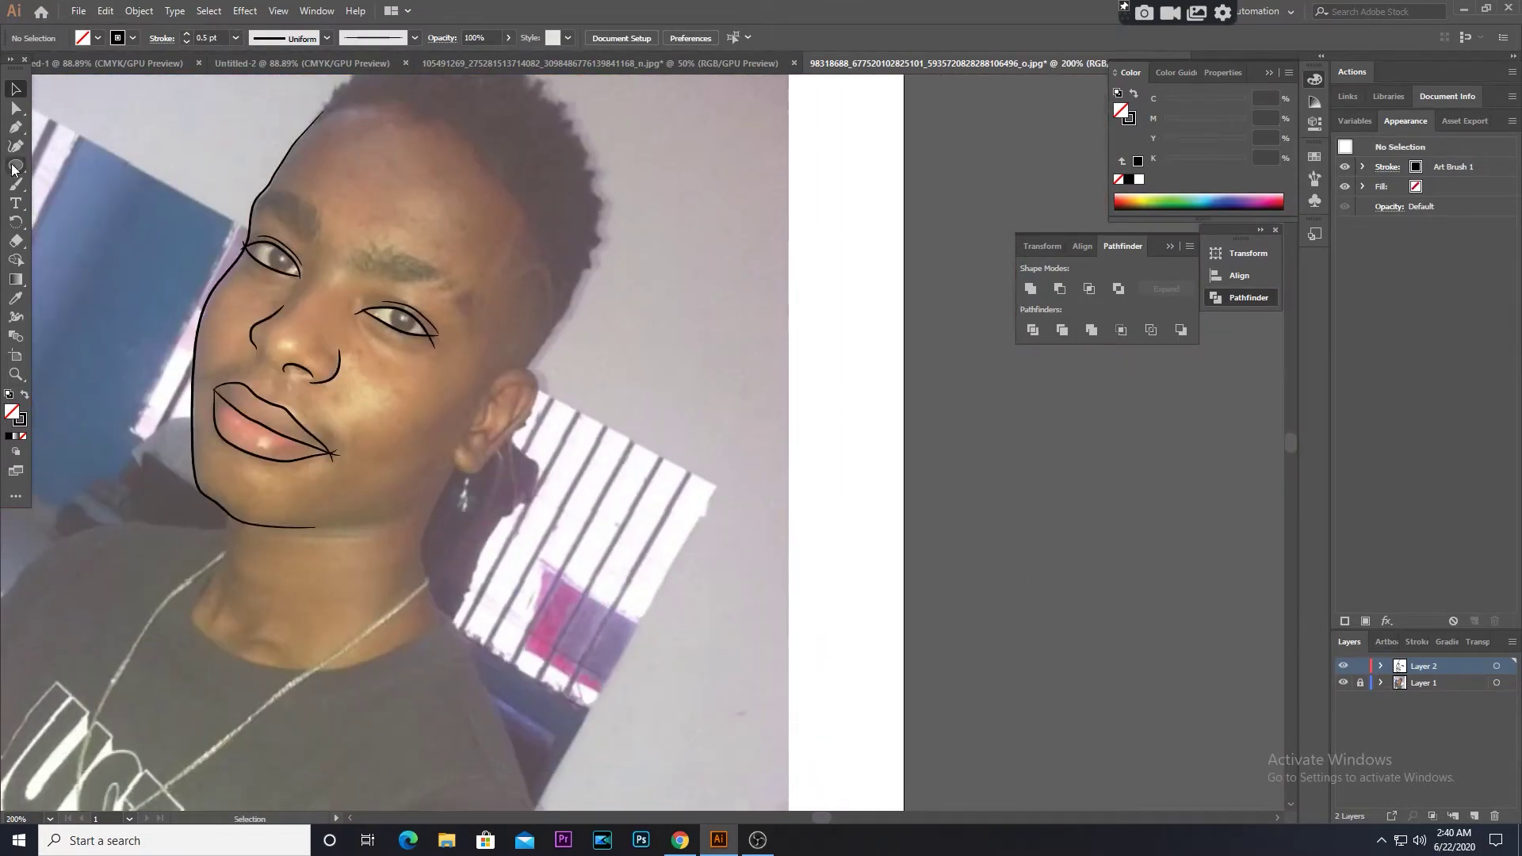
# Brush the neck line and set the stroke weight back to 1 pt
pyautogui.moveTo(448, 478); pyautogui.dragTo(462, 456)
pyautogui.moveTo(558, 503); pyautogui.dragTo(470, 479)
pyautogui.click(236, 38)
pyautogui.click(254, 111)
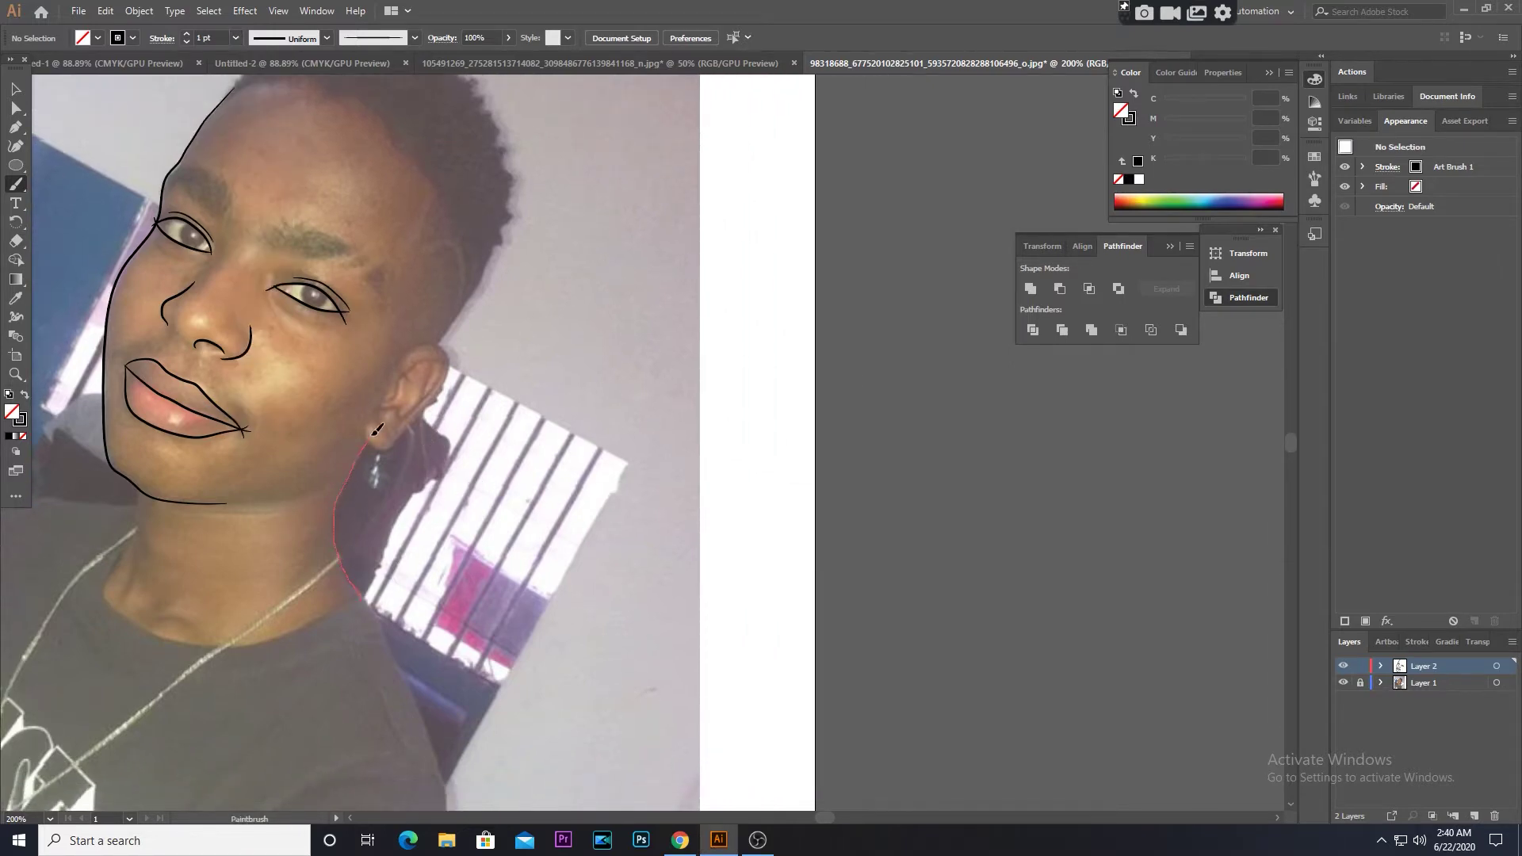
# Brush the back of the neck below the ear, extending toward the shoulder
pyautogui.moveTo(375, 433); pyautogui.dragTo(376, 429)
pyautogui.scroll(2, 397, 397)
pyautogui.hscroll(2, 397, 396)
pyautogui.moveTo(431, 319); pyautogui.dragTo(434, 317)
pyautogui.scroll(-5, 380, 349)
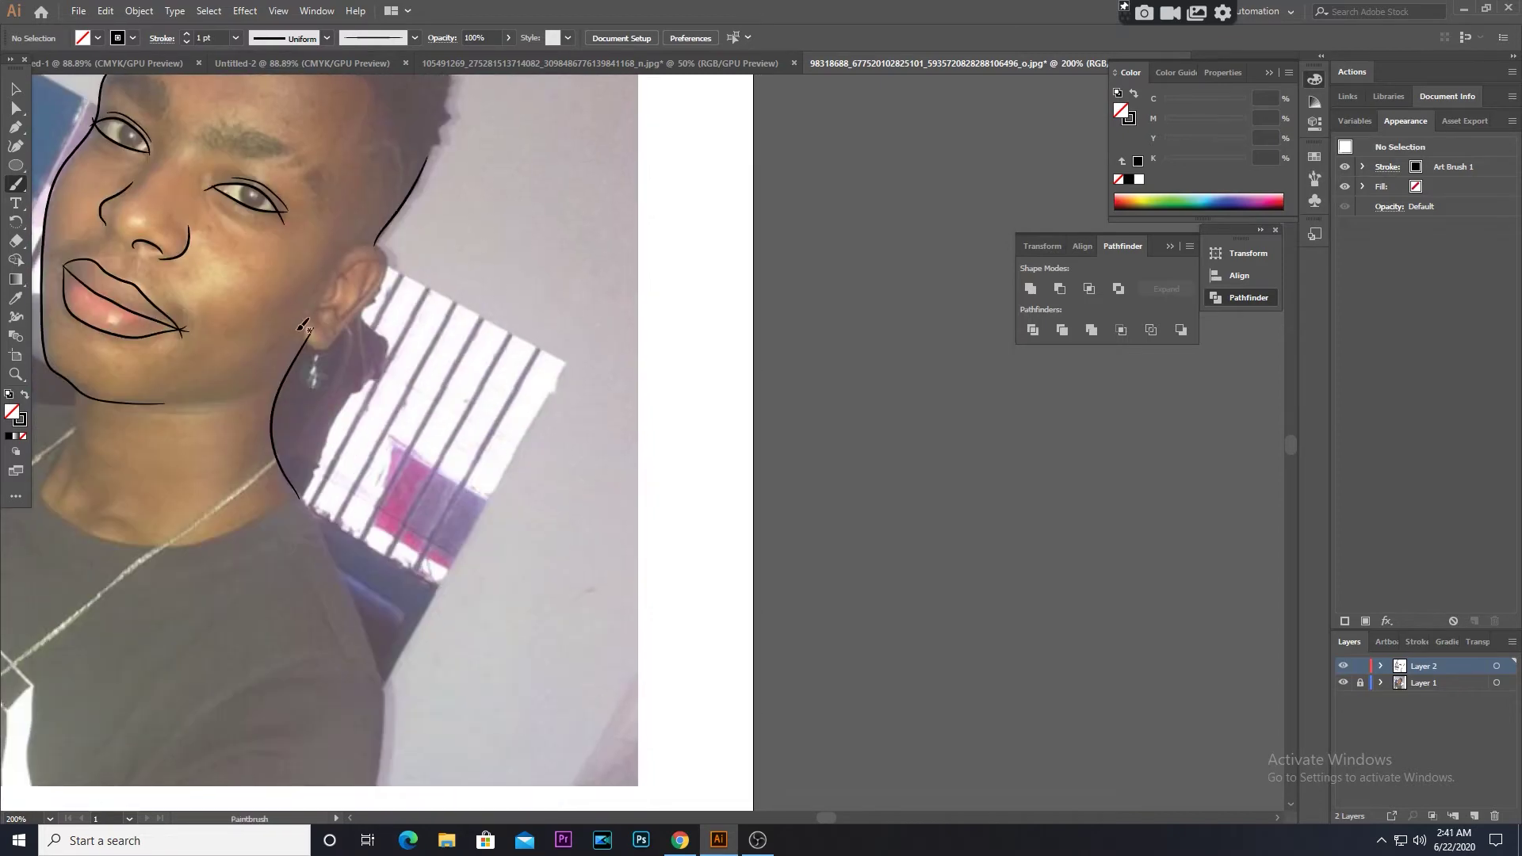
pyautogui.hotkey('ctrl', '+')
pyautogui.scroll(6, 428, 444)
pyautogui.hscroll(-10, 428, 444)
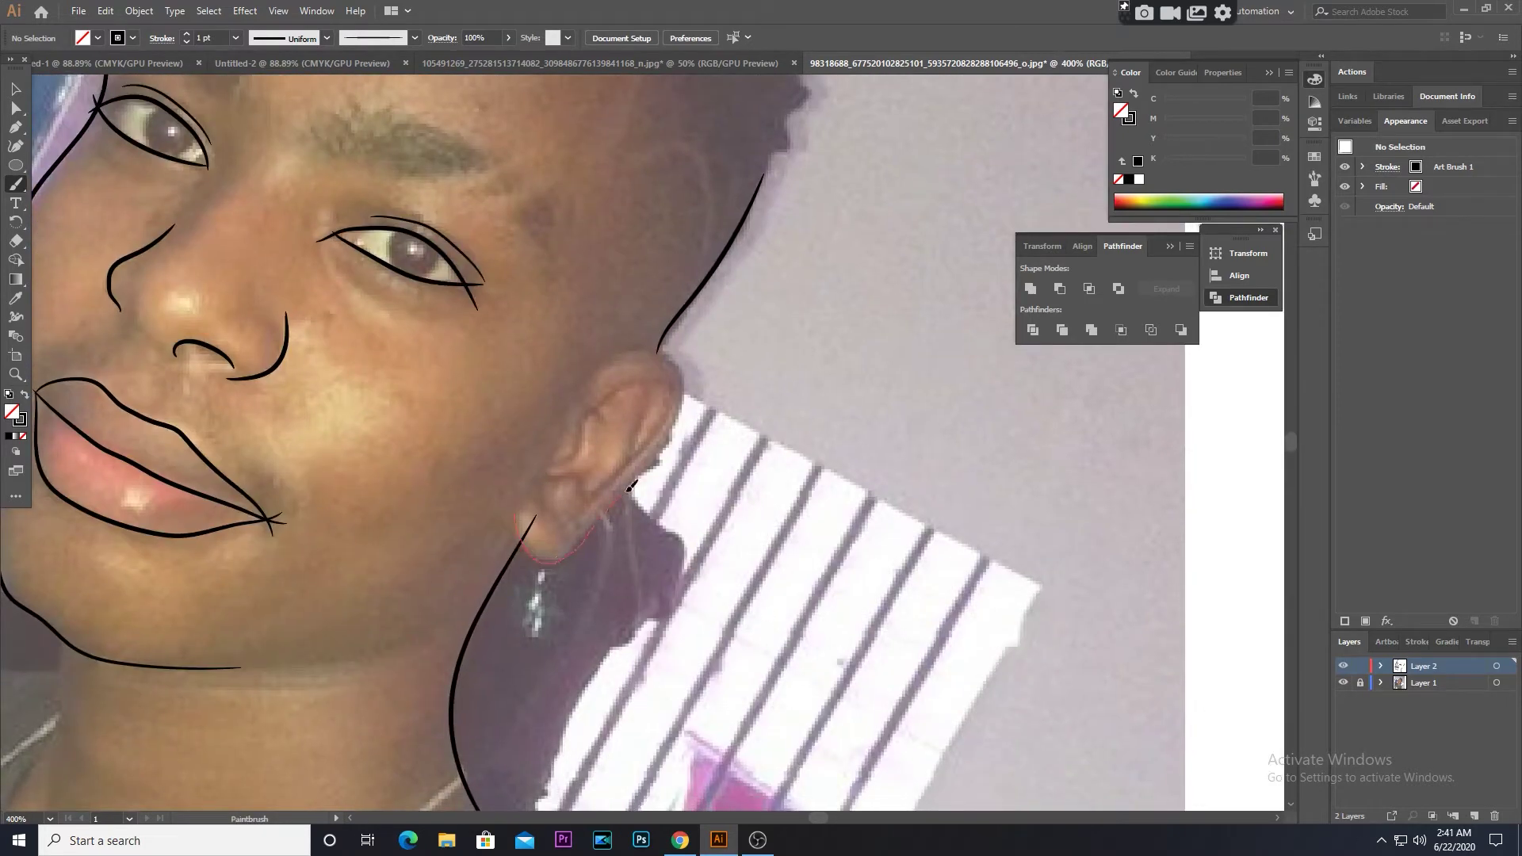
pyautogui.scroll(-3, 614, 353)
# Trace the ear details and the left side of the neck from the jaw down
pyautogui.moveTo(543, 392); pyautogui.dragTo(663, 314)
pyautogui.scroll(3, 536, 457)
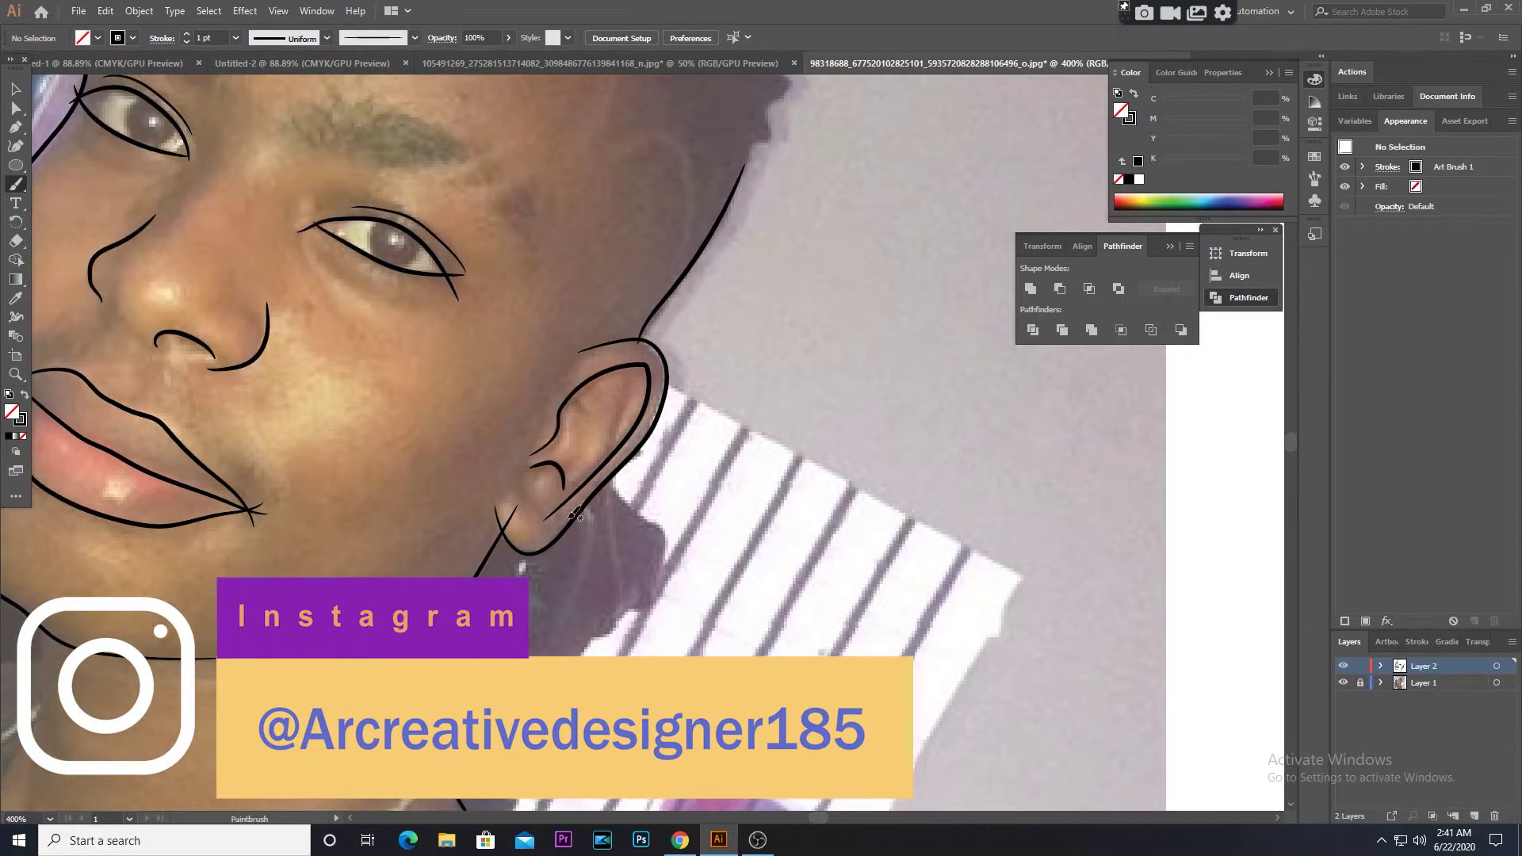
pyautogui.scroll(-5, 781, 600)
pyautogui.scroll(5, 777, 605)
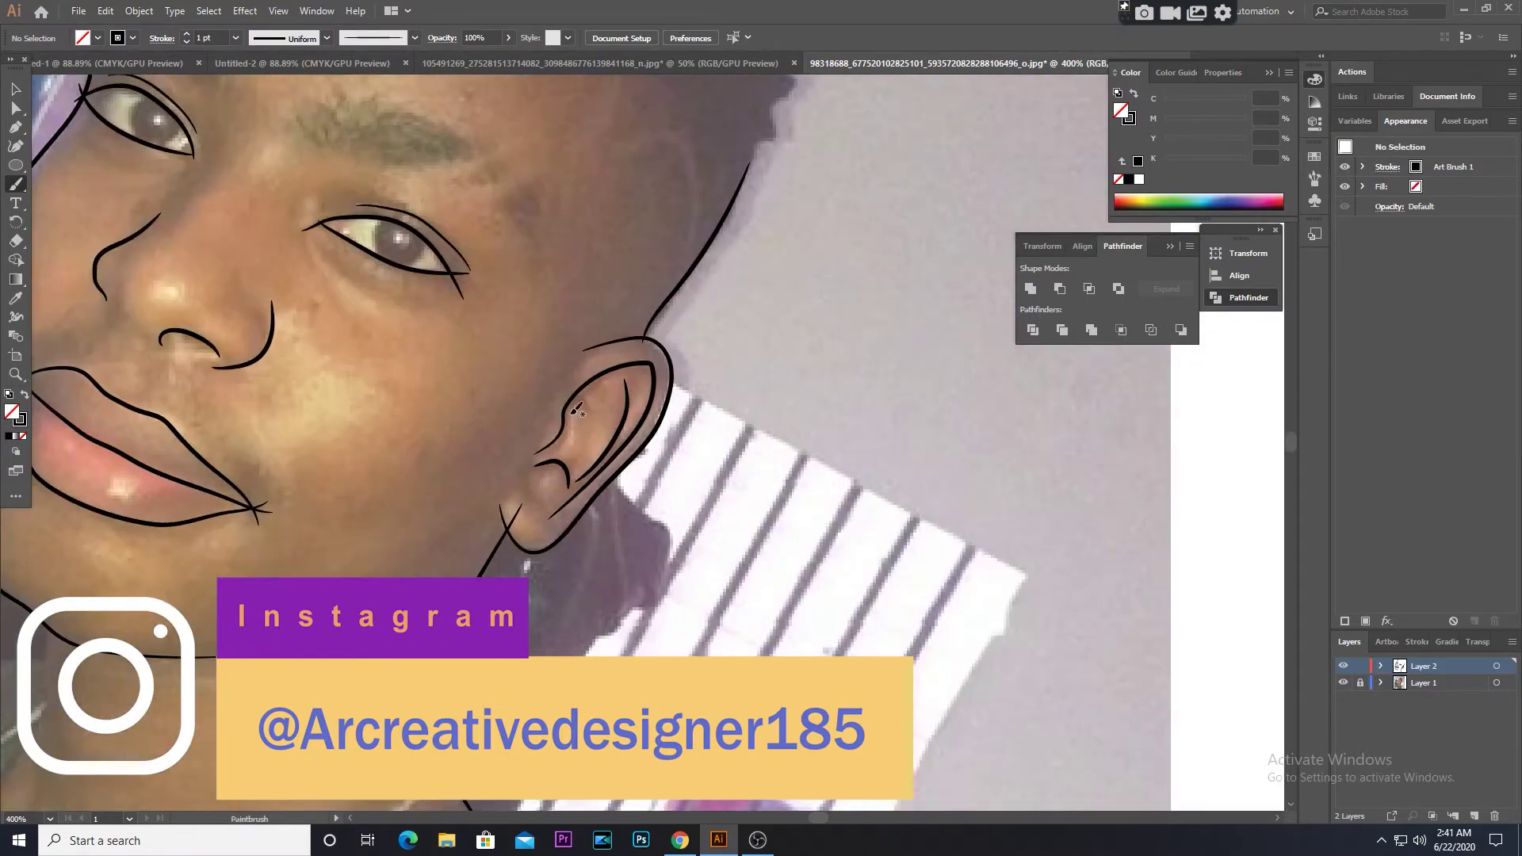
pyautogui.scroll(3, 516, 505)
pyautogui.scroll(-5, 516, 505)
pyautogui.hscroll(-3, 516, 505)
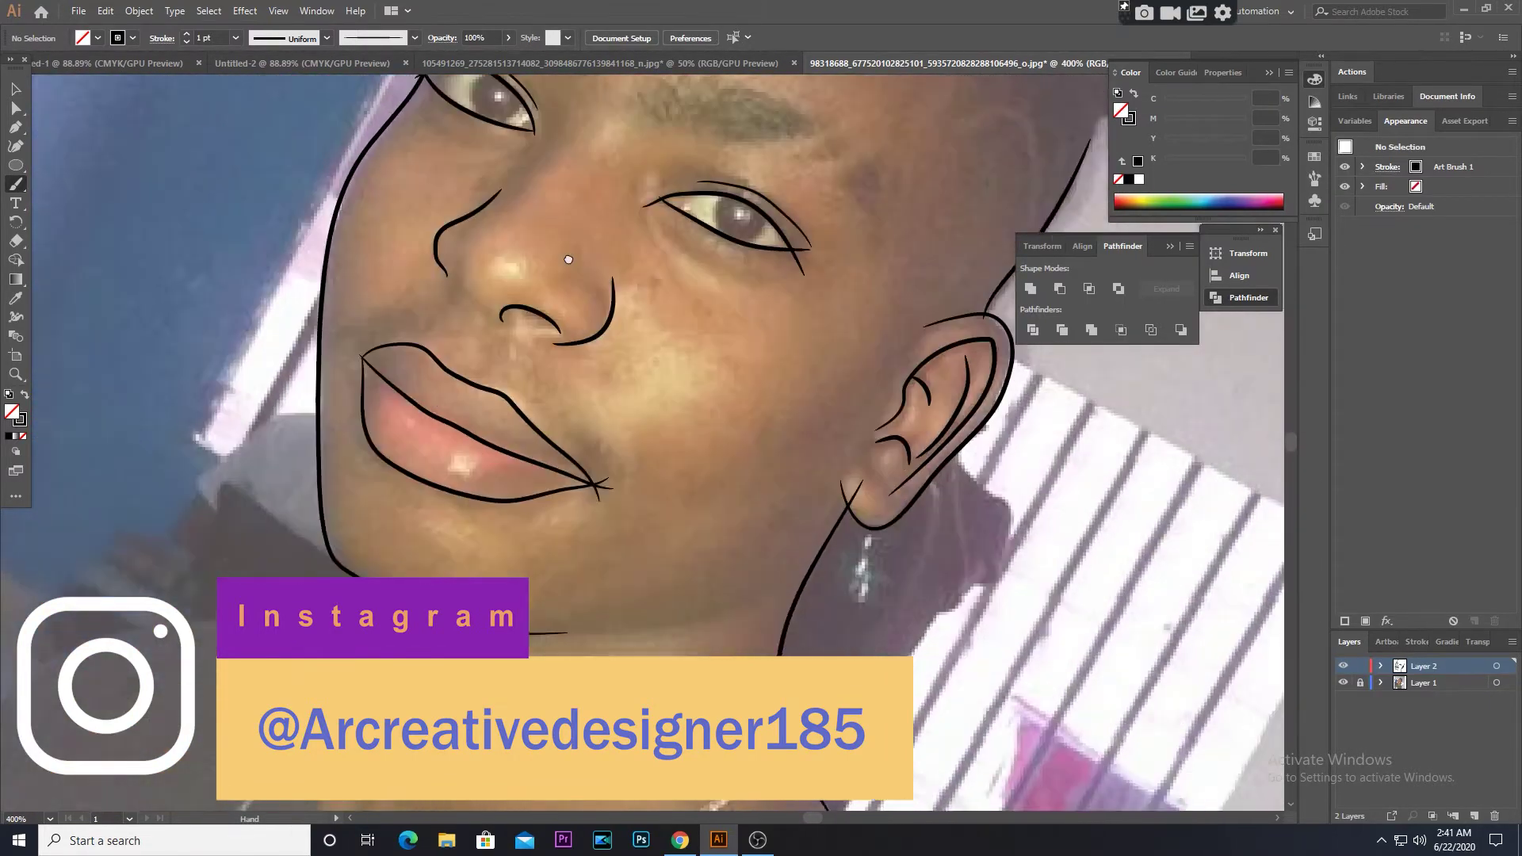
pyautogui.scroll(-3, 513, 531)
pyautogui.moveTo(535, 626)
pyautogui.mouseDown()
pyautogui.moveTo(411, 550)
pyautogui.moveTo(454, 440)
pyautogui.mouseUp()
pyautogui.scroll(-5, 476, 342)
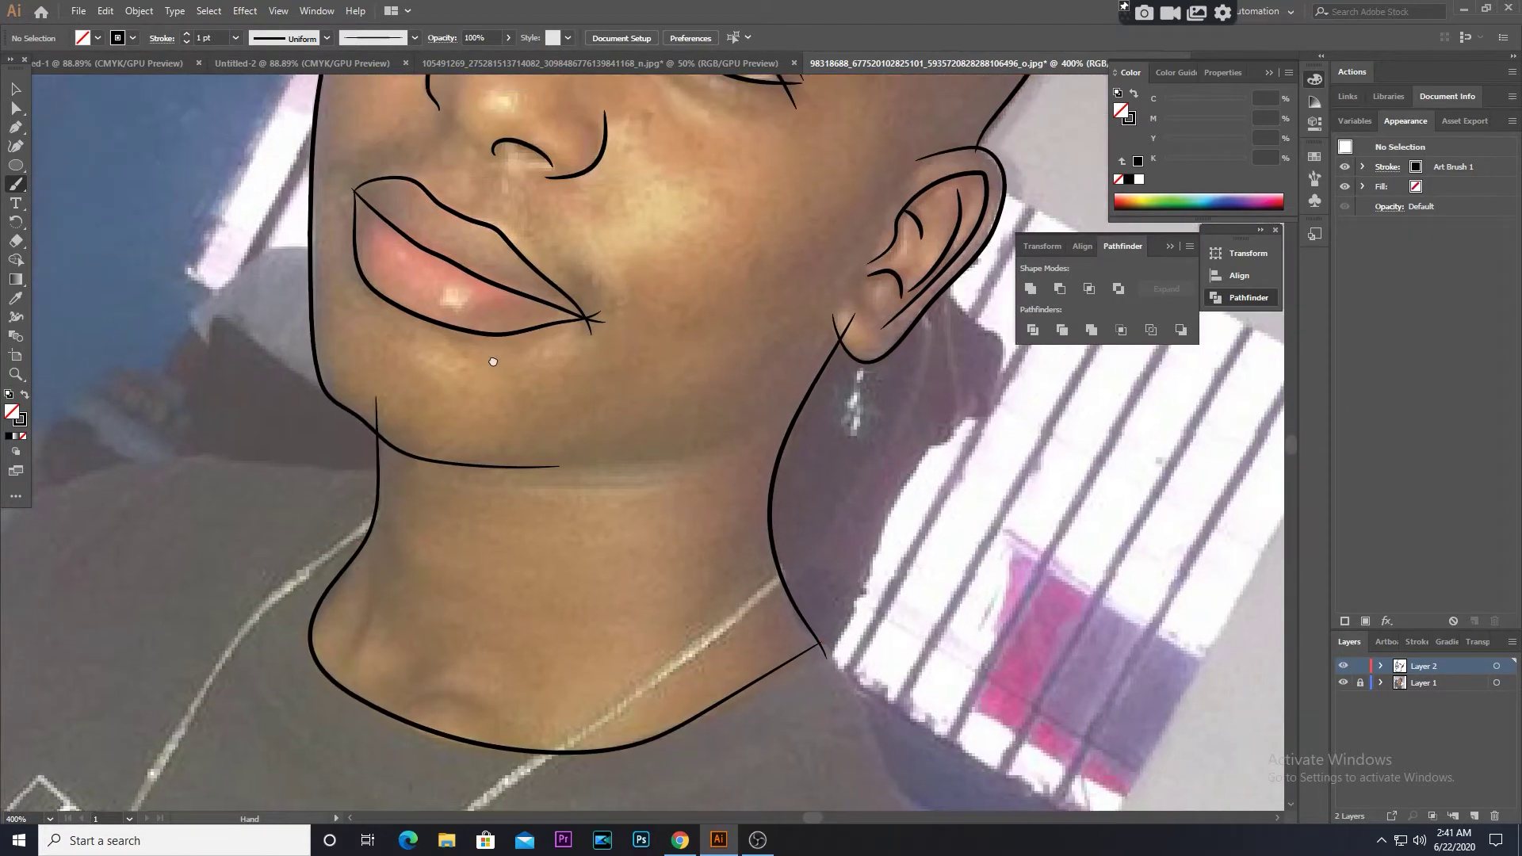
pyautogui.moveTo(568, 282); pyautogui.dragTo(640, 484)
# Unlock the photo's layer and select the photo
pyautogui.click(1360, 682)
pyautogui.press('v')
pyautogui.click(800, 212)
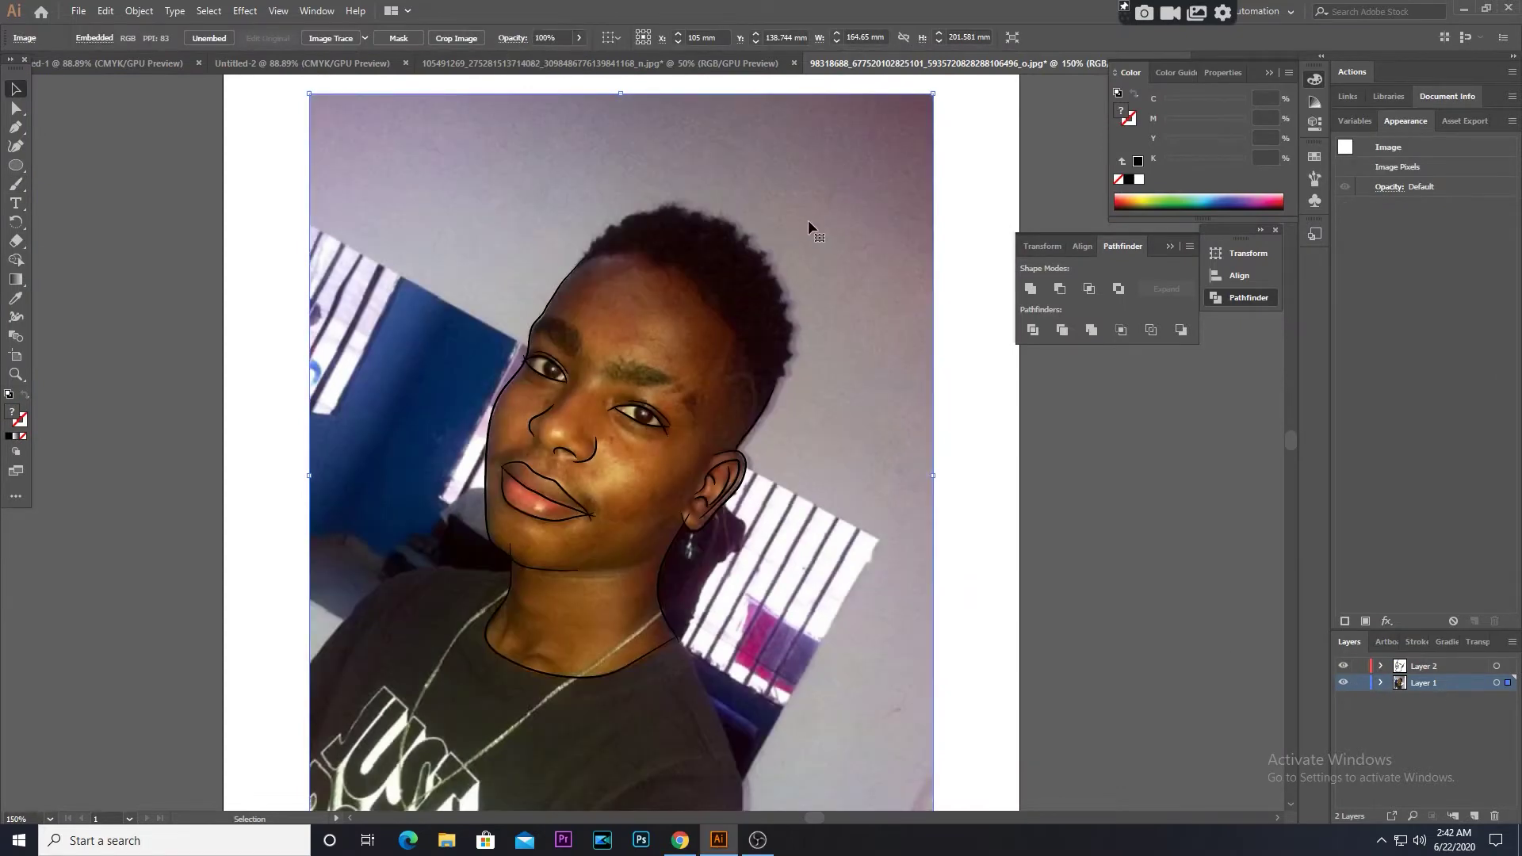
# Add a short stroke, then hide and reshow the photo to check the line drawing
pyautogui.scroll(5, 846, 511)
pyautogui.moveTo(514, 400); pyautogui.dragTo(505, 390)
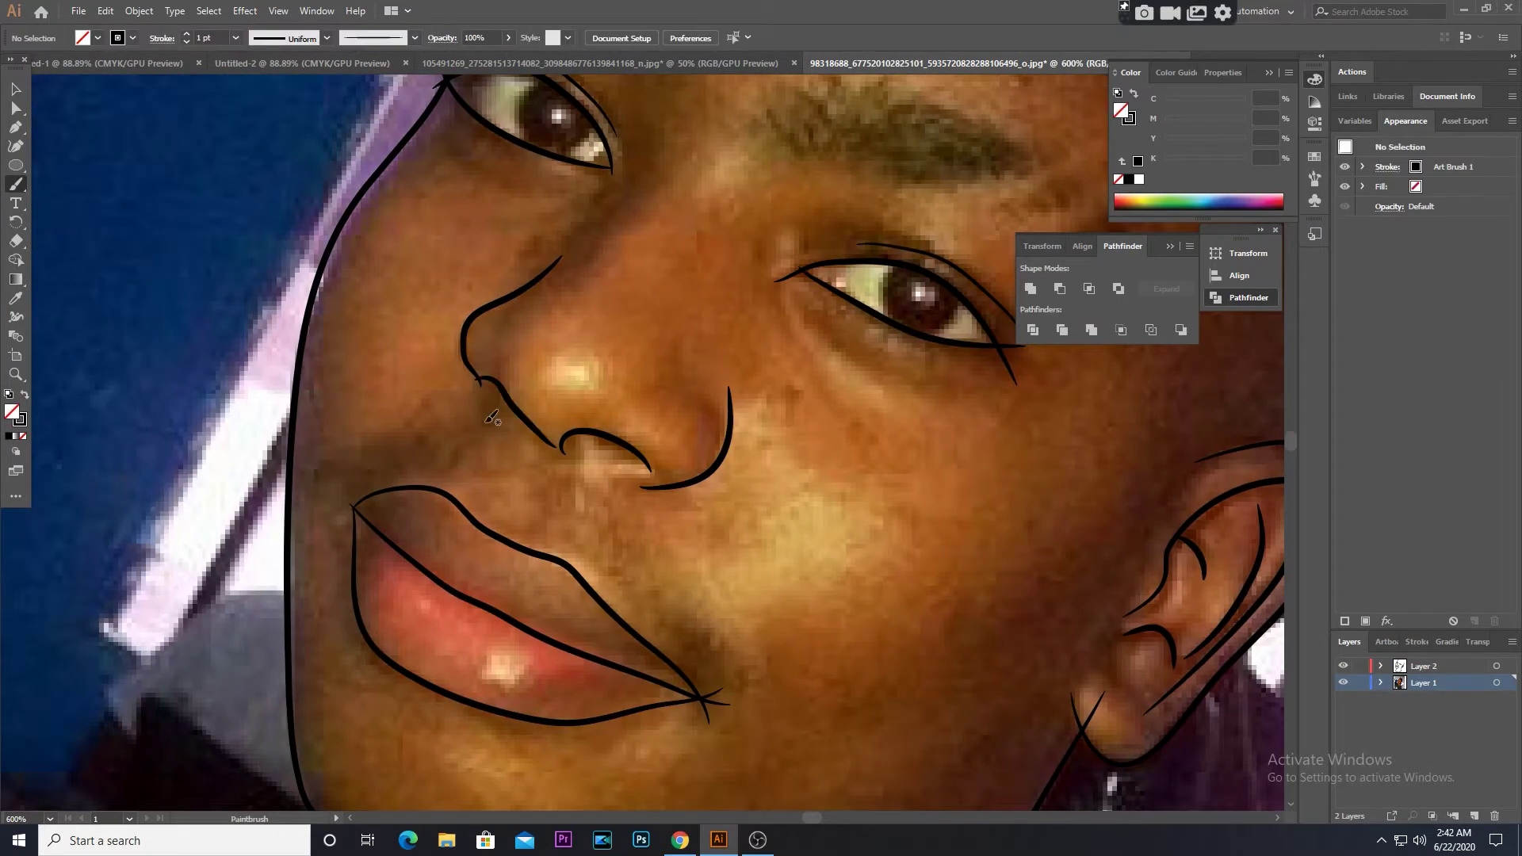
pyautogui.hotkey('ctrl', '1')
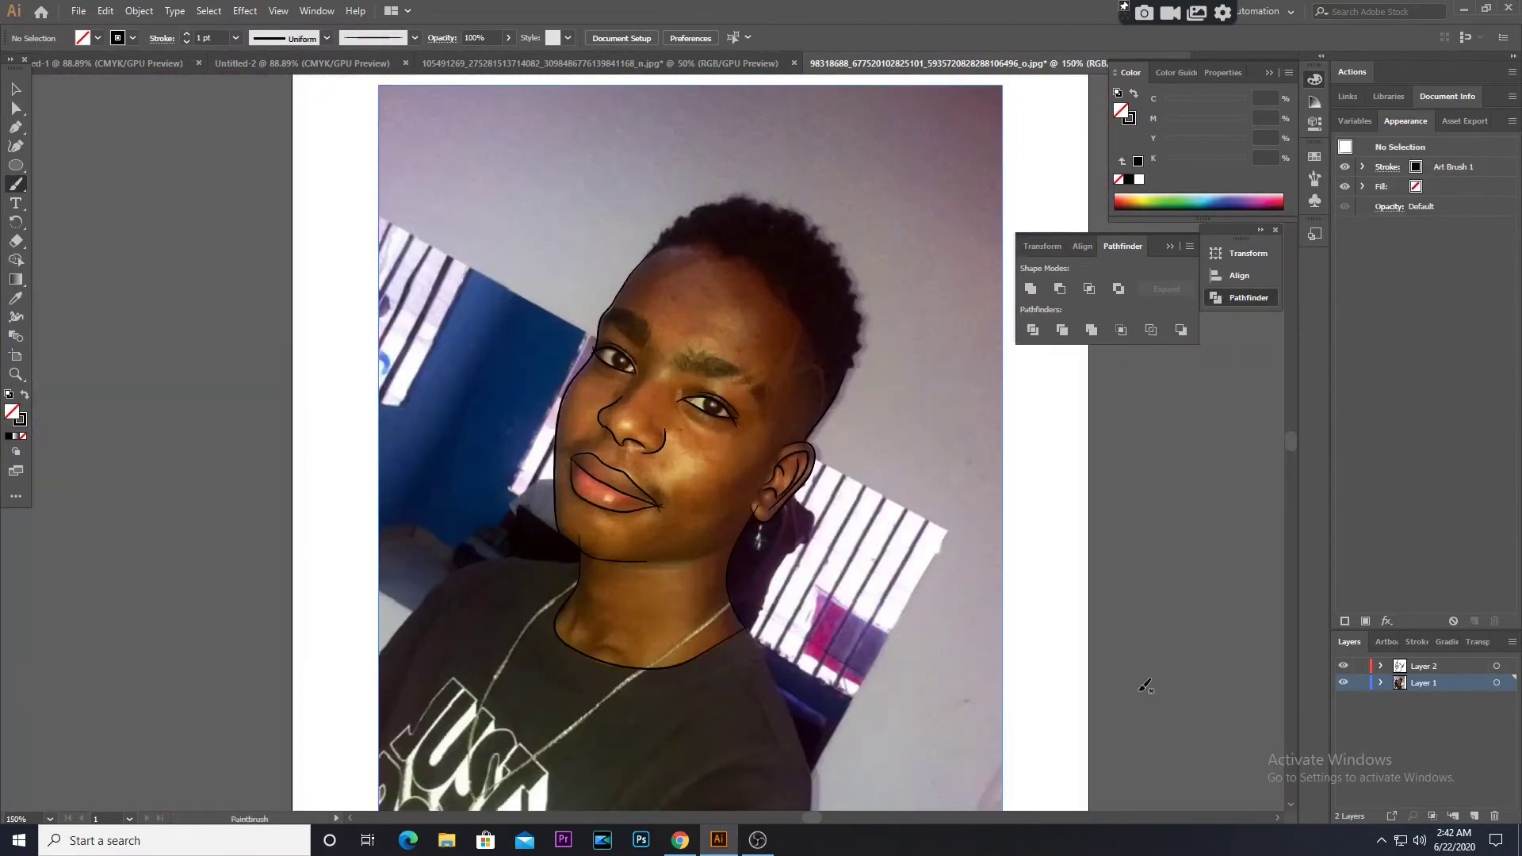
pyautogui.click(1342, 682)
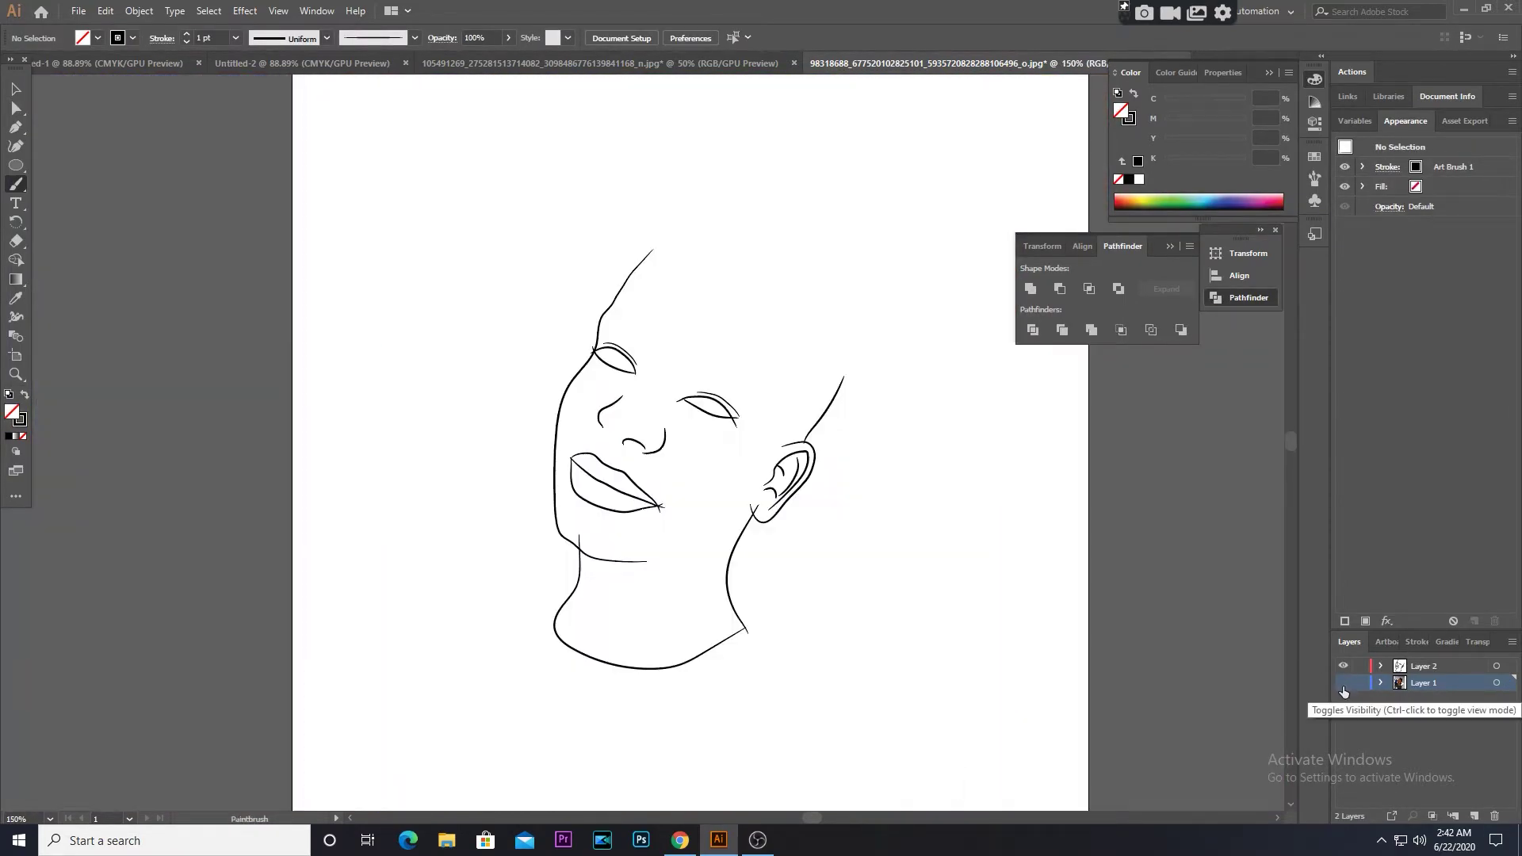
pyautogui.click(1342, 682)
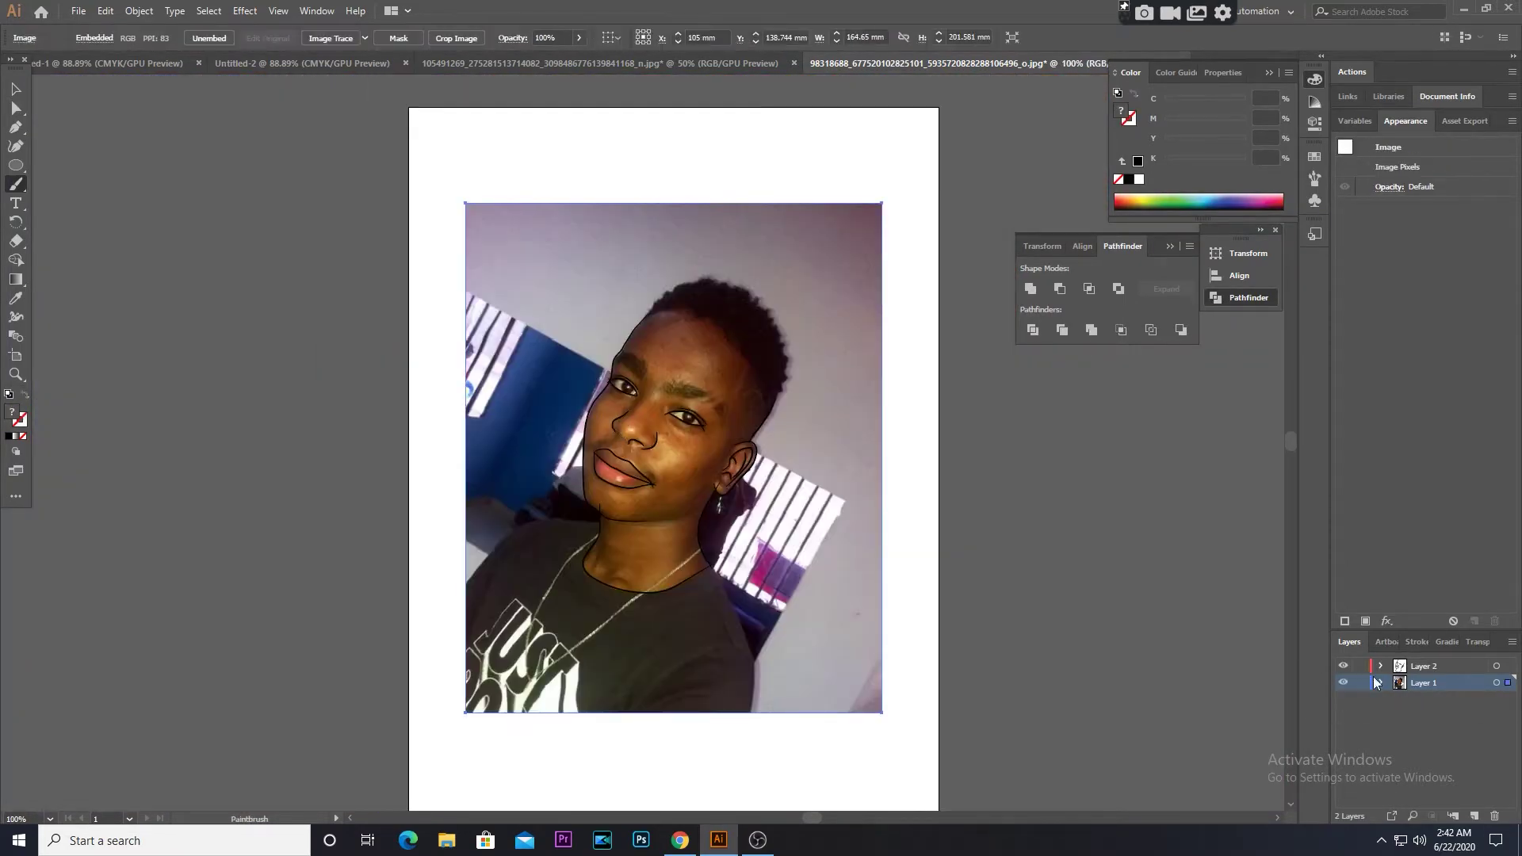
pyautogui.scroll(4, 735, 639)
# Brush a curved line along the nostril and hide the photo layer
pyautogui.moveTo(547, 454); pyautogui.dragTo(602, 500)
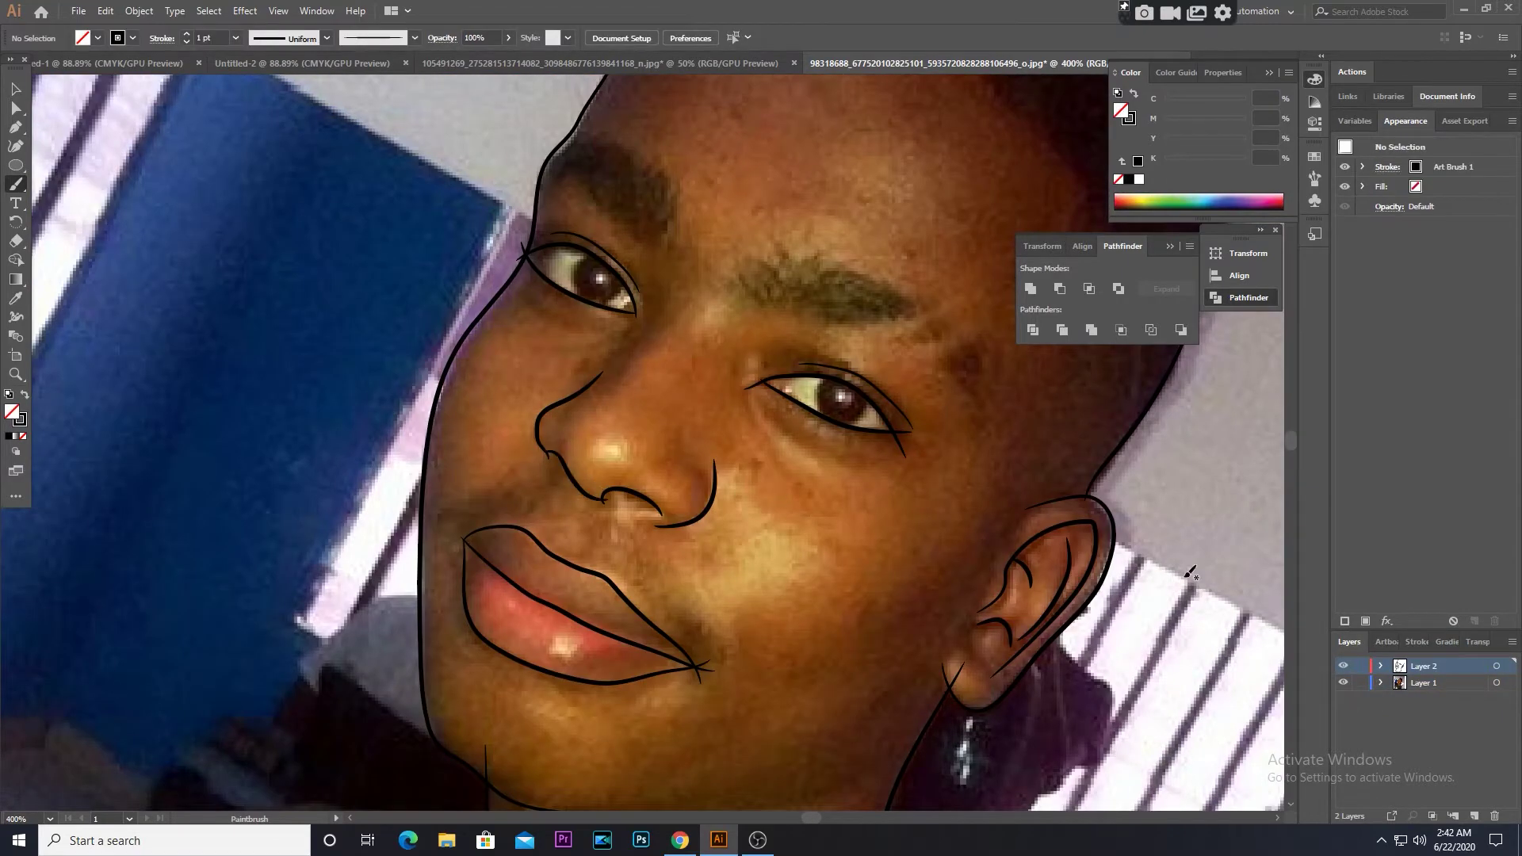
pyautogui.click(1342, 681)
pyautogui.click(1342, 682)
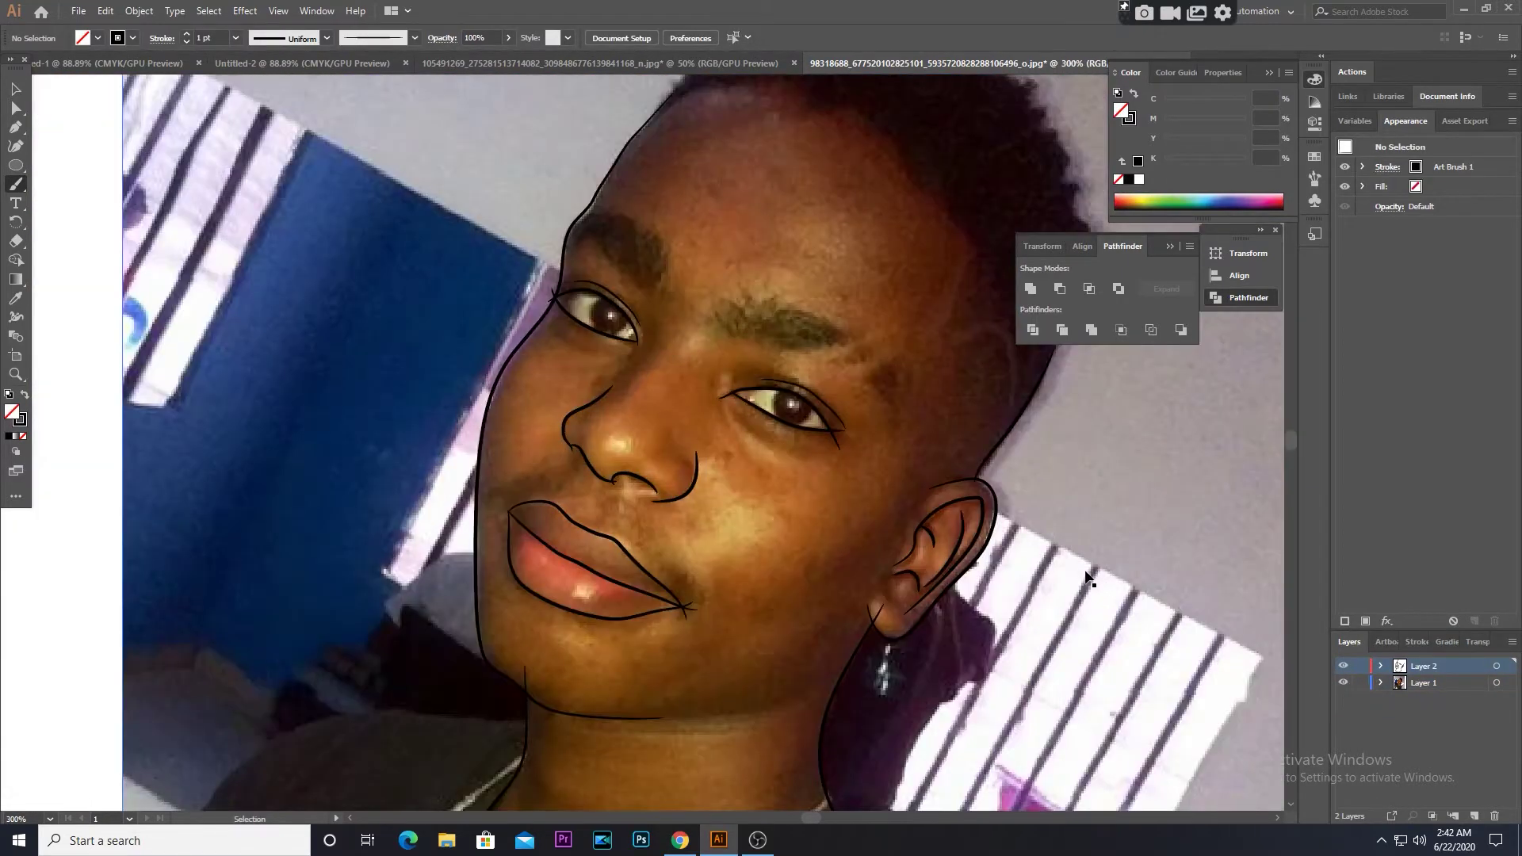
pyautogui.click(1342, 682)
# Select all traced strokes, Expand Appearance, and isolate the resulting group
pyautogui.click(16, 88)
pyautogui.moveTo(470, 207); pyautogui.dragTo(923, 747)
pyautogui.click(139, 11)
pyautogui.click(188, 196)
pyautogui.rightClick(836, 318)
pyautogui.click(903, 425)
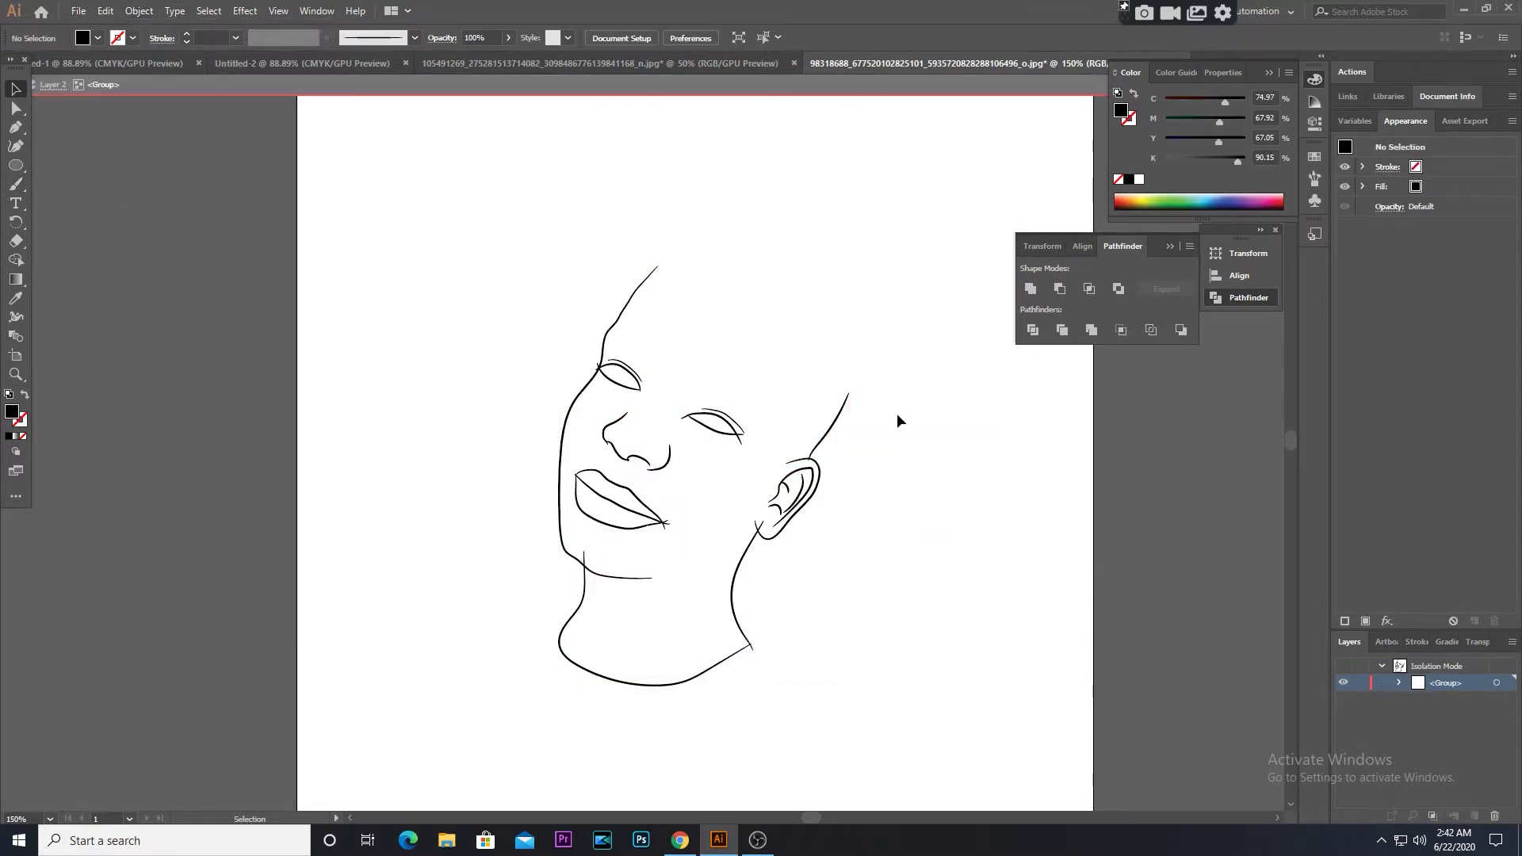
# Zoom in and inspect the expanded lip and ear paths
pyautogui.hotkey('ctrl', '=')
pyautogui.hotkey('ctrl', '=')
pyautogui.hotkey('ctrl', '=')
pyautogui.hscroll(5, 955, 466)
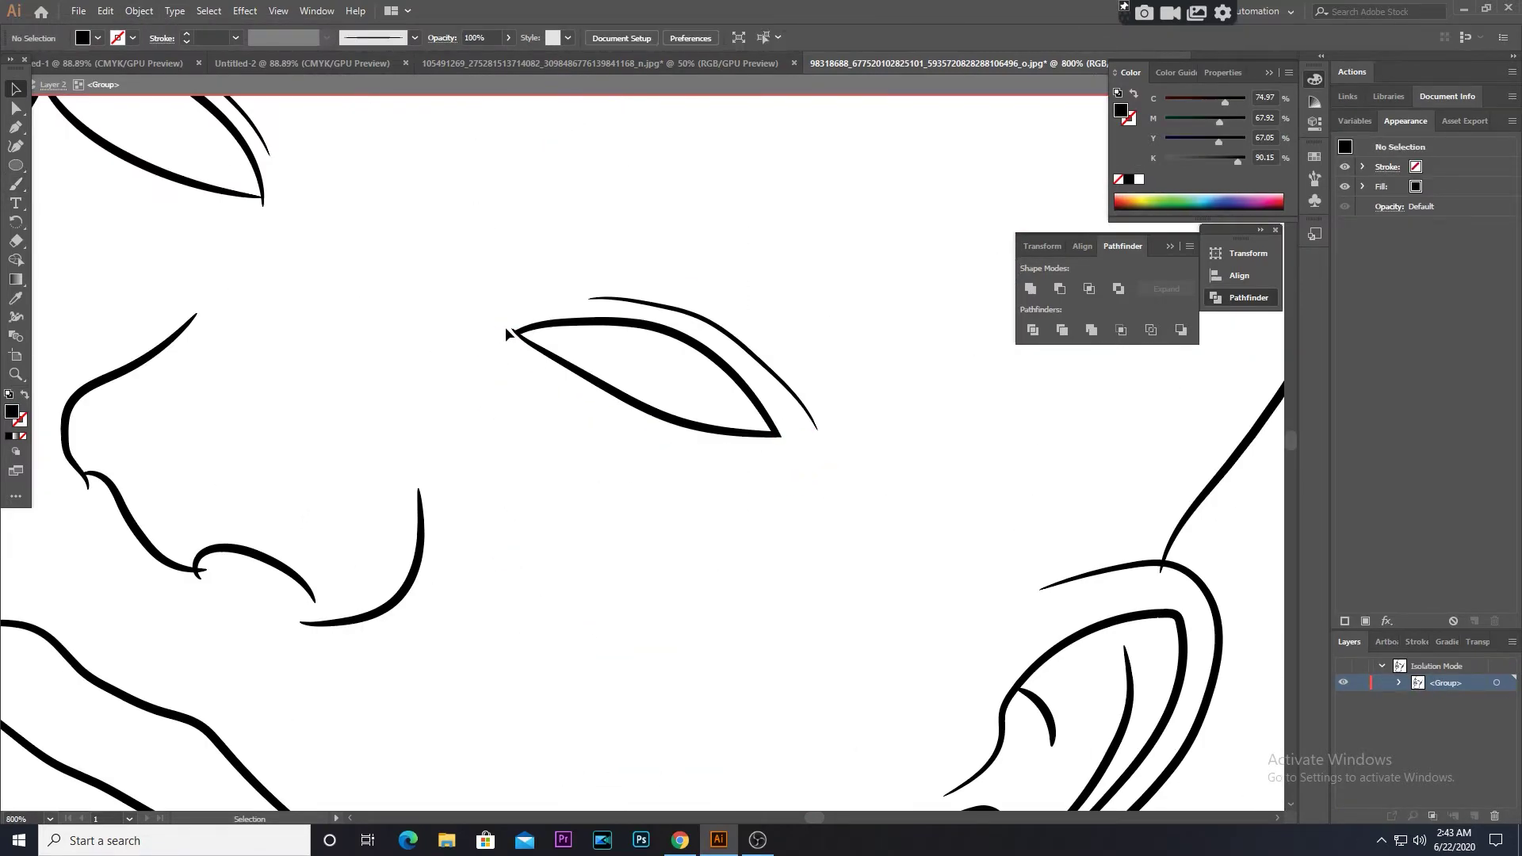
pyautogui.scroll(3, 515, 333)
pyautogui.hscroll(-5, 515, 333)
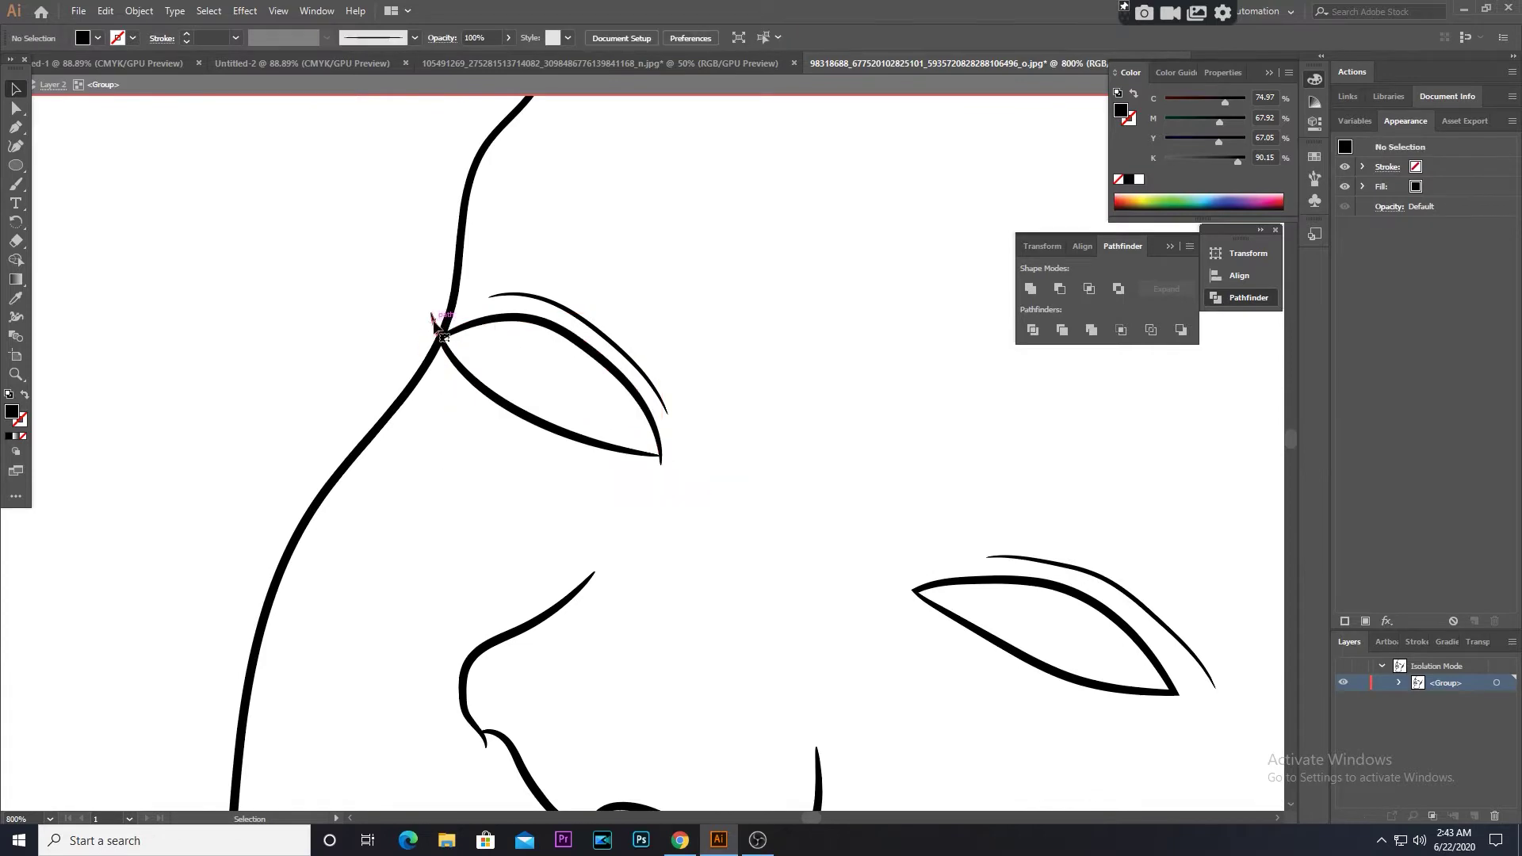
pyautogui.scroll(-3, 606, 357)
pyautogui.scroll(-2, 544, 350)
pyautogui.click(723, 540)
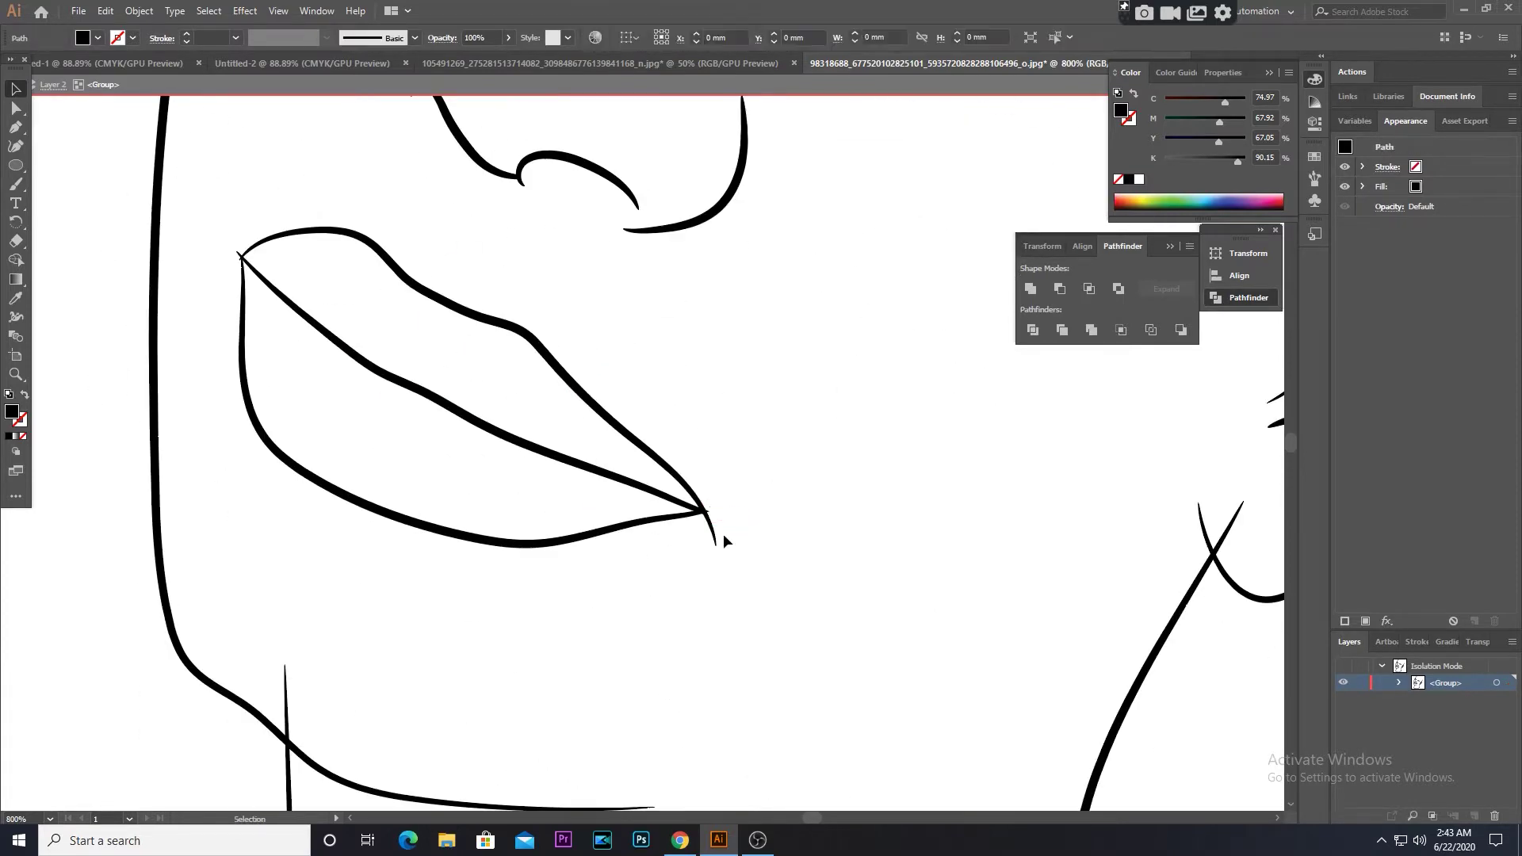
pyautogui.scroll(1, 475, 412)
pyautogui.hscroll(-3, 476, 412)
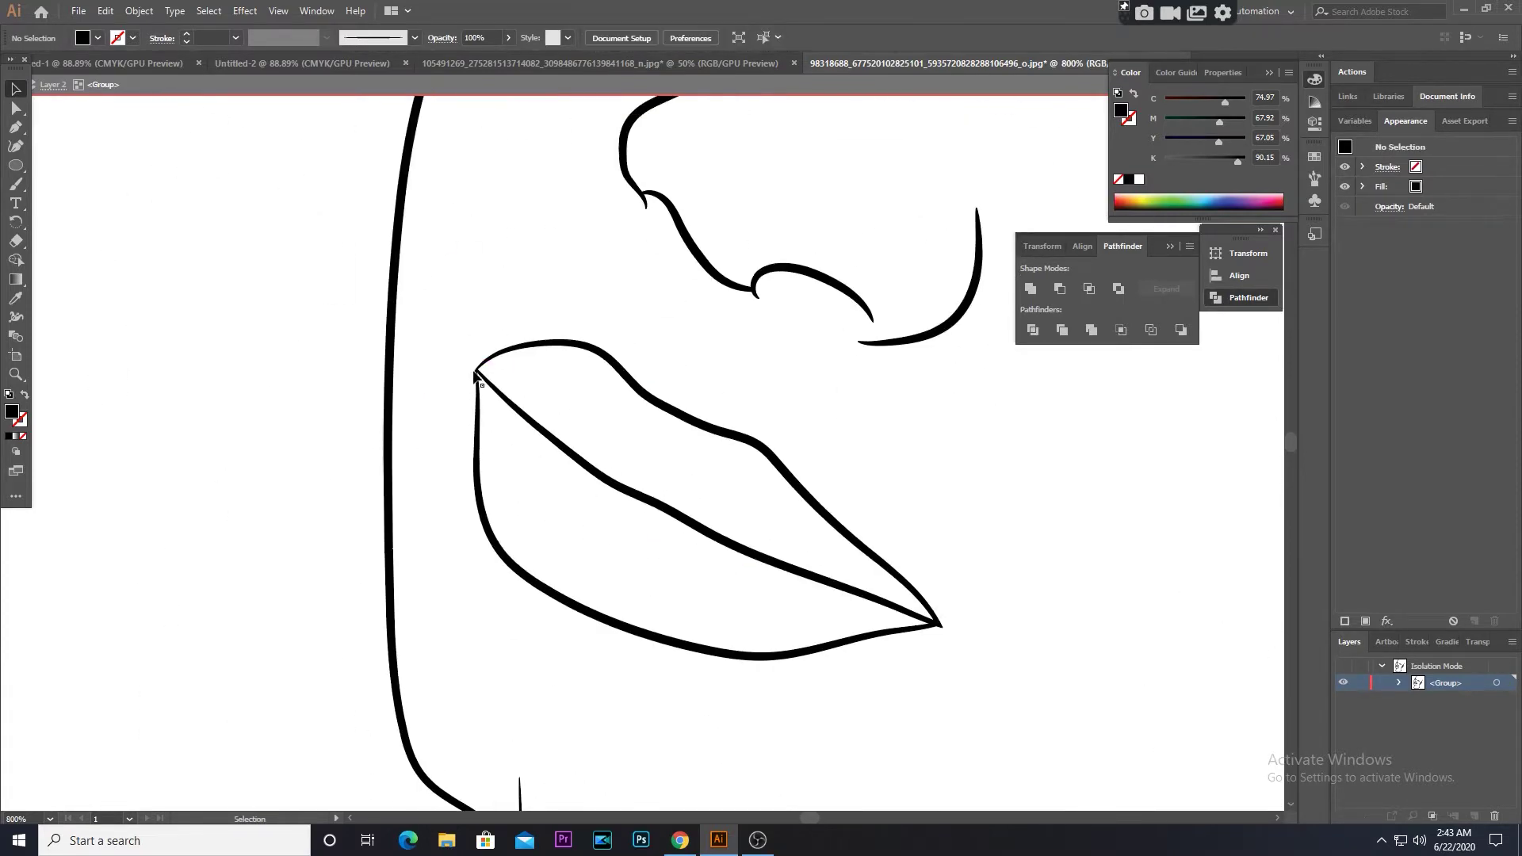
pyautogui.scroll(-5, 516, 357)
pyautogui.hscroll(2, 550, 345)
pyautogui.hscroll(10, 786, 454)
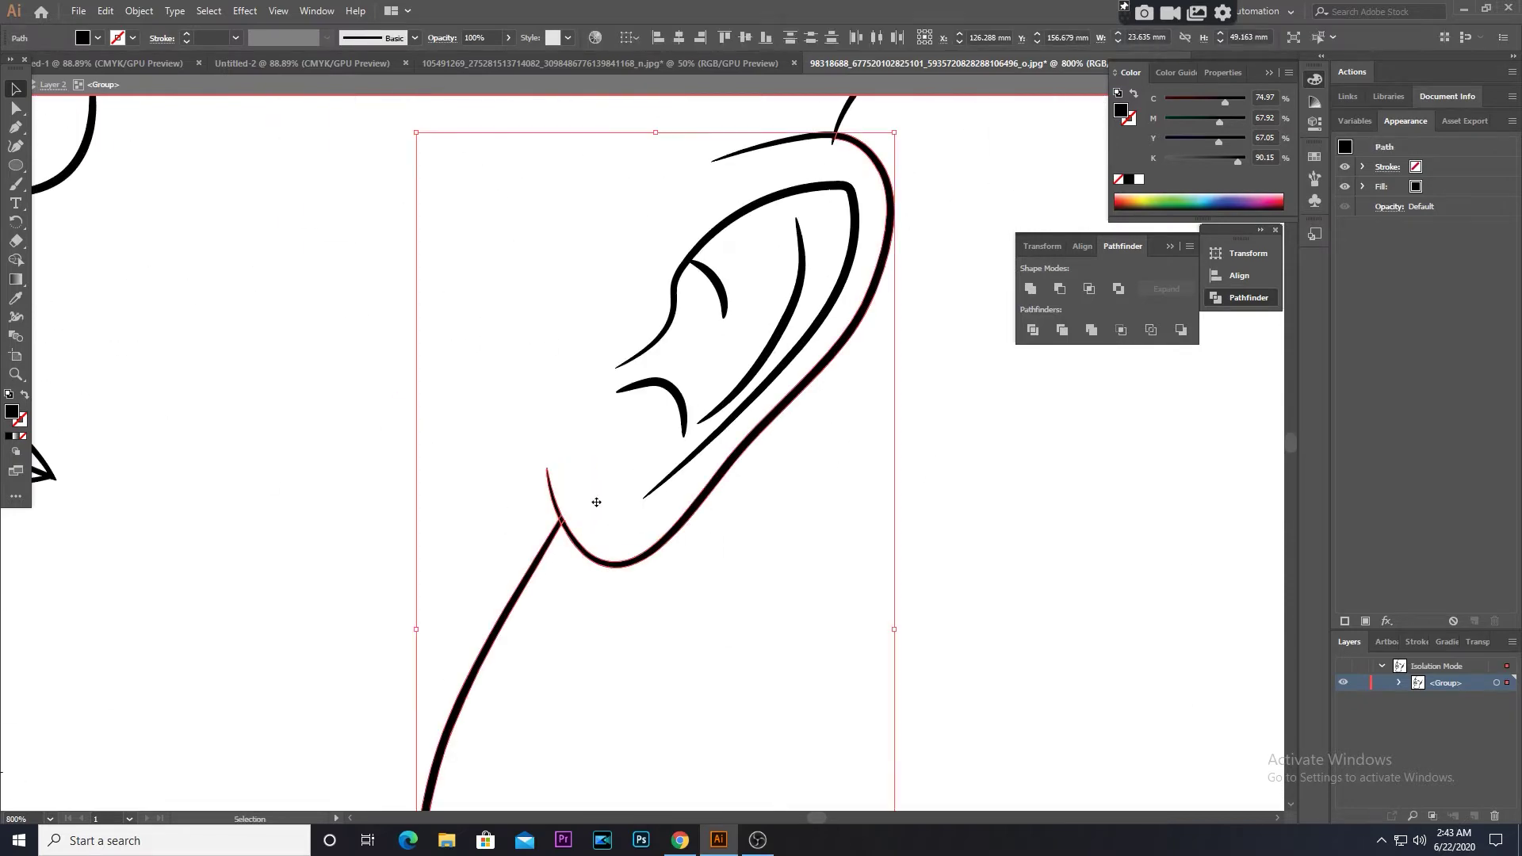
pyautogui.click(594, 503)
# Fit the whole drawing, exit Isolation Mode and show the photo again
pyautogui.scroll(3, 618, 500)
pyautogui.hscroll(2, 638, 498)
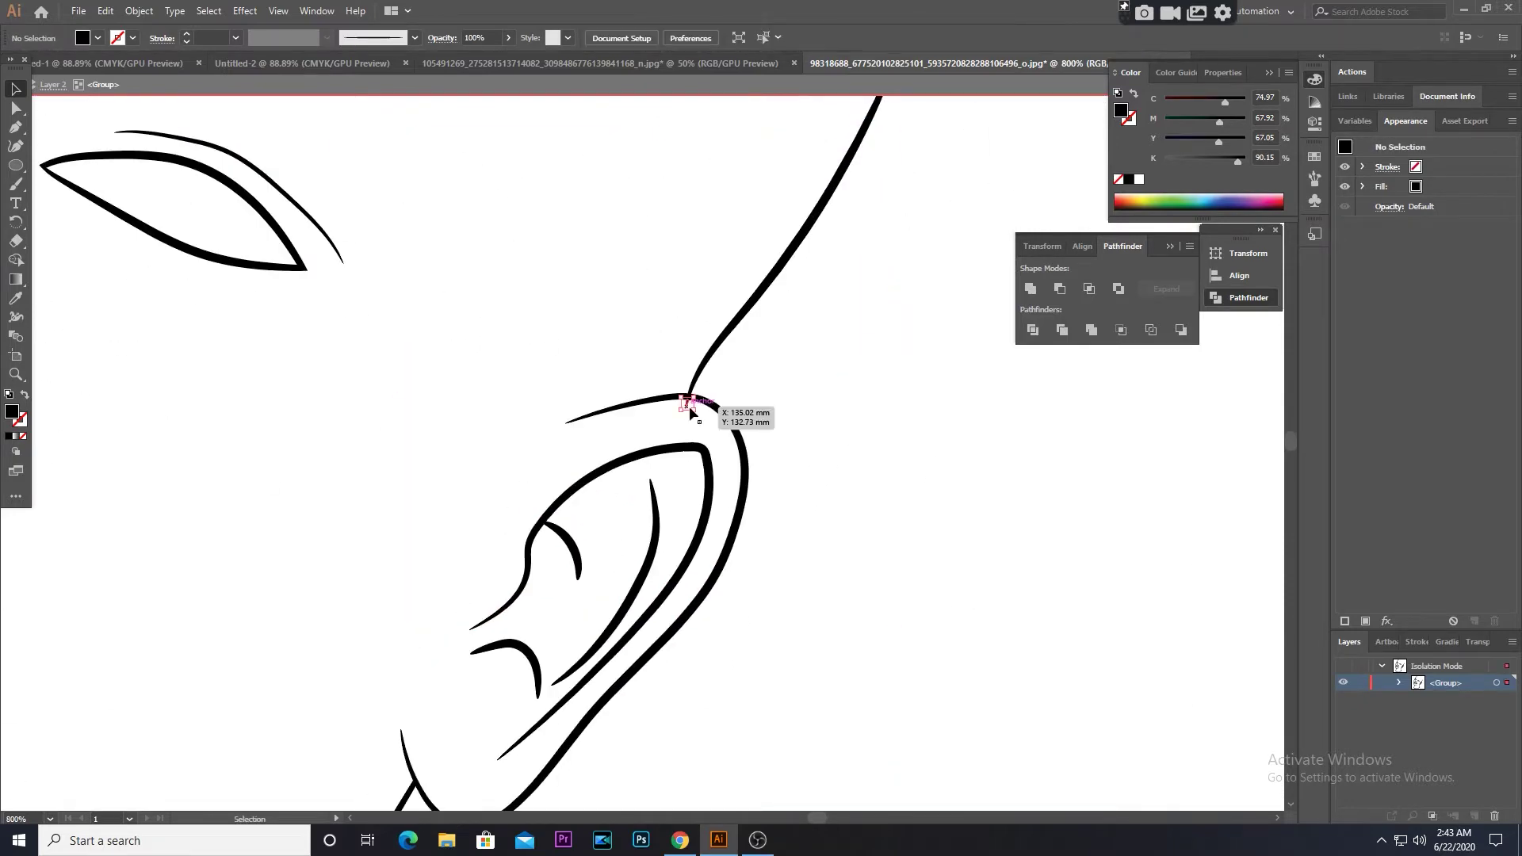
pyautogui.scroll(-5, 821, 486)
pyautogui.scroll(3, 565, 755)
pyautogui.scroll(-4, 555, 634)
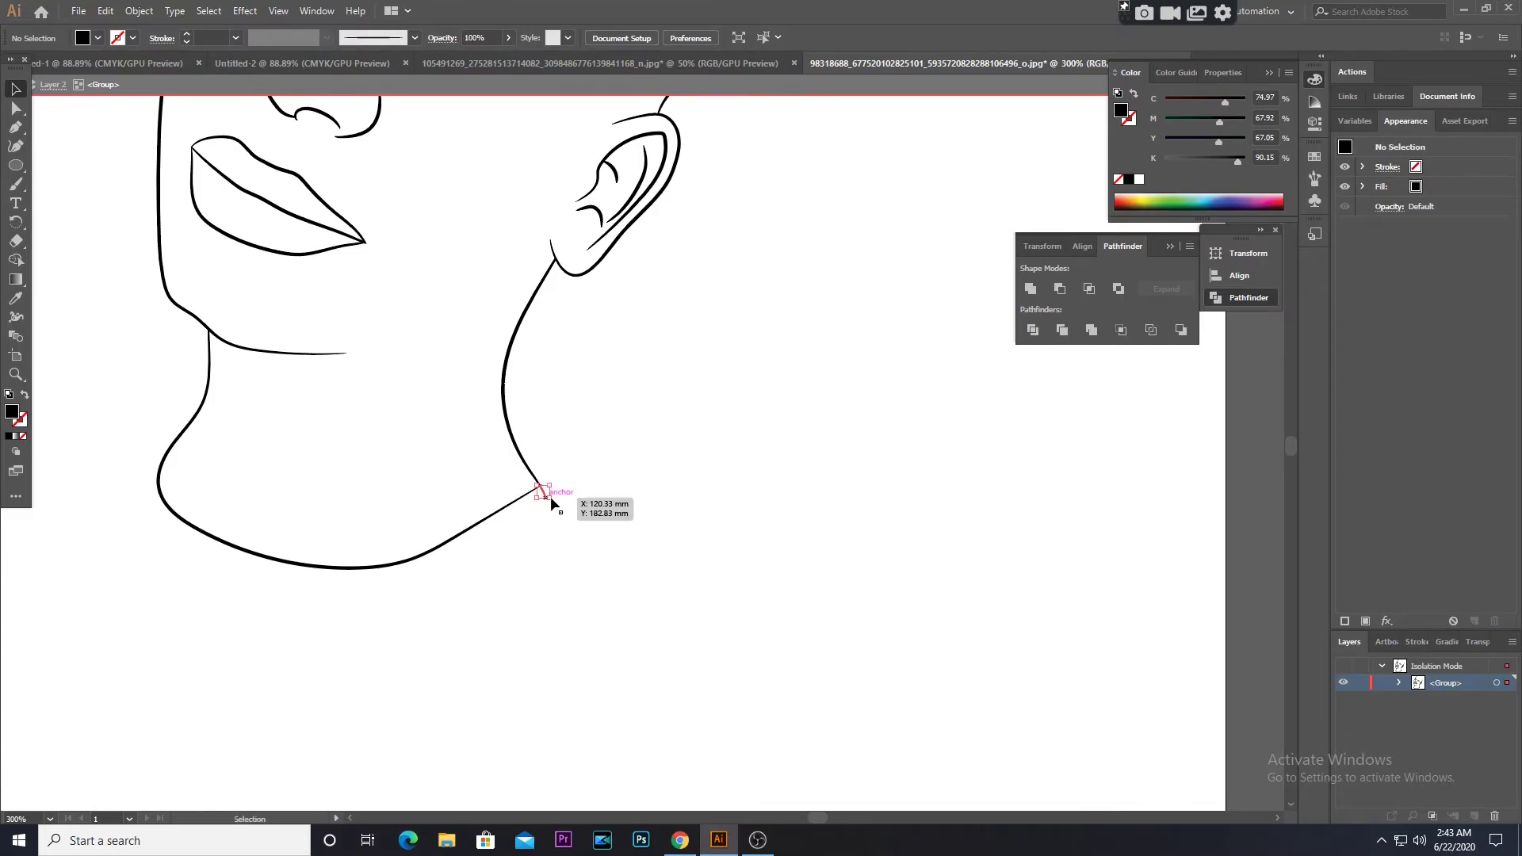
pyautogui.hotkey('ctrl', '0')
pyautogui.click(757, 841)
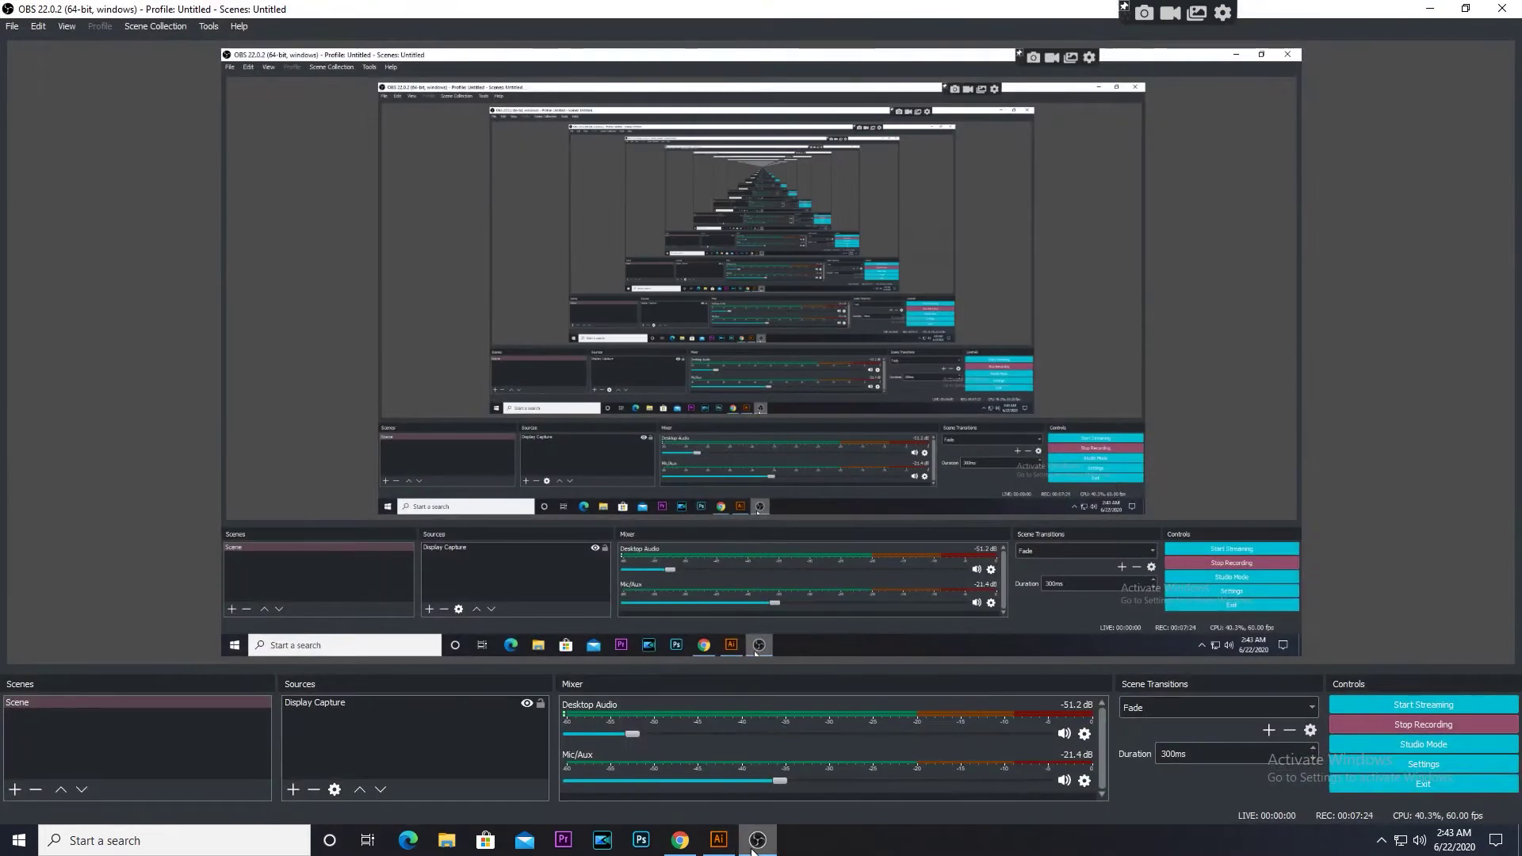
pyautogui.click(752, 844)
pyautogui.click(1342, 682)
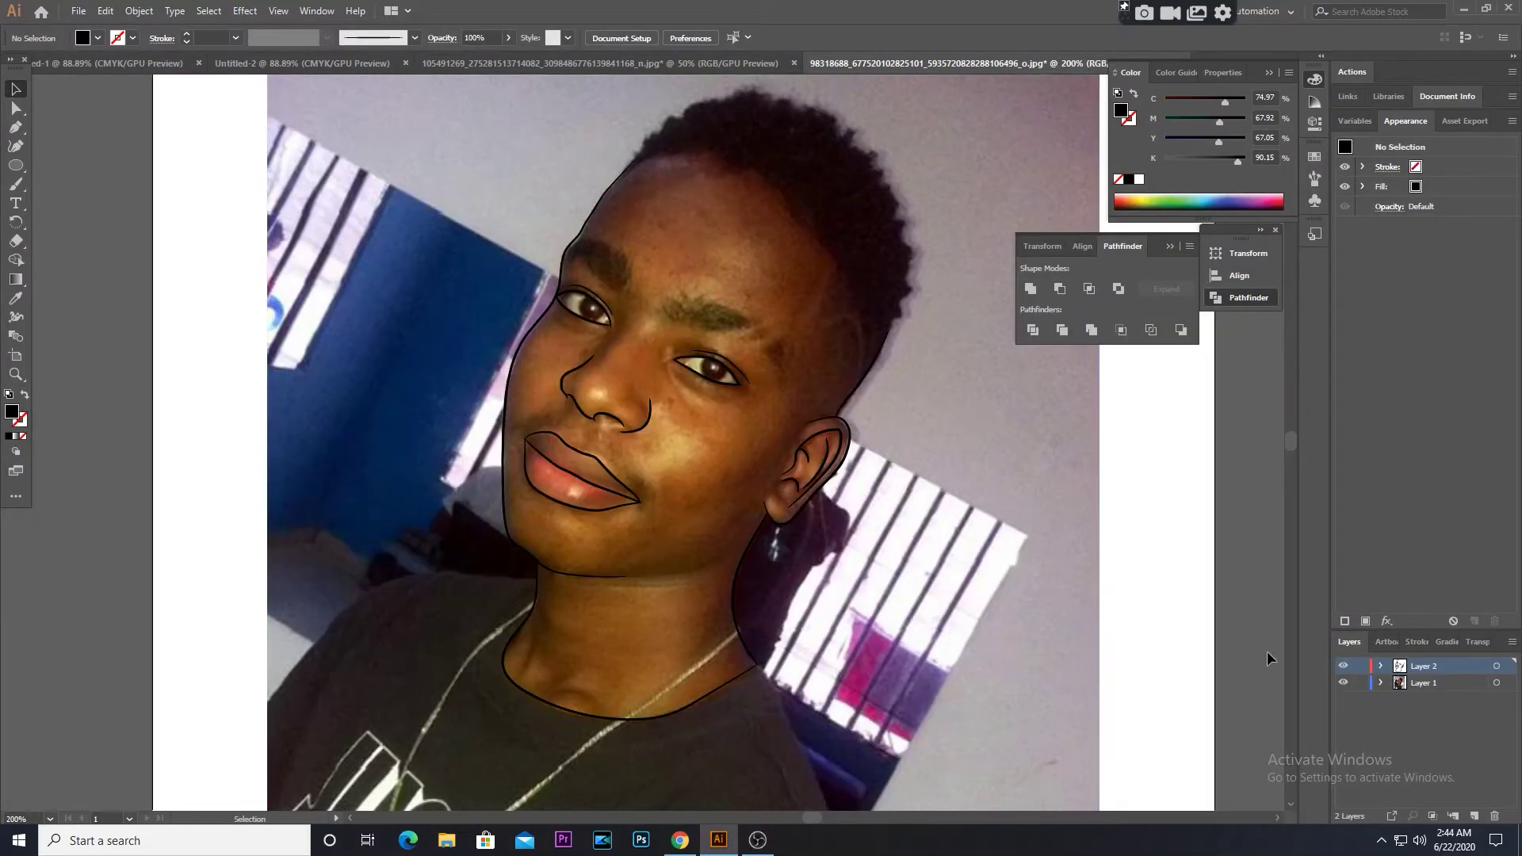
# Fade the photo to 71% opacity and lock its layer
pyautogui.click(1405, 682)
pyautogui.click(957, 570)
pyautogui.press('5')
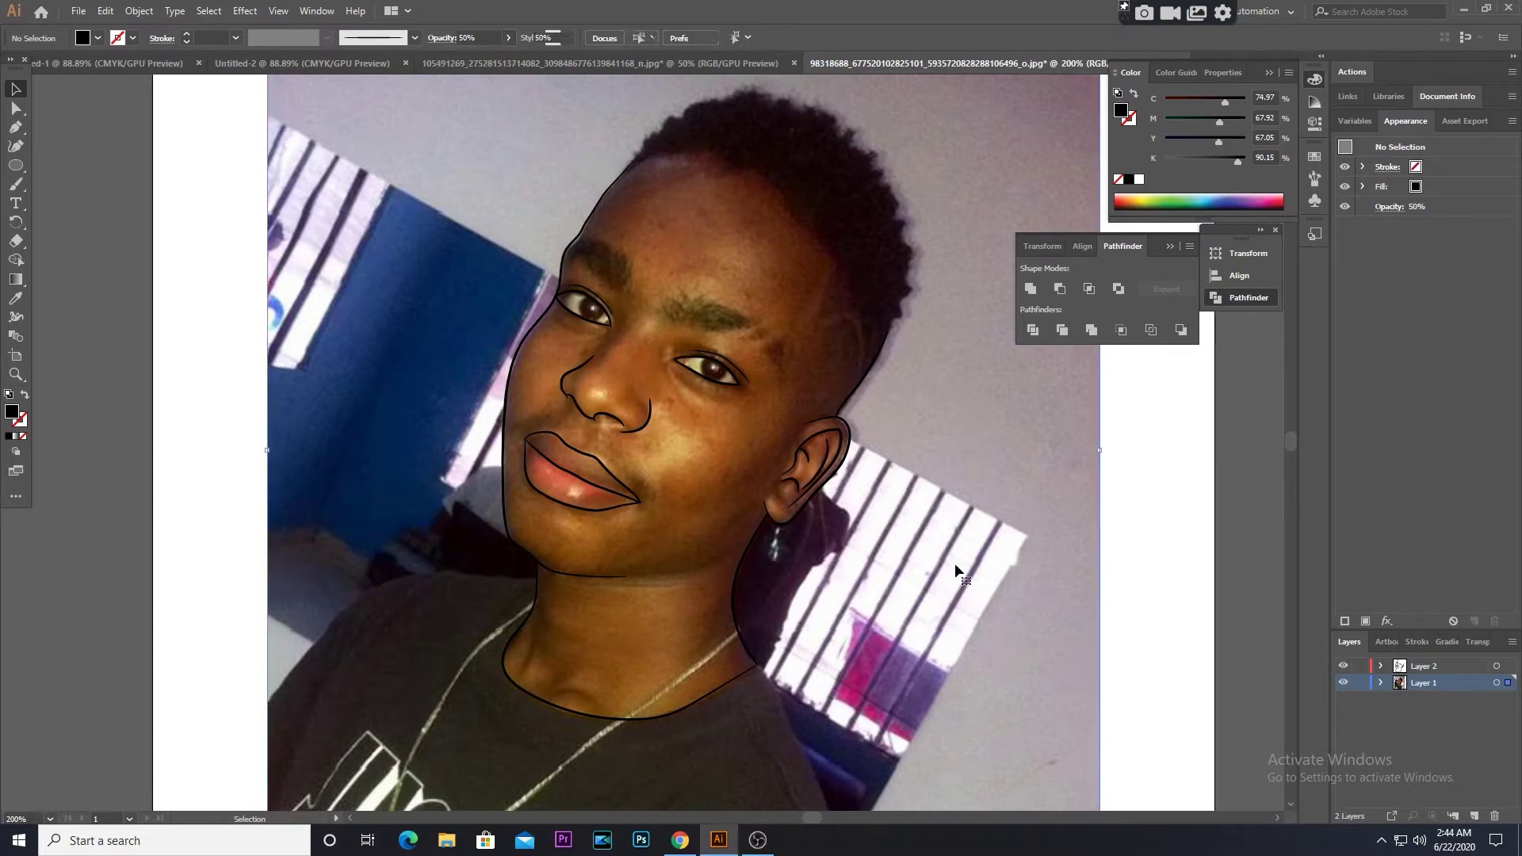
pyautogui.click(579, 38)
pyautogui.moveTo(546, 57); pyautogui.dragTo(559, 56)
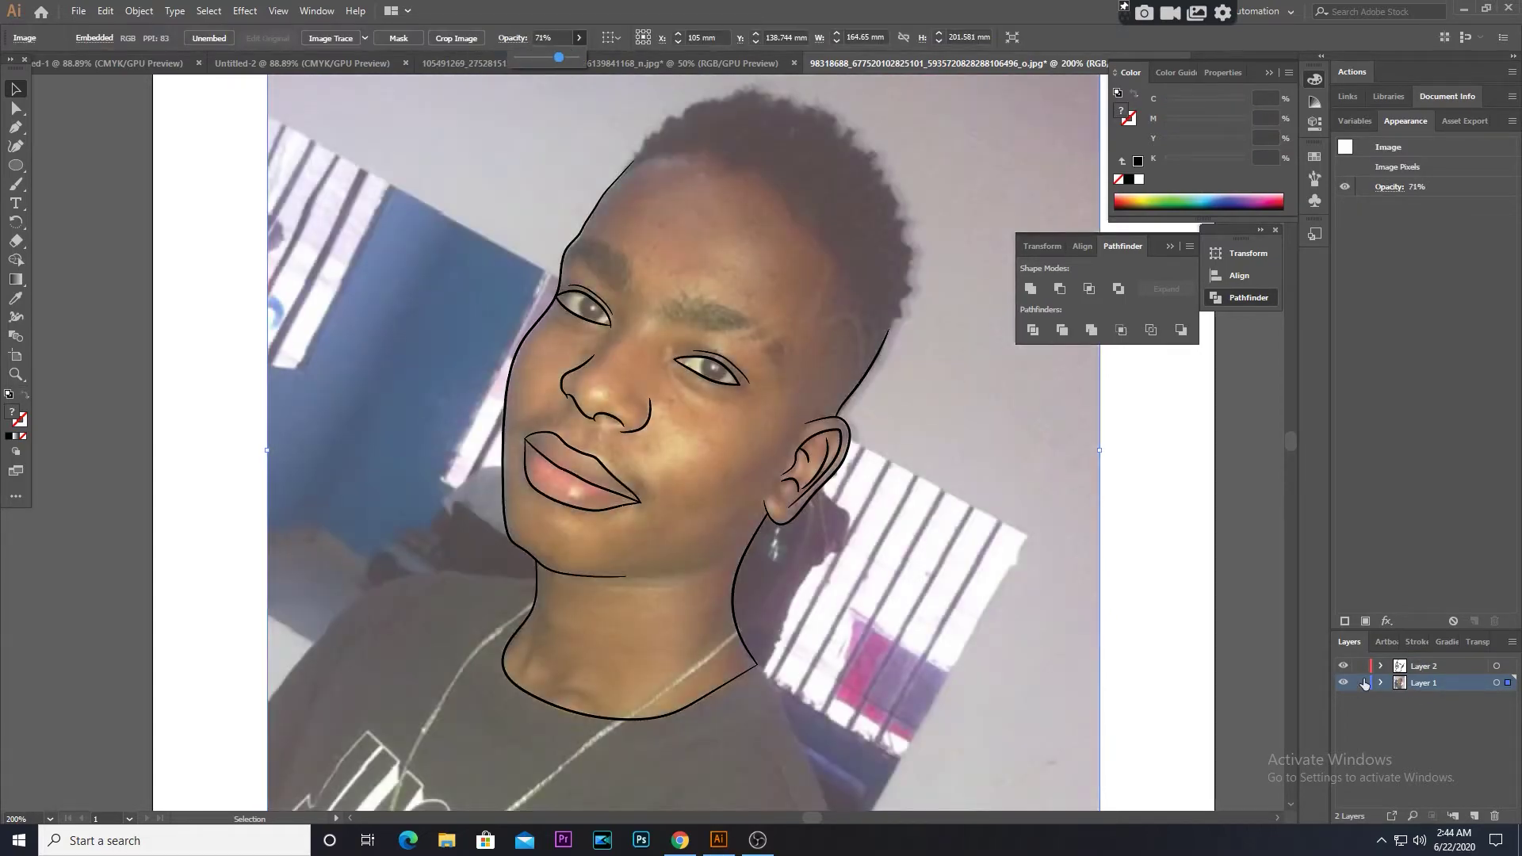
pyautogui.click(1357, 683)
# Circle the iris of each eye with the Paintbrush
pyautogui.scroll(3, 798, 385)
pyautogui.scroll(4, 679, 578)
pyautogui.scroll(4, 714, 622)
pyautogui.click(16, 184)
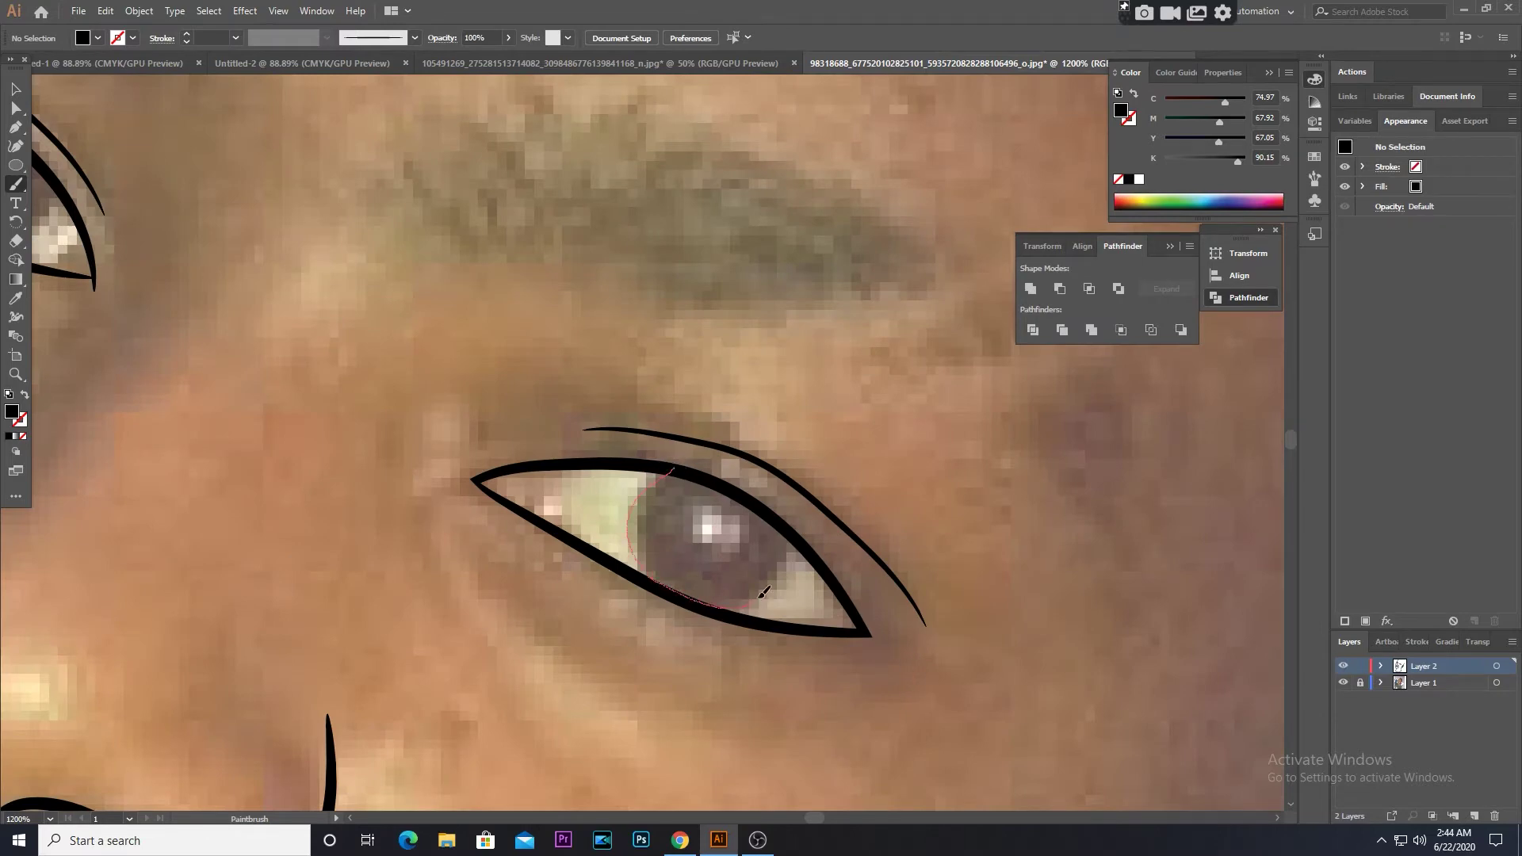
pyautogui.moveTo(794, 532); pyautogui.dragTo(794, 532)
pyautogui.scroll(-4, 794, 532)
pyautogui.scroll(4, 565, 450)
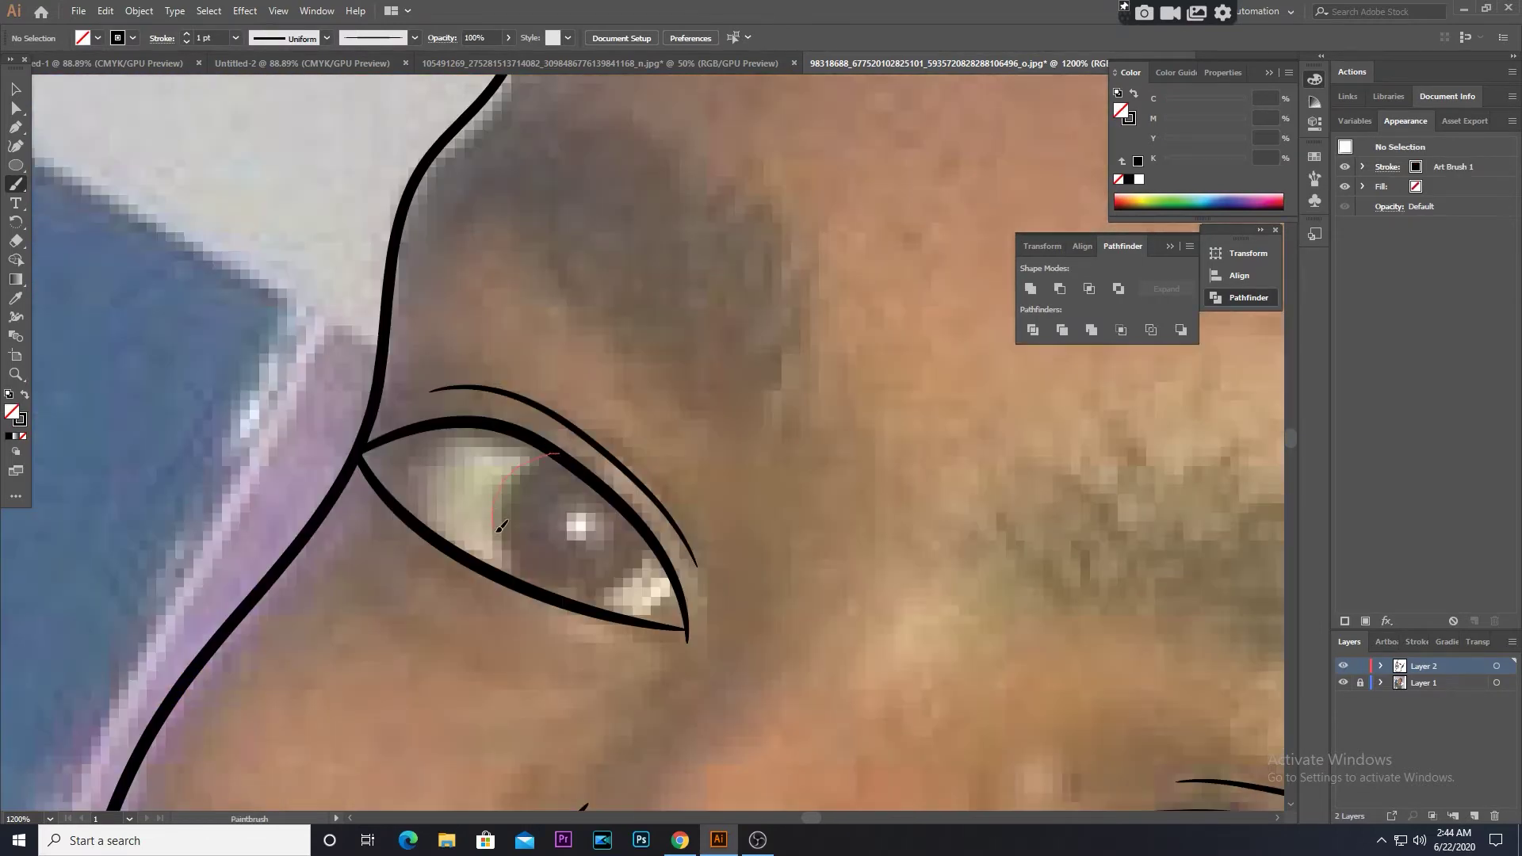
pyautogui.moveTo(656, 539); pyautogui.dragTo(656, 539)
pyautogui.scroll(-3, 657, 555)
pyautogui.scroll(-2, 618, 483)
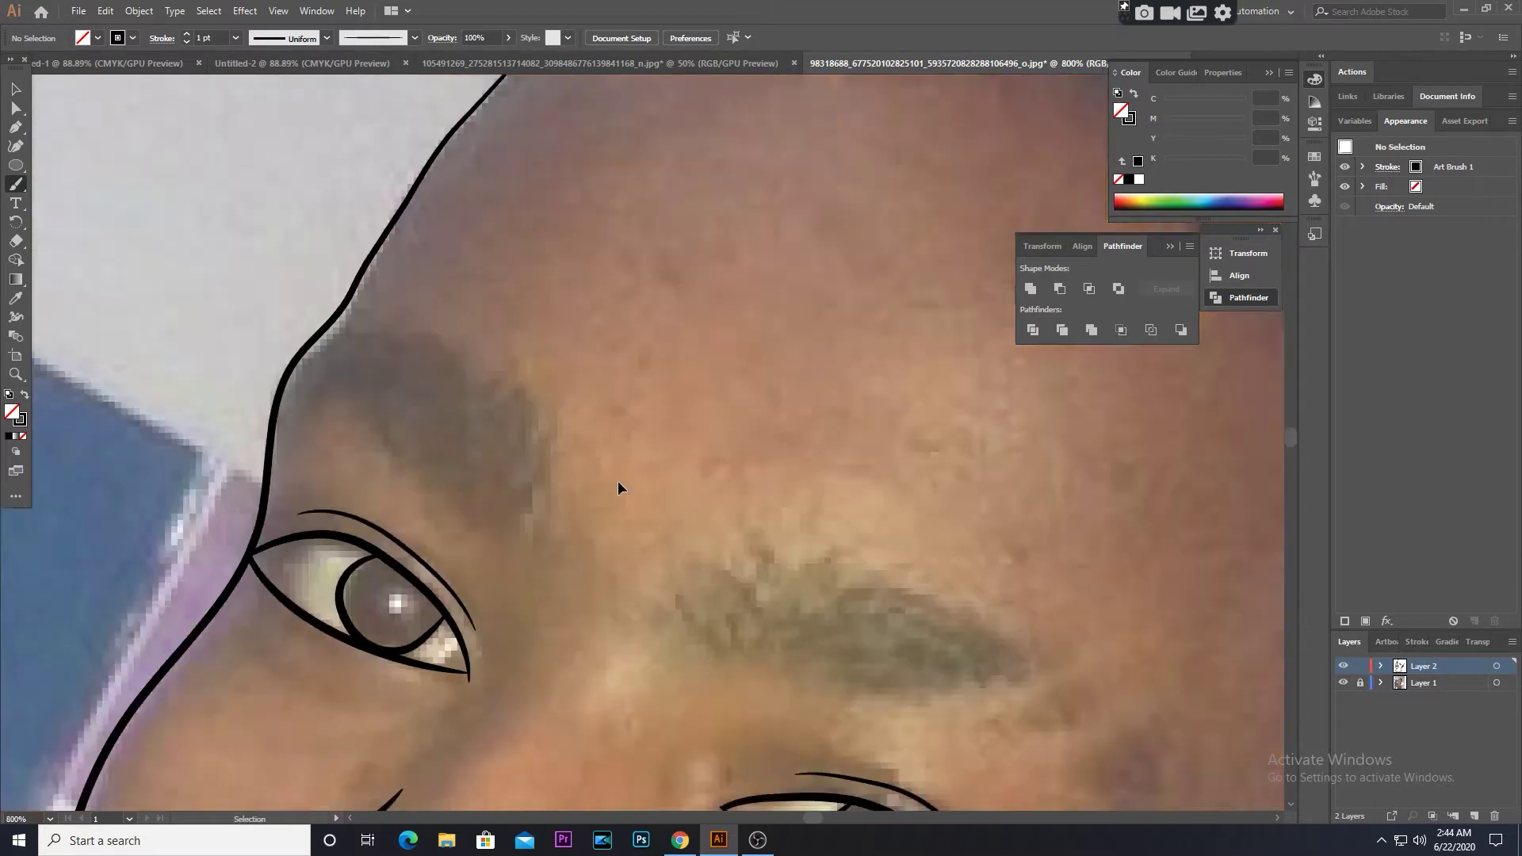
pyautogui.scroll(-2, 554, 487)
pyautogui.scroll(1, 230, 569)
pyautogui.moveTo(16, 183); pyautogui.dragTo(79, 228)
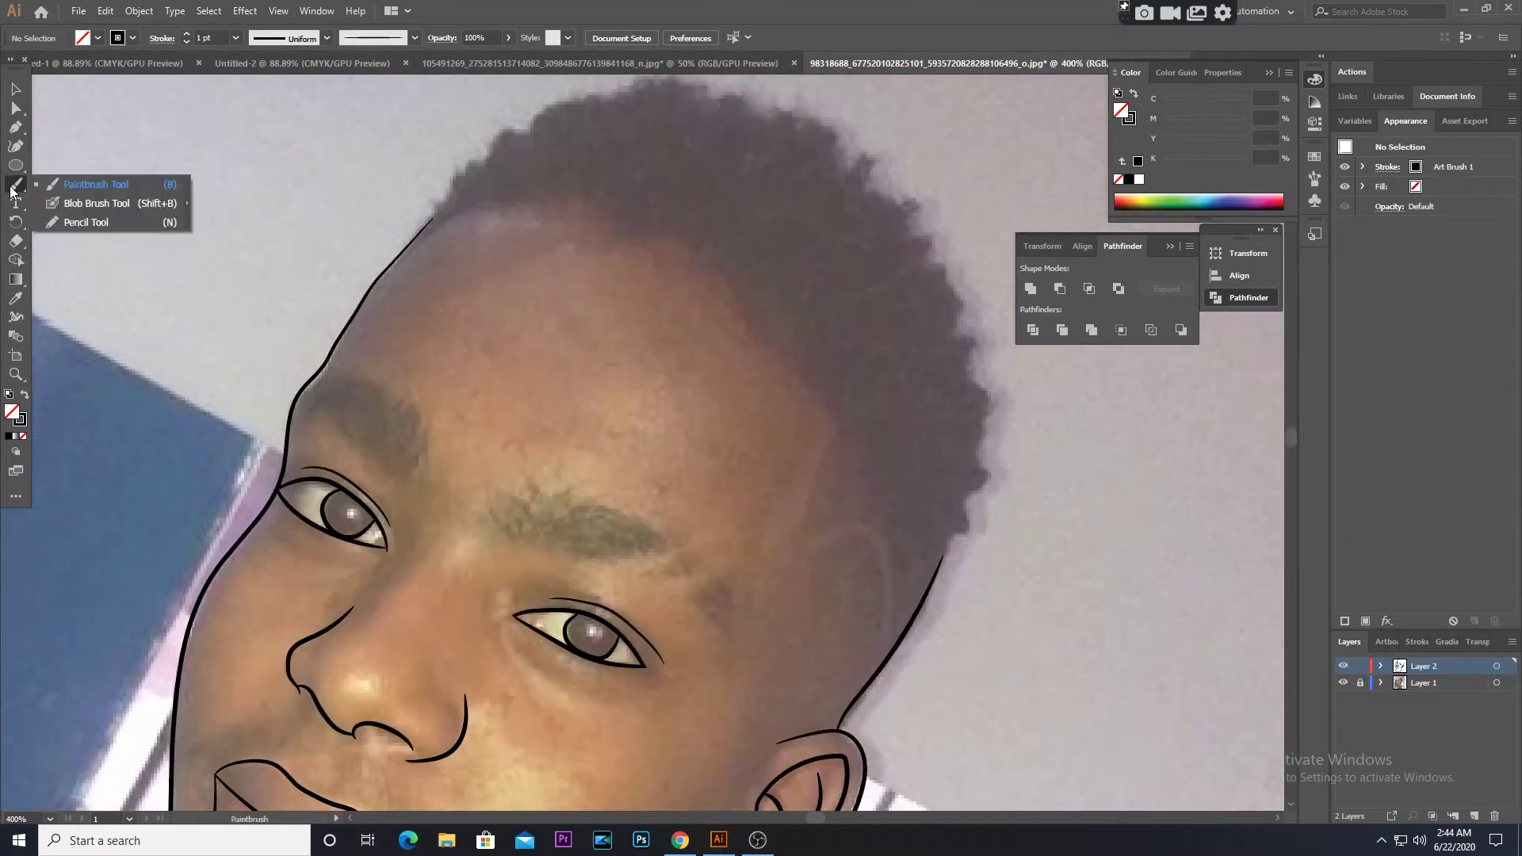
# Fill the traced hairline shape with solid black
pyautogui.scroll(1, 508, 550)
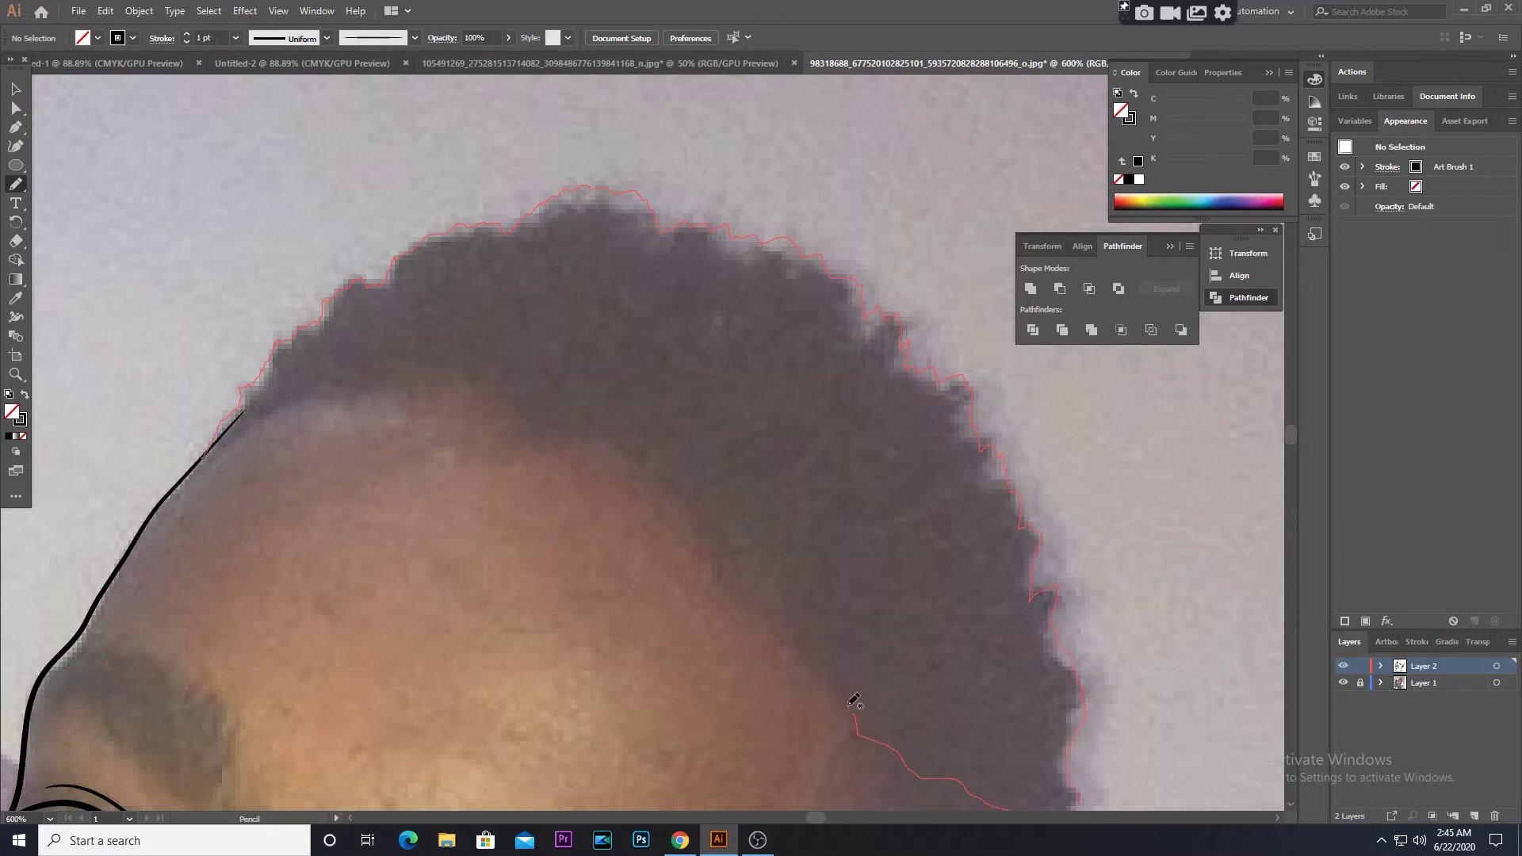
pyautogui.keyDown('ctrl'); pyautogui.click(219, 449); pyautogui.keyUp('ctrl')
pyautogui.click(24, 394)
pyautogui.scroll(-5, 507, 444)
pyautogui.hscroll(3, 507, 444)
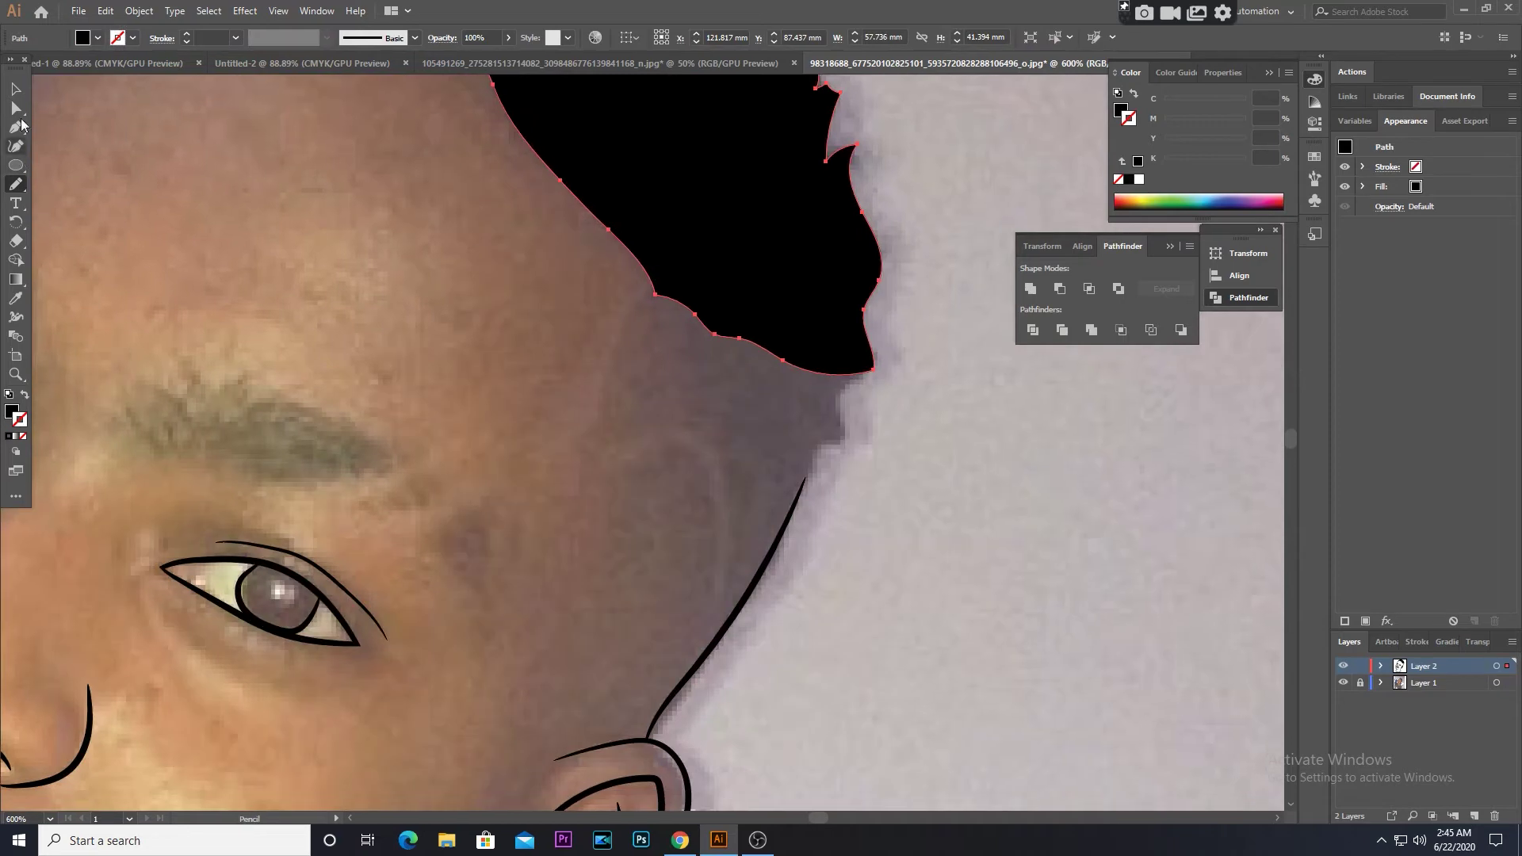
# Unlock Layer 1 and raise the photo's opacity to 85%
pyautogui.click(15, 89)
pyautogui.click(425, 261)
pyautogui.click(1361, 686)
pyautogui.click(242, 226)
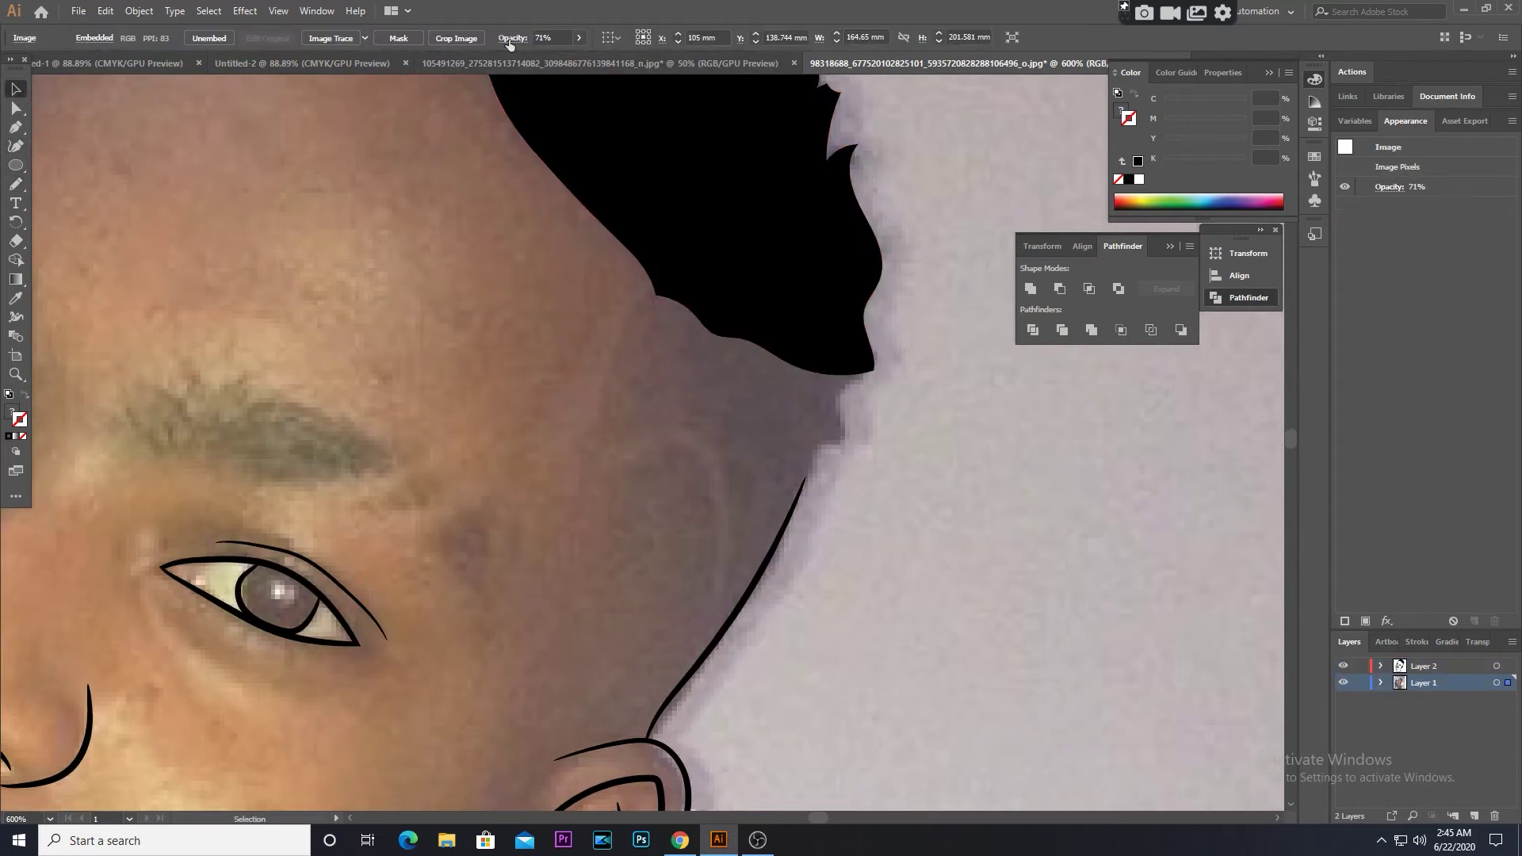
pyautogui.click(580, 37)
# Pencil-trace the hair along the side of the head and fill it black
pyautogui.press('n')
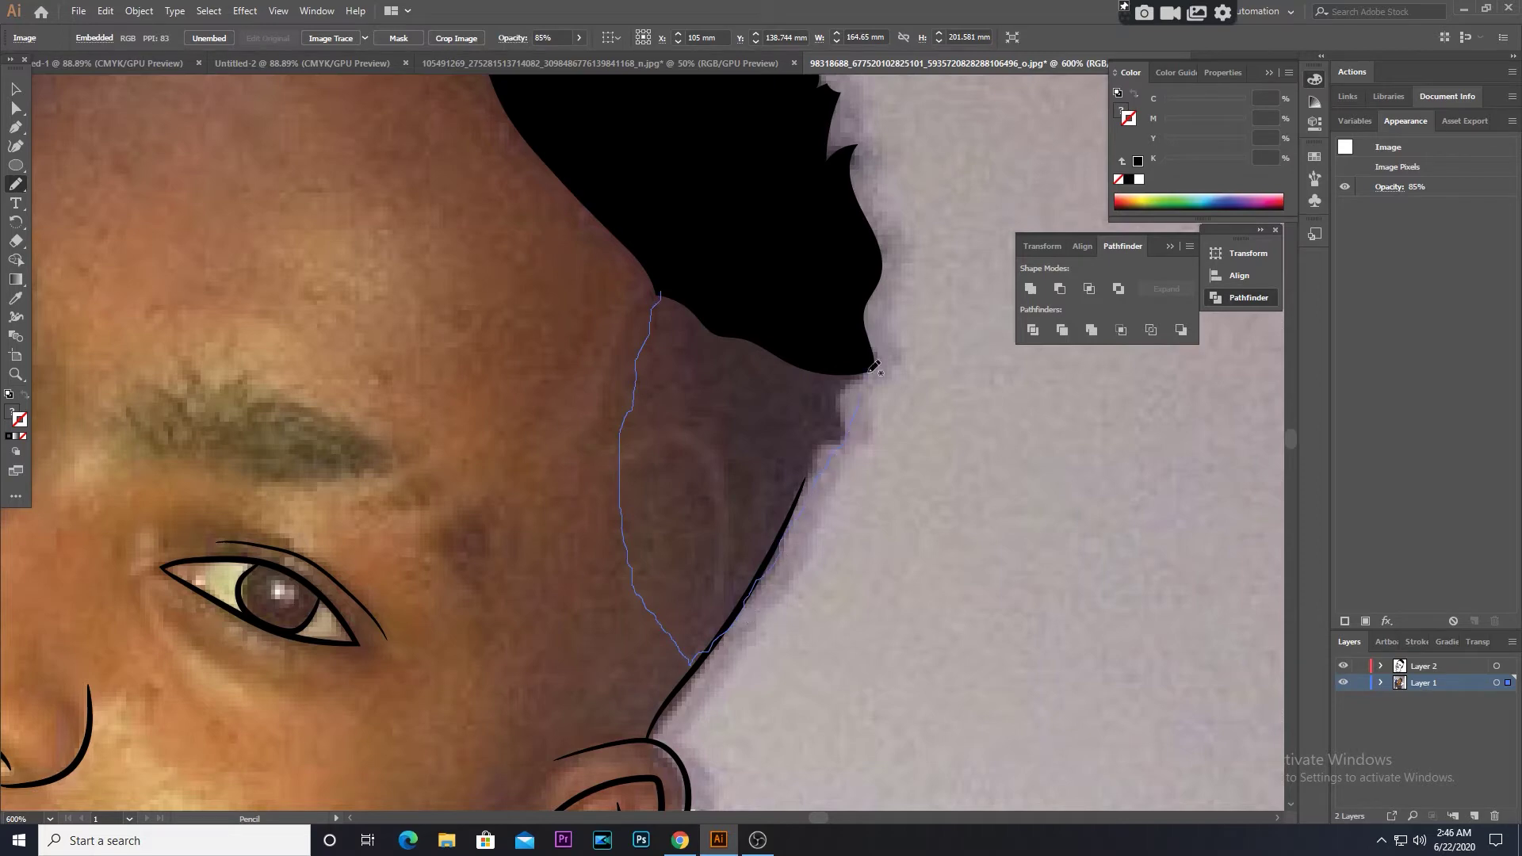
pyautogui.moveTo(874, 367); pyautogui.dragTo(667, 203)
pyautogui.hotkey('shift', 'x')
pyautogui.press('v')
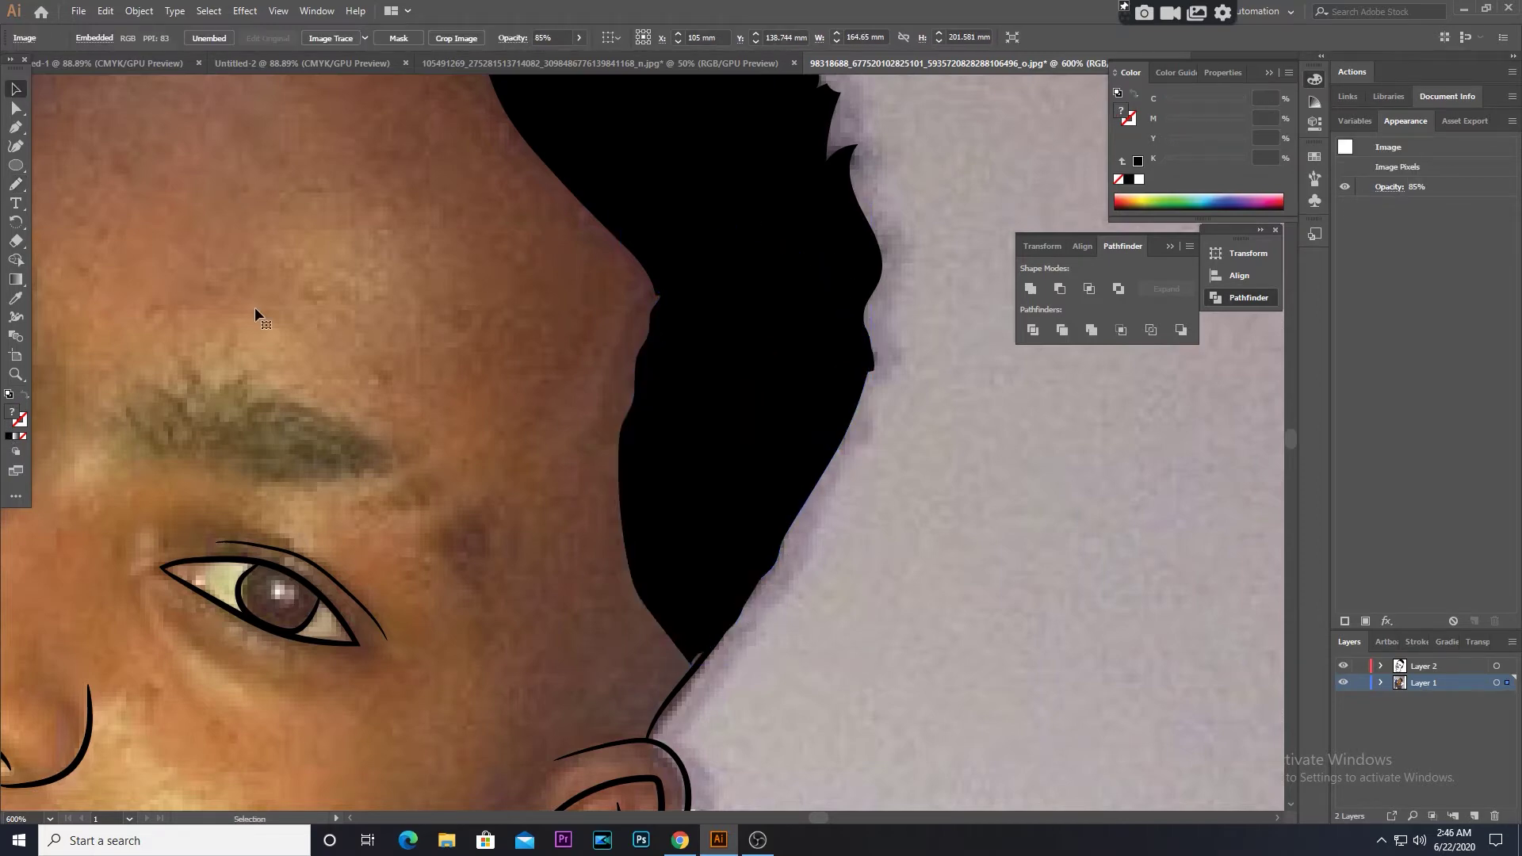
pyautogui.hotkey('ctrl', '0')
pyautogui.scroll(5, 641, 600)
pyautogui.scroll(1, 733, 320)
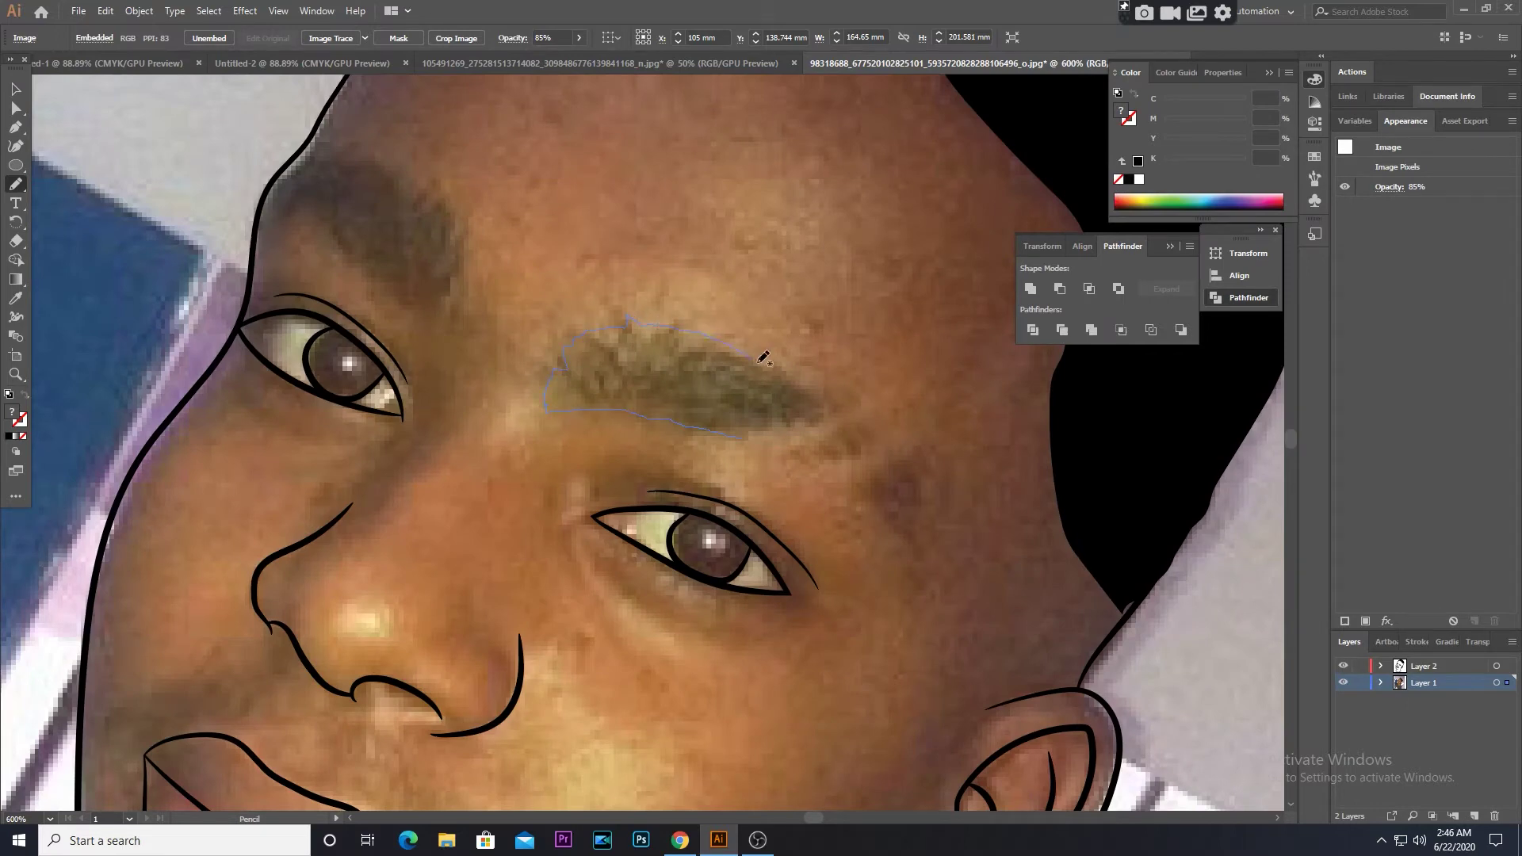
# Trace the right eyebrow with the Pencil and fill it black
pyautogui.moveTo(784, 432); pyautogui.dragTo(741, 437)
pyautogui.click(8, 438)
pyautogui.hotkey('shift', 'x')
pyautogui.press('v')
pyautogui.hscroll(3, 435, 163)
pyautogui.click(219, 320)
pyautogui.click(11, 191)
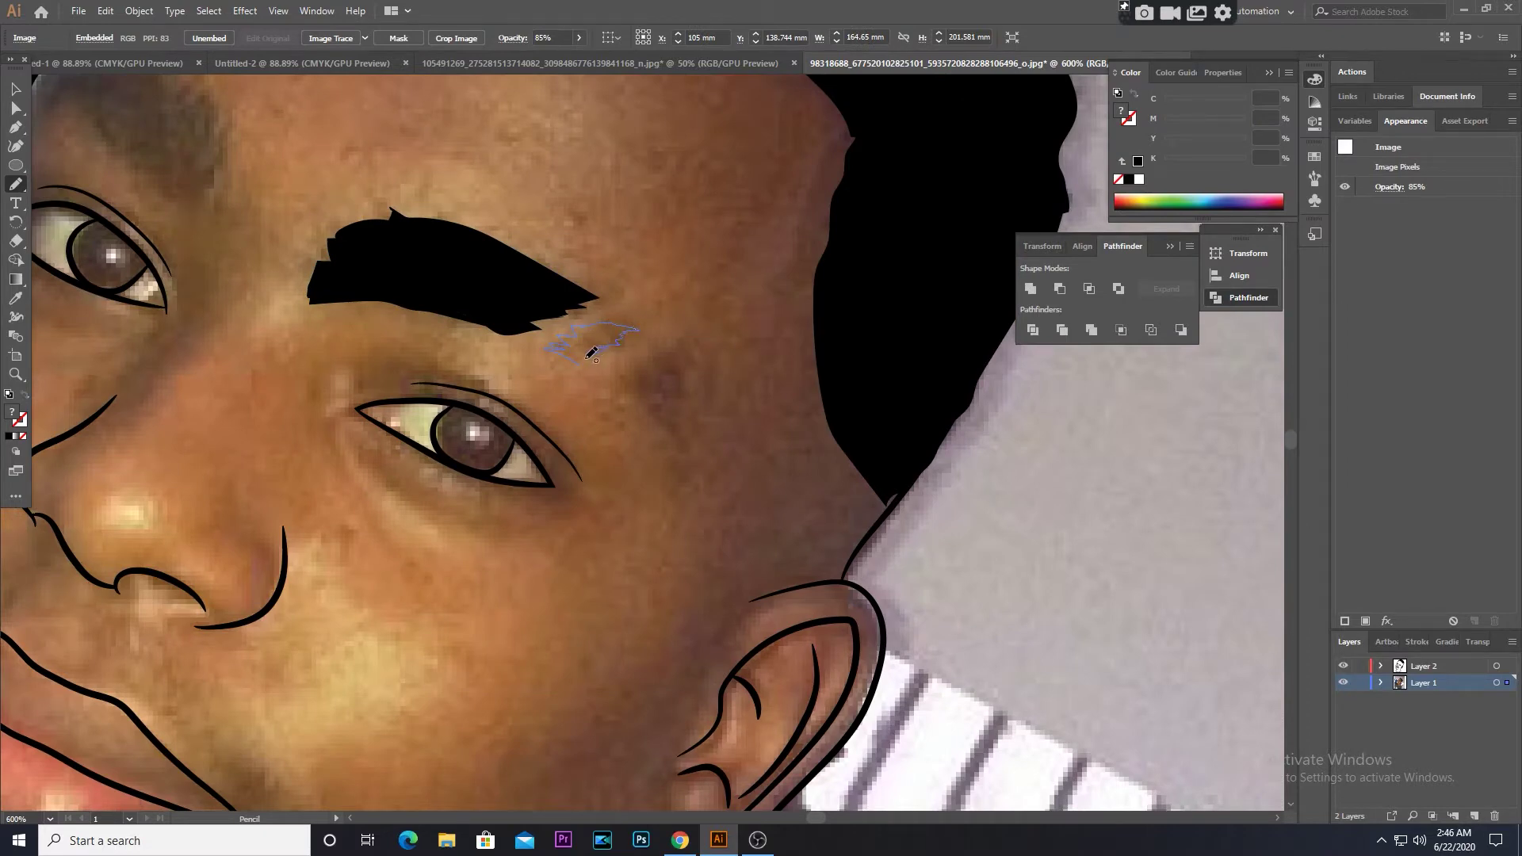
# Add two extra black tufts at the eyebrow's tail
pyautogui.moveTo(593, 353); pyautogui.dragTo(555, 349)
pyautogui.scroll(-1, 554, 357)
pyautogui.hscroll(1, 555, 356)
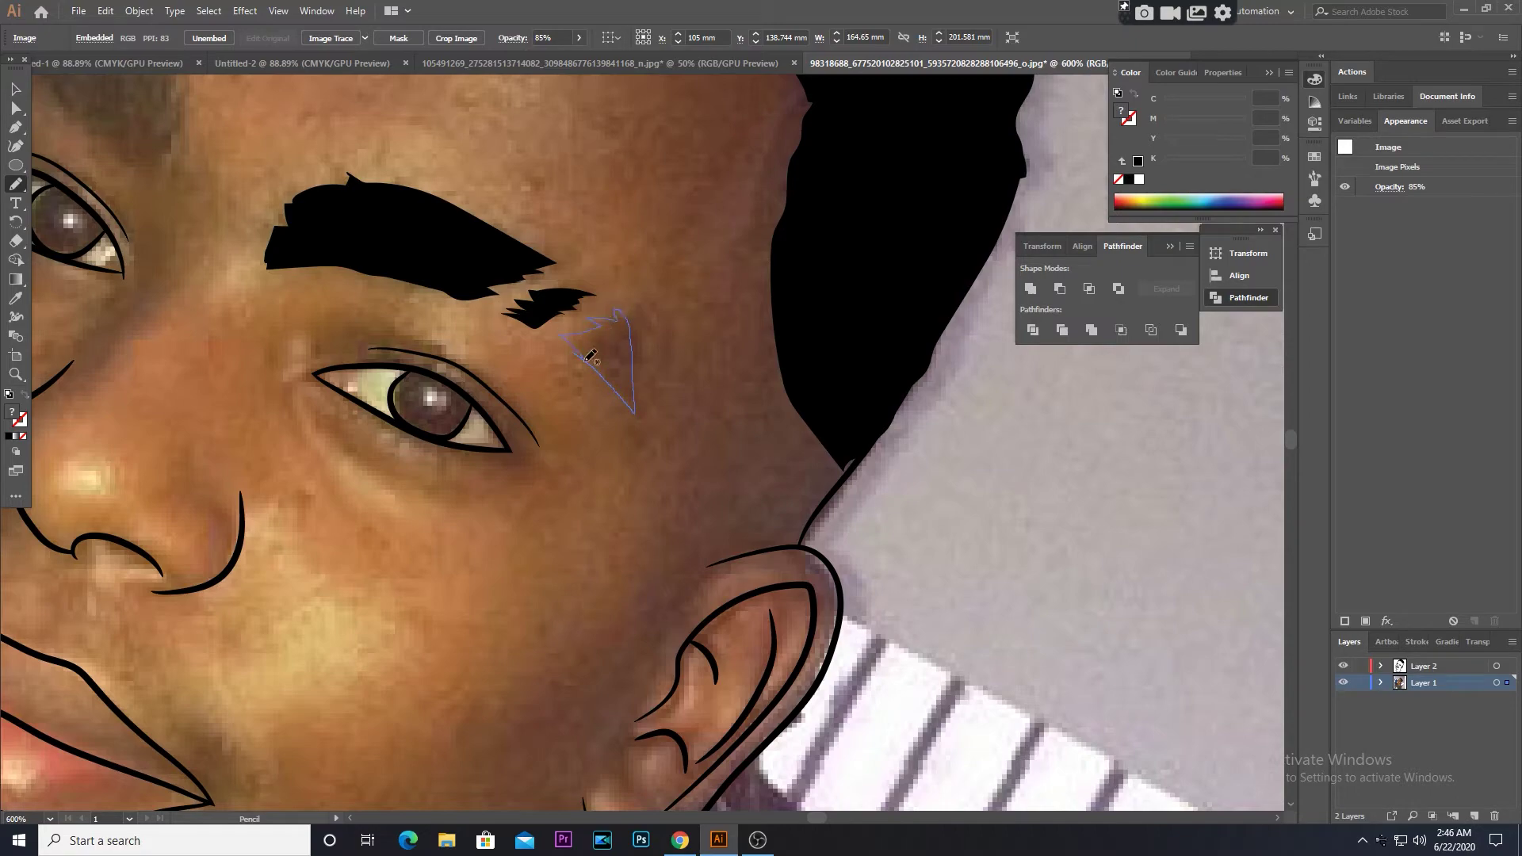
pyautogui.moveTo(587, 351); pyautogui.dragTo(586, 351)
pyautogui.press('v')
pyautogui.hotkey('ctrl', '0')
pyautogui.scroll(5, 553, 343)
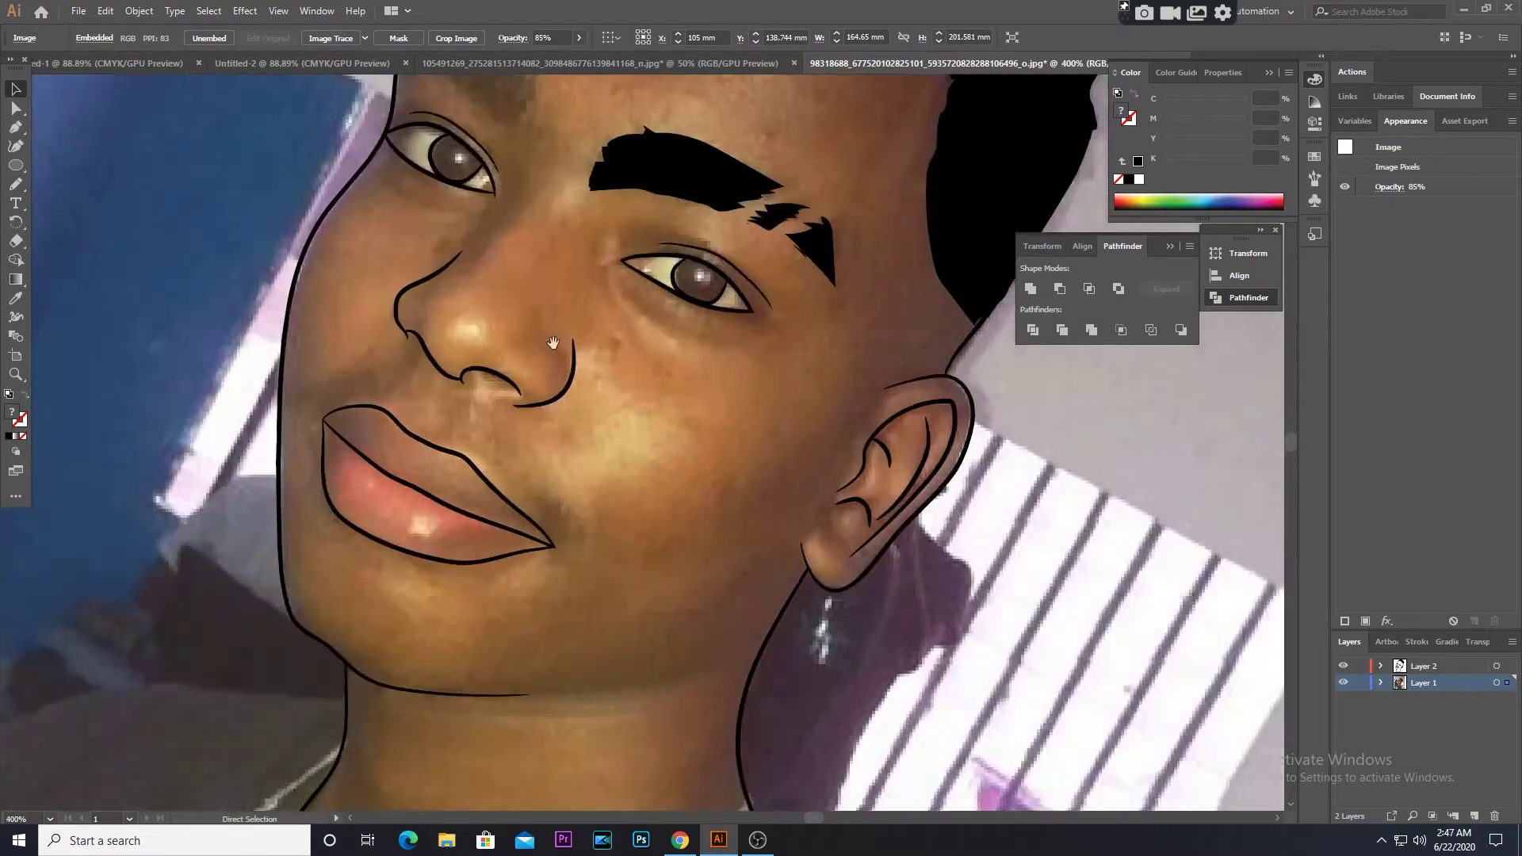
pyautogui.scroll(6, 552, 343)
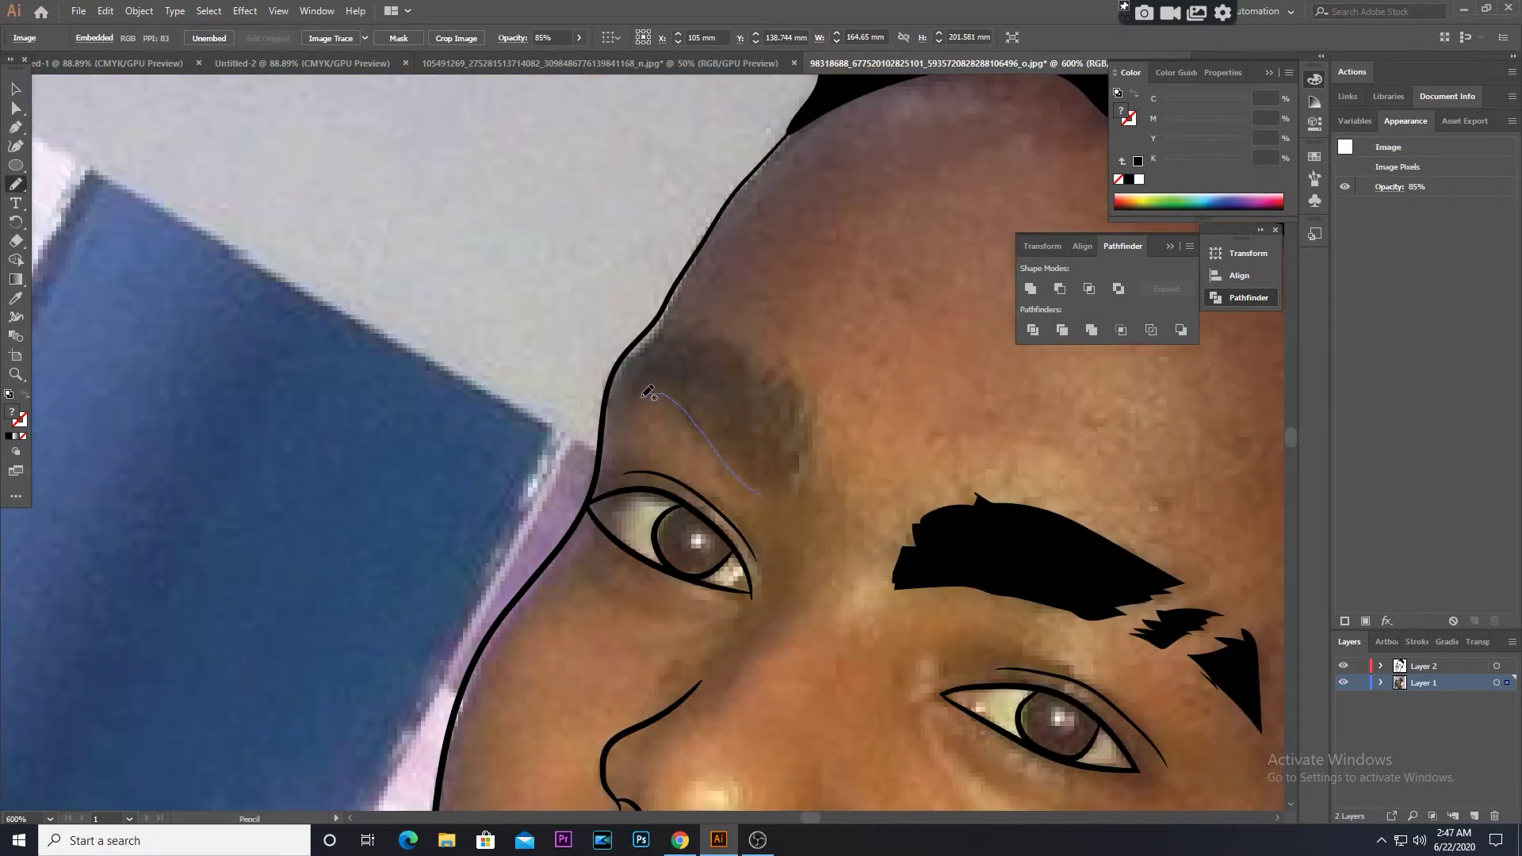
# Draw the left eyebrow as a black-filled shape and fit the artboard in view
pyautogui.moveTo(828, 431); pyautogui.dragTo(762, 493)
pyautogui.hotkey('ctrl', '0')
pyautogui.press('v')
pyautogui.hotkey('shift', 'x')
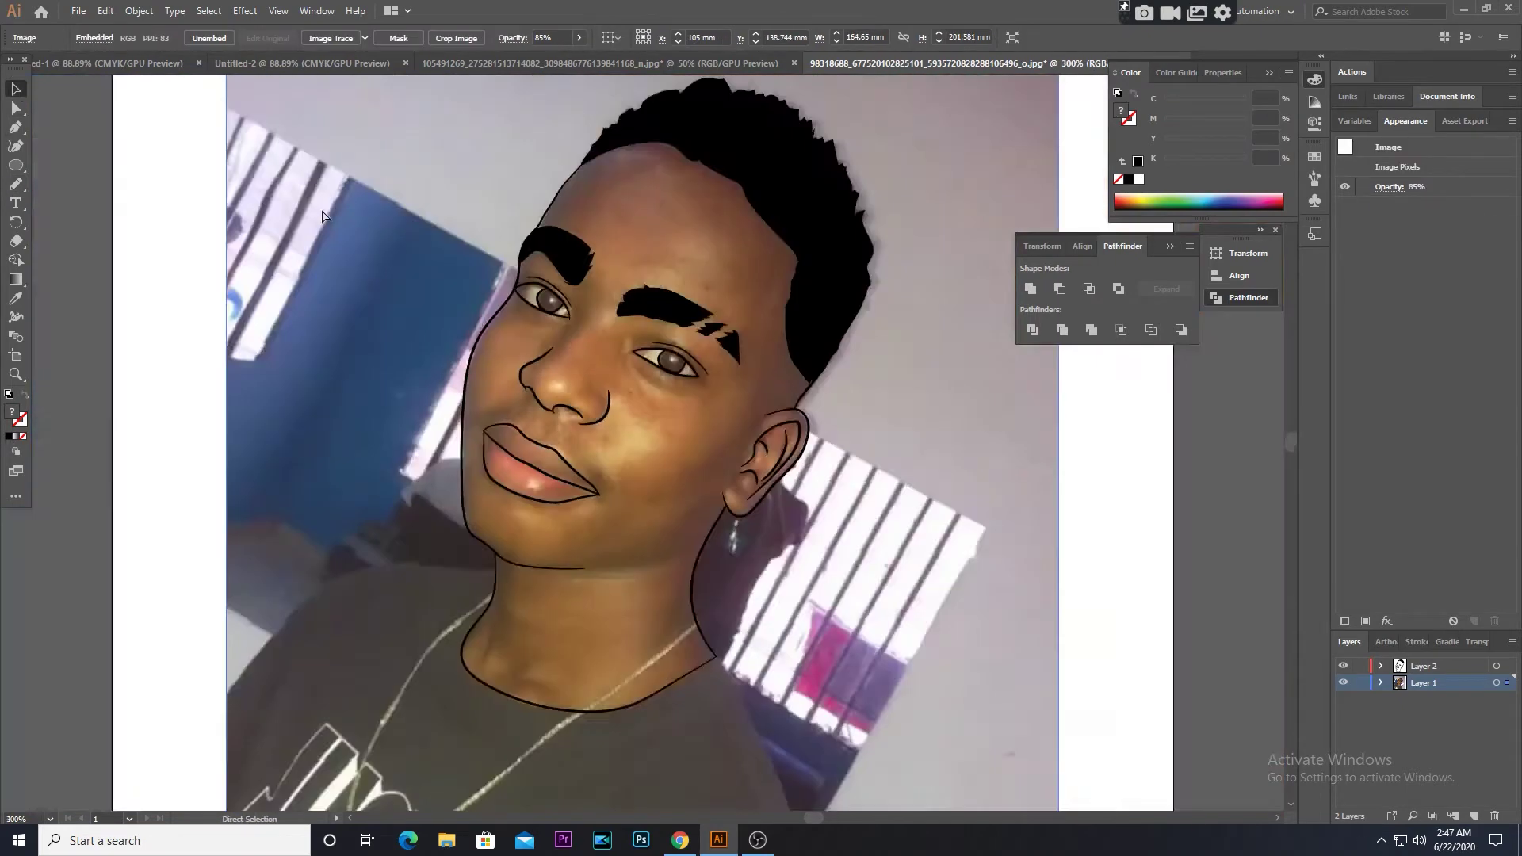
pyautogui.hotkey('ctrl', '0')
pyautogui.click(1342, 682)
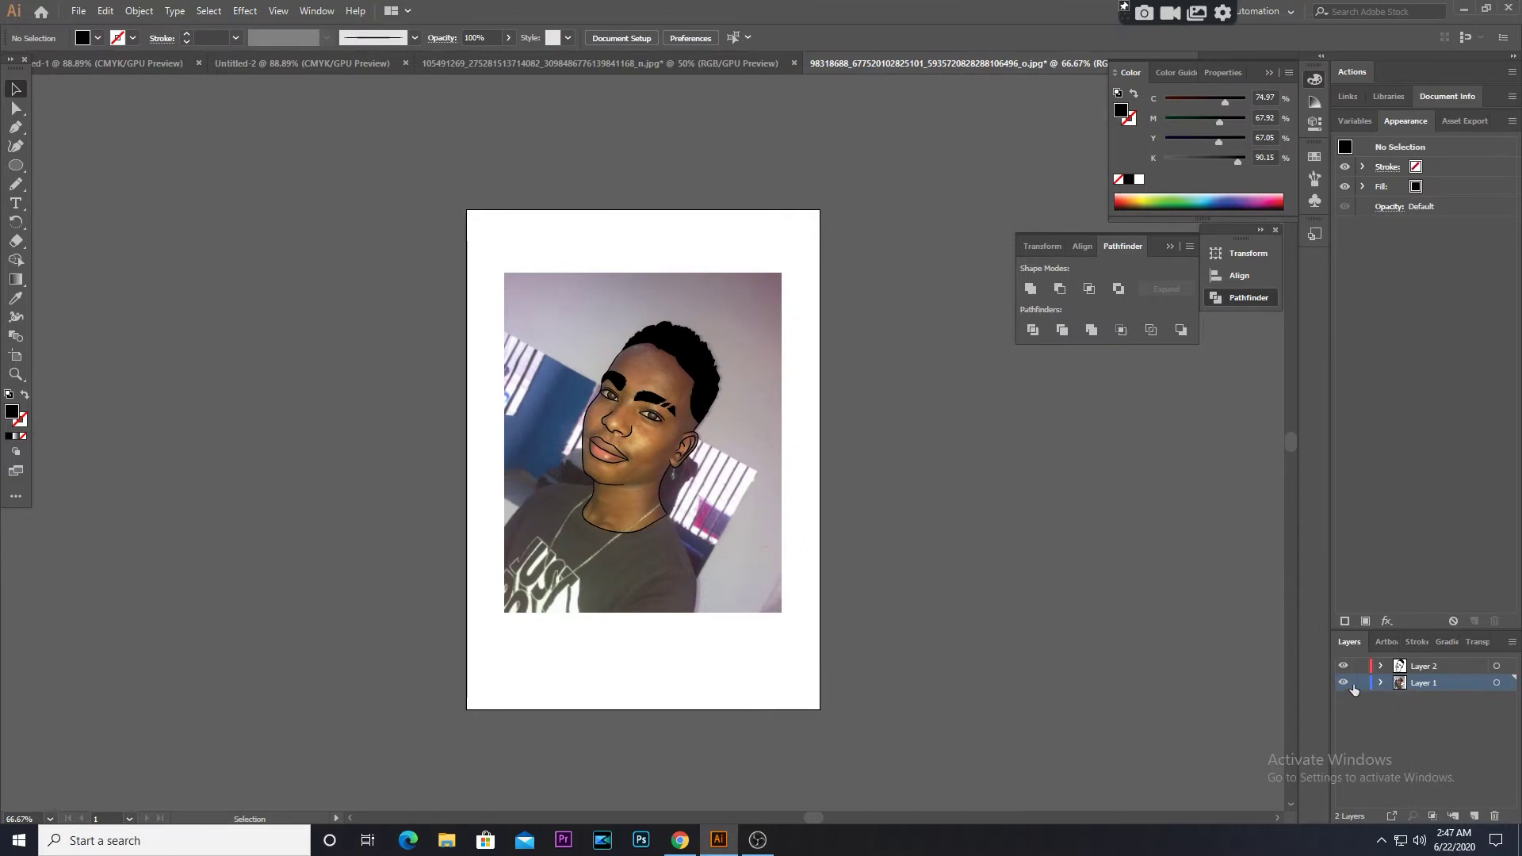
# Cut both eyebrows from Layer 1 and paste them onto Layer 2 over the brows
pyautogui.scroll(4, 633, 402)
pyautogui.click(713, 373)
pyautogui.keyDown('shift'); pyautogui.click(812, 444); pyautogui.keyUp('shift')
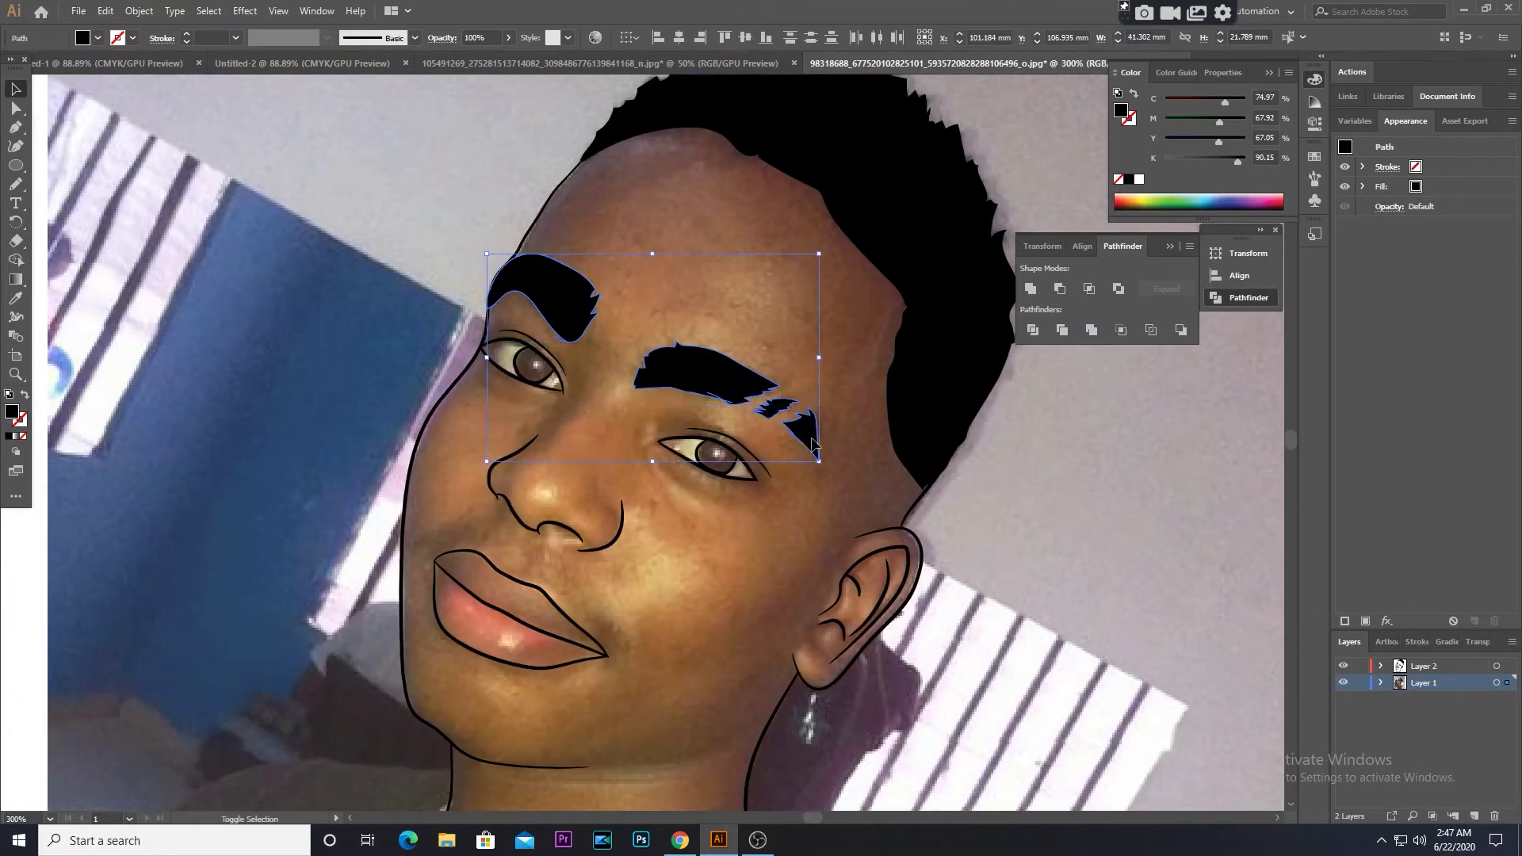
pyautogui.hotkey('ctrl', 'x')
pyautogui.click(1360, 682)
pyautogui.click(1426, 666)
pyautogui.hotkey('ctrl', 'v')
pyautogui.moveTo(680, 481); pyautogui.dragTo(694, 385)
pyautogui.click(1342, 682)
pyautogui.hotkey('ctrl', '0')
# Toggle the photo layer's visibility, unlock it, and select the hair shape
pyautogui.click(1343, 682)
pyautogui.scroll(4, 958, 475)
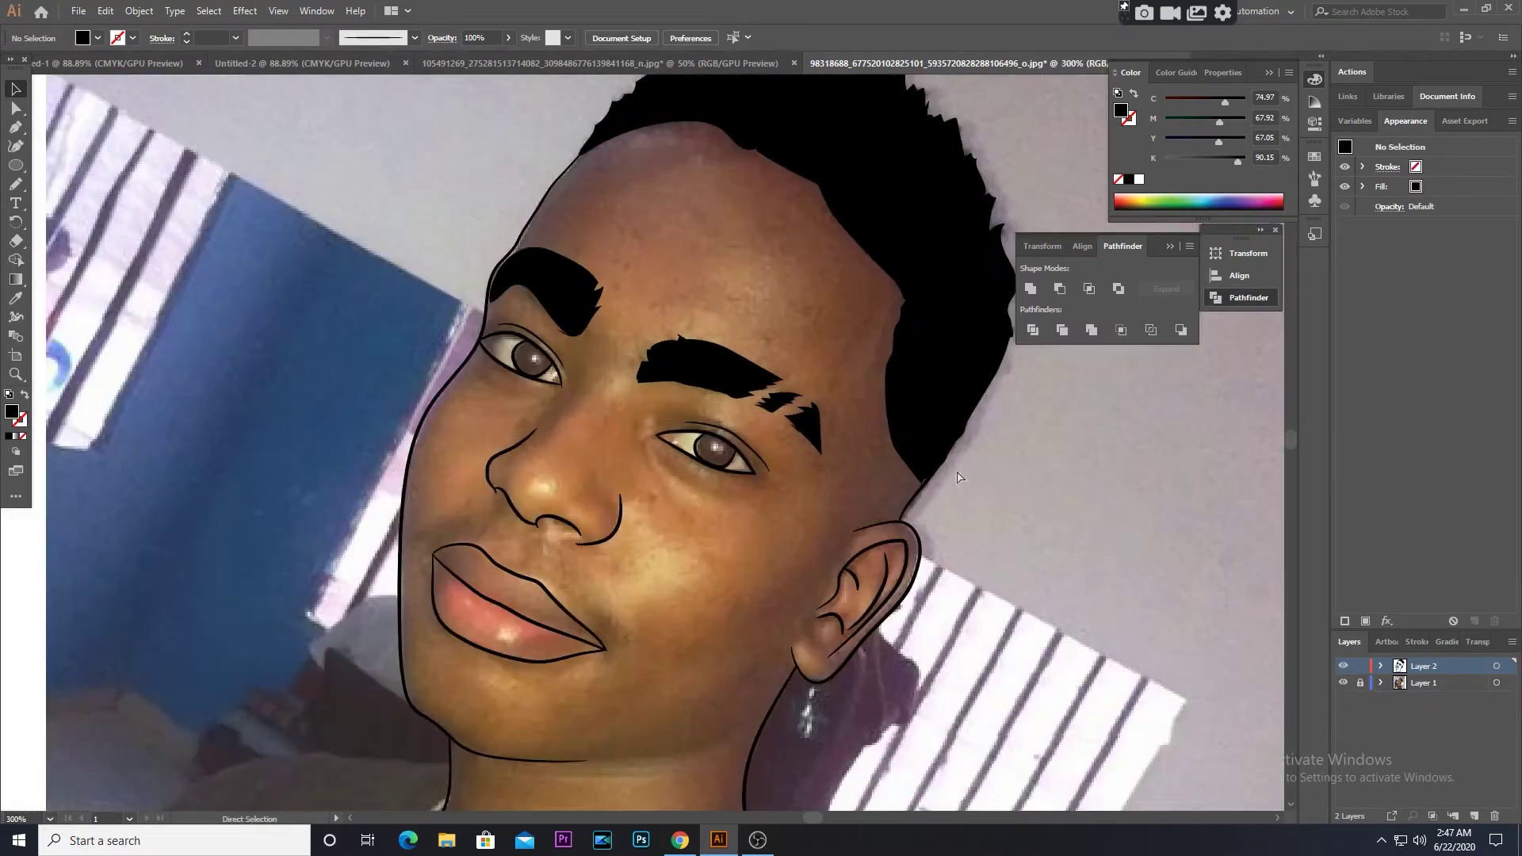
pyautogui.click(1361, 683)
pyautogui.click(901, 376)
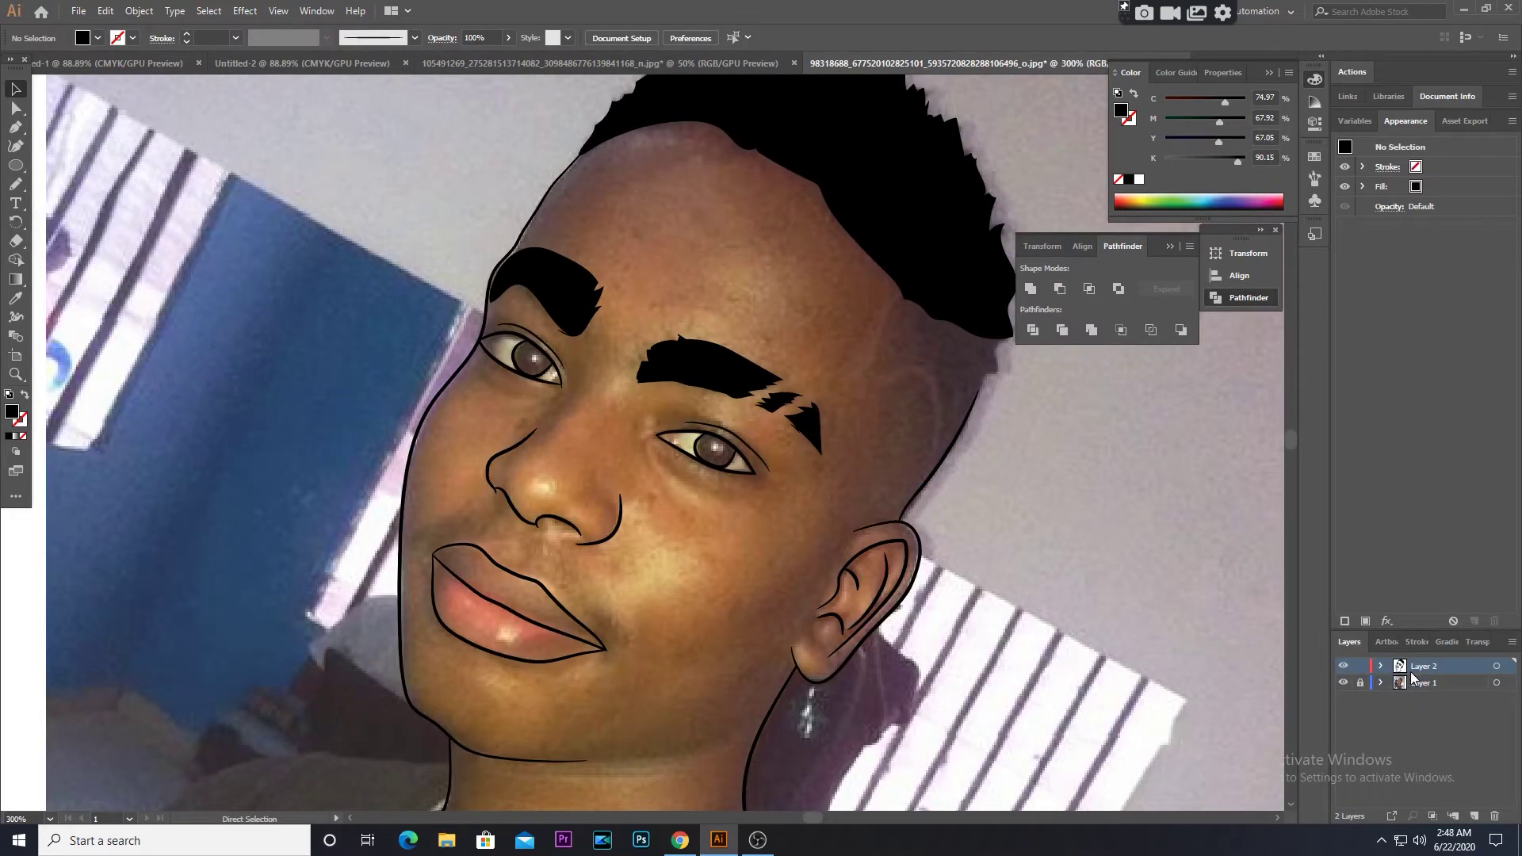
pyautogui.moveTo(1105, 438); pyautogui.dragTo(1046, 554)
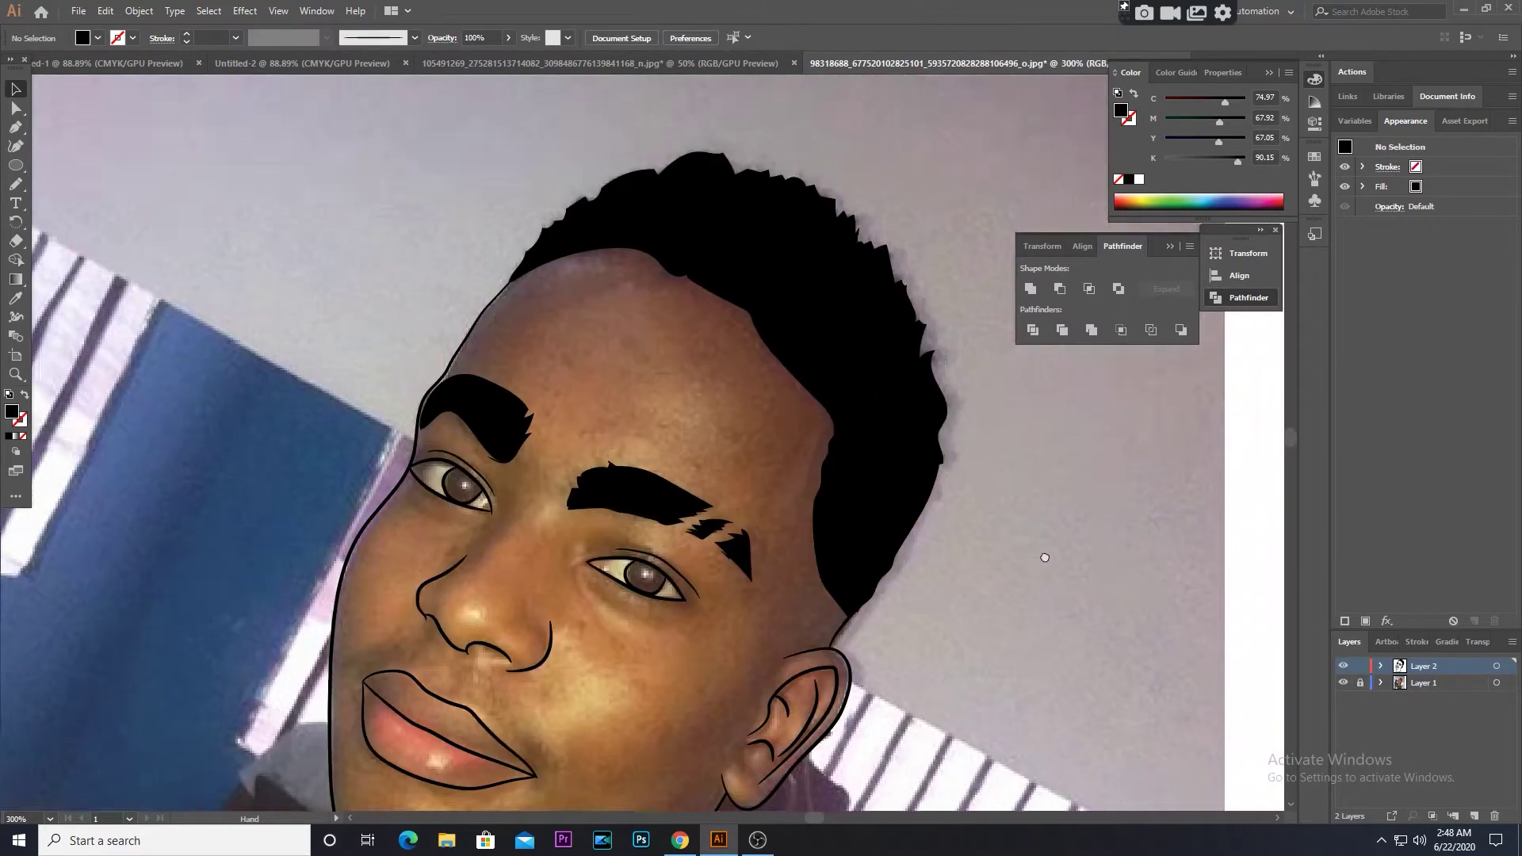
pyautogui.scroll(-3, 892, 611)
pyautogui.scroll(5, 612, 401)
pyautogui.press('n')
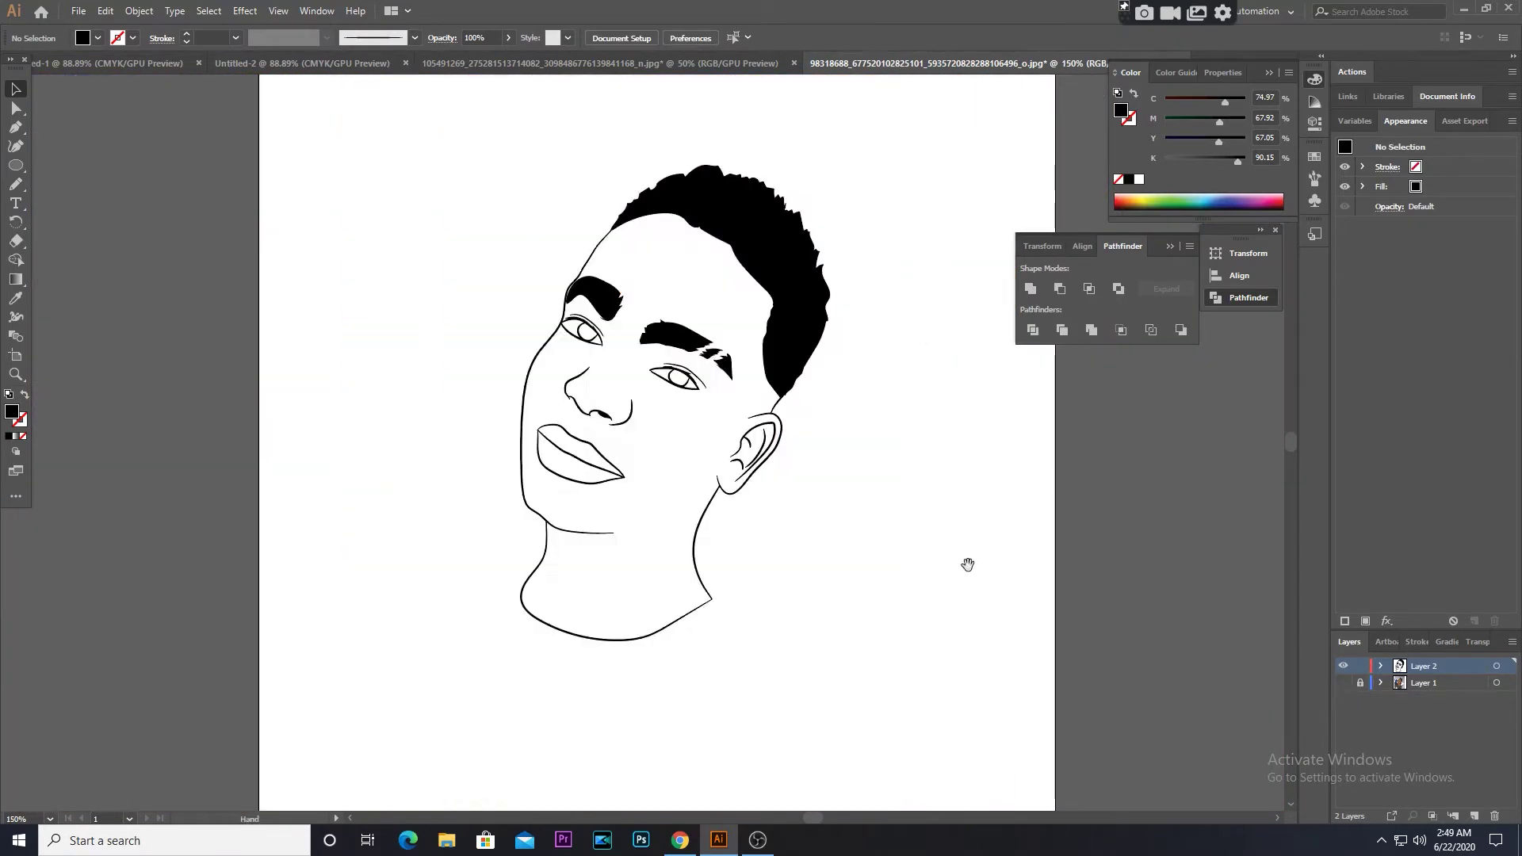
# Nudge the left eyebrow into position and exit isolation mode
pyautogui.moveTo(967, 564); pyautogui.dragTo(916, 601)
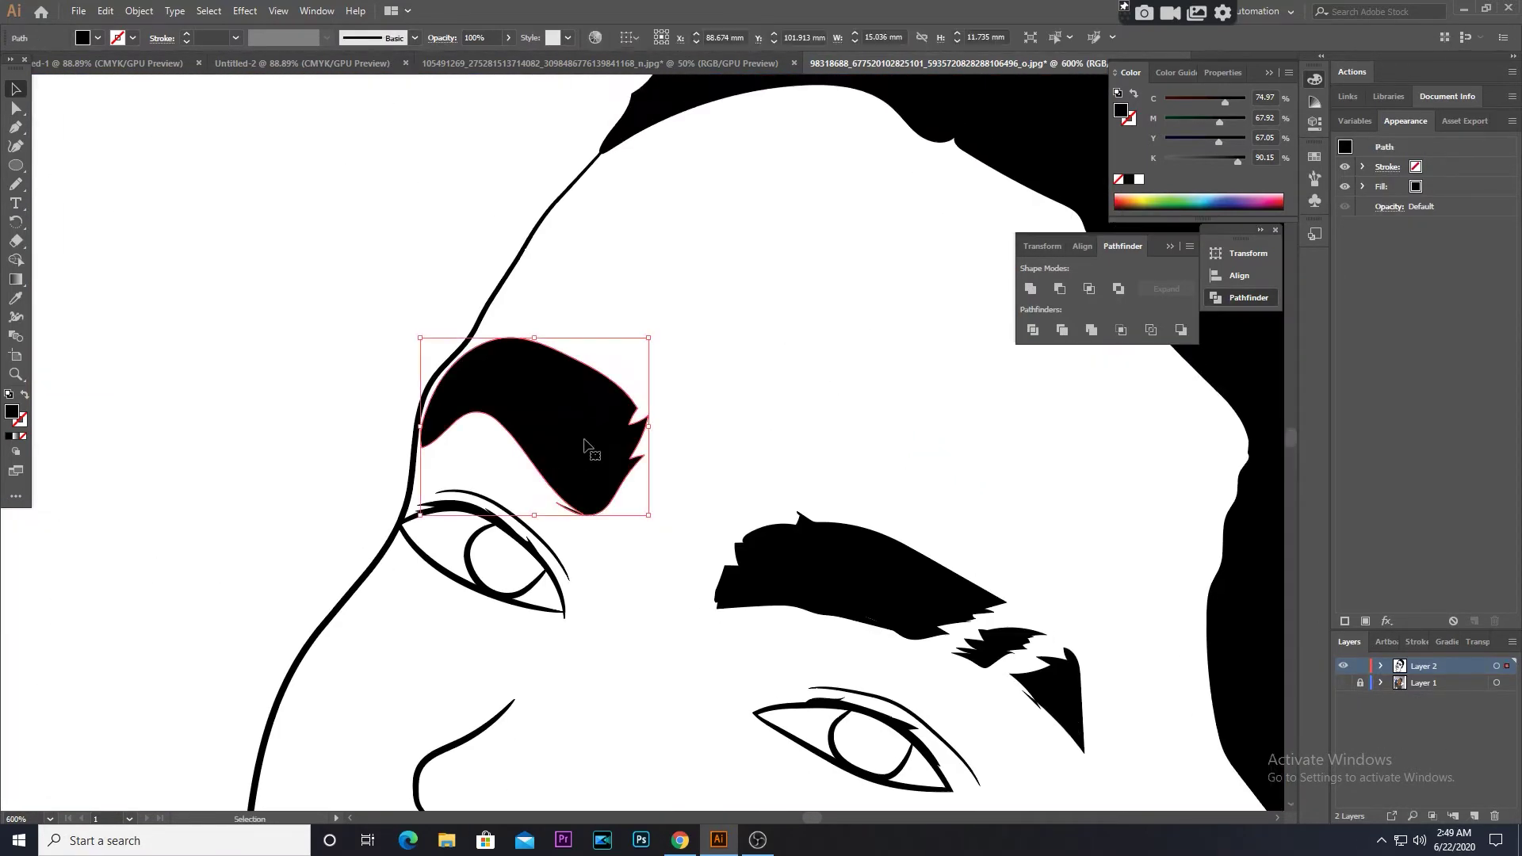
pyautogui.moveTo(584, 446); pyautogui.dragTo(578, 441)
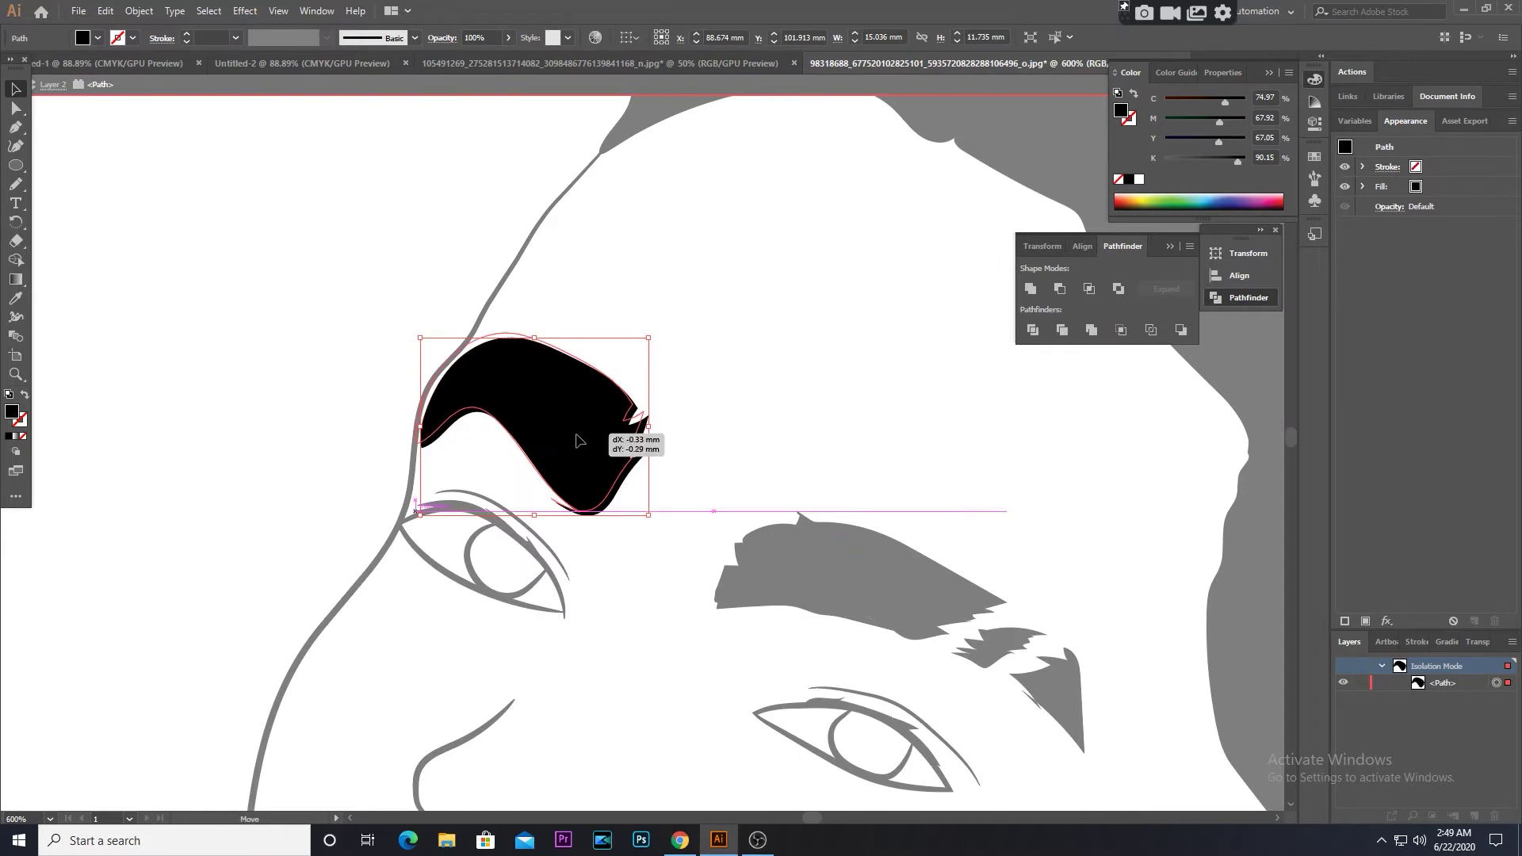
pyautogui.doubleClick(214, 370)
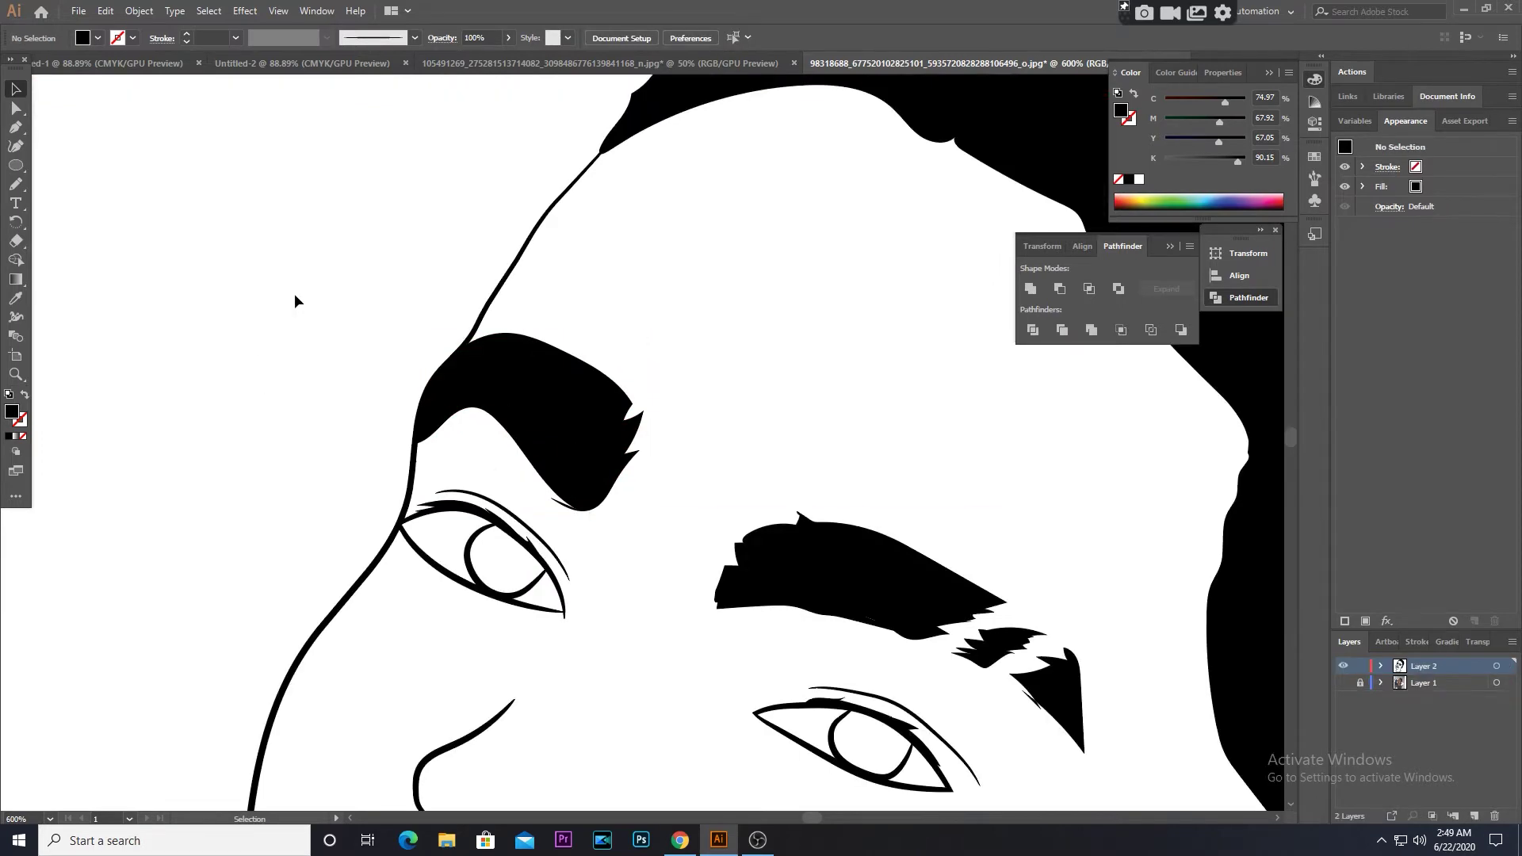
pyautogui.hotkey('ctrl', '0')
# Ungroup the marquee-selected face art and apply the brown skin fill
pyautogui.moveTo(466, 187); pyautogui.dragTo(766, 633)
pyautogui.click(139, 10)
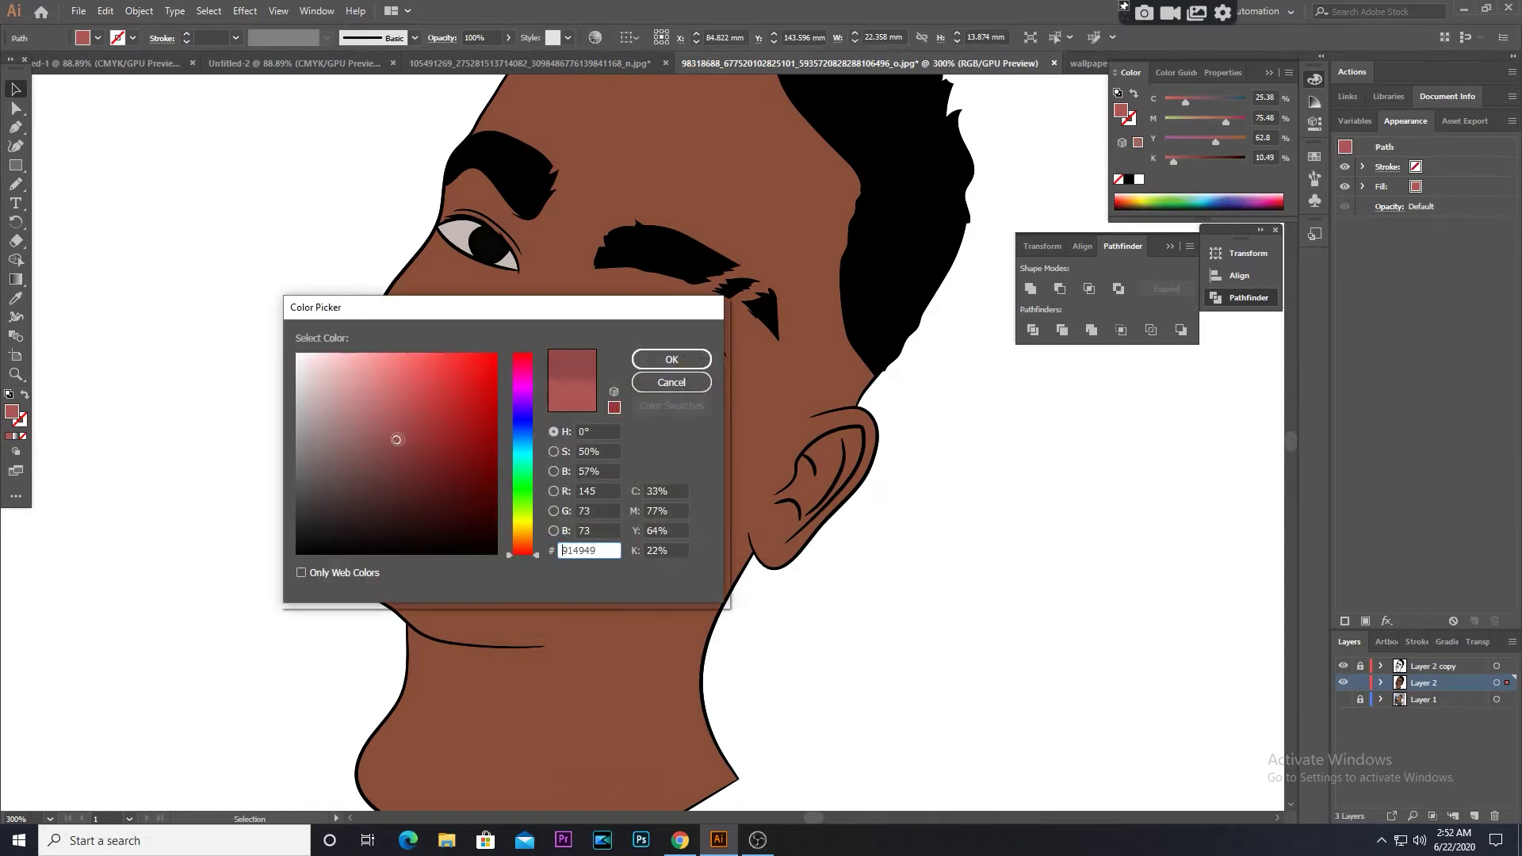
pyautogui.press('Return')
pyautogui.hotkey('ctrl', '0')
pyautogui.hotkey('ctrl', '+')
pyautogui.hotkey('ctrl', '+')
pyautogui.hotkey('ctrl', '0')
pyautogui.hotkey('ctrl', '1')
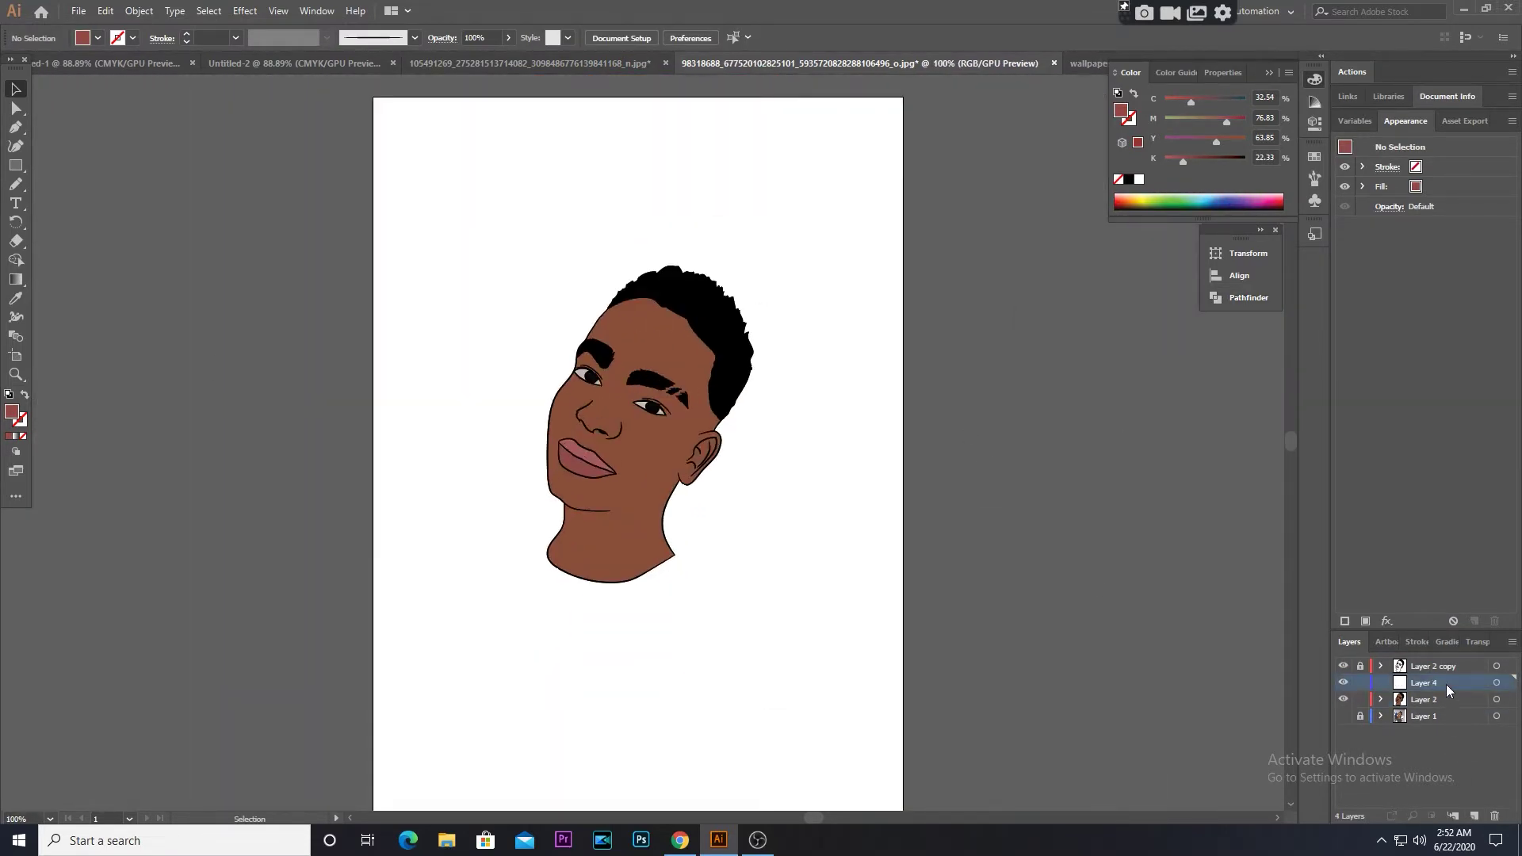
# Show and unlock Layer 1, then Image Trace the photo with the 16 Colors preset
pyautogui.hotkey('ctrl', '+')
pyautogui.click(1360, 715)
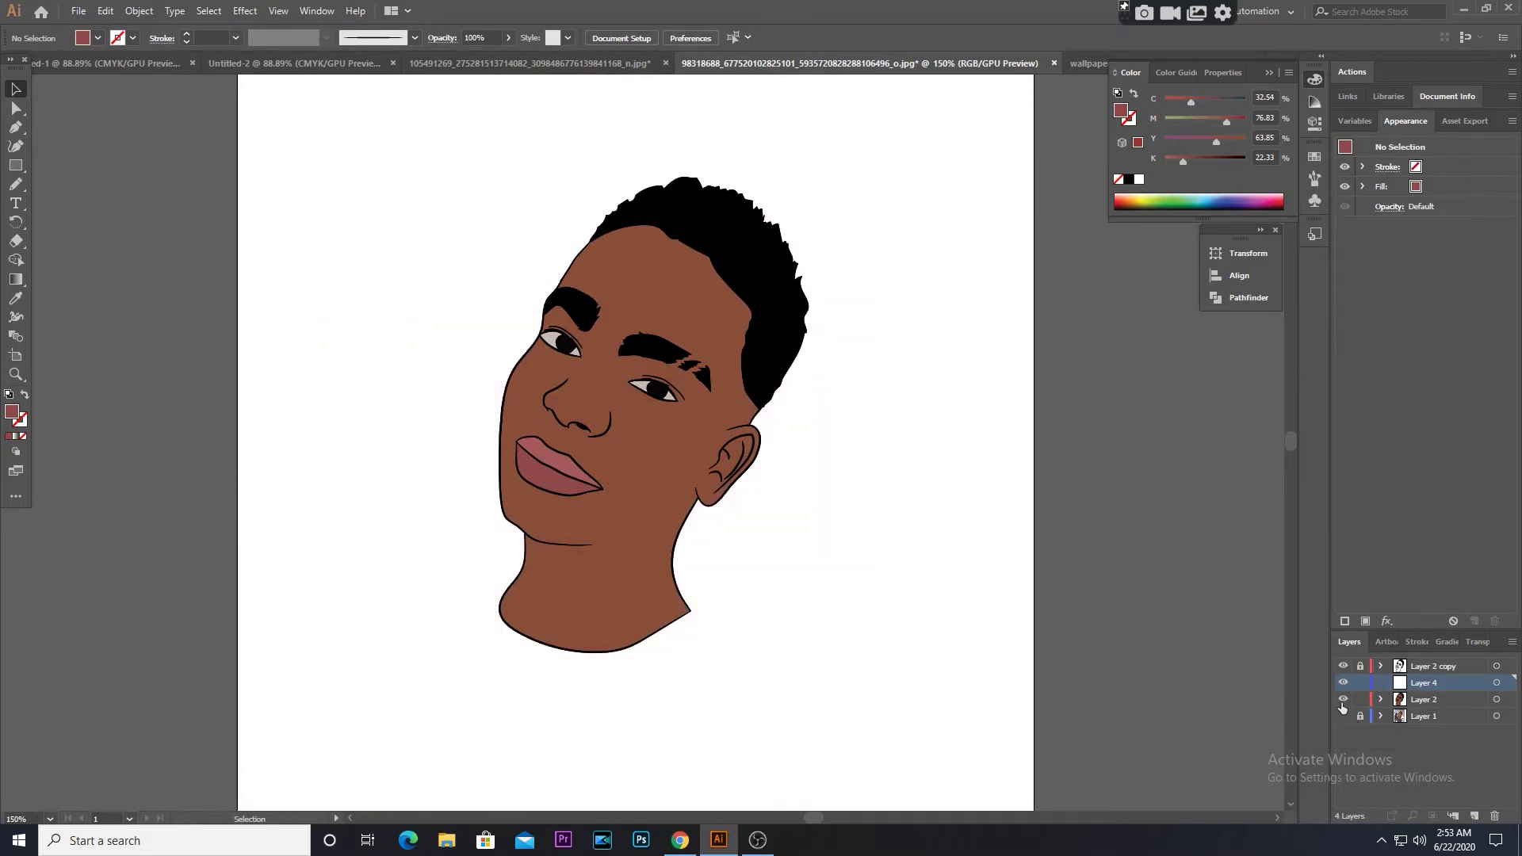
pyautogui.click(788, 277)
pyautogui.click(364, 38)
pyautogui.click(409, 144)
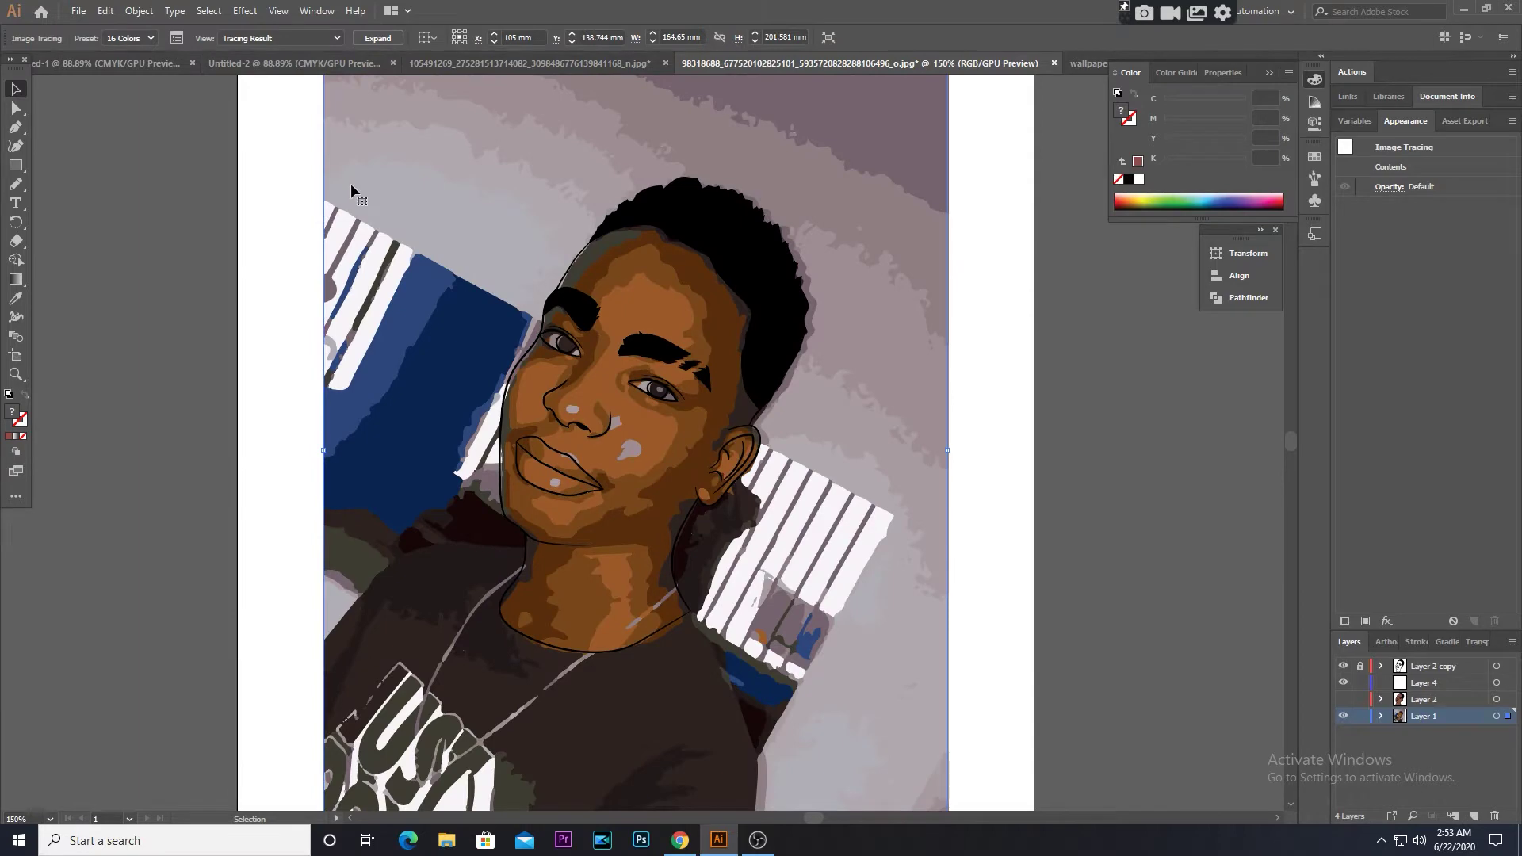
pyautogui.hotkey('ctrl', '=')
pyautogui.hotkey('ctrl', '=')
pyautogui.hotkey('ctrl', '=')
# Start a Pen outline beside the nose, running up to the brow, displayed as a stroke
pyautogui.moveTo(960, 560)
pyautogui.mouseDown()
pyautogui.moveTo(934, 808)
pyautogui.moveTo(856, 808)
pyautogui.mouseUp()
pyautogui.click(15, 126)
pyautogui.moveTo(389, 361)
pyautogui.mouseDown()
pyautogui.moveTo(323, 405)
pyautogui.moveTo(325, 420)
pyautogui.mouseUp()
pyautogui.click(241, 656)
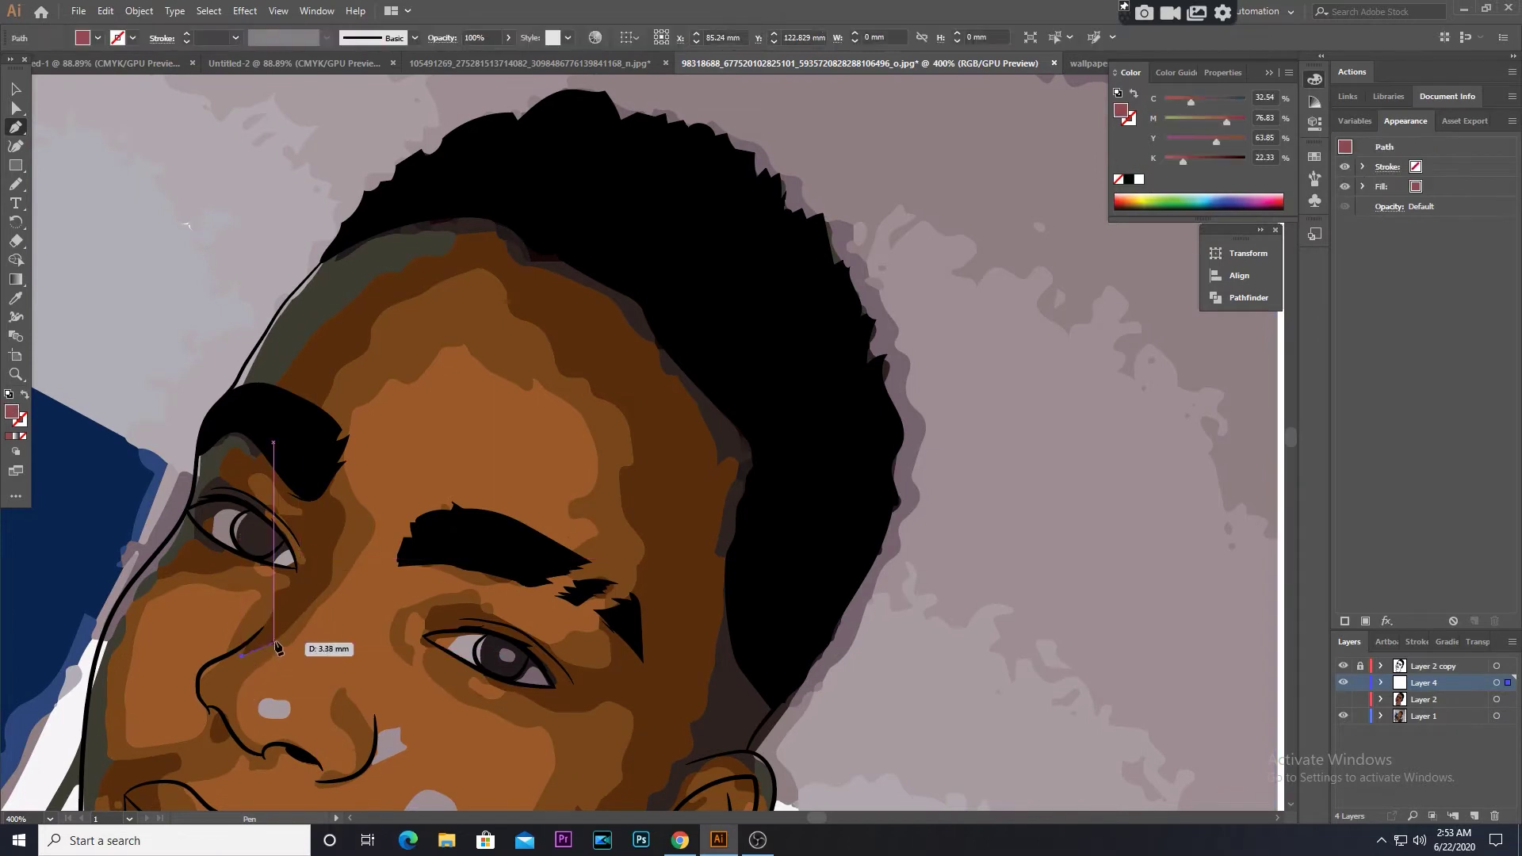
pyautogui.moveTo(288, 630); pyautogui.dragTo(319, 601)
pyautogui.click(333, 572)
pyautogui.hotkey('shift', 'x')
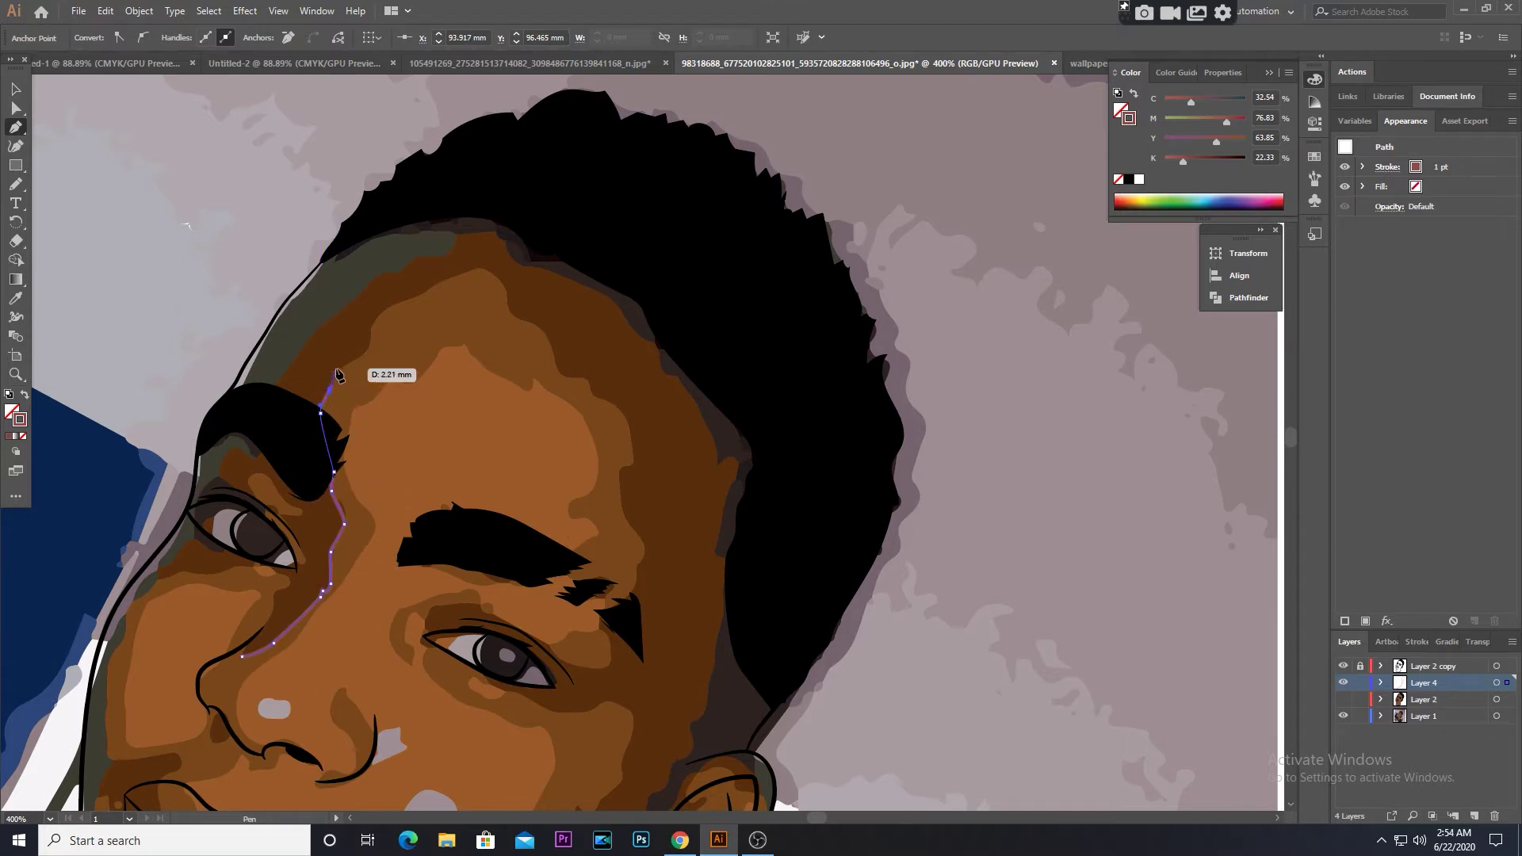
# Trace the outline across the forehead, past the eye corner, under the eye and down the cheek
pyautogui.moveTo(473, 260); pyautogui.dragTo(498, 285)
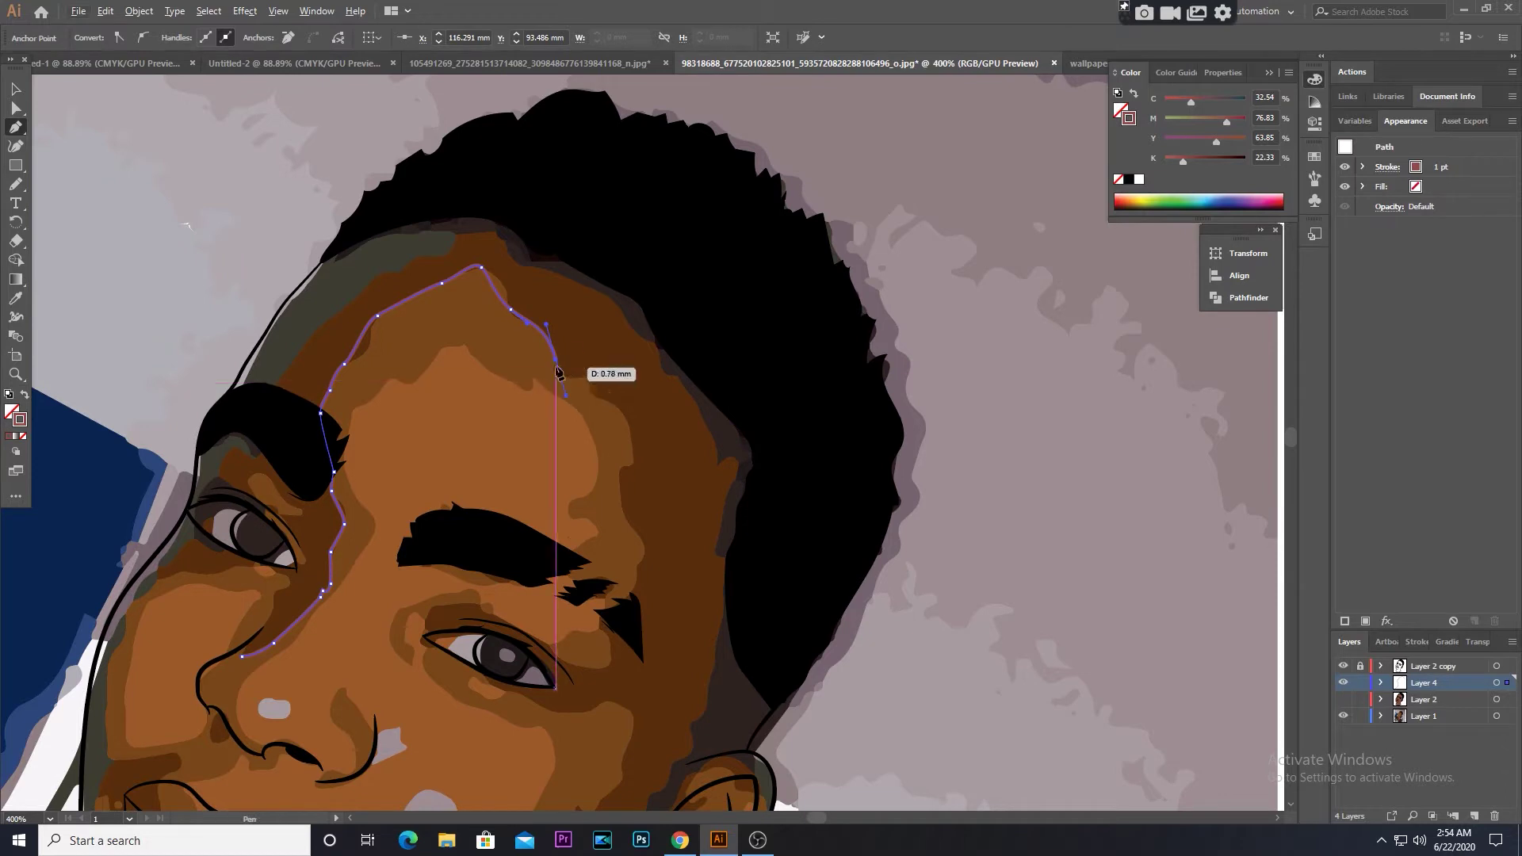
pyautogui.moveTo(642, 523); pyautogui.dragTo(645, 562)
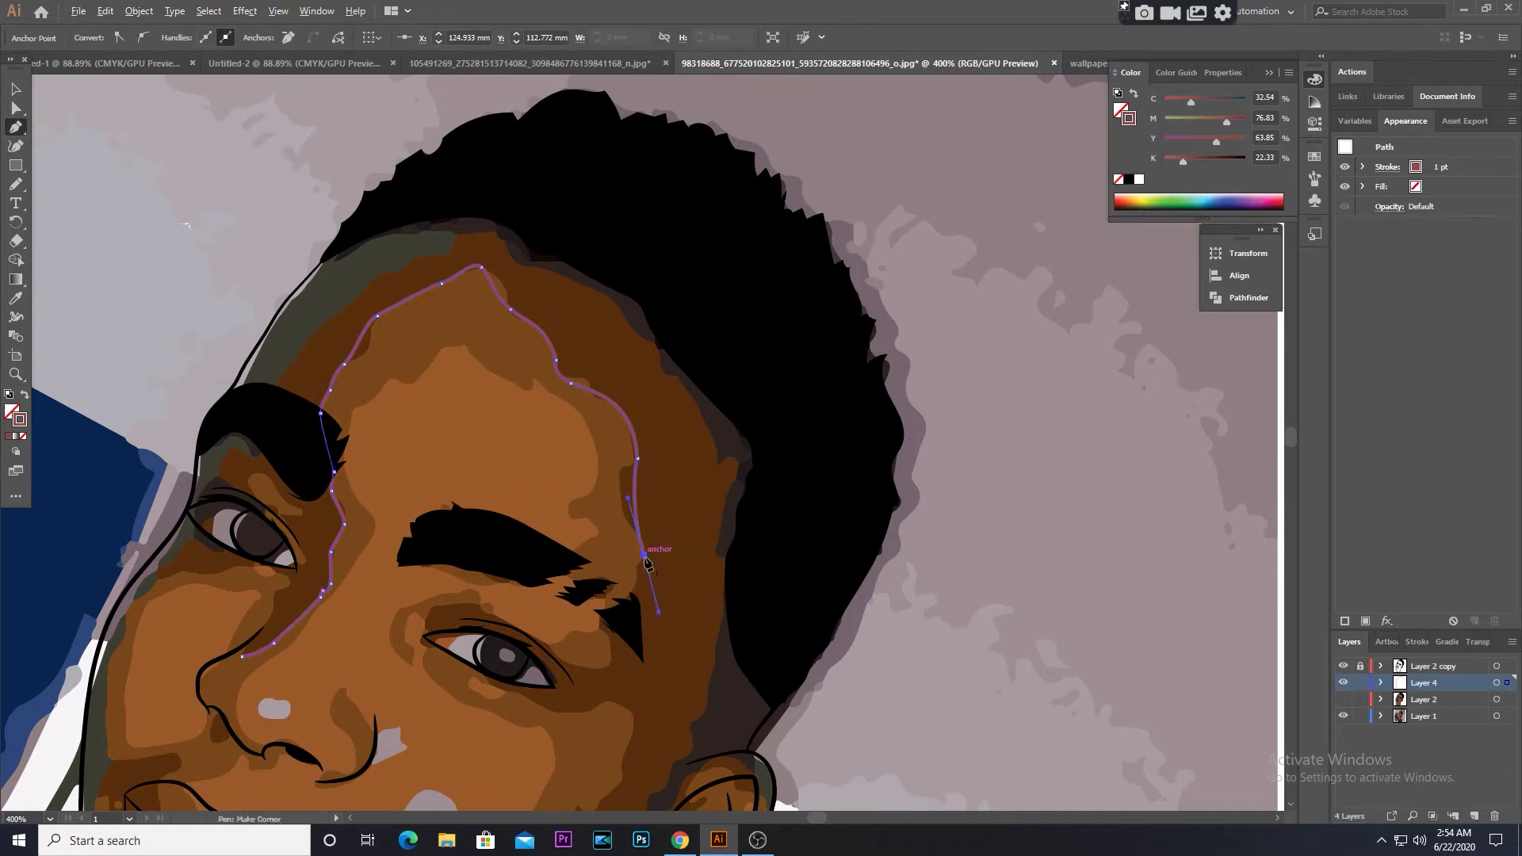
pyautogui.moveTo(600, 626)
pyautogui.mouseDown()
pyautogui.moveTo(551, 464)
pyautogui.moveTo(498, 484)
pyautogui.mouseUp()
pyautogui.click(560, 501)
pyautogui.moveTo(440, 464); pyautogui.dragTo(442, 456)
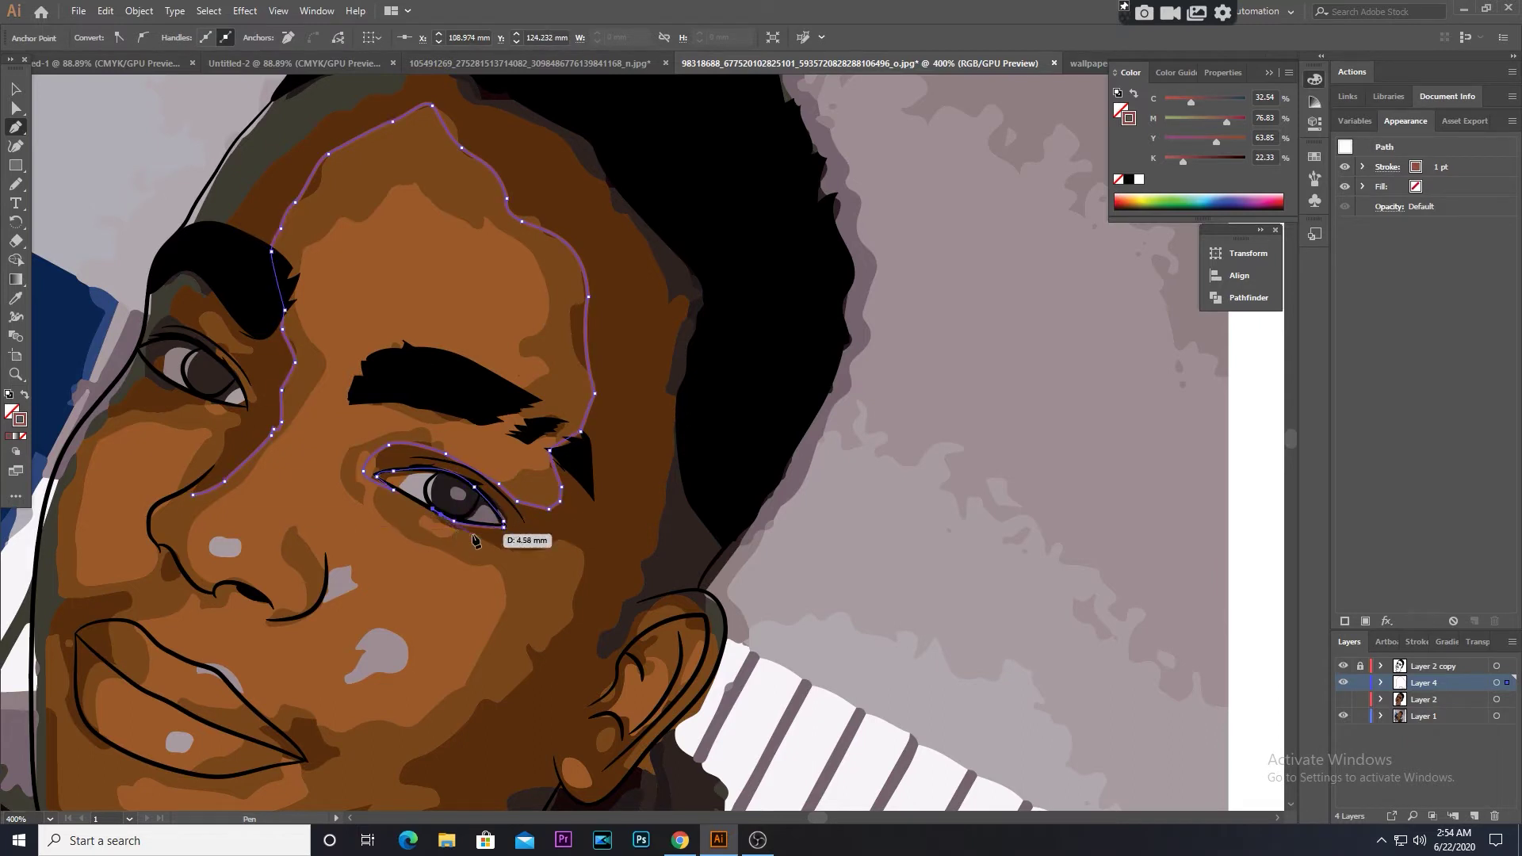
pyautogui.moveTo(474, 544); pyautogui.dragTo(474, 544)
pyautogui.moveTo(502, 549)
pyautogui.mouseDown()
pyautogui.moveTo(581, 560)
pyautogui.moveTo(538, 444)
pyautogui.mouseUp()
pyautogui.click(504, 514)
pyautogui.moveTo(405, 606); pyautogui.dragTo(395, 626)
# Trace a new path along the jaw and cheek toward the chin, then down the left cheek
pyautogui.click(356, 644)
pyautogui.click(391, 657)
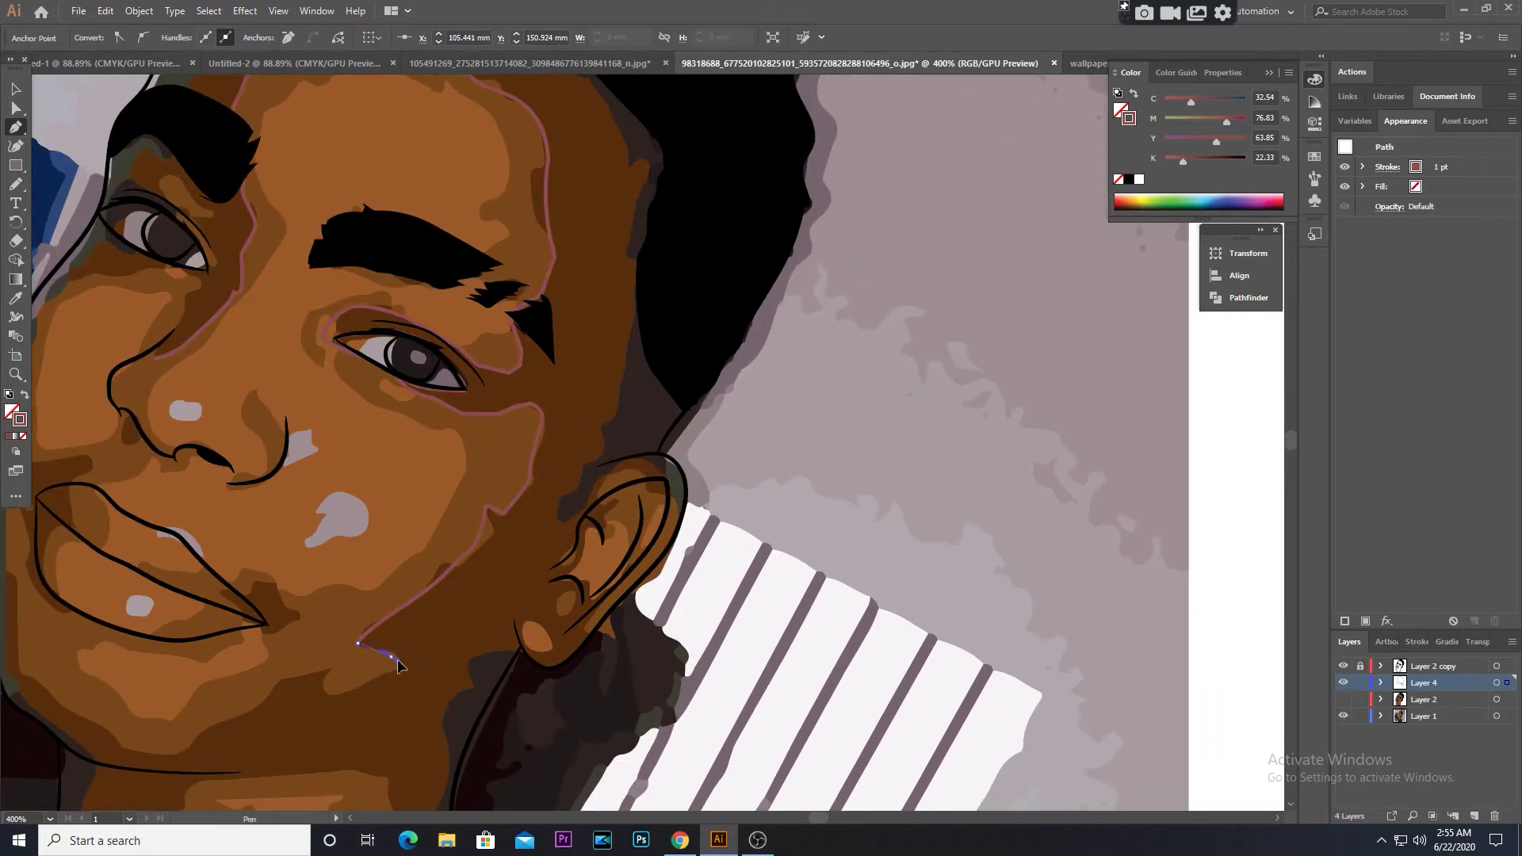
pyautogui.moveTo(424, 658)
pyautogui.mouseDown()
pyautogui.moveTo(332, 680)
pyautogui.moveTo(548, 506)
pyautogui.moveTo(487, 546)
pyautogui.mouseUp()
pyautogui.click(540, 507)
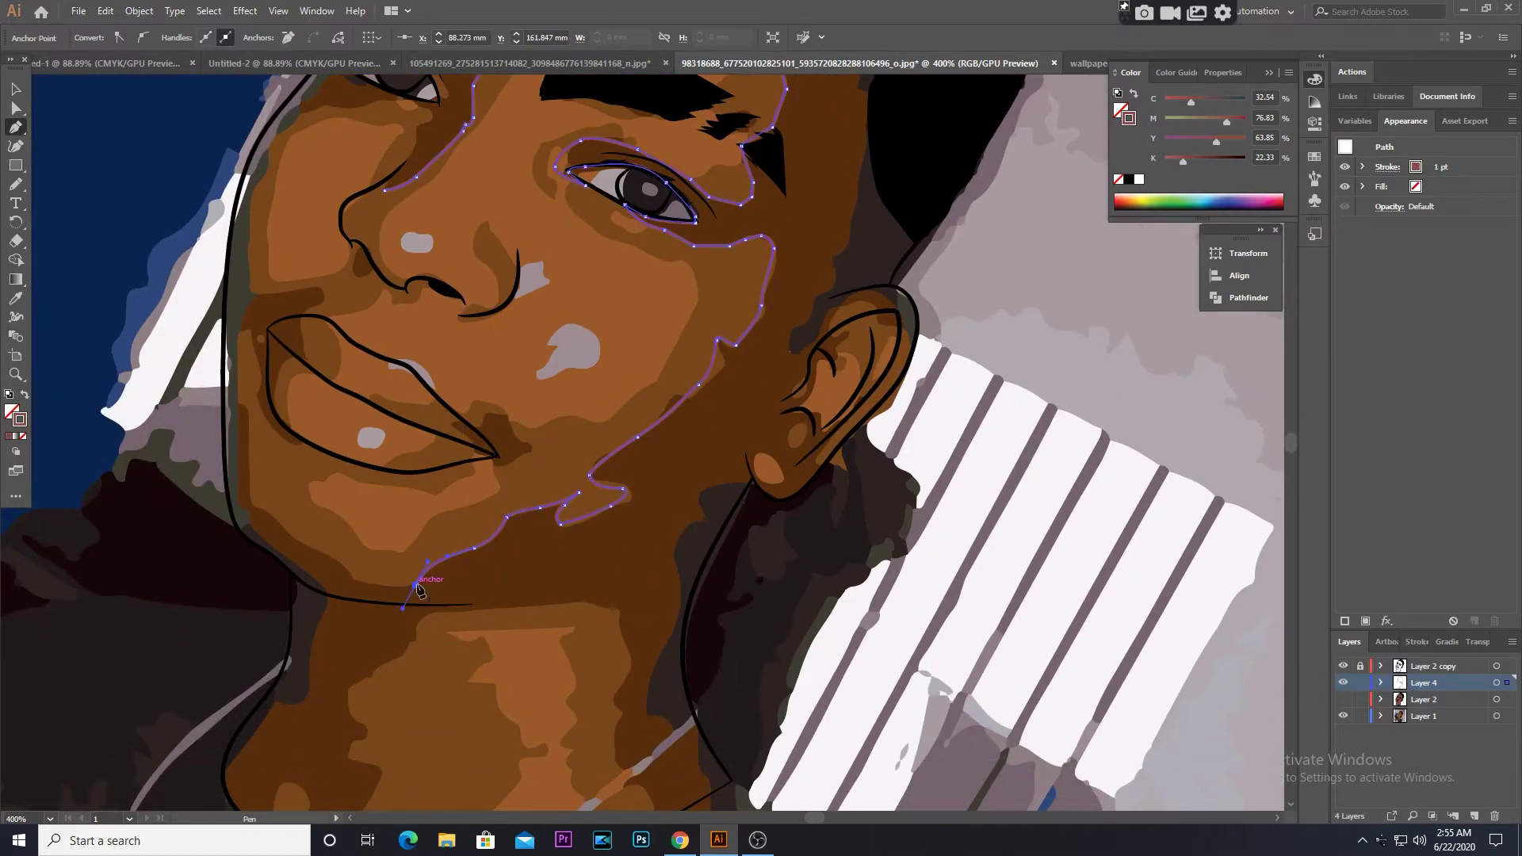
pyautogui.moveTo(419, 588); pyautogui.dragTo(346, 574)
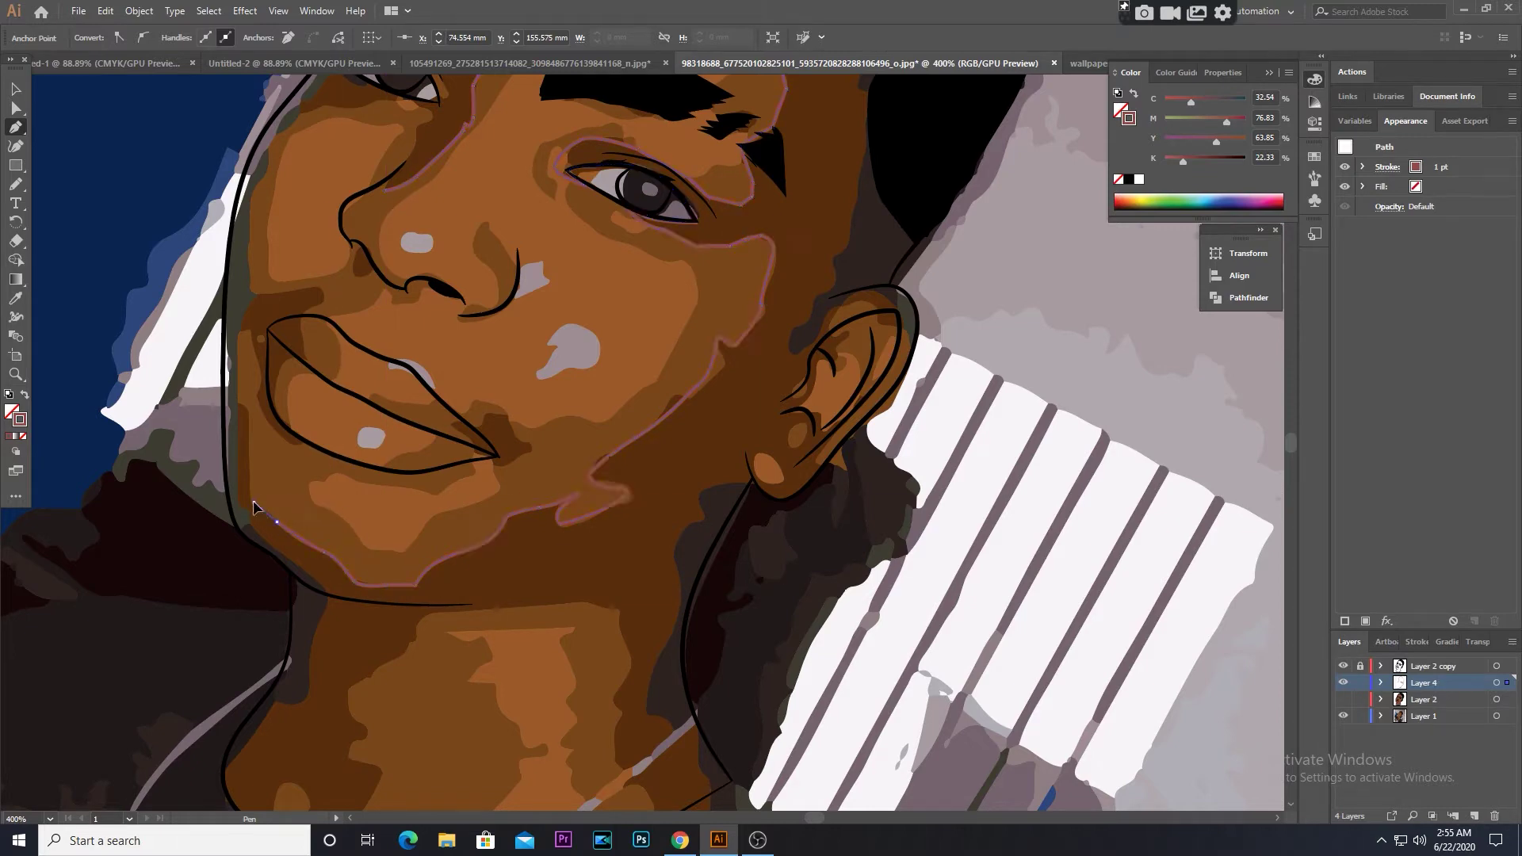
pyautogui.click(227, 384)
pyautogui.moveTo(222, 421); pyautogui.dragTo(223, 446)
pyautogui.moveTo(228, 502); pyautogui.dragTo(234, 519)
# Zoom in on the jaw line and fix the point where the outline meets it
pyautogui.scroll(3, 322, 570)
pyautogui.moveTo(729, 499); pyautogui.dragTo(389, 473)
pyautogui.click(497, 569)
pyautogui.moveTo(638, 599); pyautogui.dragTo(380, 578)
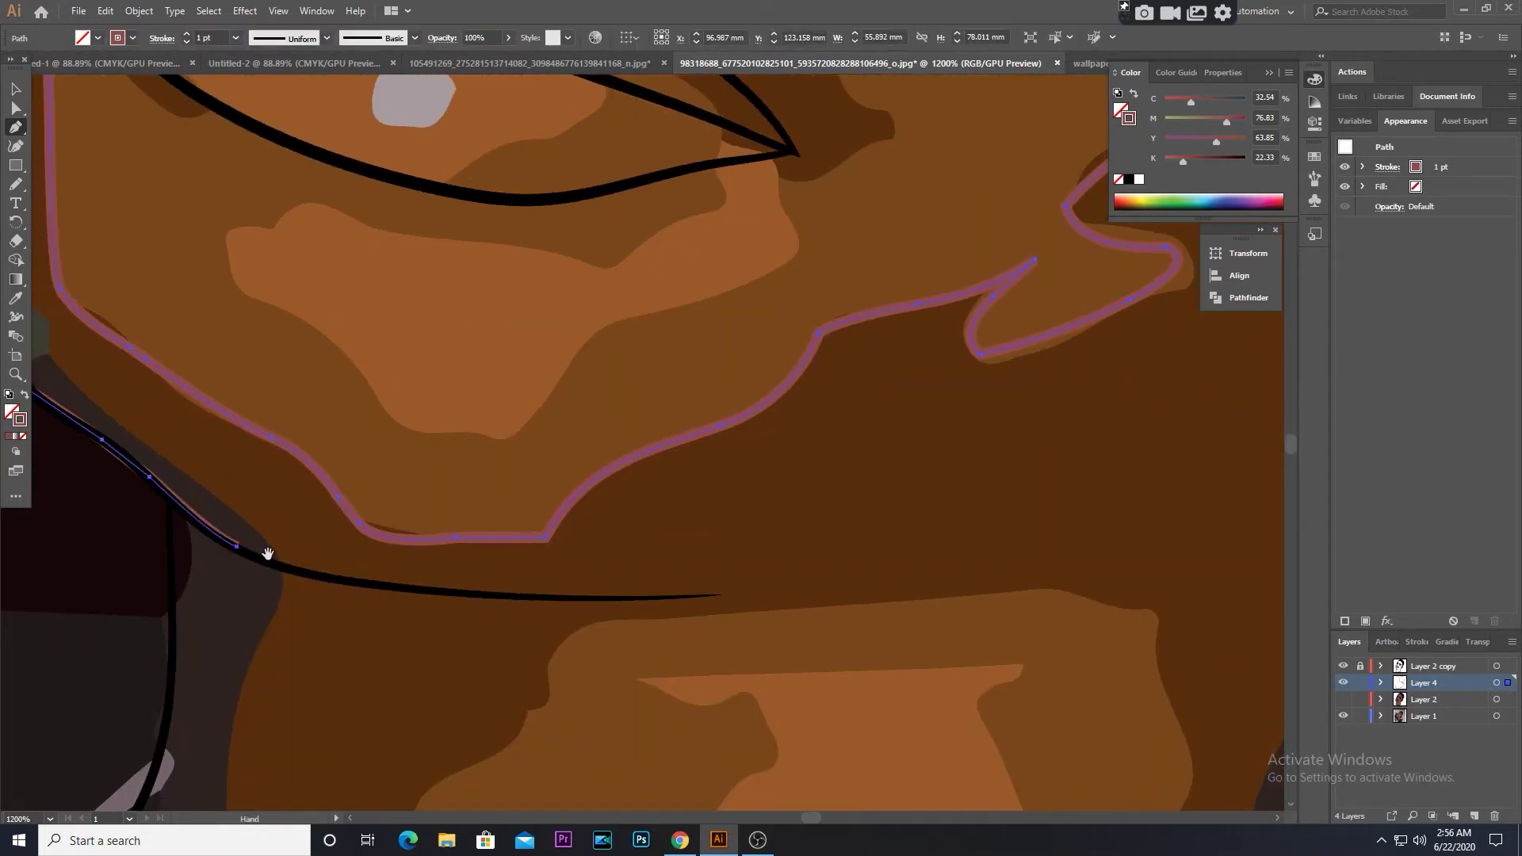
pyautogui.moveTo(268, 553); pyautogui.dragTo(435, 407)
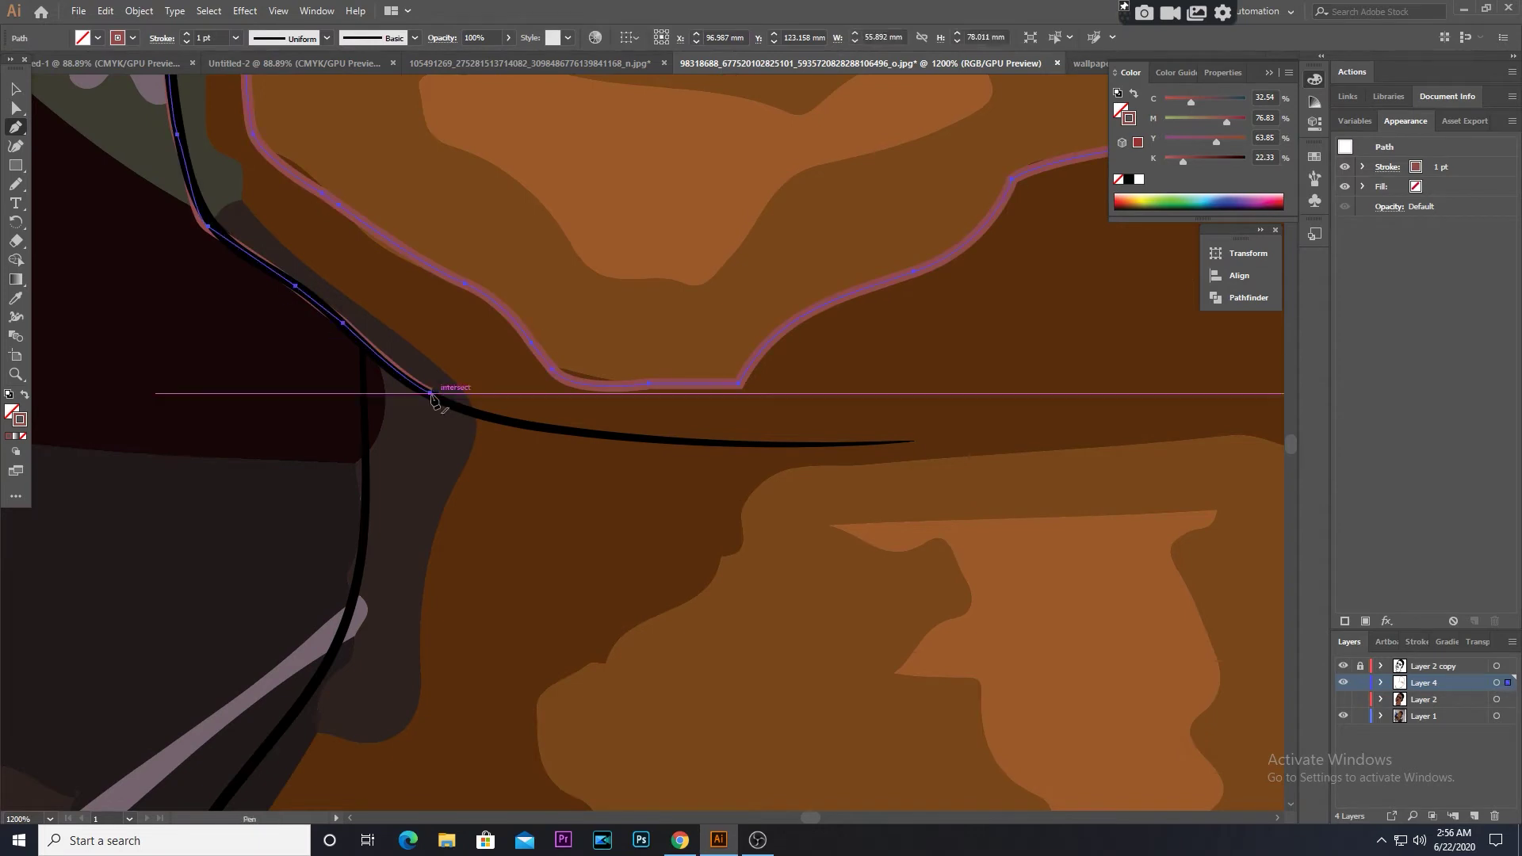
# Trace the outline along the jaw curve and onto the shade edge
pyautogui.moveTo(367, 340)
pyautogui.mouseDown()
pyautogui.moveTo(348, 264)
pyautogui.moveTo(337, 284)
pyautogui.mouseUp()
pyautogui.scroll(-5, 367, 424)
pyautogui.moveTo(196, 487); pyautogui.dragTo(173, 525)
pyautogui.scroll(-3, 172, 525)
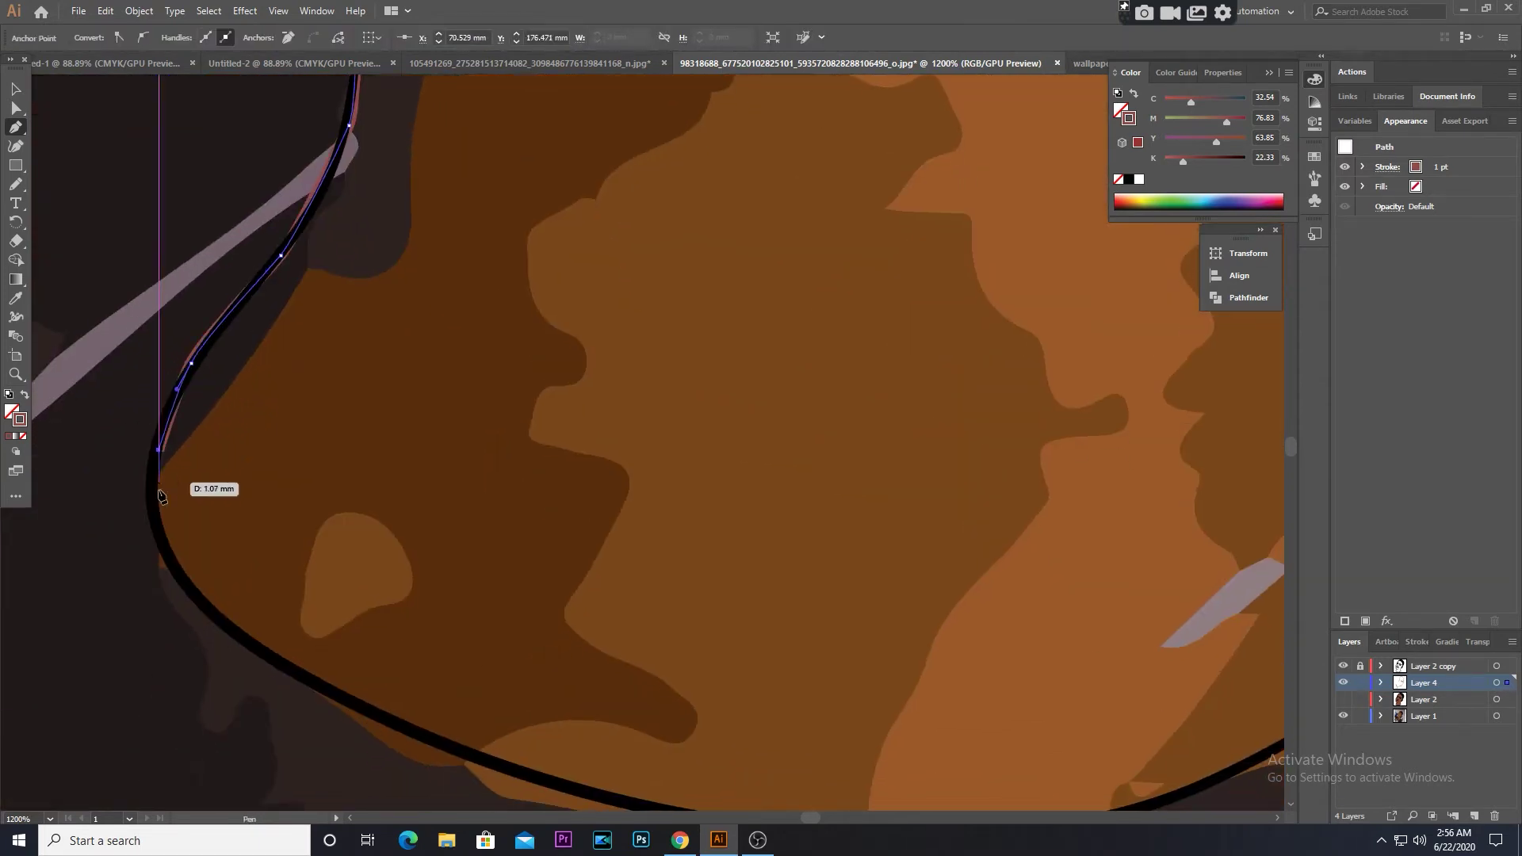
pyautogui.moveTo(159, 436); pyautogui.dragTo(143, 503)
pyautogui.hscroll(2, 143, 502)
pyautogui.moveTo(388, 648); pyautogui.dragTo(473, 625)
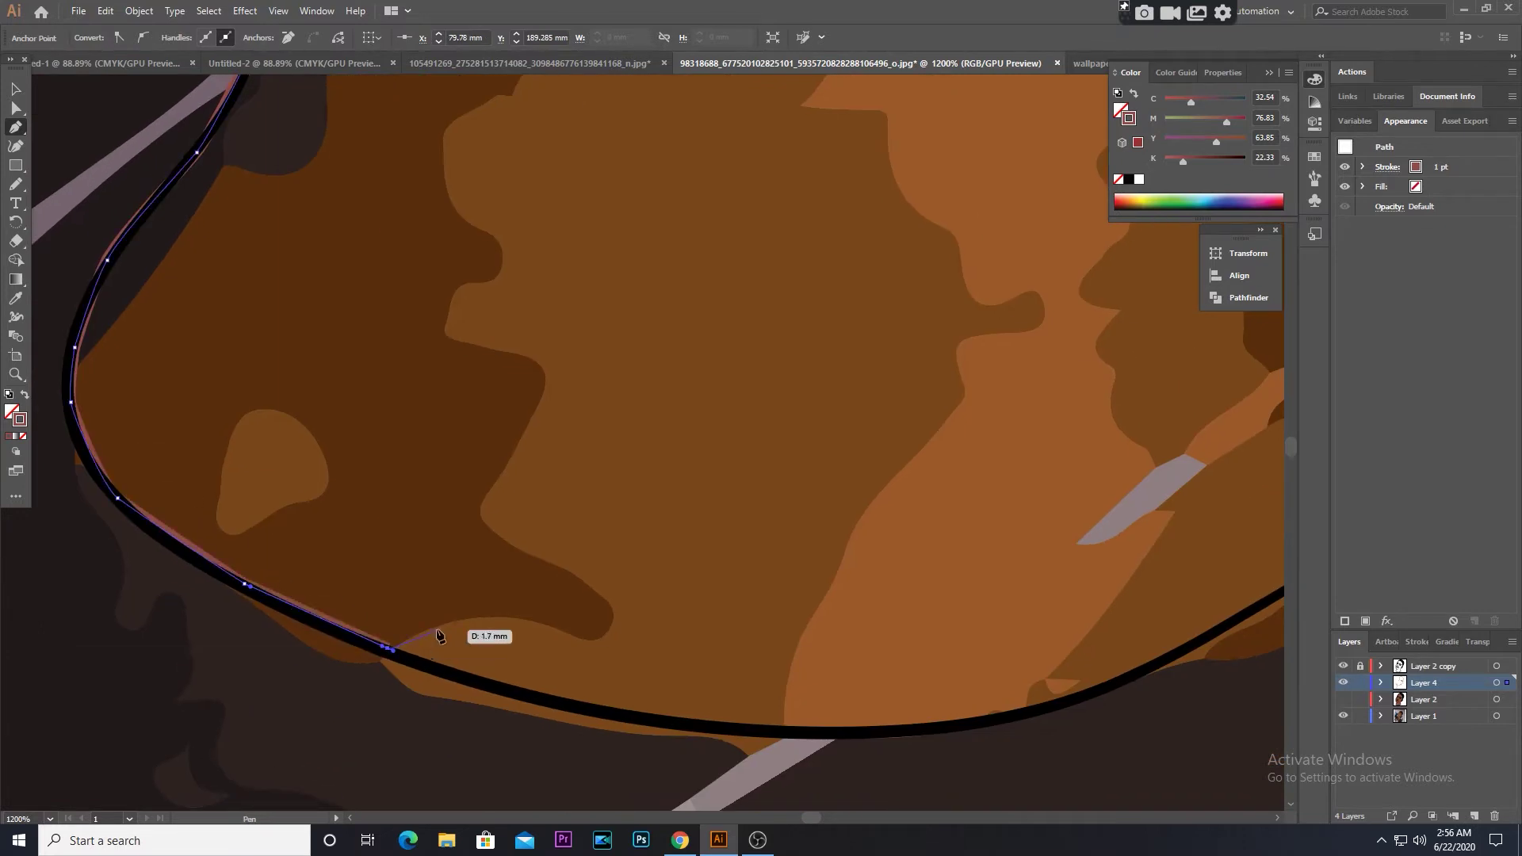
pyautogui.moveTo(588, 636); pyautogui.dragTo(623, 623)
pyautogui.moveTo(511, 428); pyautogui.dragTo(536, 415)
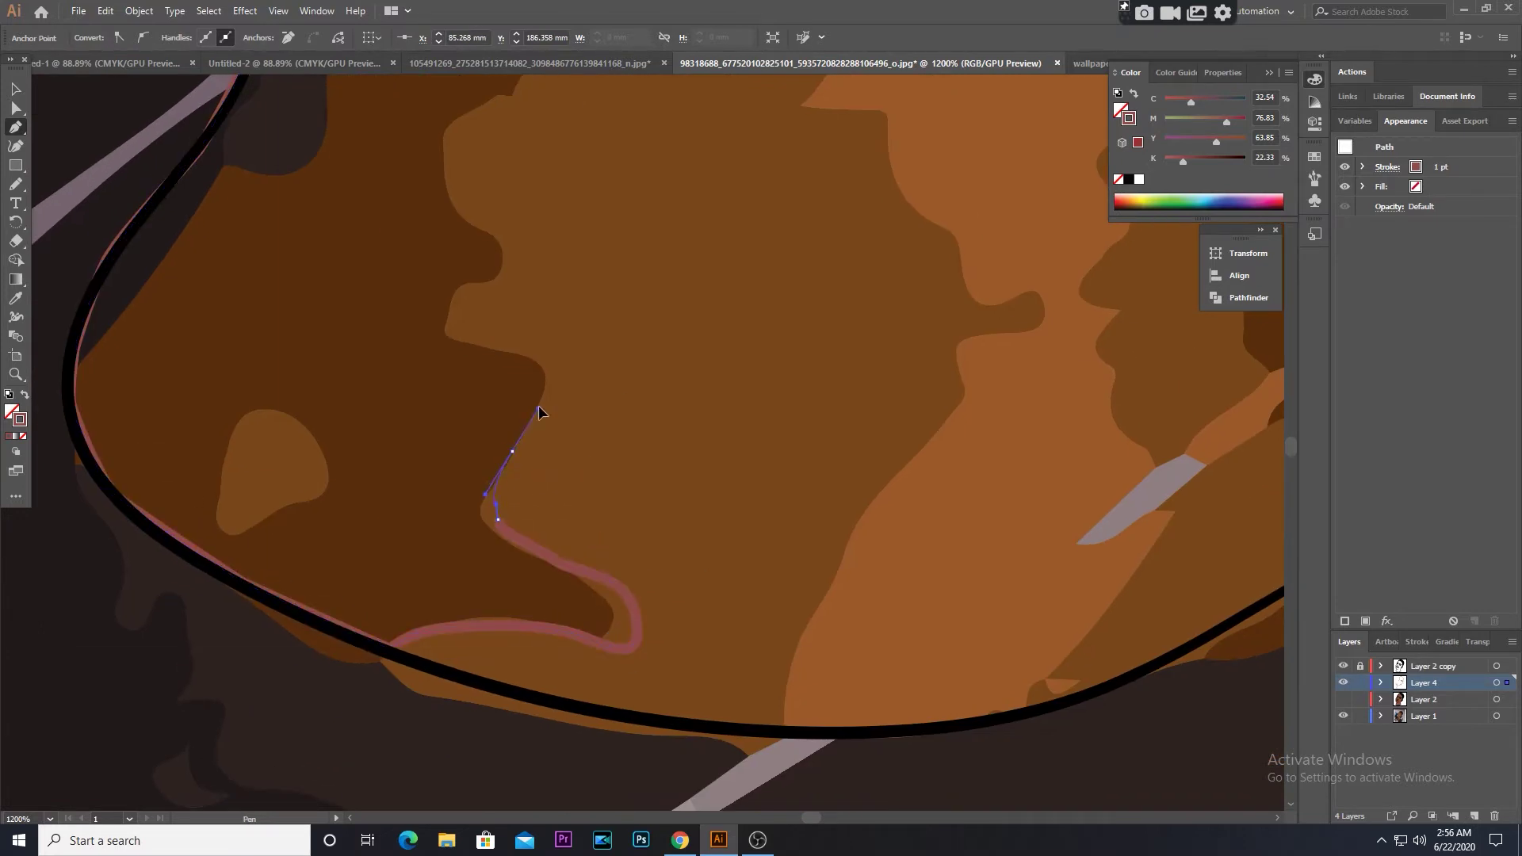
# Continue the shadow outline up the shade edge and along its top edge
pyautogui.scroll(3, 445, 632)
pyautogui.hscroll(2, 398, 691)
pyautogui.moveTo(348, 547); pyautogui.dragTo(459, 526)
pyautogui.click(502, 428)
pyautogui.scroll(3, 503, 428)
pyautogui.hscroll(2, 502, 428)
pyautogui.moveTo(585, 504); pyautogui.dragTo(607, 508)
pyautogui.click(888, 472)
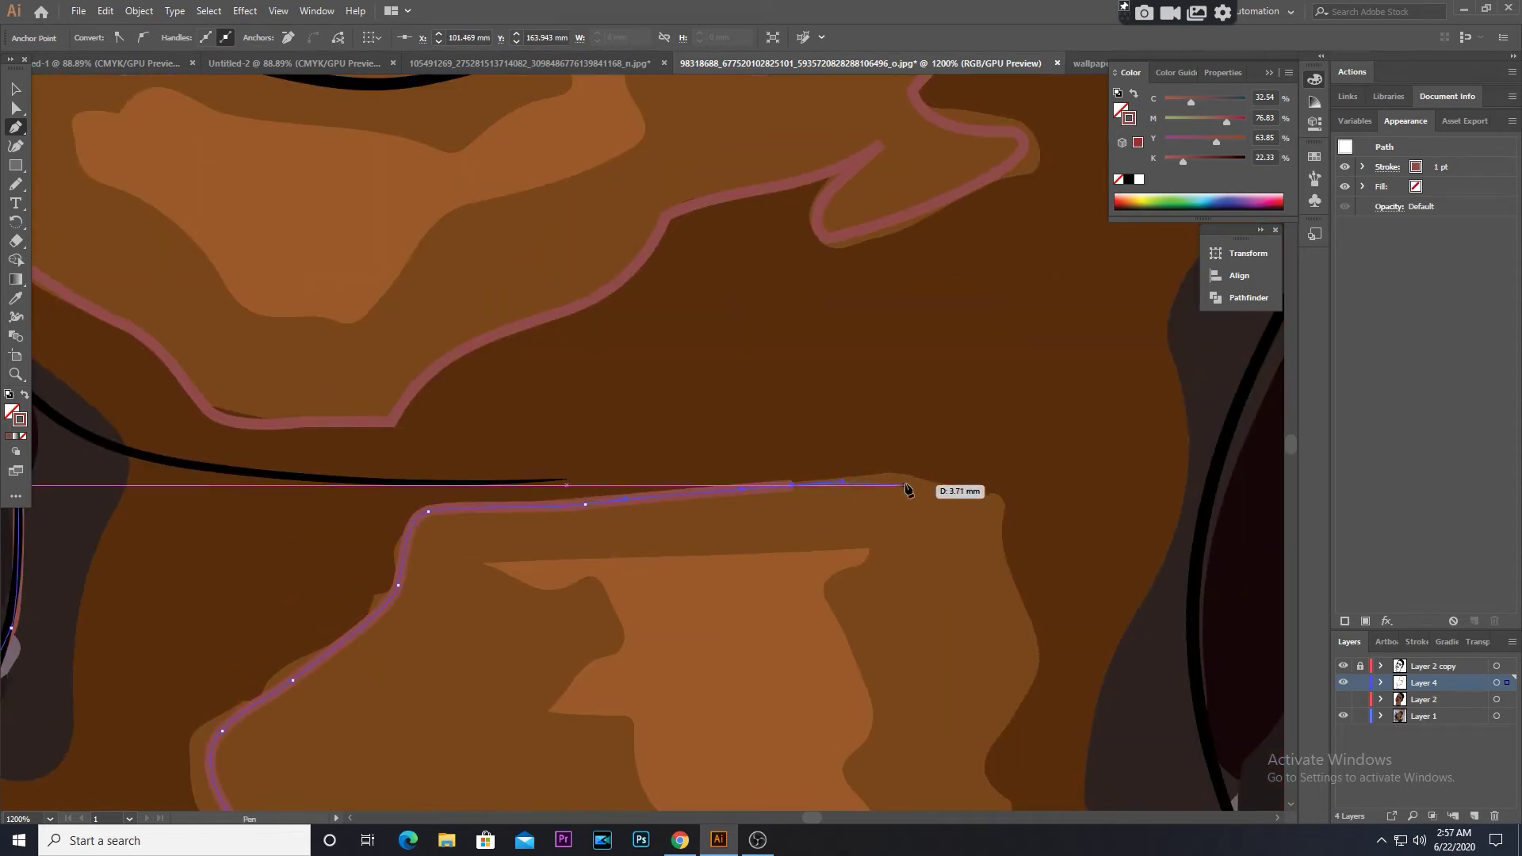
pyautogui.click(998, 495)
pyautogui.moveTo(1010, 564); pyautogui.dragTo(1019, 600)
# Carry the outline back down the shade edge with curved anchors
pyautogui.scroll(-1, 876, 584)
pyautogui.scroll(-2, 877, 584)
pyautogui.click(806, 504)
pyautogui.click(759, 630)
pyautogui.scroll(-3, 759, 630)
pyautogui.moveTo(645, 406); pyautogui.dragTo(638, 434)
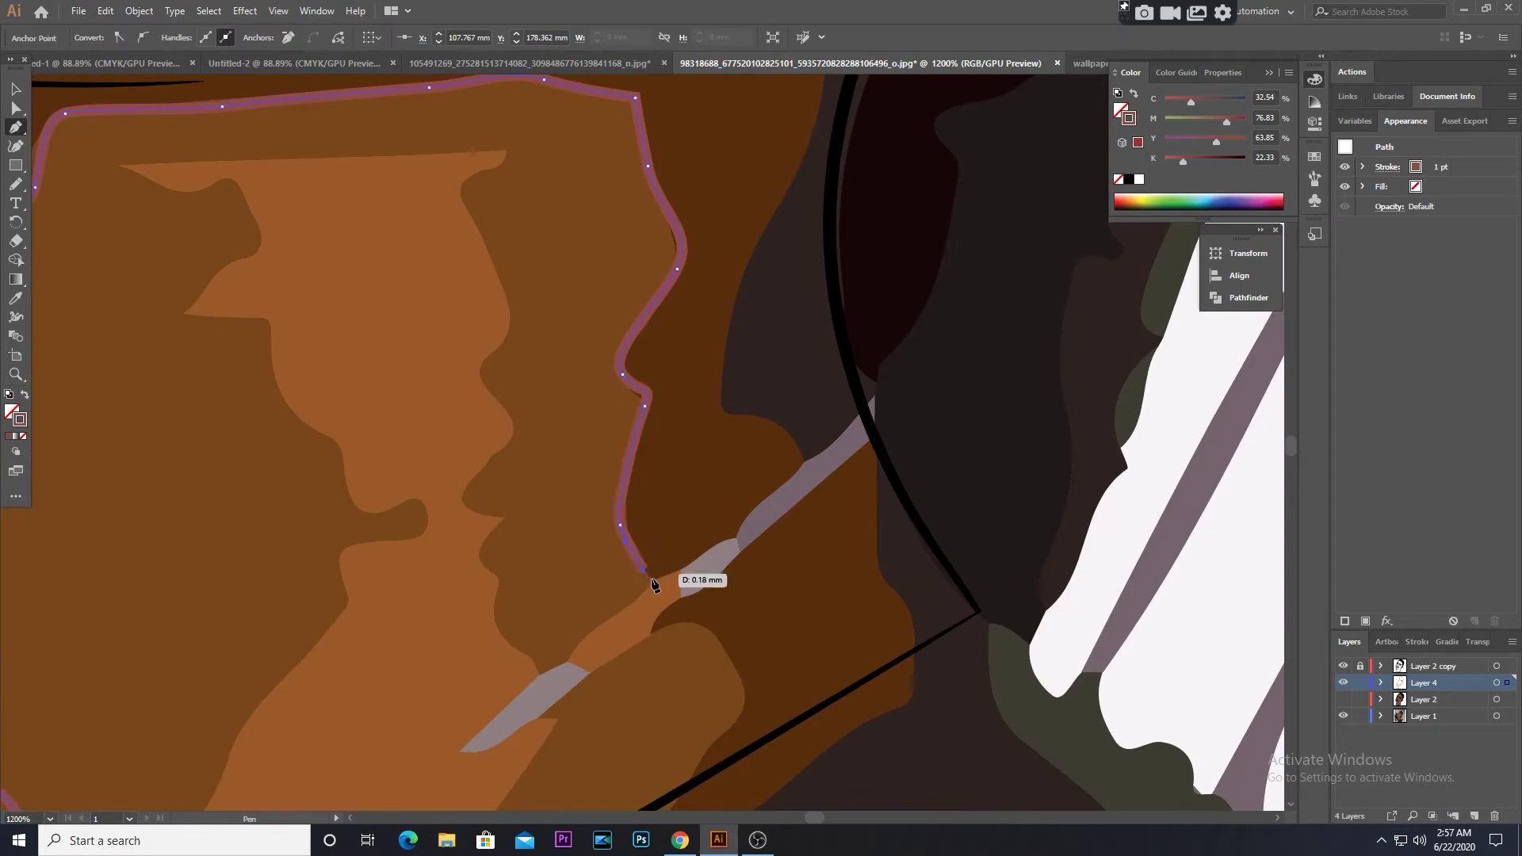
pyautogui.scroll(-3, 645, 575)
pyautogui.hscroll(3, 644, 575)
pyautogui.moveTo(644, 575); pyautogui.dragTo(444, 460)
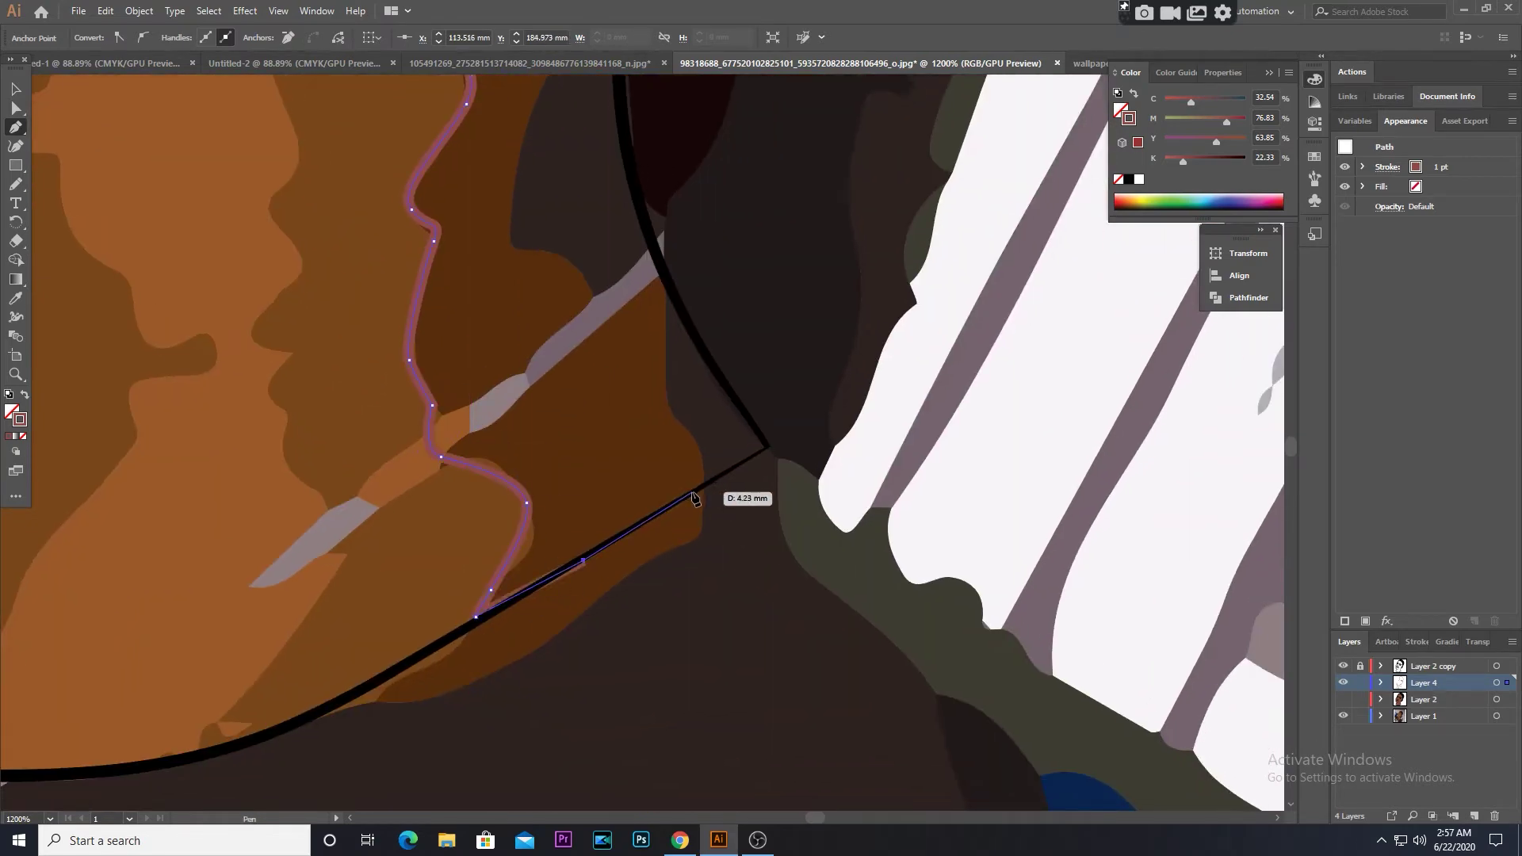
# Follow the black face line with the outline, curving it up toward the ear
pyautogui.moveTo(689, 497); pyautogui.dragTo(700, 349)
pyautogui.scroll(3, 700, 349)
pyautogui.click(653, 424)
pyautogui.scroll(4, 653, 424)
pyautogui.moveTo(651, 537); pyautogui.dragTo(652, 512)
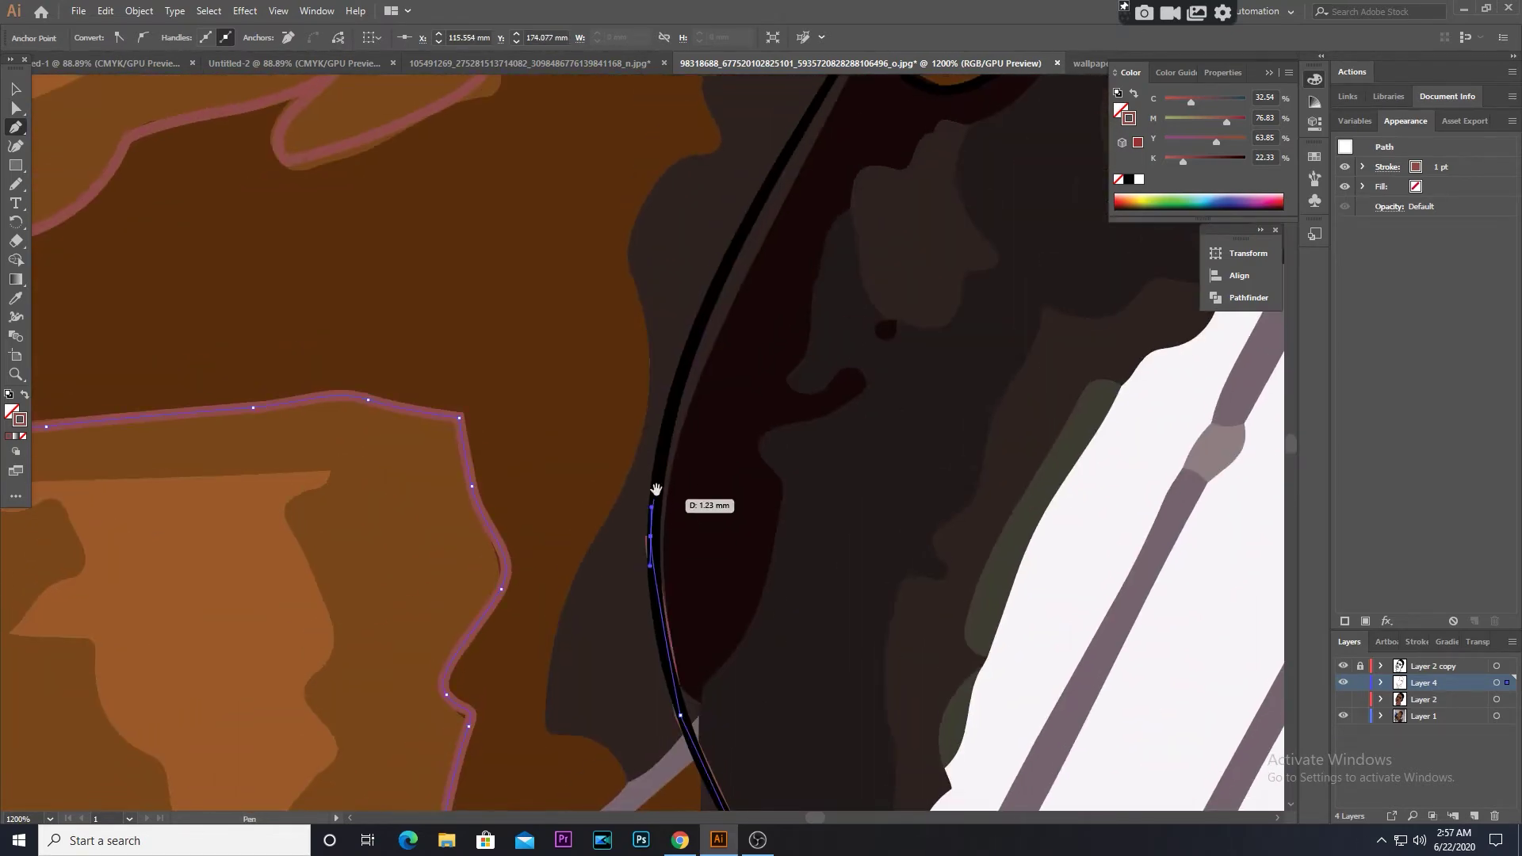
pyautogui.scroll(3, 655, 513)
pyautogui.scroll(3, 654, 514)
pyautogui.scroll(3, 658, 547)
pyautogui.scroll(3, 634, 634)
pyautogui.moveTo(576, 775); pyautogui.dragTo(612, 721)
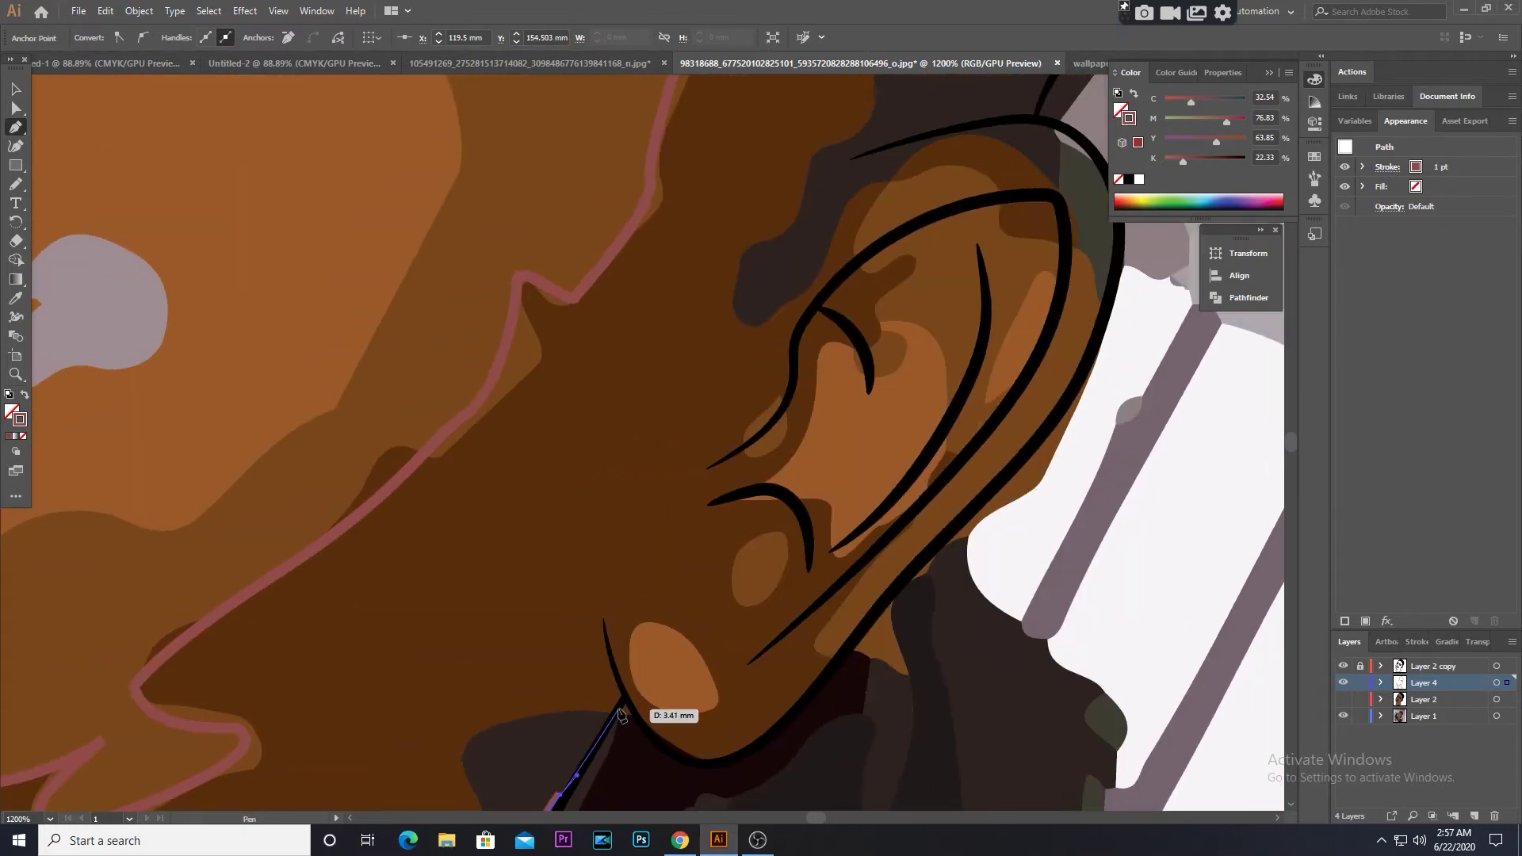
# Trace the shadow outline around the ear lobe and up the ear contour
pyautogui.click(717, 689)
pyautogui.moveTo(705, 711); pyautogui.dragTo(664, 719)
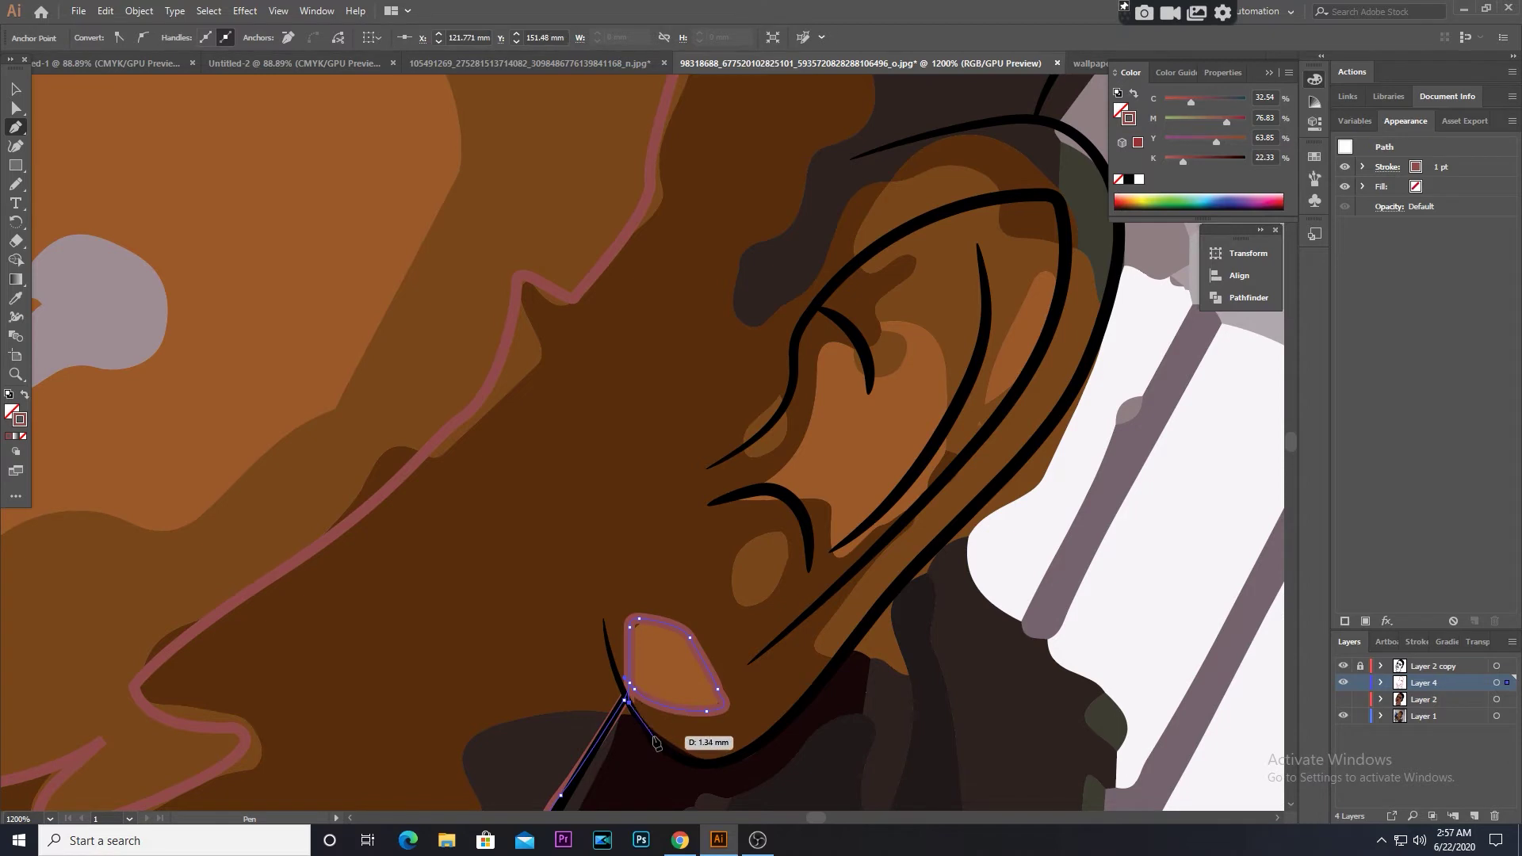
pyautogui.moveTo(725, 765); pyautogui.dragTo(675, 767)
pyautogui.scroll(2, 675, 767)
pyautogui.moveTo(719, 713); pyautogui.dragTo(744, 584)
pyautogui.moveTo(655, 549); pyautogui.dragTo(617, 561)
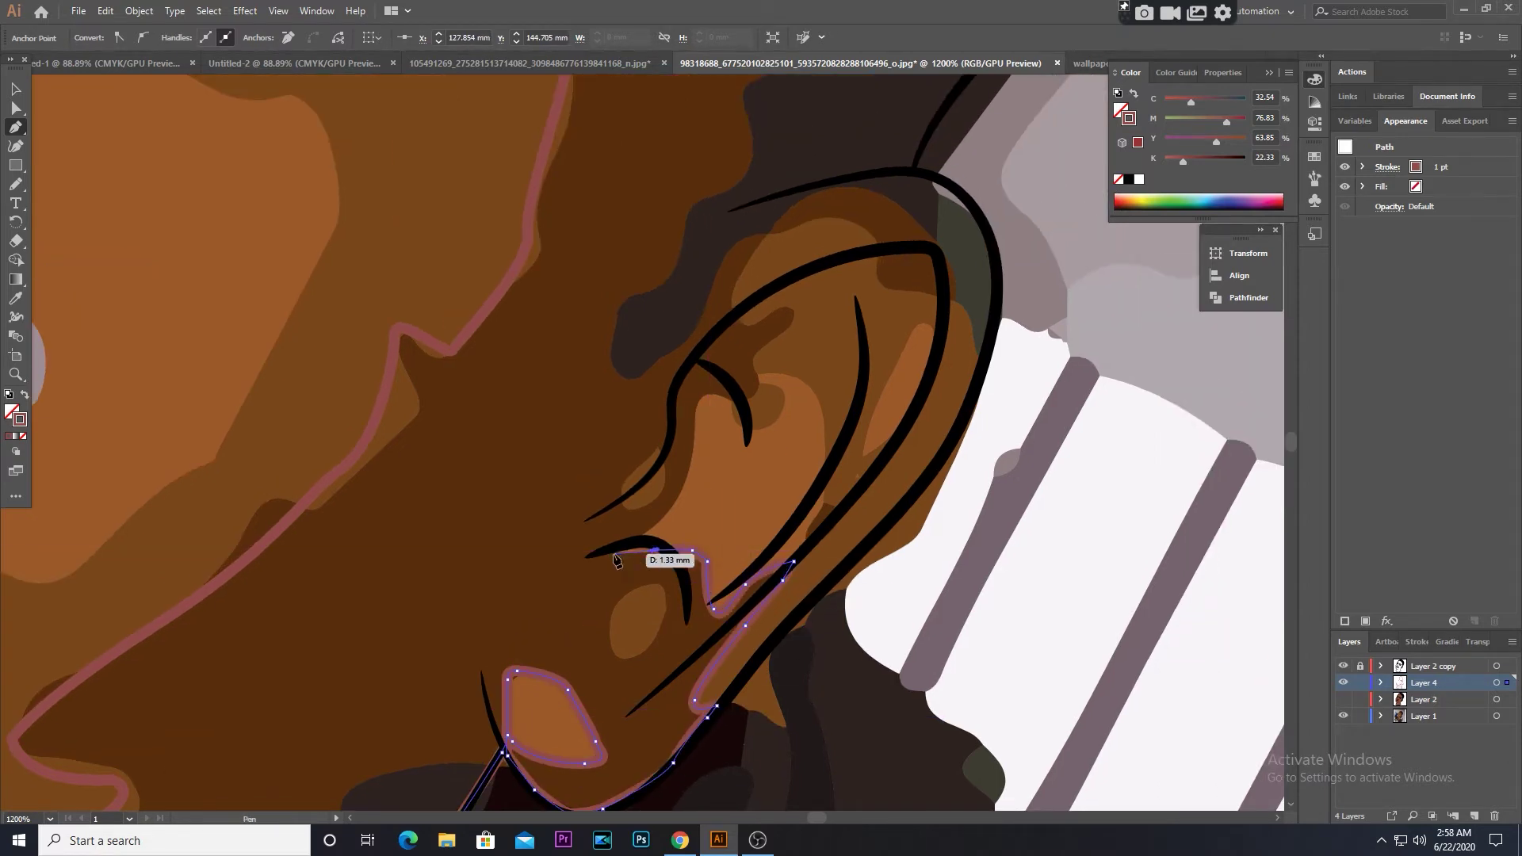
# Trace up the inner ear contour and along the top of the ear
pyautogui.moveTo(675, 513); pyautogui.dragTo(612, 661)
pyautogui.moveTo(694, 541)
pyautogui.mouseDown()
pyautogui.moveTo(646, 509)
pyautogui.moveTo(694, 507)
pyautogui.mouseUp()
pyautogui.moveTo(714, 480)
pyautogui.mouseDown()
pyautogui.moveTo(730, 459)
pyautogui.moveTo(652, 450)
pyautogui.mouseUp()
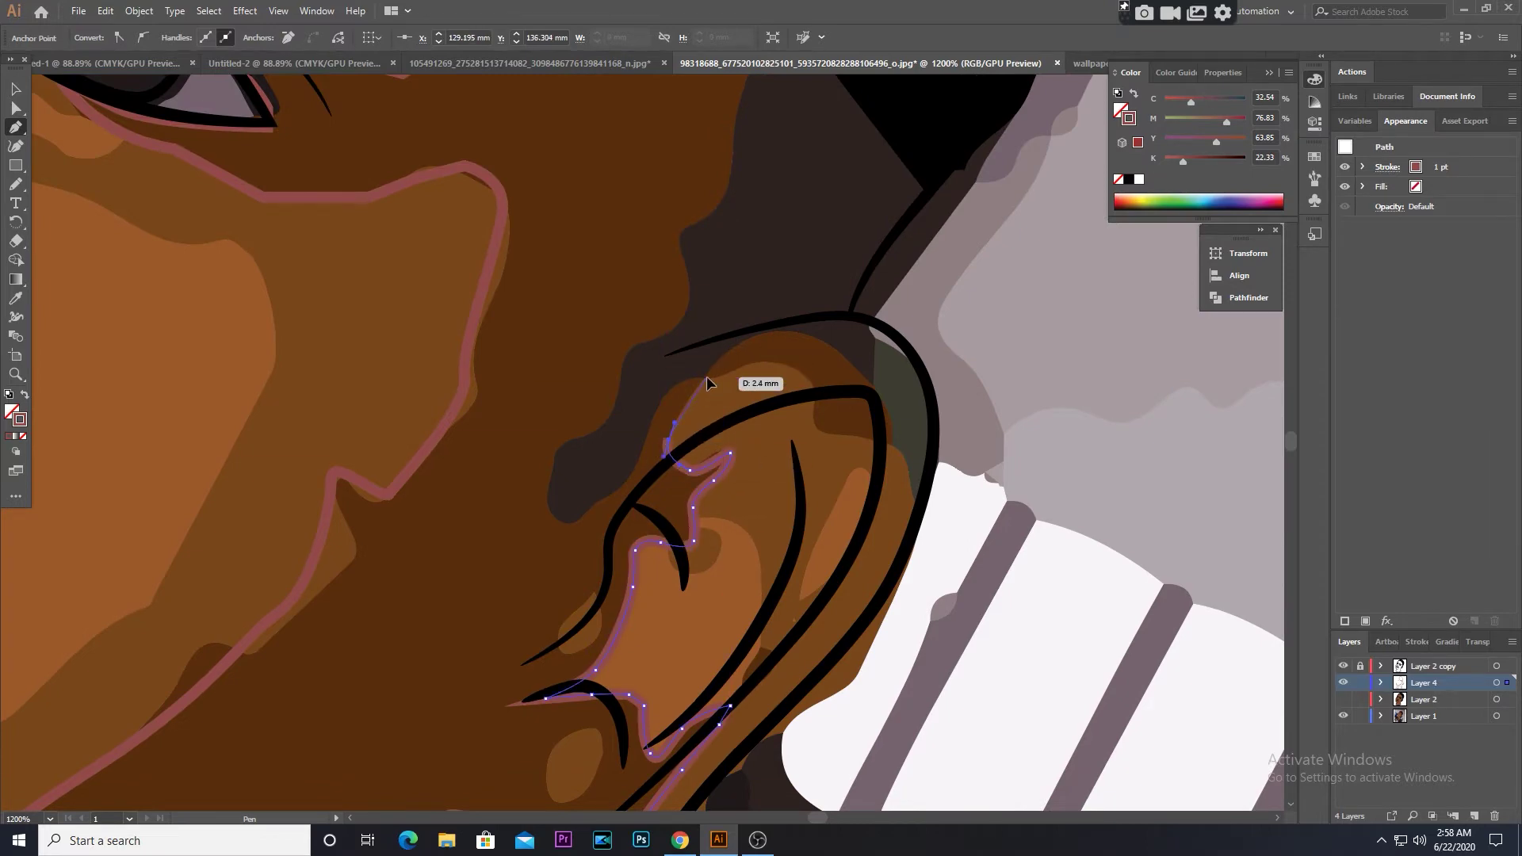
pyautogui.moveTo(805, 378); pyautogui.dragTo(805, 424)
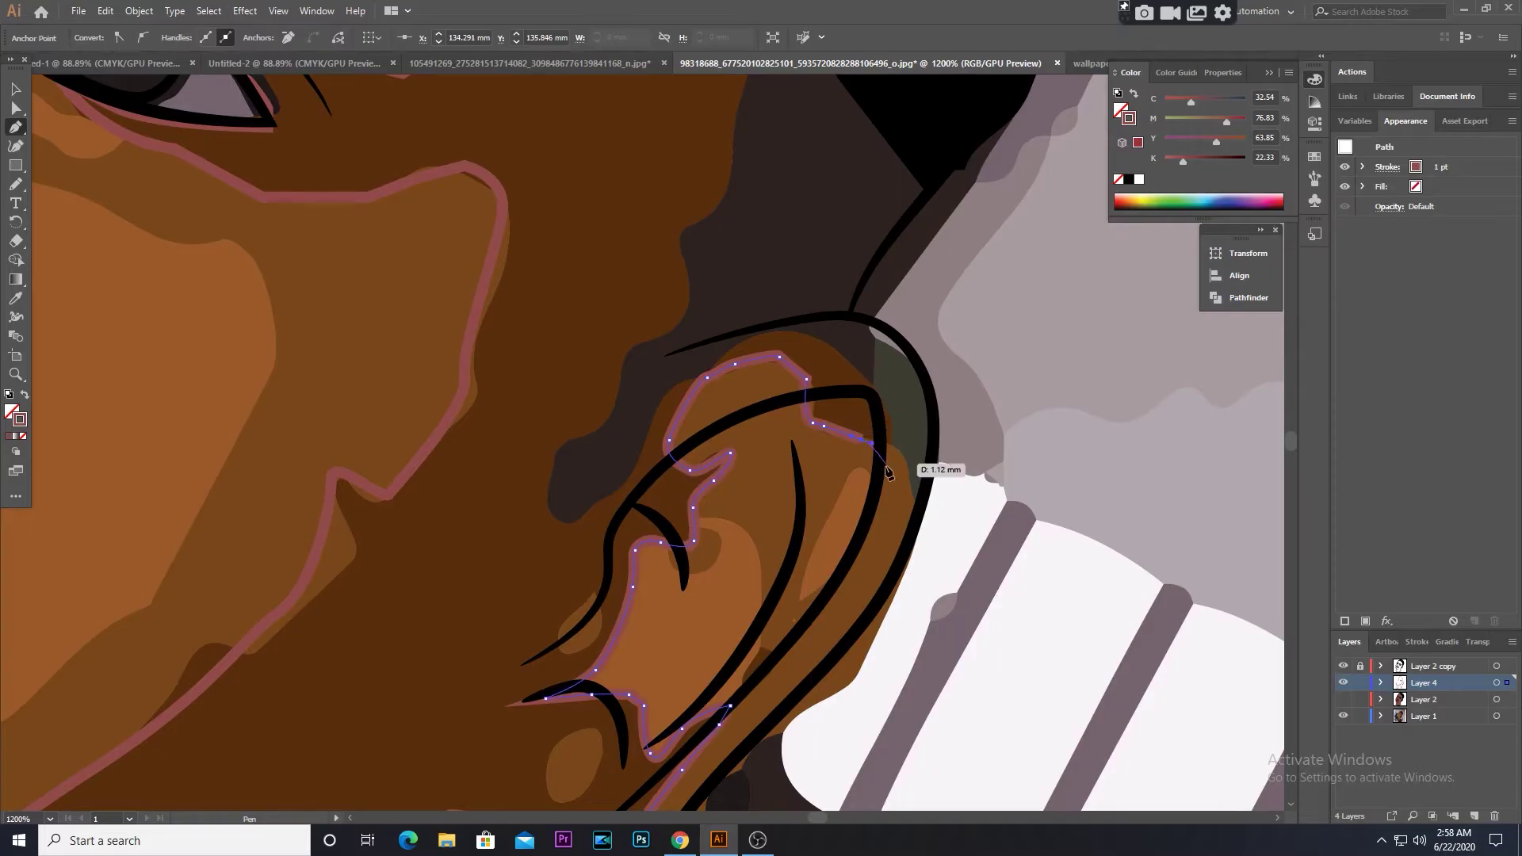
pyautogui.moveTo(888, 471); pyautogui.dragTo(701, 480)
pyautogui.moveTo(602, 310); pyautogui.dragTo(579, 313)
pyautogui.moveTo(454, 310)
pyautogui.mouseDown()
pyautogui.moveTo(499, 278)
pyautogui.moveTo(464, 466)
pyautogui.mouseUp()
# Undo two misplaced anchors and redraw the curve along the ear's top
pyautogui.hotkey('ctrl', 'z')
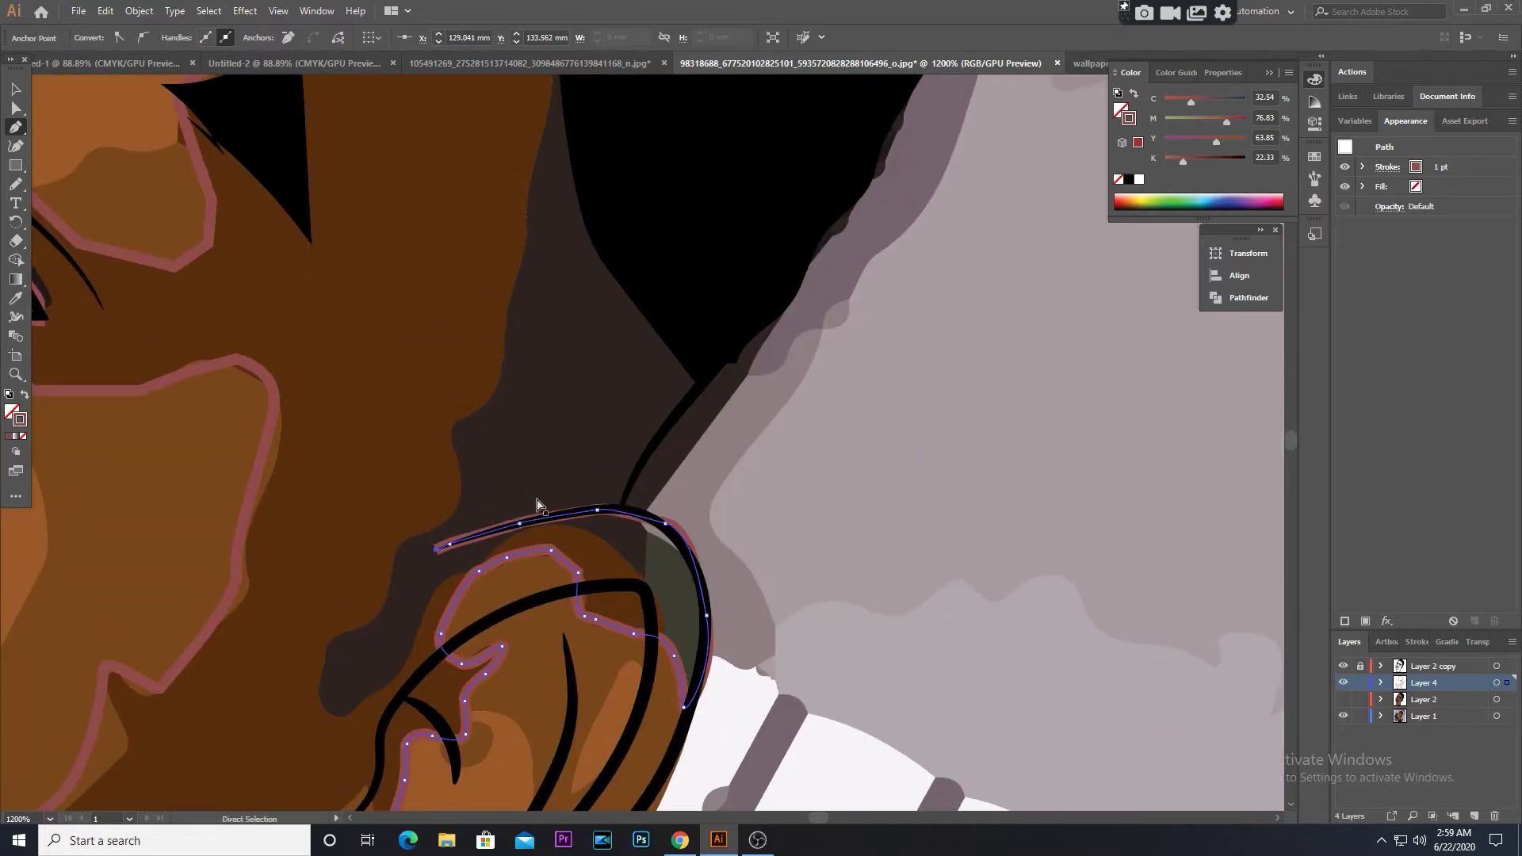
pyautogui.hotkey('ctrl', 'z')
pyautogui.moveTo(646, 519); pyautogui.dragTo(626, 519)
pyautogui.scroll(-3, 700, 386)
pyautogui.scroll(-5, 560, 720)
# Place anchors along the top of the hair and down the hair outline
pyautogui.click(357, 257)
pyautogui.scroll(8, 710, 462)
pyautogui.scroll(-5, 710, 462)
pyautogui.scroll(-3, 555, 309)
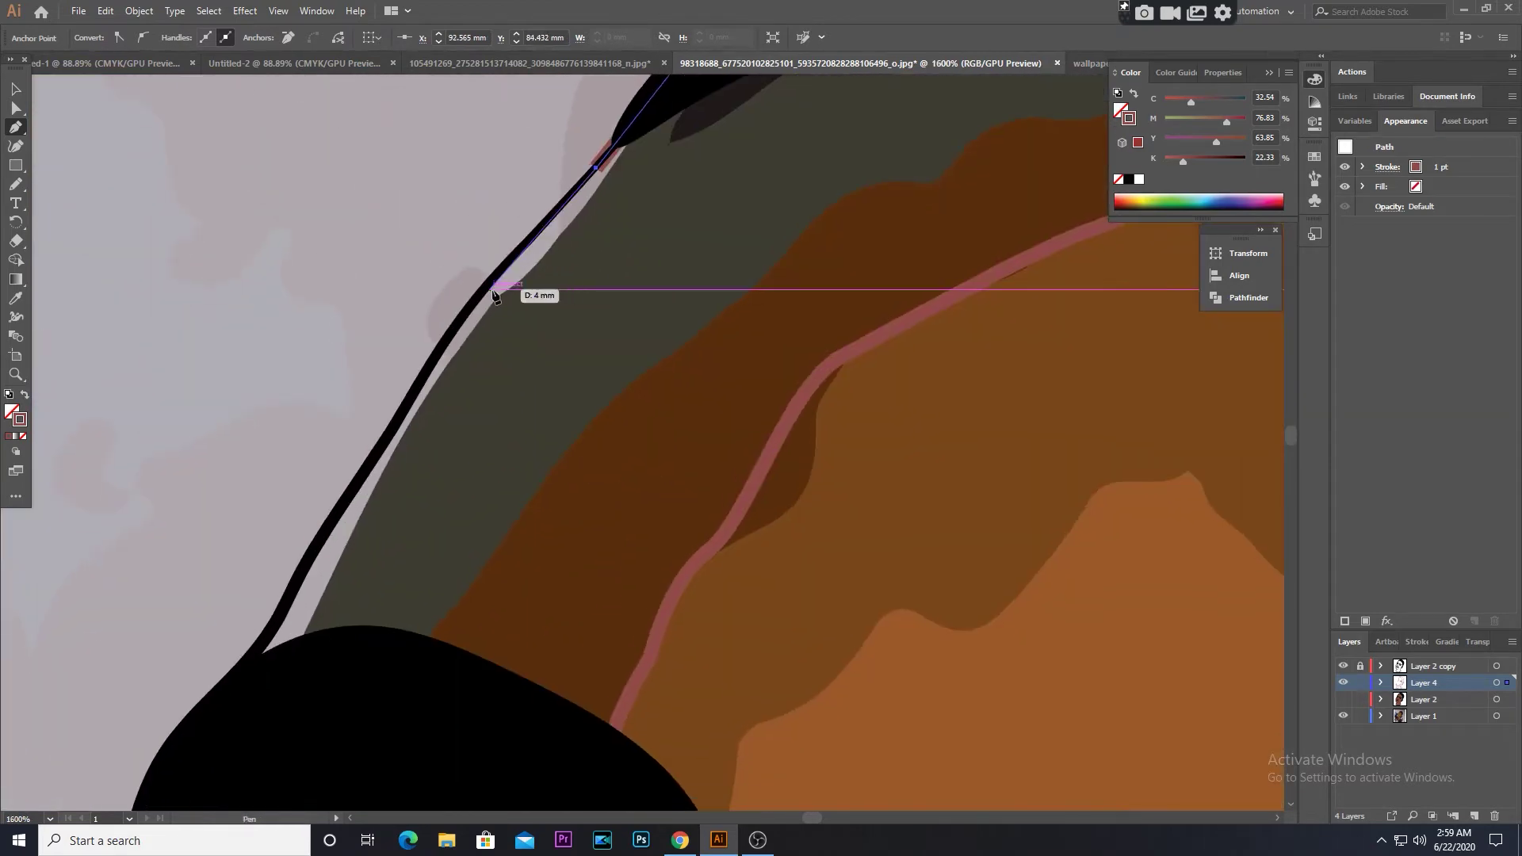
pyautogui.click(502, 296)
pyautogui.scroll(-3, 476, 295)
pyautogui.click(370, 371)
pyautogui.click(300, 482)
pyautogui.scroll(-5, 510, 248)
pyautogui.scroll(-2, 509, 248)
pyautogui.moveTo(291, 408); pyautogui.dragTo(277, 581)
pyautogui.scroll(-5, 317, 476)
# Trace the left outline past the eye and the shade edge up to the eye
pyautogui.moveTo(111, 428); pyautogui.dragTo(136, 431)
pyautogui.scroll(-5, 159, 397)
pyautogui.click(190, 348)
pyautogui.moveTo(187, 357); pyautogui.dragTo(338, 305)
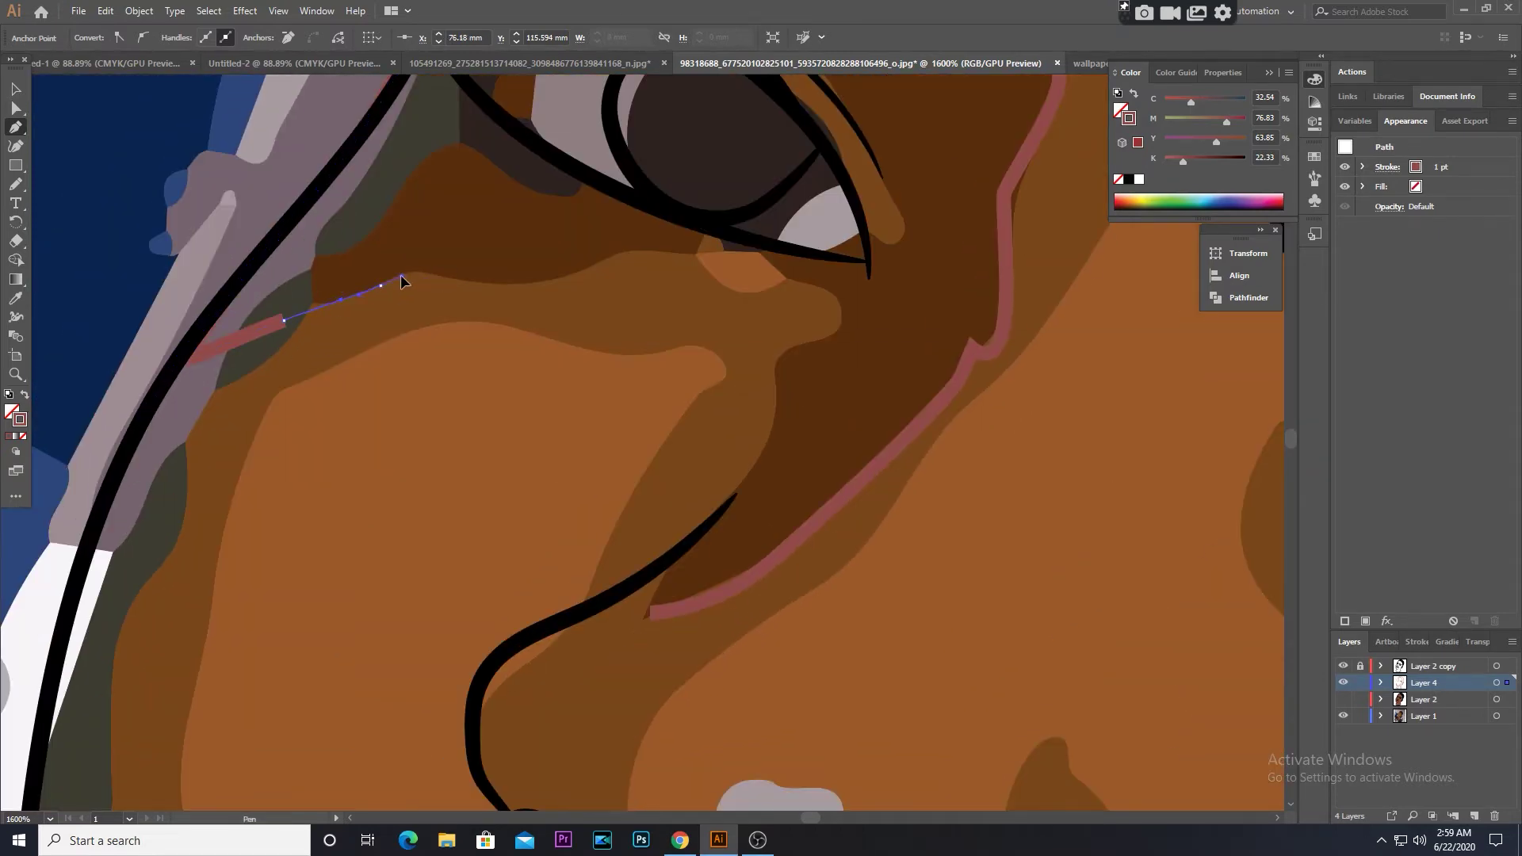
pyautogui.scroll(3, 402, 282)
pyautogui.hscroll(5, 402, 281)
pyautogui.moveTo(450, 414)
pyautogui.mouseDown()
pyautogui.moveTo(325, 426)
pyautogui.moveTo(388, 389)
pyautogui.mouseUp()
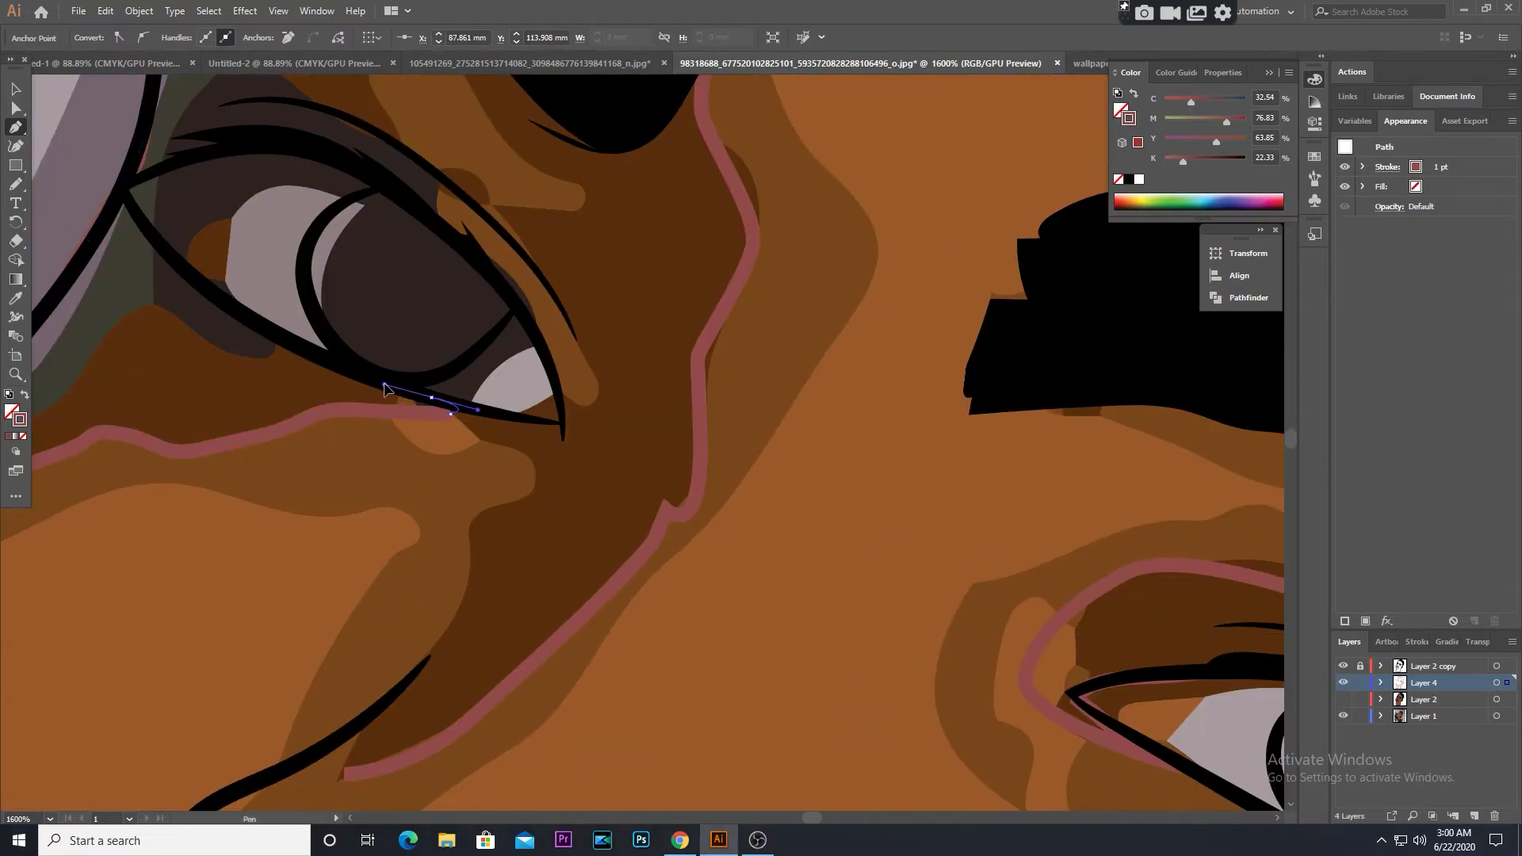
pyautogui.moveTo(309, 358); pyautogui.dragTo(444, 453)
# Trace along the upper eyelid and around the shade loop above the eye
pyautogui.scroll(3, 264, 304)
pyautogui.moveTo(299, 421); pyautogui.dragTo(397, 418)
pyautogui.hscroll(3, 289, 425)
pyautogui.click(471, 477)
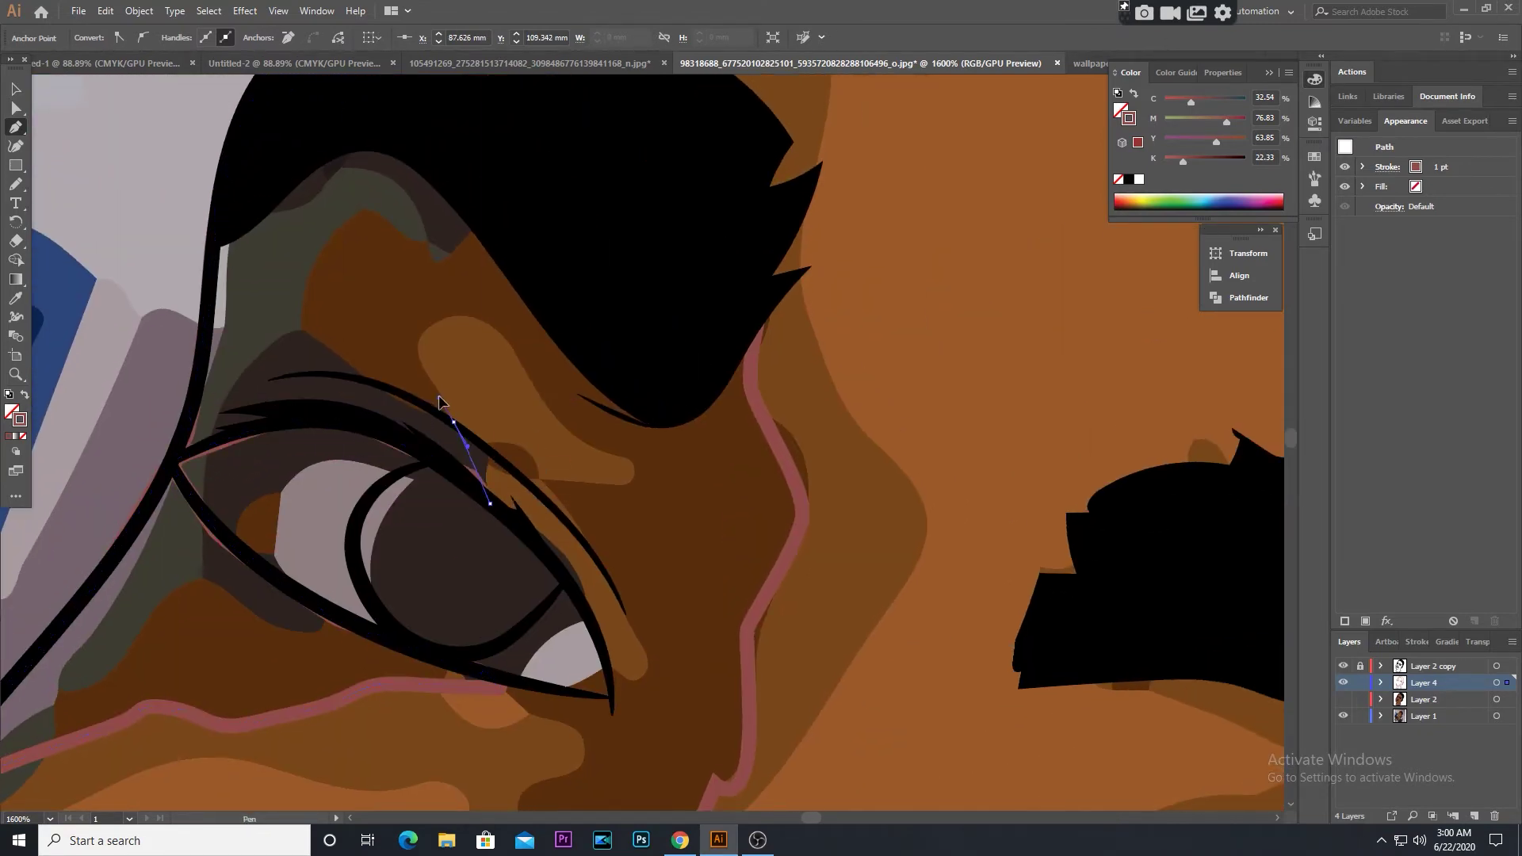
pyautogui.scroll(3, 473, 478)
pyautogui.click(426, 533)
pyautogui.click(487, 505)
pyautogui.click(564, 608)
pyautogui.click(632, 640)
pyautogui.moveTo(650, 652); pyautogui.dragTo(666, 651)
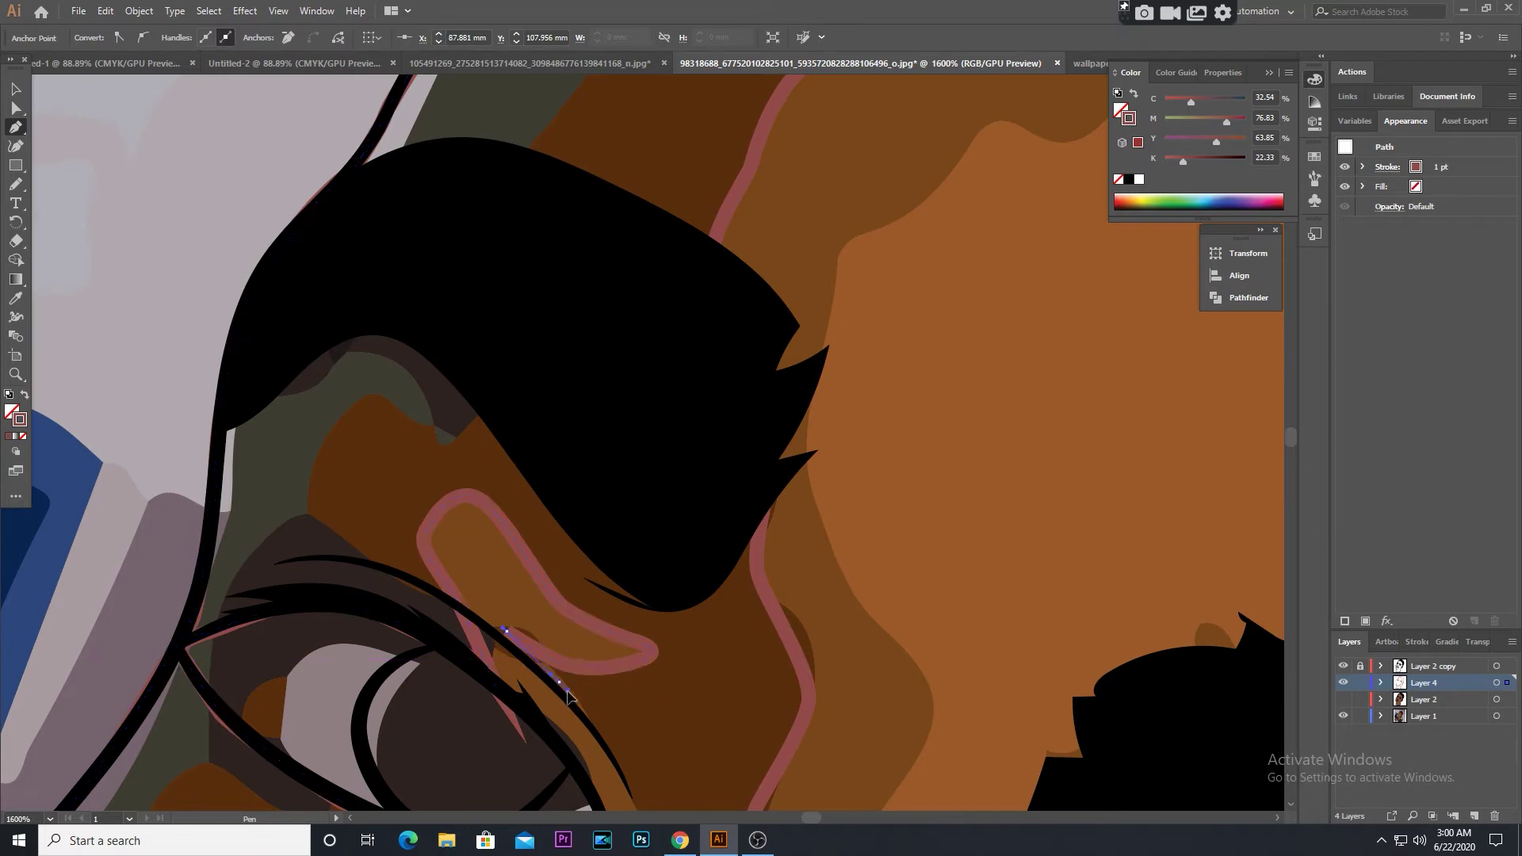
# Outline the lower eyelid around the eye corner, then zoom out to the whole face
pyautogui.scroll(-5, 557, 668)
pyautogui.hscroll(2, 557, 668)
pyautogui.click(508, 485)
pyautogui.click(537, 559)
pyautogui.click(499, 607)
pyautogui.click(464, 626)
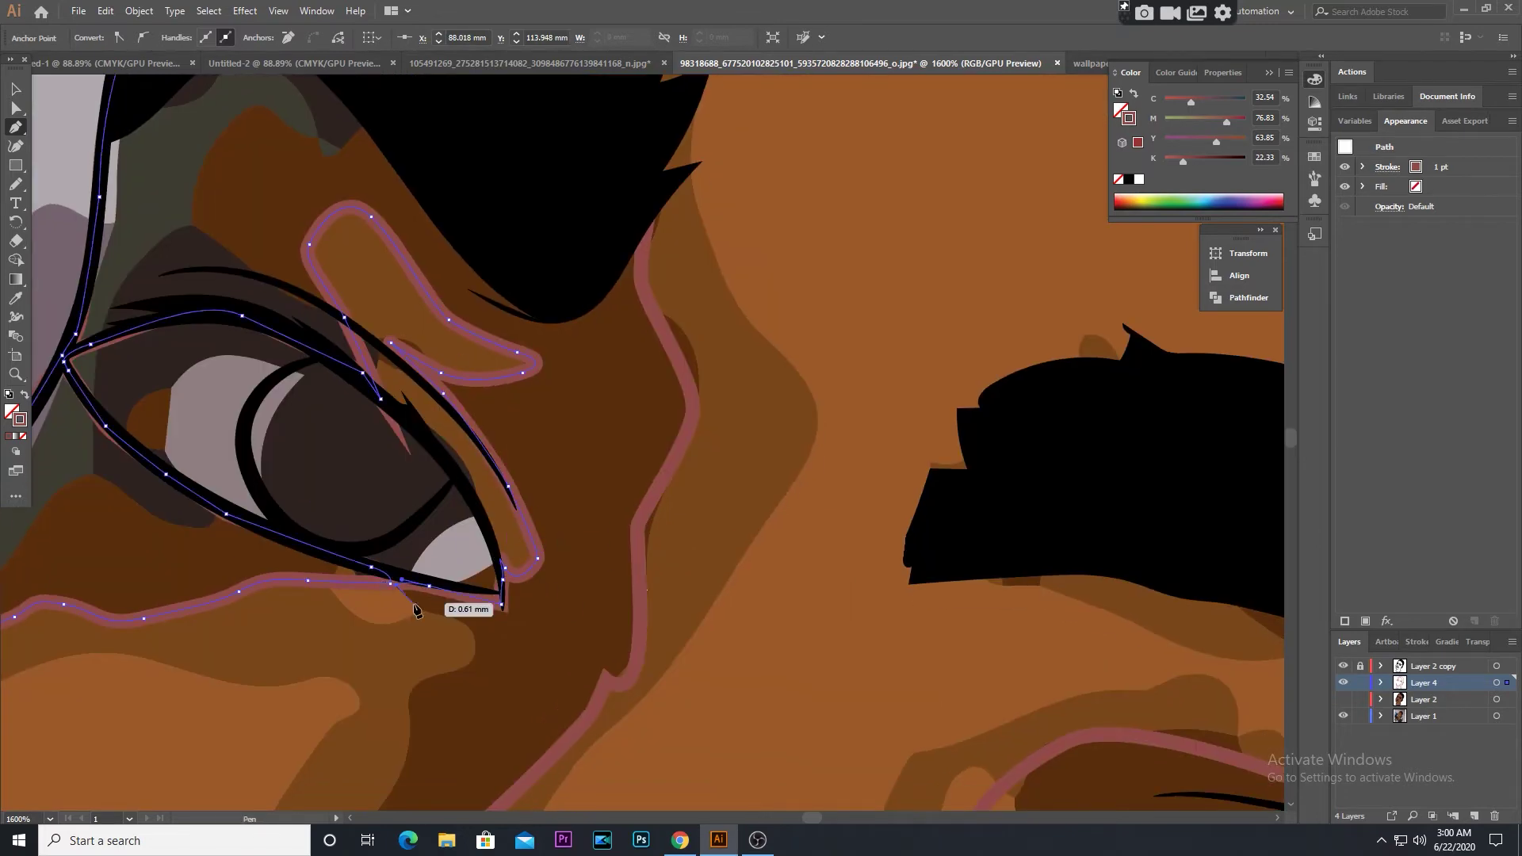
pyautogui.scroll(-4, 428, 610)
pyautogui.hscroll(1, 428, 610)
pyautogui.click(353, 459)
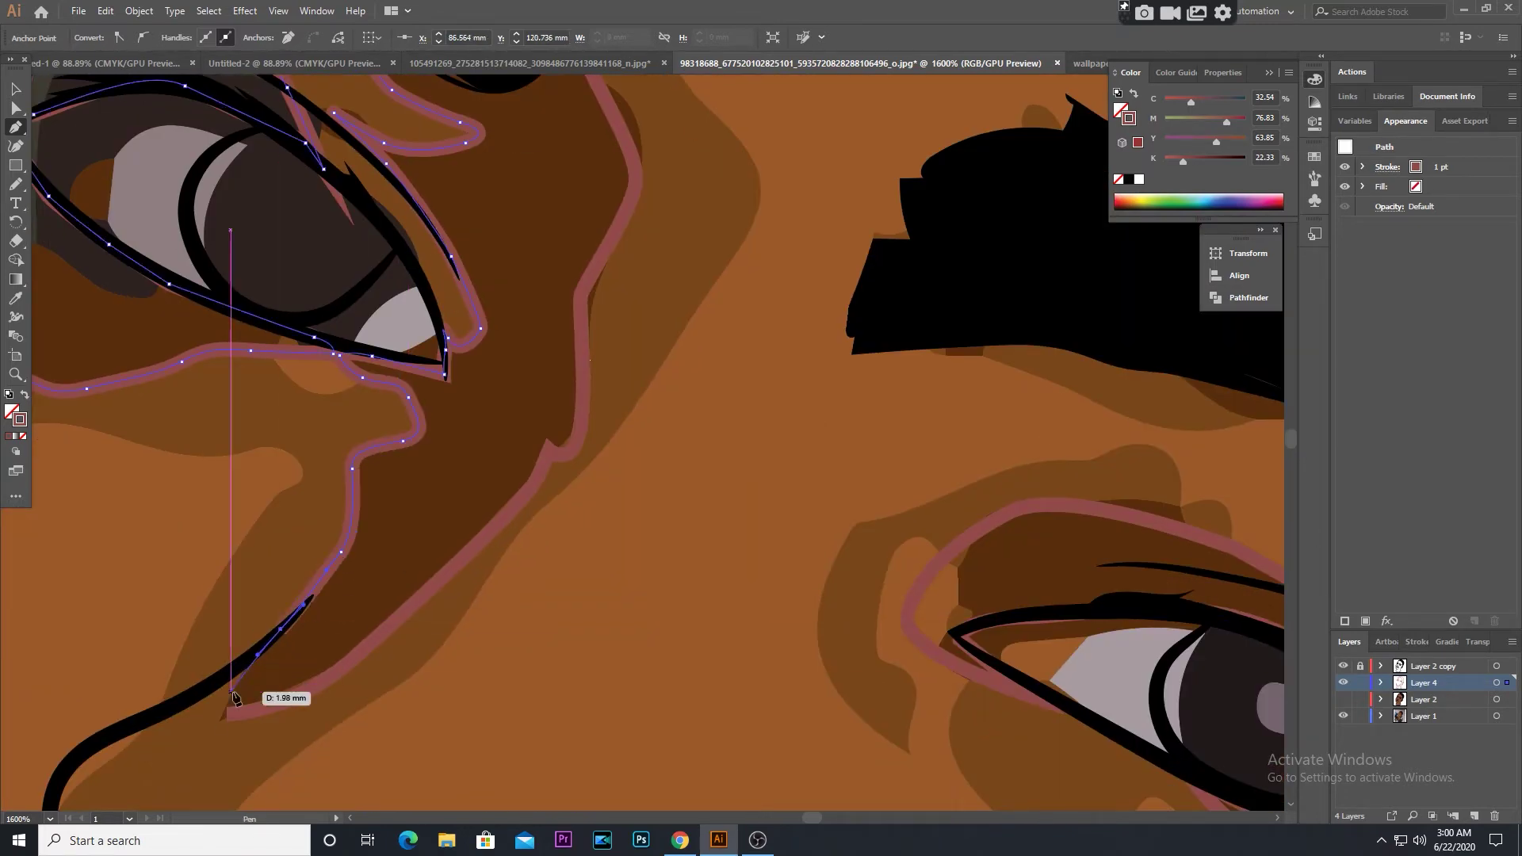
pyautogui.hotkey('ctrl', '-')
pyautogui.hotkey('ctrl', '-')
pyautogui.hotkey('ctrl', '-')
pyautogui.hotkey('ctrl', '-')
# Hide the reference photo layer and show the colour reference photo
pyautogui.press('v')
pyautogui.click(282, 176)
pyautogui.click(1342, 716)
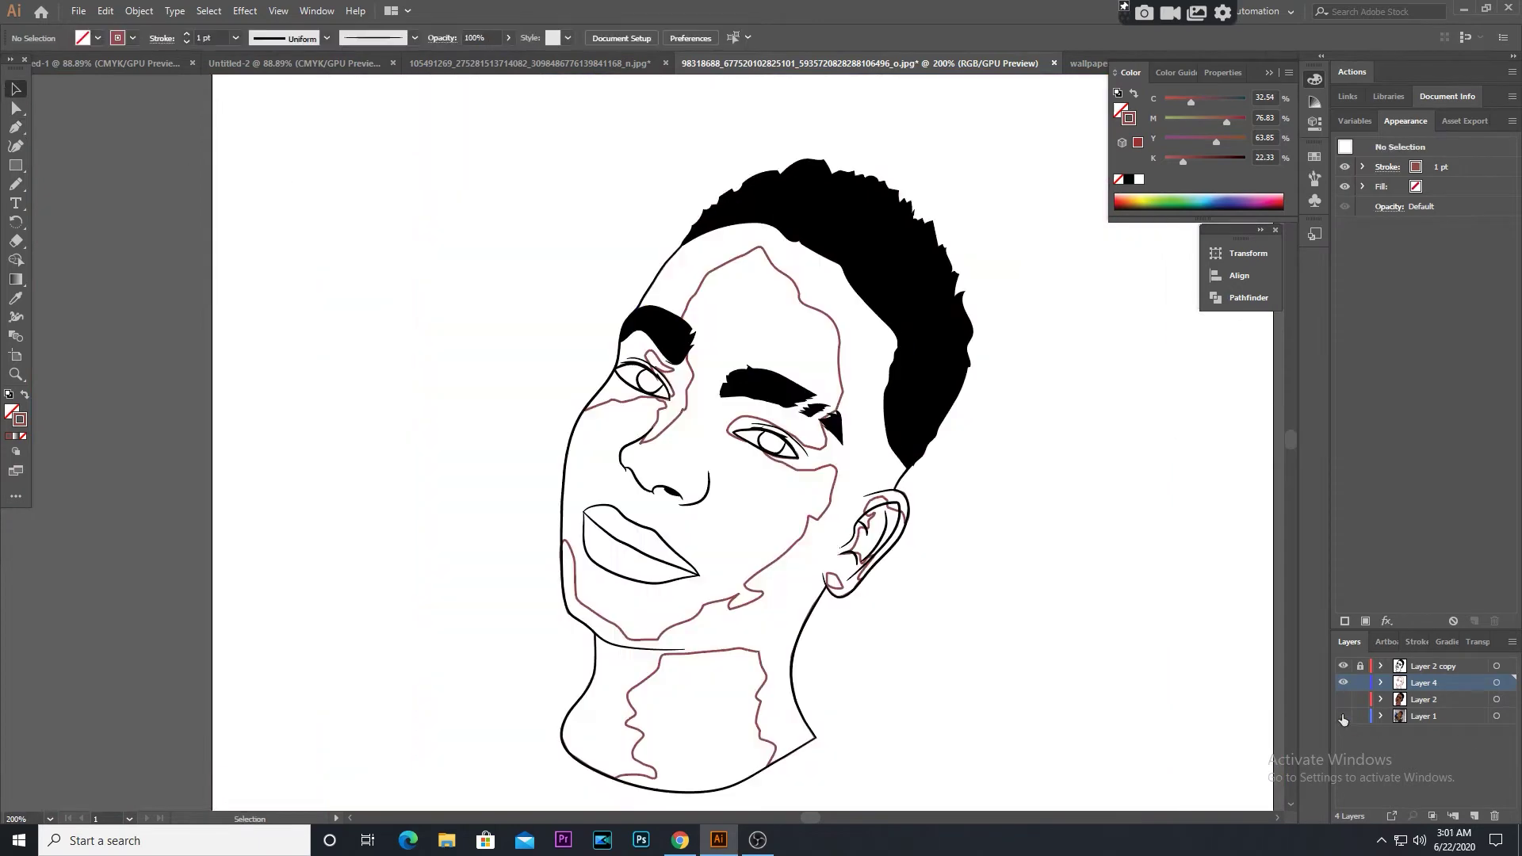
pyautogui.click(1342, 699)
# Fill the face shape with a sampled skin brown, darkened in the Color Picker
pyautogui.click(564, 555)
pyautogui.press('i')
pyautogui.click(868, 361)
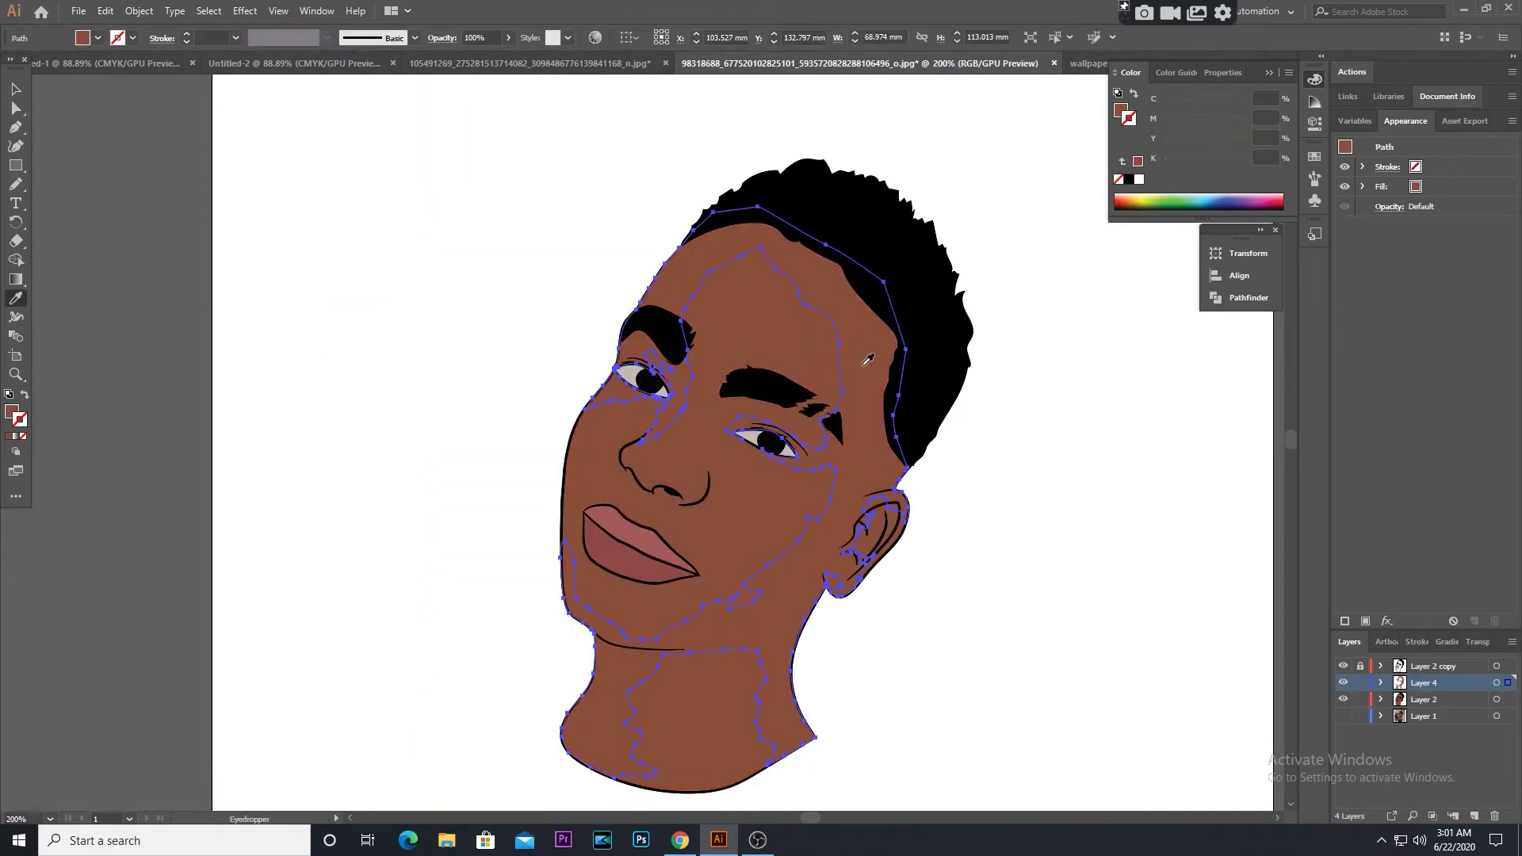
pyautogui.doubleClick(12, 411)
pyautogui.click(411, 486)
pyautogui.click(672, 359)
# Give the skin highlight shape a new brown fill colour
pyautogui.press('v')
pyautogui.hotkey('ctrl', '-')
pyautogui.click(370, 207)
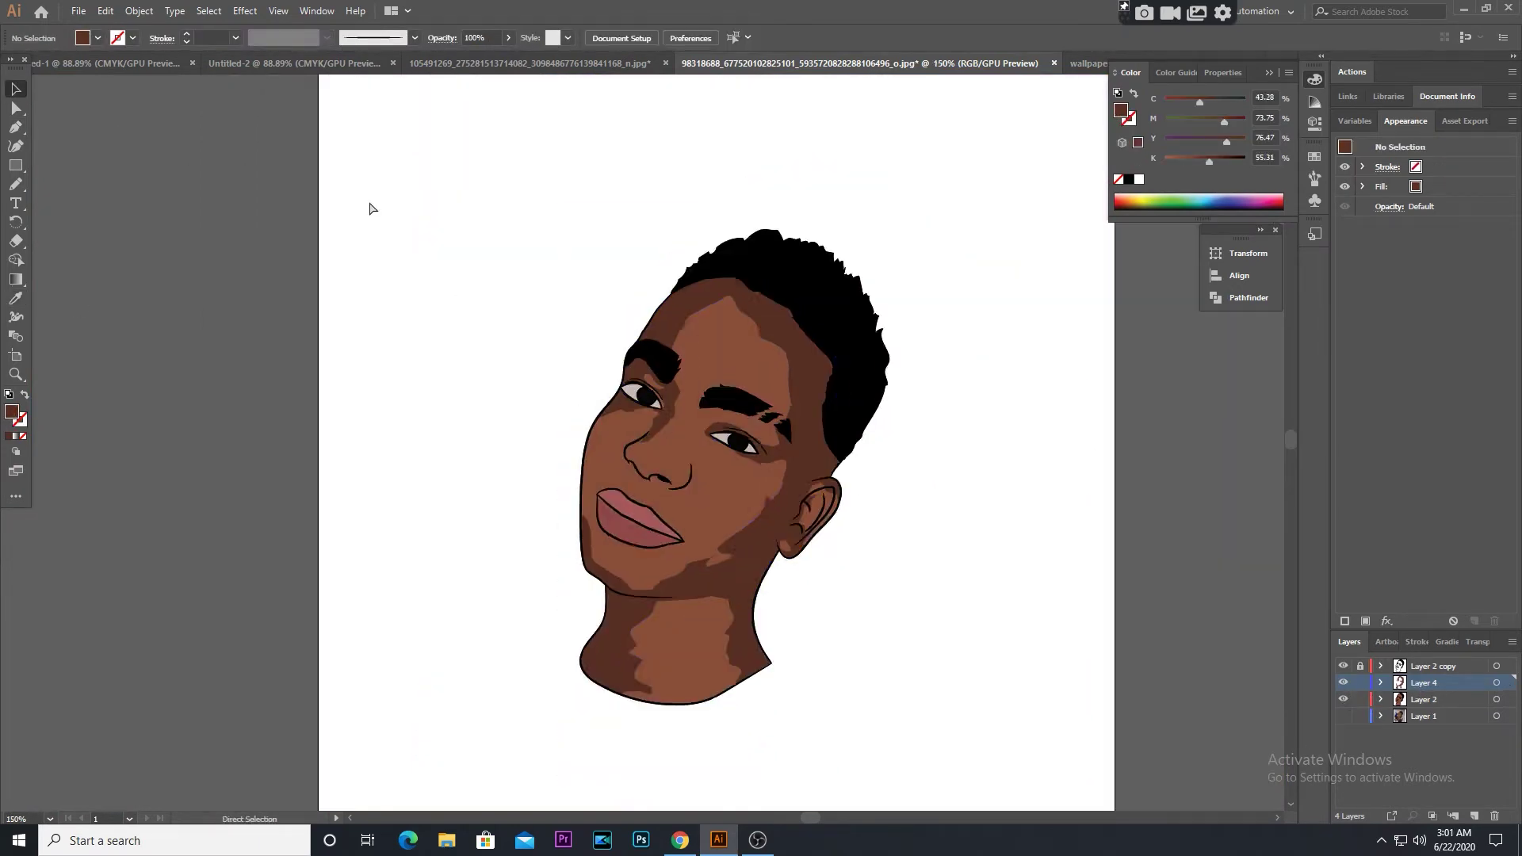
pyautogui.hotkey('ctrl', 'z')
pyautogui.hotkey('ctrl', '+')
pyautogui.doubleClick(12, 411)
pyautogui.click(411, 469)
pyautogui.click(679, 357)
pyautogui.click(311, 251)
# Hide the coloured fill shapes, show the traced photo layer and add a new empty layer
pyautogui.hotkey('ctrl', '0')
pyautogui.hotkey('ctrl', '+')
pyautogui.hotkey('ctrl', '+')
pyautogui.hotkey('ctrl', '+')
pyautogui.click(1341, 699)
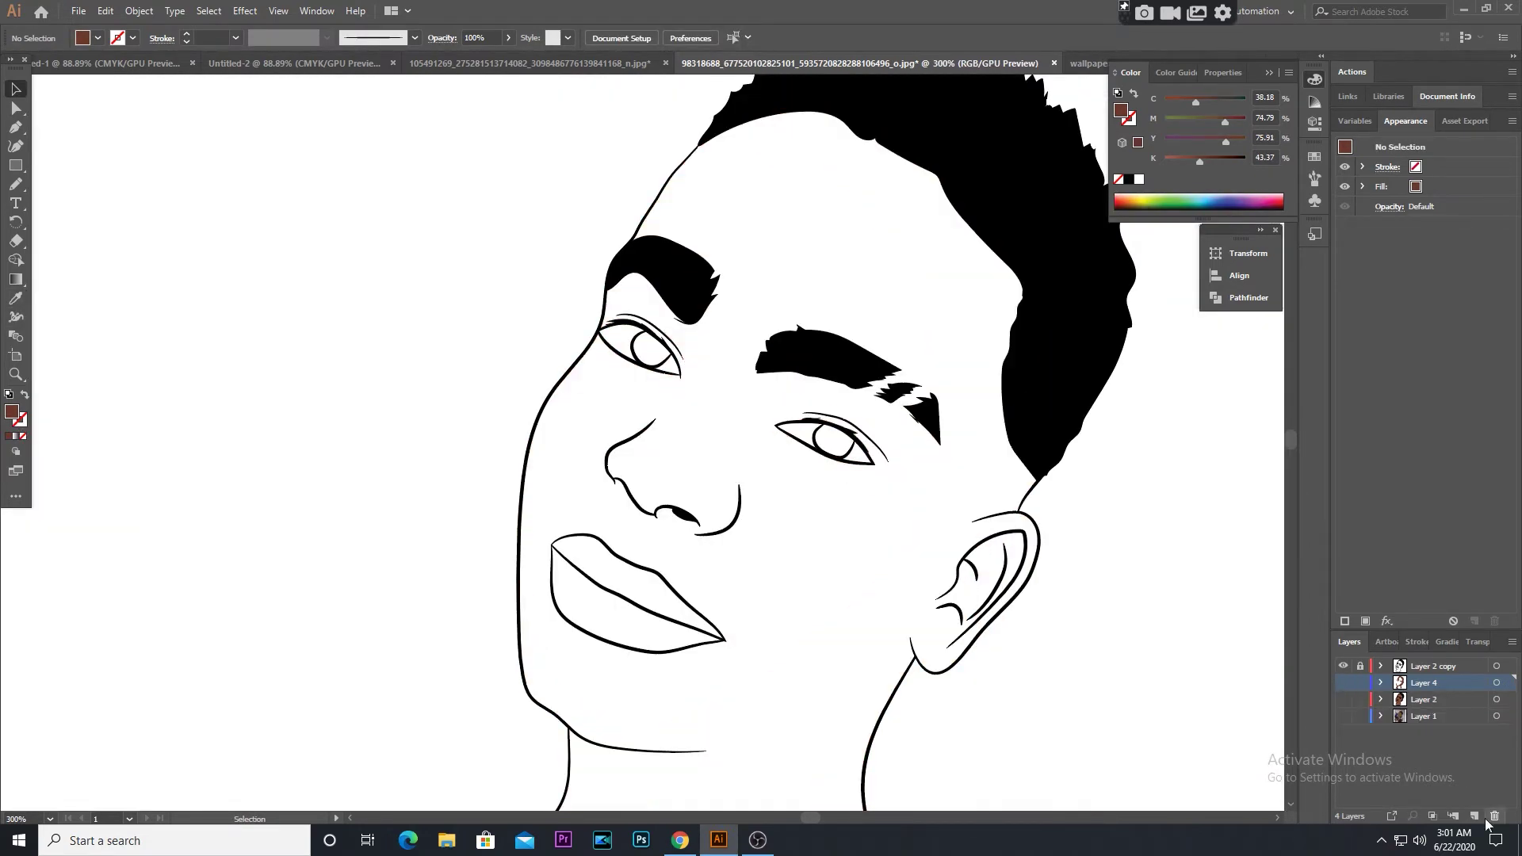
pyautogui.click(1473, 815)
pyautogui.click(1341, 732)
# Hide Layer 4's shading outlines and zoom in on the face for tracing
pyautogui.hotkey('ctrl', '+')
pyautogui.hotkey('ctrl', '+')
pyautogui.click(1342, 699)
pyautogui.scroll(-2, 702, 626)
pyautogui.scroll(-2, 784, 578)
pyautogui.press('p')
pyautogui.scroll(1, 476, 555)
pyautogui.scroll(1, 383, 530)
pyautogui.scroll(-1, 384, 529)
pyautogui.scroll(1, 444, 554)
# Start a path along the nose and give it a brown stroke with no fill
pyautogui.click(440, 571)
pyautogui.click(441, 599)
pyautogui.click(501, 607)
pyautogui.click(519, 630)
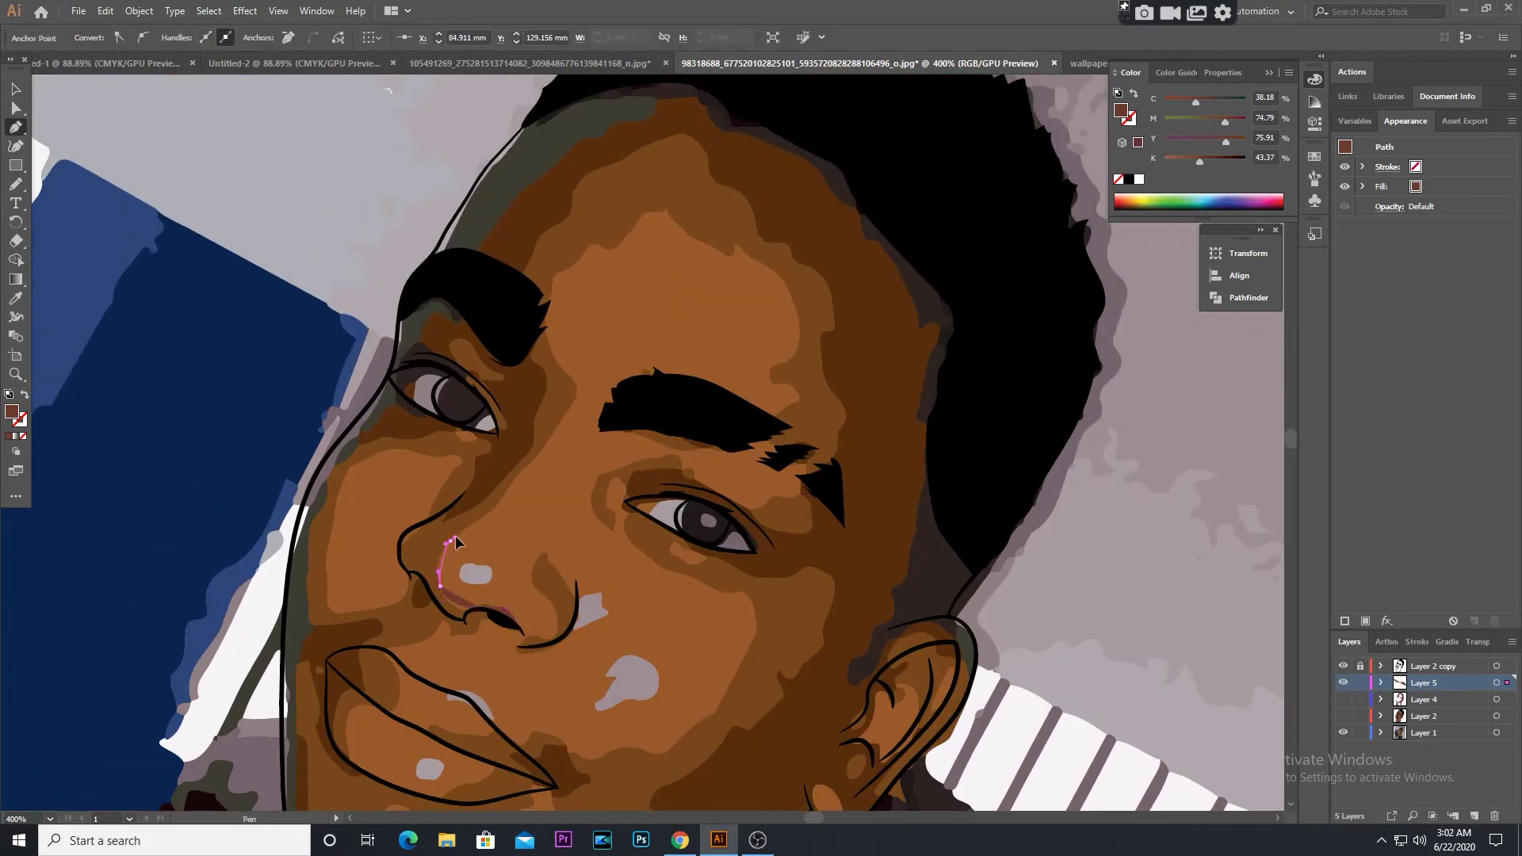
pyautogui.hotkey('shift', 'x')
pyautogui.doubleClick(19, 420)
pyautogui.press('Return')
# Trace the outline from the nose up and around the forehead to the eyebrow top
pyautogui.click(502, 503)
pyautogui.click(557, 424)
pyautogui.click(548, 339)
pyautogui.click(567, 260)
pyautogui.click(638, 232)
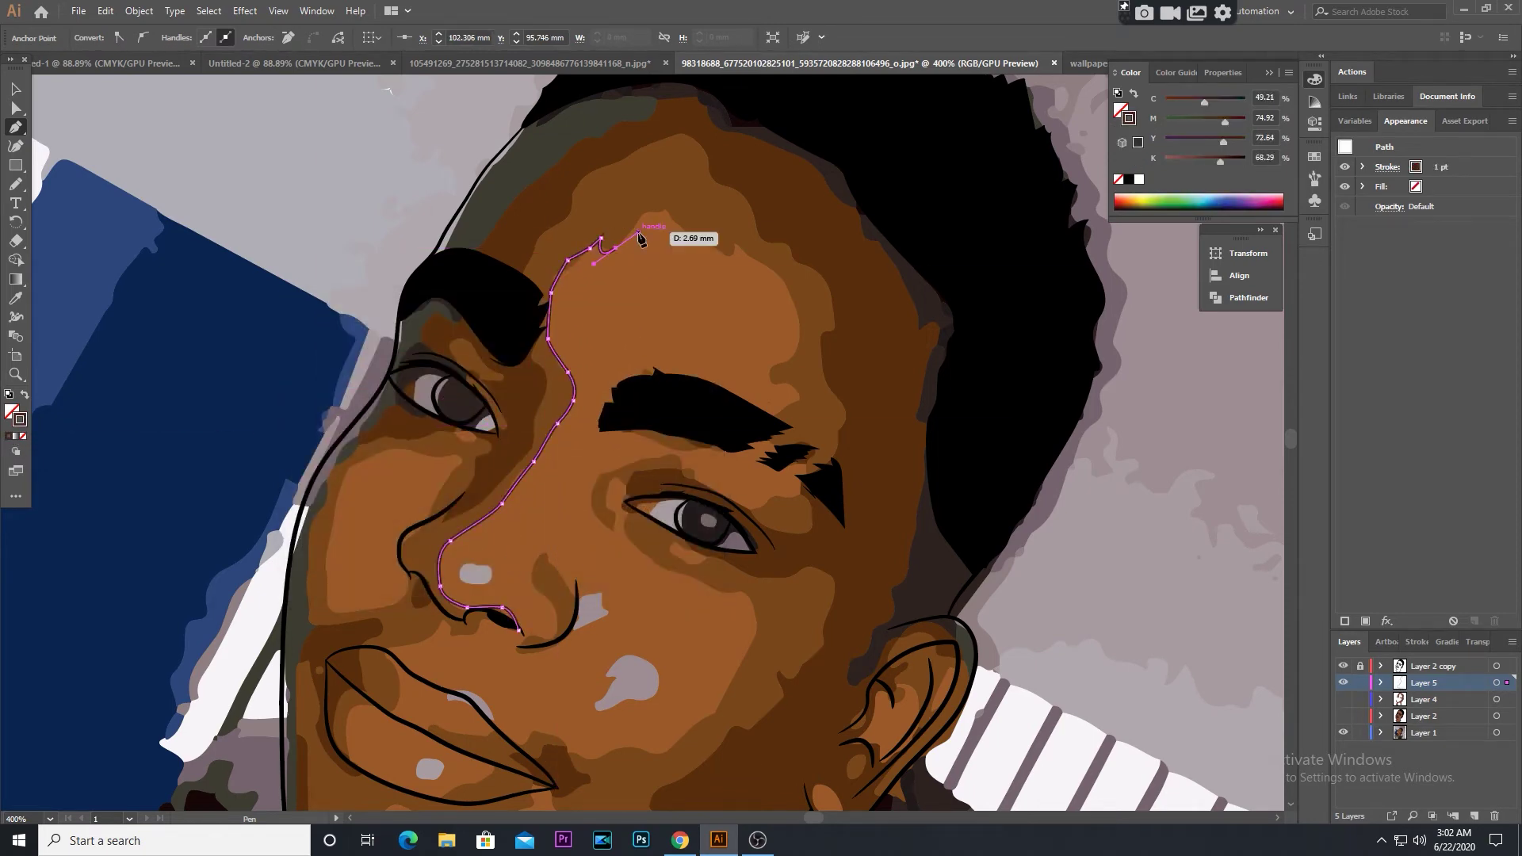
pyautogui.click(761, 247)
pyautogui.click(797, 325)
pyautogui.click(765, 370)
pyautogui.click(800, 398)
pyautogui.click(654, 370)
pyautogui.click(598, 428)
# Continue the outline under the eyebrow, around the eye socket and below the eye
pyautogui.click(644, 446)
pyautogui.click(702, 445)
pyautogui.click(765, 448)
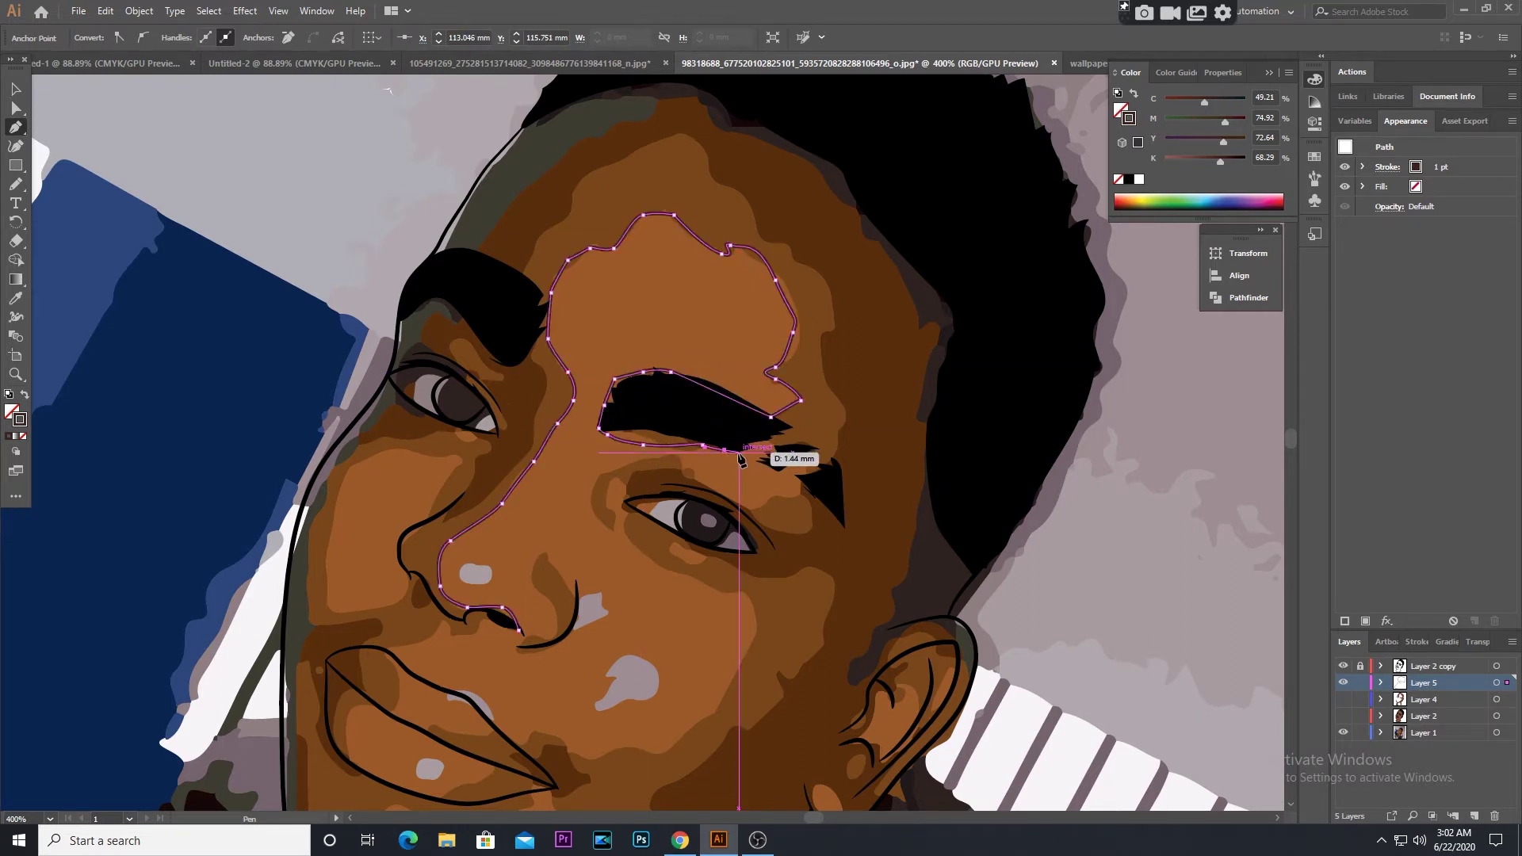
pyautogui.click(807, 474)
pyautogui.click(763, 501)
pyautogui.click(673, 458)
pyautogui.click(596, 491)
pyautogui.click(604, 538)
pyautogui.click(648, 559)
pyautogui.click(696, 581)
pyautogui.click(714, 591)
pyautogui.moveTo(735, 596); pyautogui.dragTo(706, 507)
# Trace down the cheek, around the mouth corner and toward the chin
pyautogui.click(731, 512)
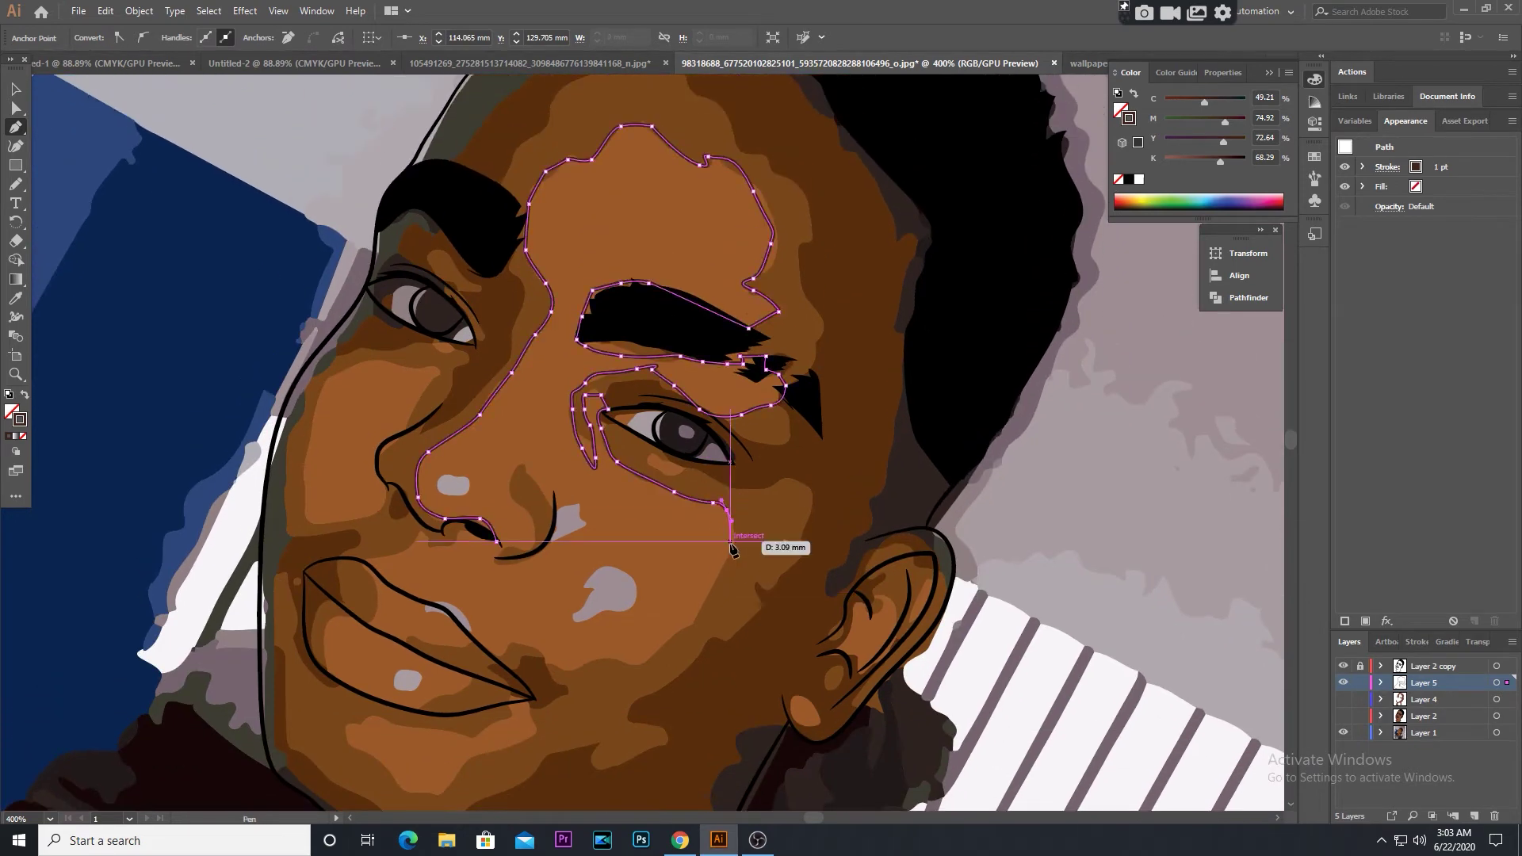
pyautogui.click(735, 560)
pyautogui.scroll(-4, 729, 587)
pyautogui.click(701, 480)
pyautogui.click(565, 525)
pyautogui.click(504, 497)
pyautogui.click(539, 550)
pyautogui.click(516, 595)
pyautogui.click(471, 615)
pyautogui.click(449, 644)
pyautogui.click(390, 626)
# Trace along the bottom of the lower lip and back across its top
pyautogui.click(353, 593)
pyautogui.click(407, 576)
pyautogui.click(476, 587)
pyautogui.click(516, 563)
pyautogui.click(396, 560)
pyautogui.click(321, 516)
# Trace around the upper lip, nostril and nose, then up the left cheek to the eye
pyautogui.scroll(3, 314, 510)
pyautogui.click(305, 594)
pyautogui.click(315, 532)
pyautogui.click(380, 524)
pyautogui.click(425, 501)
pyautogui.click(438, 515)
pyautogui.click(382, 479)
pyautogui.click(315, 491)
pyautogui.click(308, 450)
pyautogui.click(328, 350)
pyautogui.click(400, 325)
pyautogui.click(432, 332)
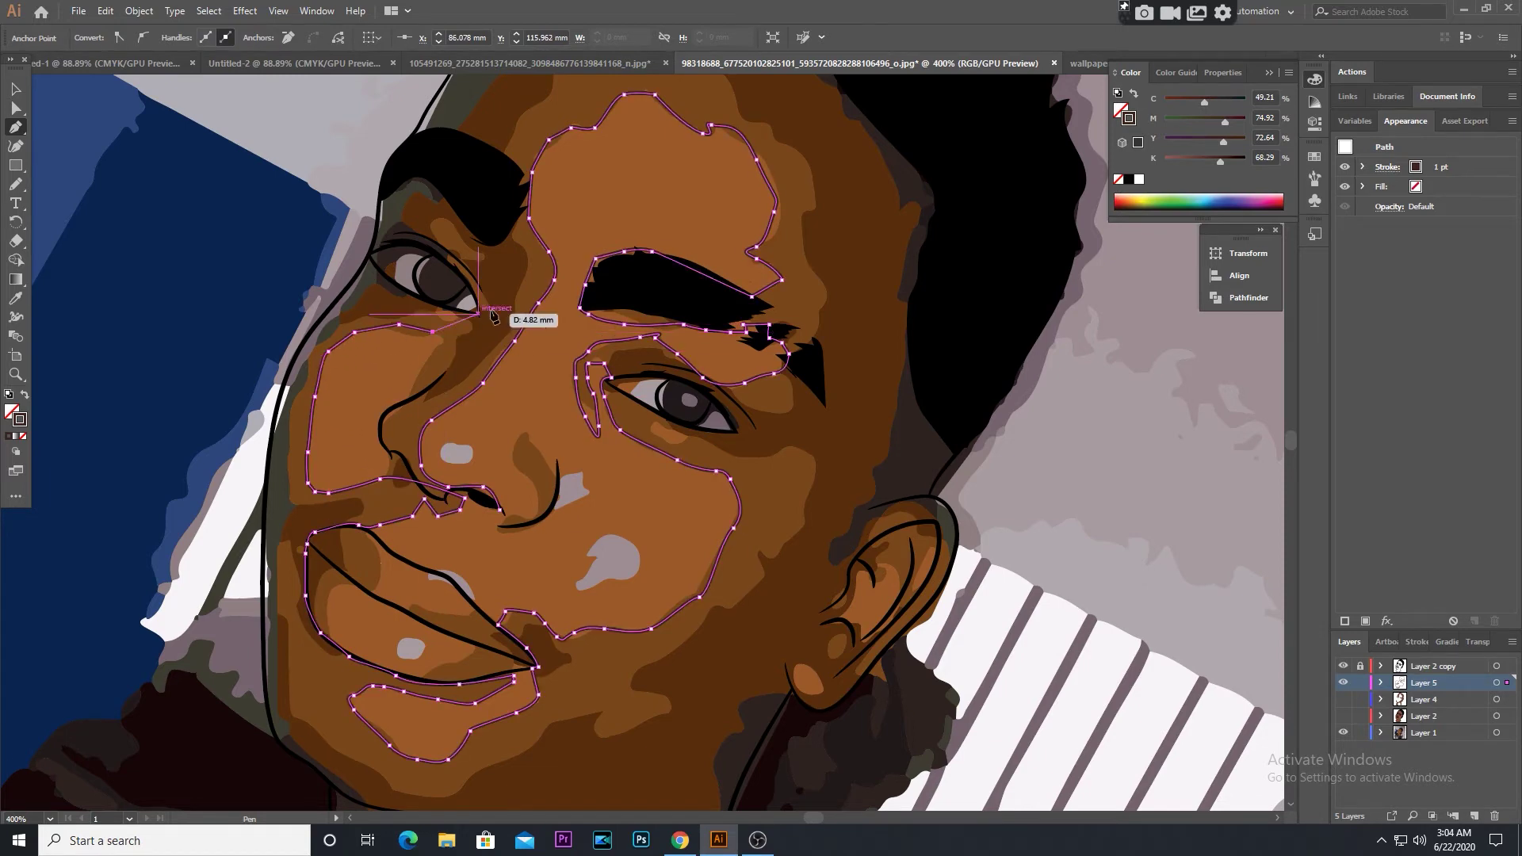
# Trace down beside the nose from the eye and begin a new short outline nearby
pyautogui.scroll(3, 475, 333)
pyautogui.click(386, 501)
pyautogui.click(358, 569)
pyautogui.click(385, 584)
pyautogui.click(402, 526)
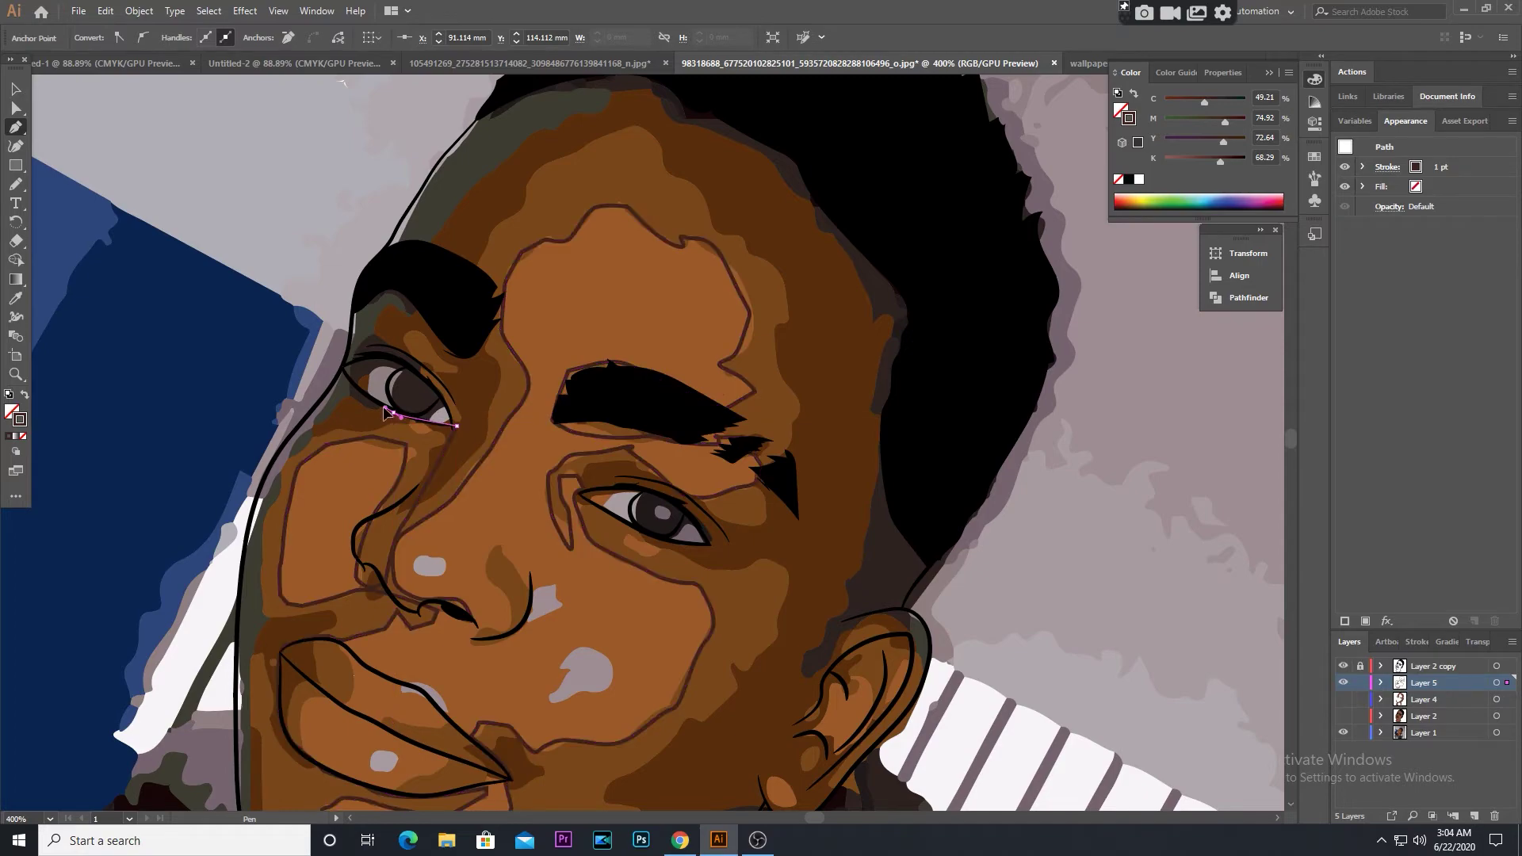
# Start a Pen outline along the left edge of the face
pyautogui.moveTo(341, 376); pyautogui.dragTo(452, 241)
pyautogui.click(402, 315)
pyautogui.click(383, 342)
pyautogui.click(365, 404)
pyautogui.scroll(-1, 365, 408)
pyautogui.scroll(3, 577, 544)
# Trace the outline along the dark shoulder edge and down the neck
pyautogui.moveTo(578, 544)
pyautogui.mouseDown()
pyautogui.moveTo(613, 325)
pyautogui.moveTo(602, 166)
pyautogui.mouseUp()
pyautogui.moveTo(602, 602); pyautogui.dragTo(555, 325)
pyautogui.click(540, 326)
pyautogui.click(553, 337)
pyautogui.click(593, 363)
pyautogui.click(630, 400)
pyautogui.moveTo(657, 412); pyautogui.dragTo(585, 180)
pyautogui.click(639, 263)
pyautogui.click(604, 399)
pyautogui.click(530, 565)
pyautogui.click(494, 652)
pyautogui.moveTo(606, 744); pyautogui.dragTo(436, 570)
# Trace the light-and-dark skin edge and close the neck shade outline
pyautogui.click(849, 406)
pyautogui.click(903, 350)
pyautogui.moveTo(777, 190); pyautogui.dragTo(714, 452)
pyautogui.click(605, 403)
pyautogui.click(723, 403)
pyautogui.click(860, 502)
pyautogui.click(864, 585)
pyautogui.click(846, 645)
pyautogui.click(840, 678)
pyautogui.click(853, 707)
pyautogui.moveTo(879, 739); pyautogui.dragTo(603, 428)
pyautogui.click(505, 596)
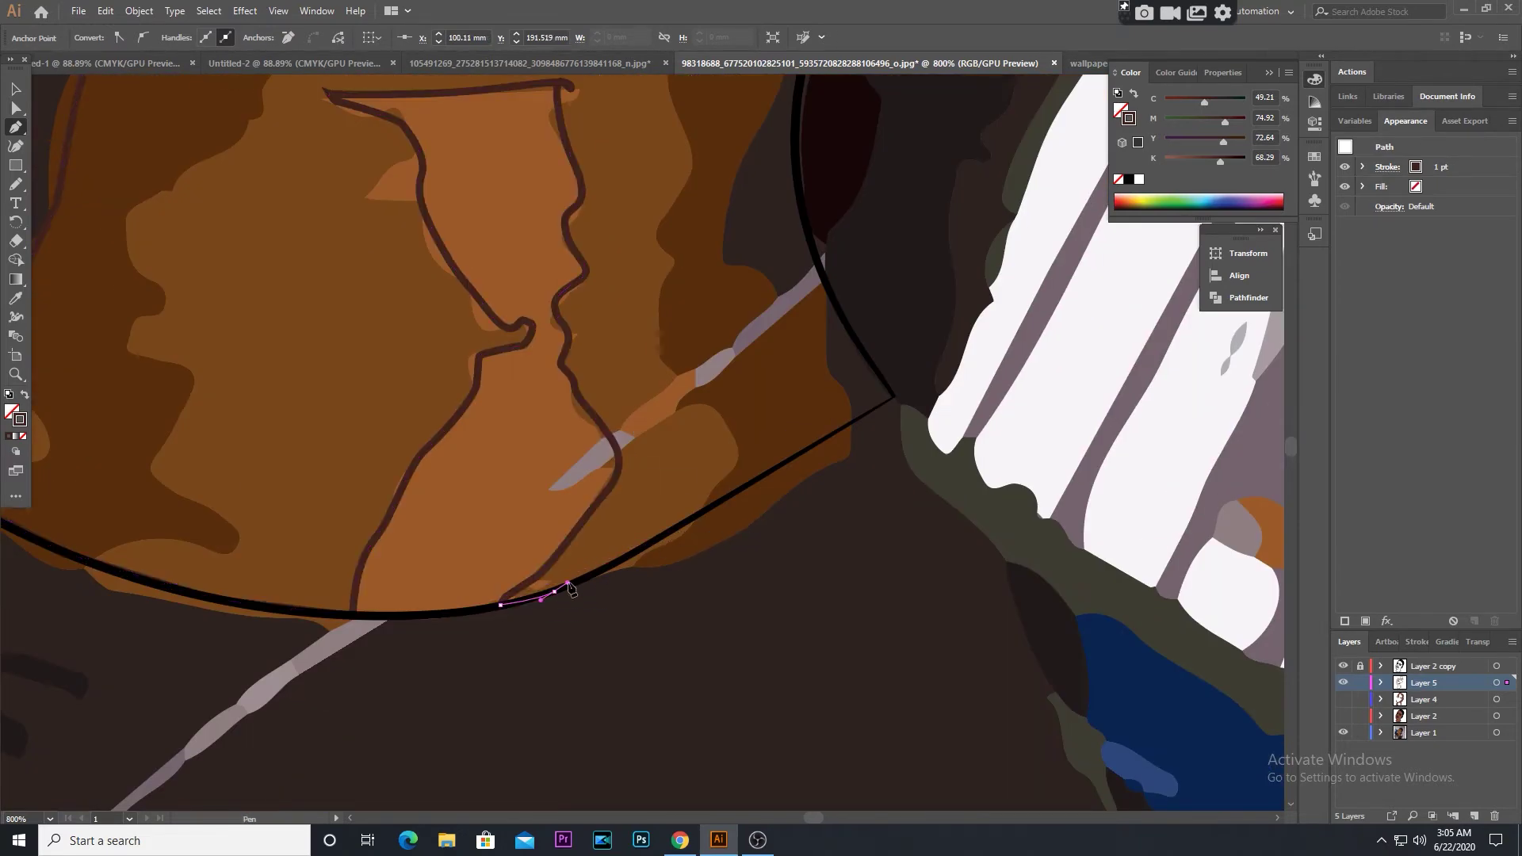
# Draw a new curved outline along the jaw and up around the ear
pyautogui.click(919, 393)
pyautogui.moveTo(842, 404)
pyautogui.mouseDown()
pyautogui.moveTo(836, 305)
pyautogui.moveTo(841, 507)
pyautogui.moveTo(602, 645)
pyautogui.mouseUp()
pyautogui.click(610, 639)
pyautogui.click(694, 603)
pyautogui.click(739, 549)
pyautogui.click(812, 476)
pyautogui.click(869, 403)
pyautogui.click(894, 324)
pyautogui.click(850, 266)
pyautogui.click(724, 293)
pyautogui.click(741, 343)
pyautogui.click(783, 401)
pyautogui.moveTo(786, 425); pyautogui.dragTo(808, 420)
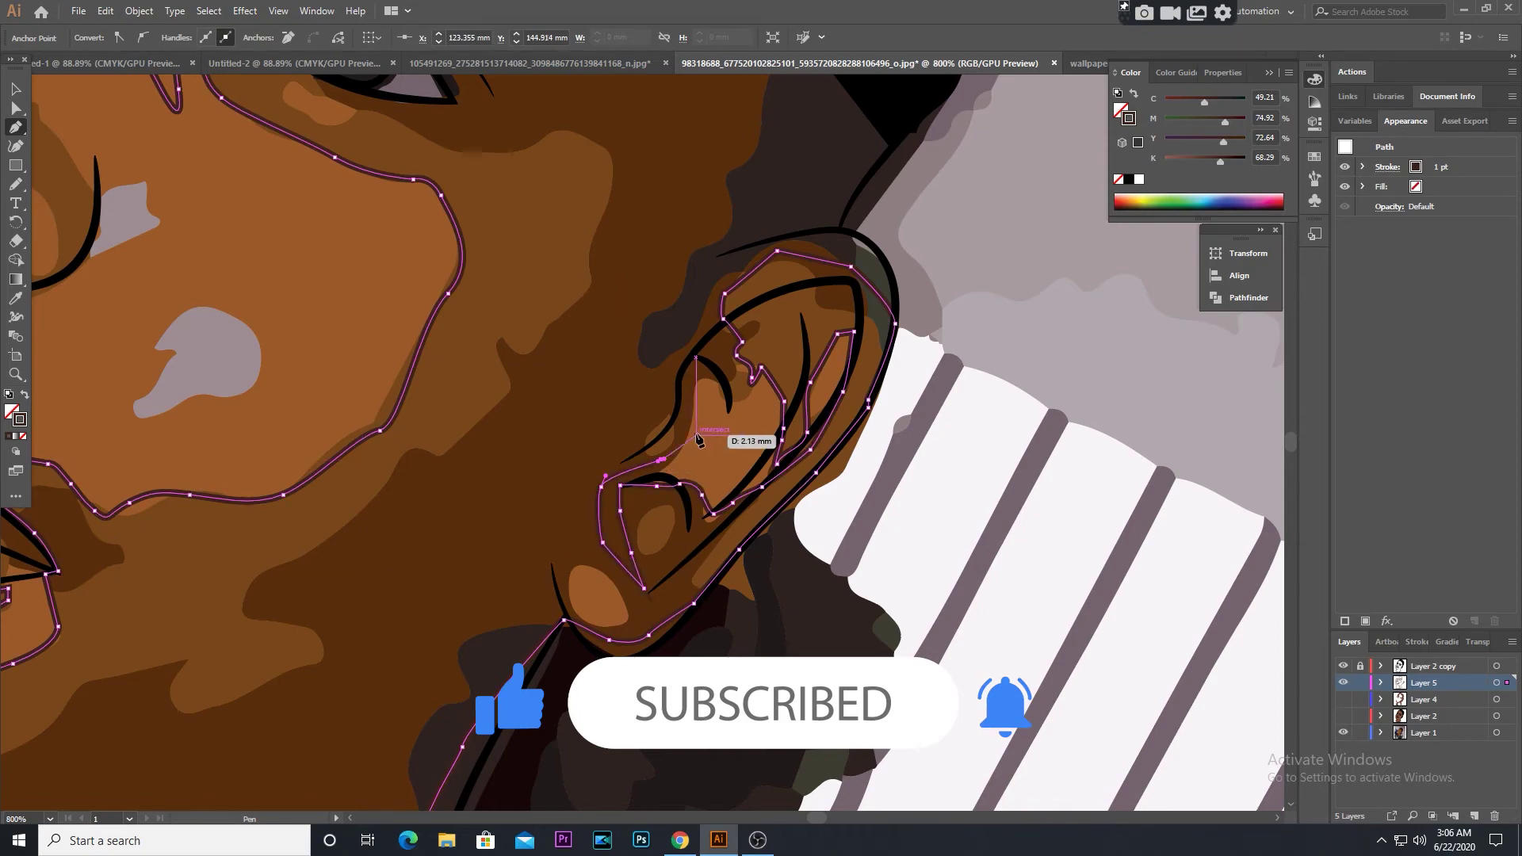
# Trace a curved outline following the hairline
pyautogui.moveTo(699, 440); pyautogui.dragTo(698, 713)
pyautogui.click(916, 570)
pyautogui.click(1008, 461)
pyautogui.click(808, 373)
pyautogui.click(583, 420)
pyautogui.moveTo(564, 433); pyautogui.dragTo(497, 489)
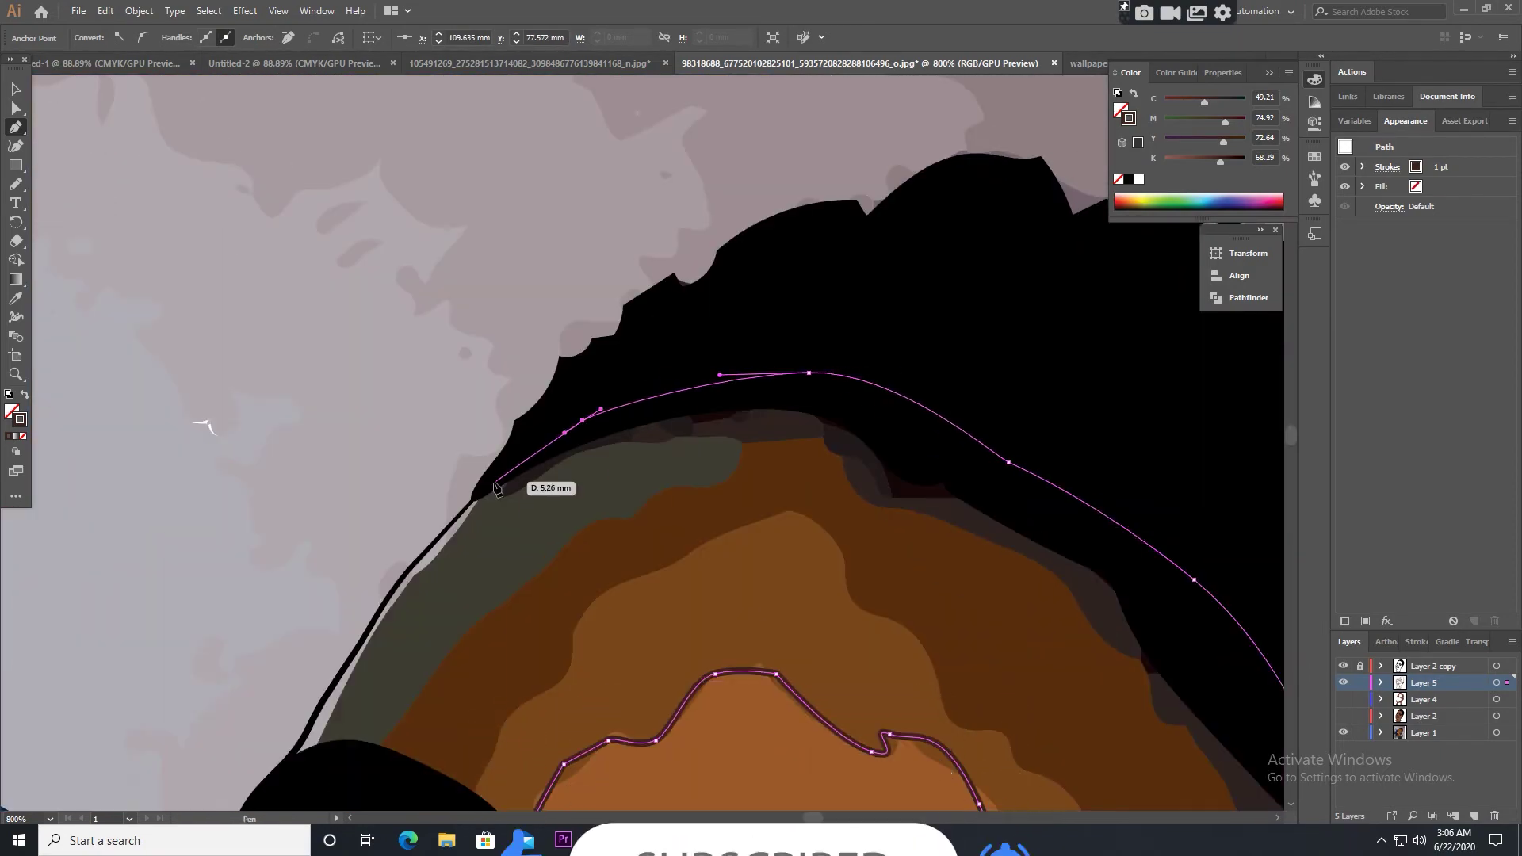
pyautogui.scroll(-10, 496, 489)
pyautogui.scroll(-3, 365, 380)
pyautogui.click(362, 378)
# Place anchors along the upper eyelid and a curved anchor on the nose, then zoom out
pyautogui.click(493, 451)
pyautogui.click(529, 493)
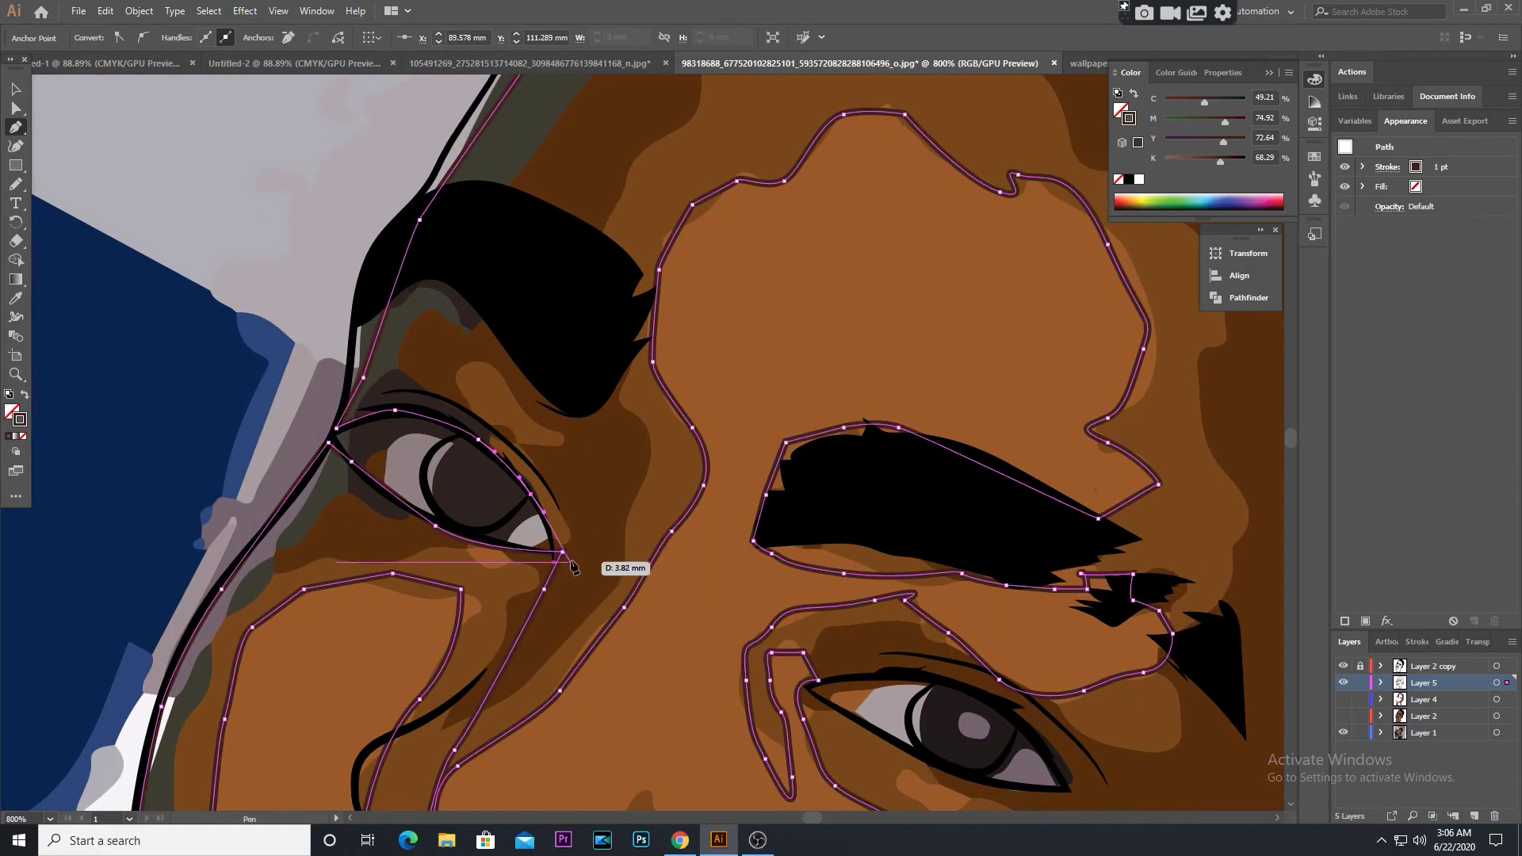
pyautogui.scroll(-3, 547, 507)
pyautogui.moveTo(360, 523); pyautogui.dragTo(293, 508)
pyautogui.scroll(-2, 293, 507)
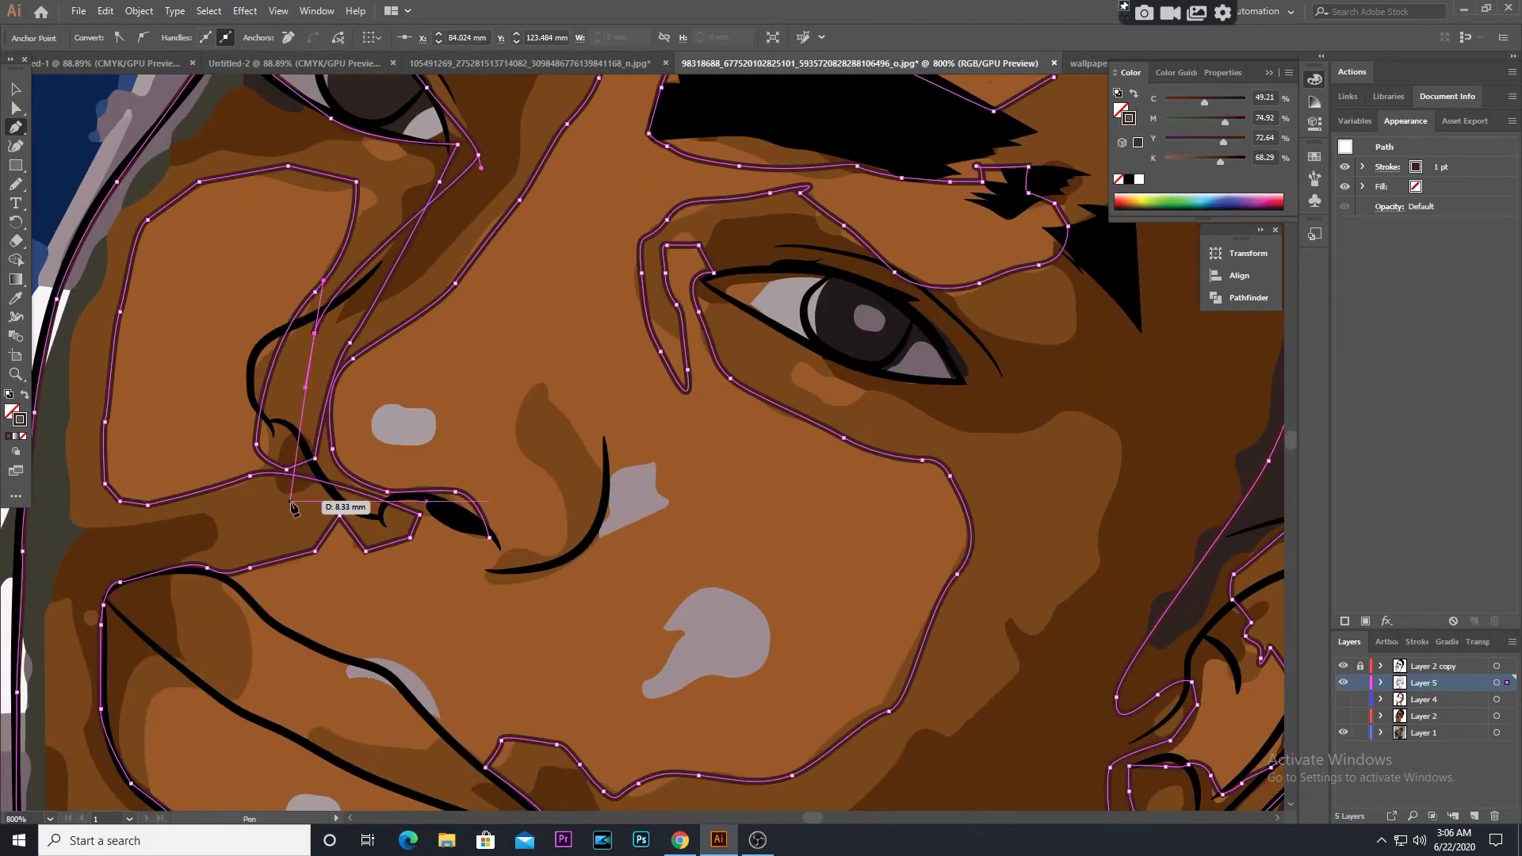
pyautogui.hotkey('ctrl', '-')
pyautogui.hotkey('ctrl', '-')
pyautogui.hotkey('ctrl', '-')
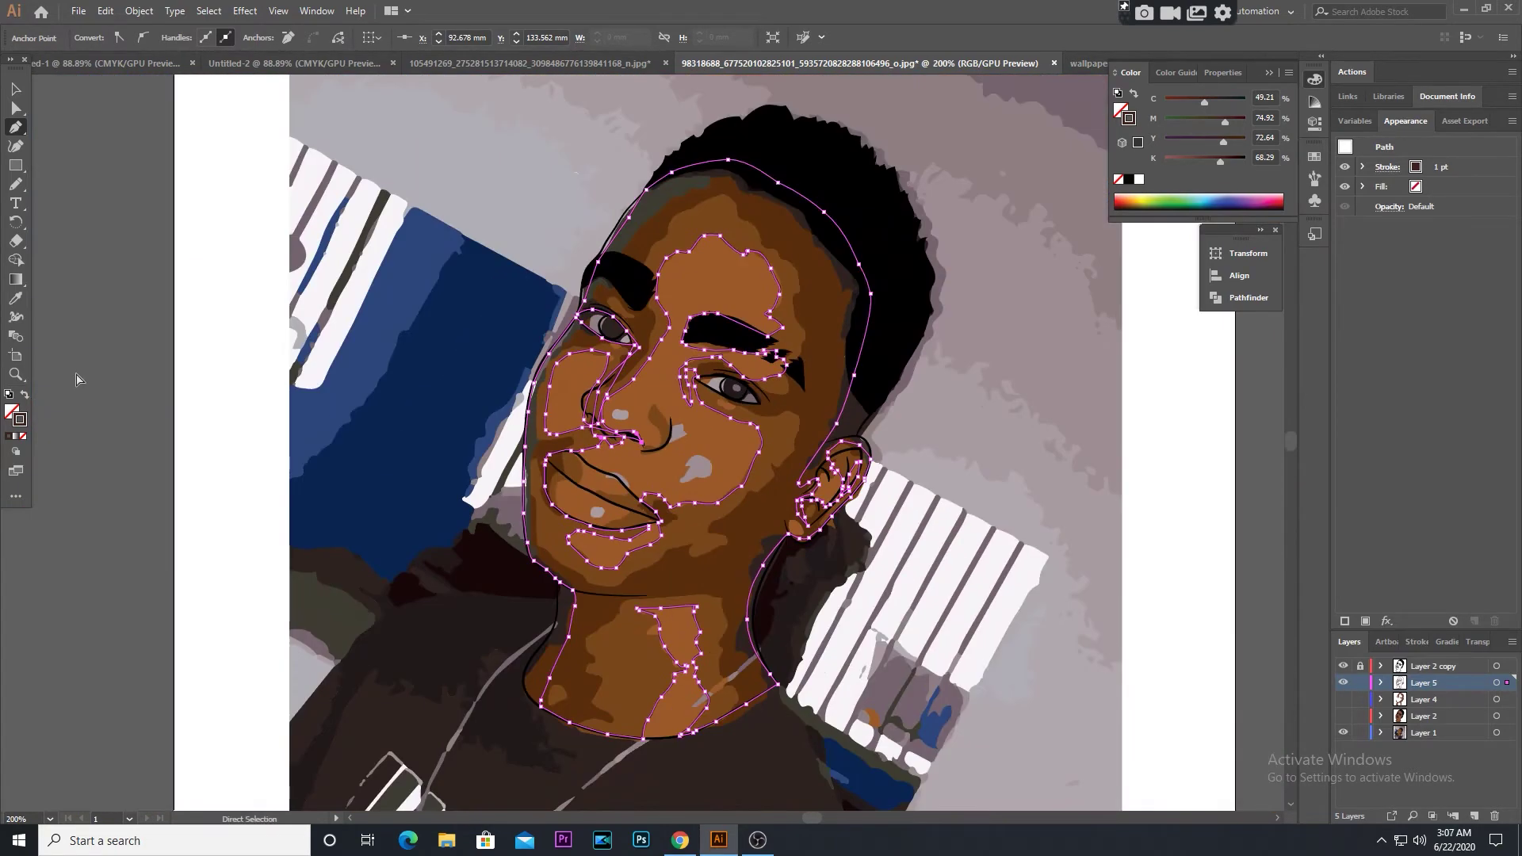
# Show the colour layers and fill the face path with an eyedropper-sampled brown
pyautogui.moveTo(1342, 731); pyautogui.dragTo(1342, 699)
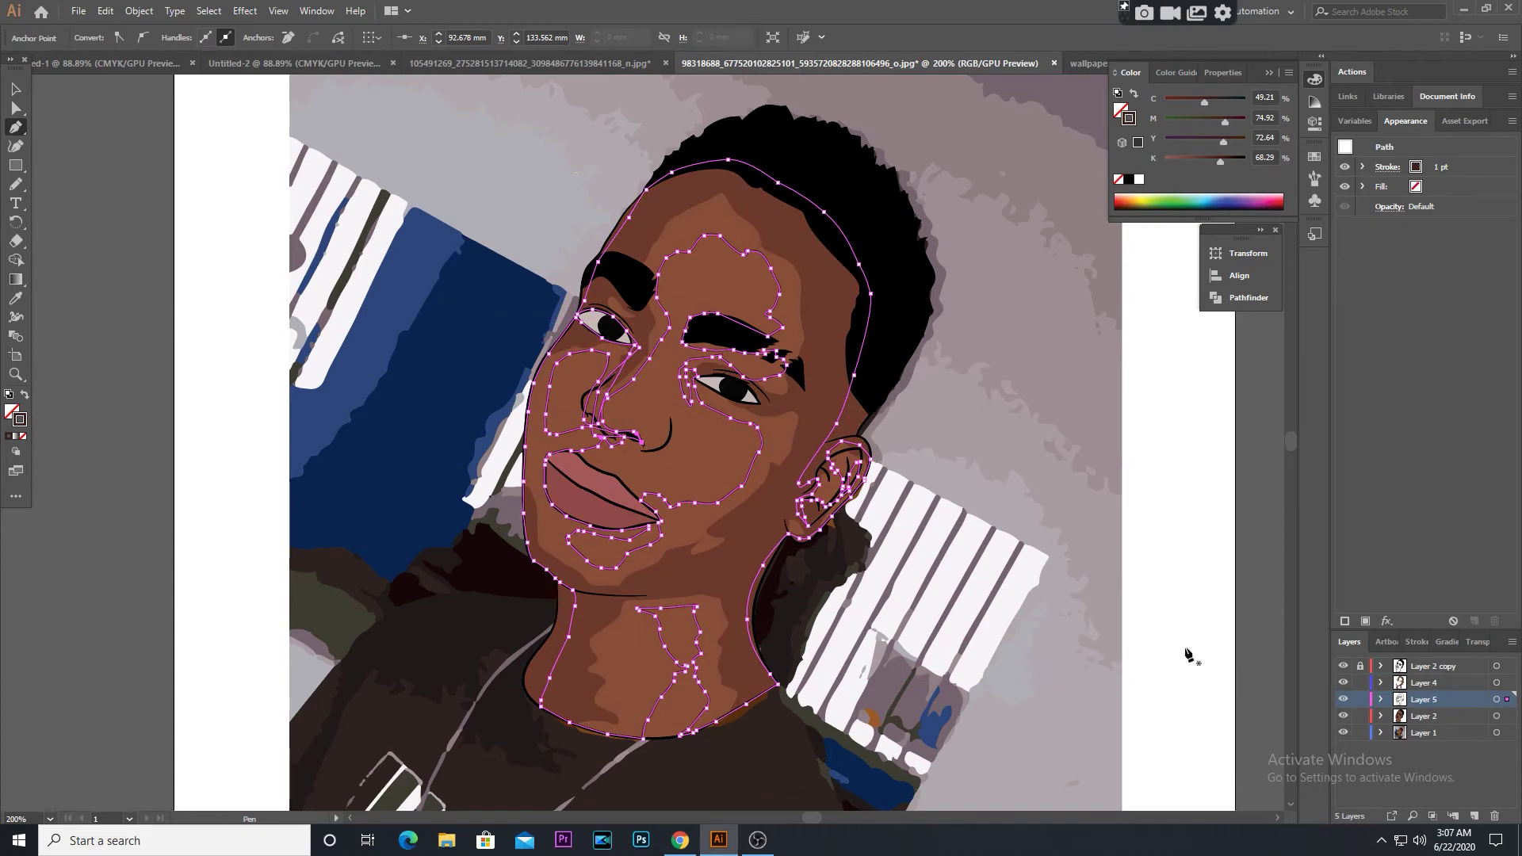
pyautogui.click(16, 299)
pyautogui.click(624, 283)
pyautogui.doubleClick(11, 412)
pyautogui.click(673, 357)
pyautogui.hotkey('ctrl', 'shift', 'a')
# Zoom in and select the skin shape covering the eye
pyautogui.hotkey('ctrl', '+')
pyautogui.press('a')
pyautogui.press('v')
pyautogui.click(519, 317)
pyautogui.hotkey('ctrl', '+')
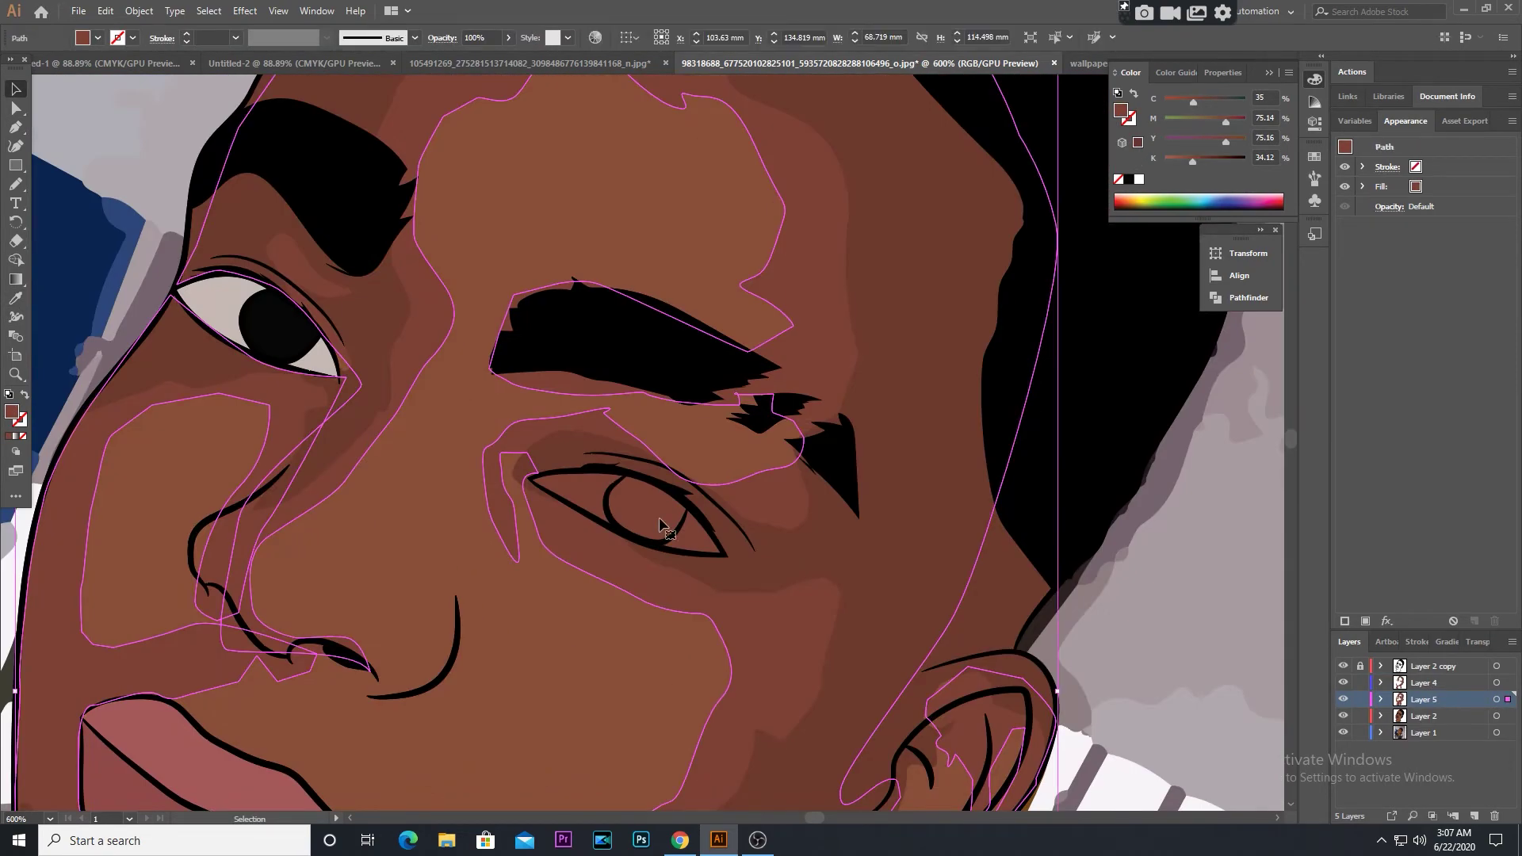
pyautogui.hotkey('ctrl', '+')
# Erase the skin covering the eye white, pupil and left corner of the eye
pyautogui.click(16, 240)
pyautogui.rightClick(685, 366)
pyautogui.press('Return')
pyautogui.press('Return')
pyautogui.moveTo(586, 349)
pyautogui.mouseDown()
pyautogui.moveTo(679, 349)
pyautogui.moveTo(740, 384)
pyautogui.moveTo(696, 398)
pyautogui.mouseUp()
pyautogui.rightClick(689, 394)
pyautogui.doubleClick(23, 233)
pyautogui.press('Return')
pyautogui.moveTo(535, 329); pyautogui.dragTo(611, 337)
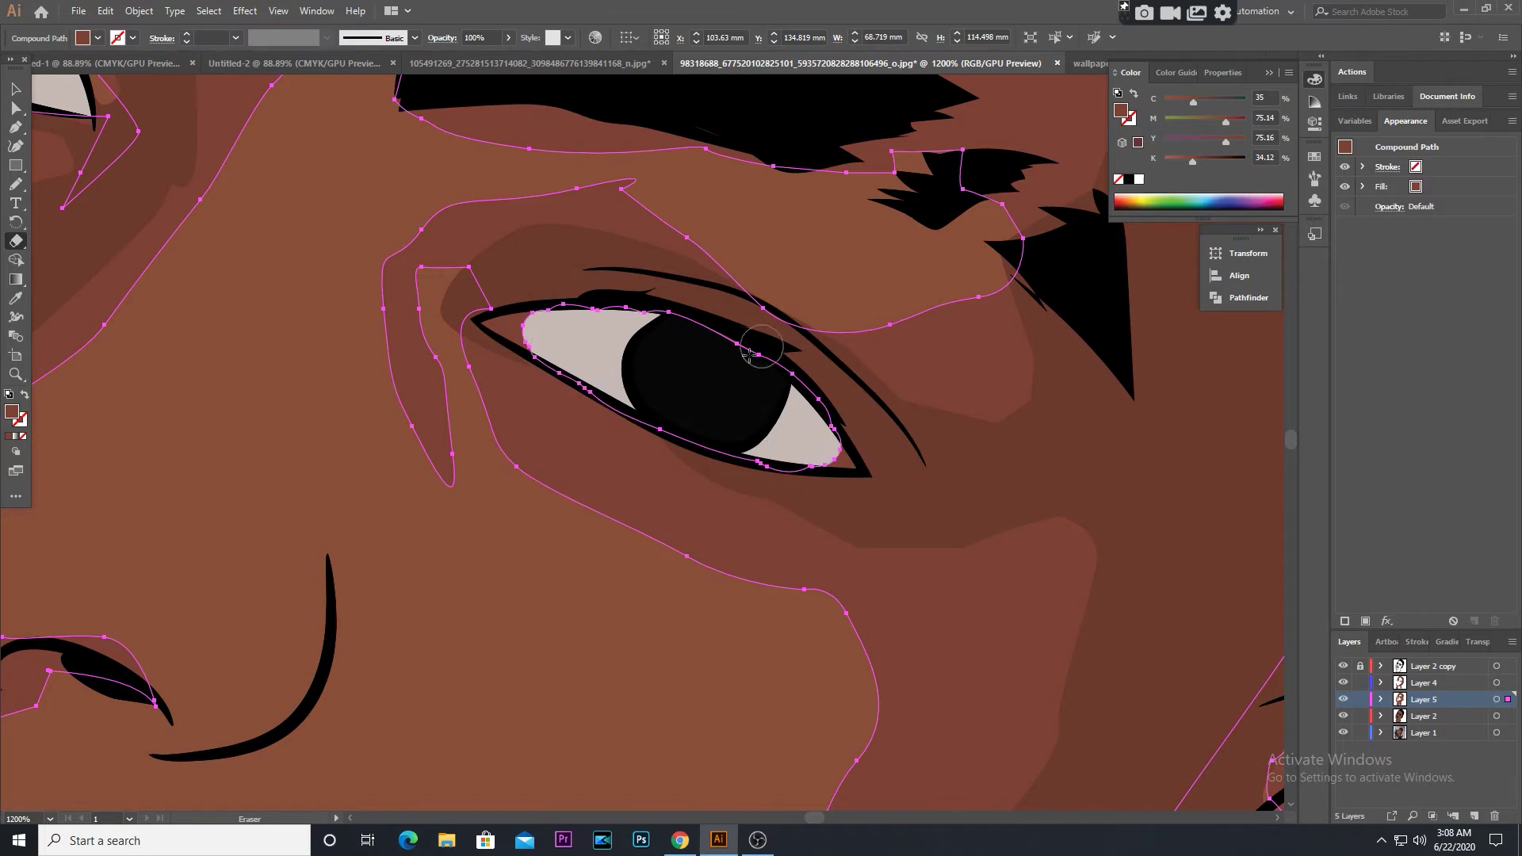
pyautogui.press('v')
pyautogui.click(260, 379)
pyautogui.hotkey('ctrl', '-')
pyautogui.hotkey('ctrl', '-')
pyautogui.hotkey('ctrl', '-')
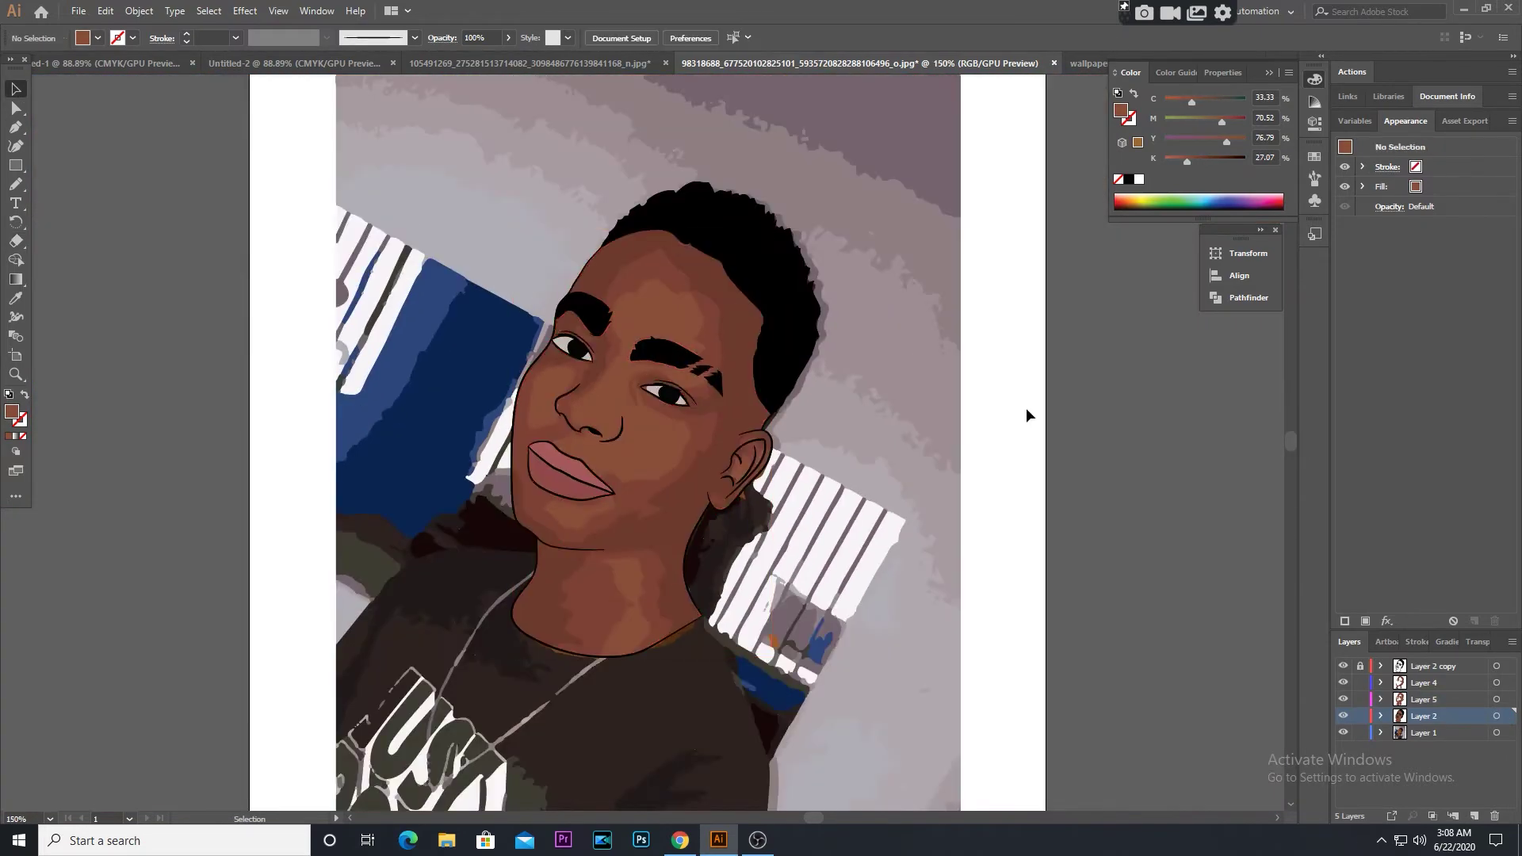
# Hide the background photo and Layer 4, showing the posterized Layer 1 photo and Layer 5
pyautogui.click(1344, 732)
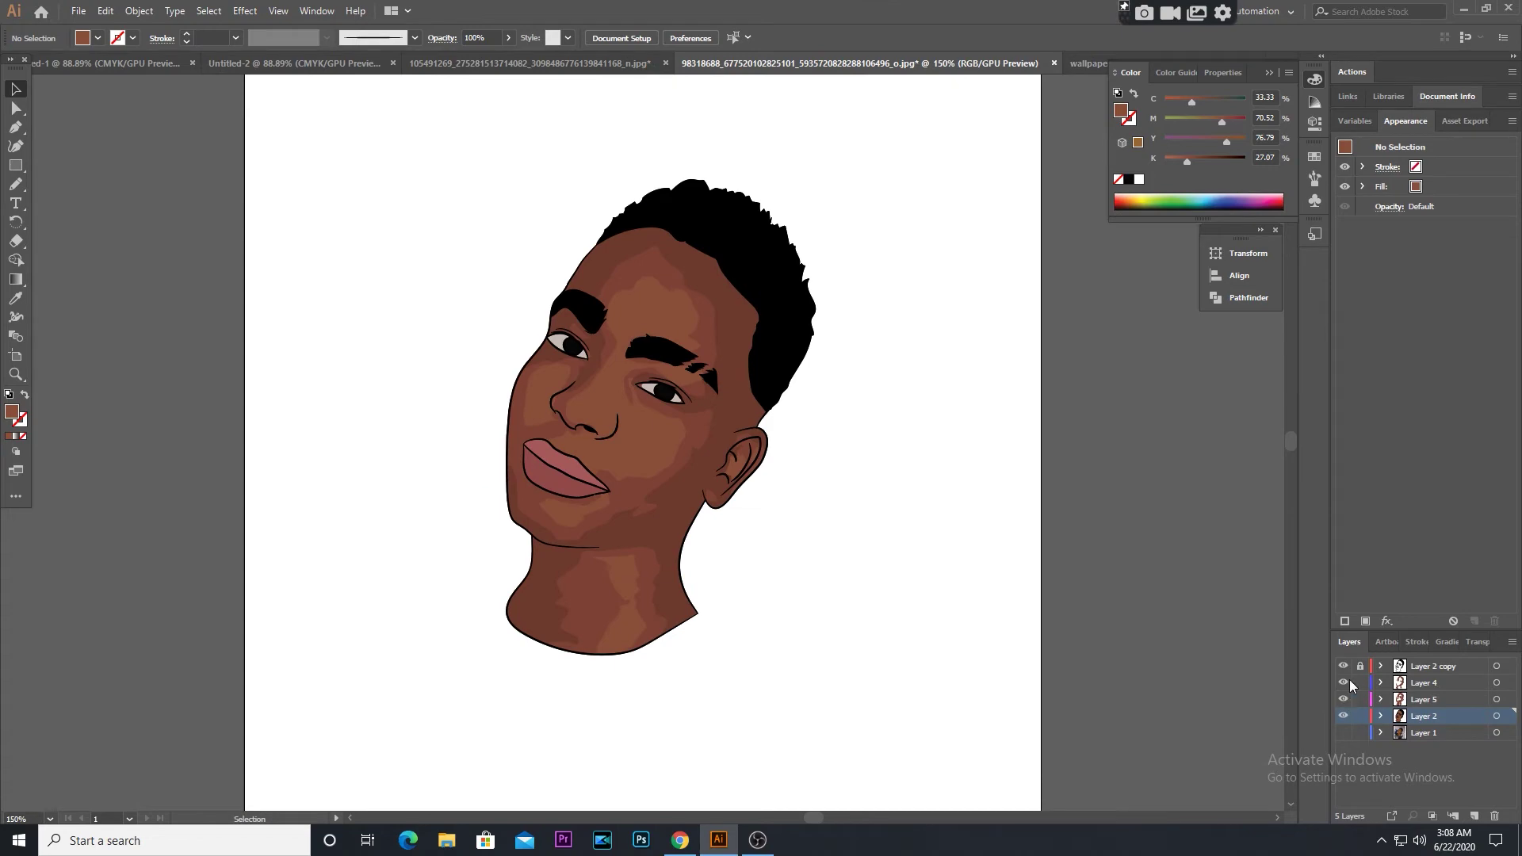
pyautogui.click(1344, 682)
pyautogui.click(1343, 715)
pyautogui.hotkey('ctrl', '+')
pyautogui.hotkey('ctrl', '+')
pyautogui.hotkey('ctrl', '+')
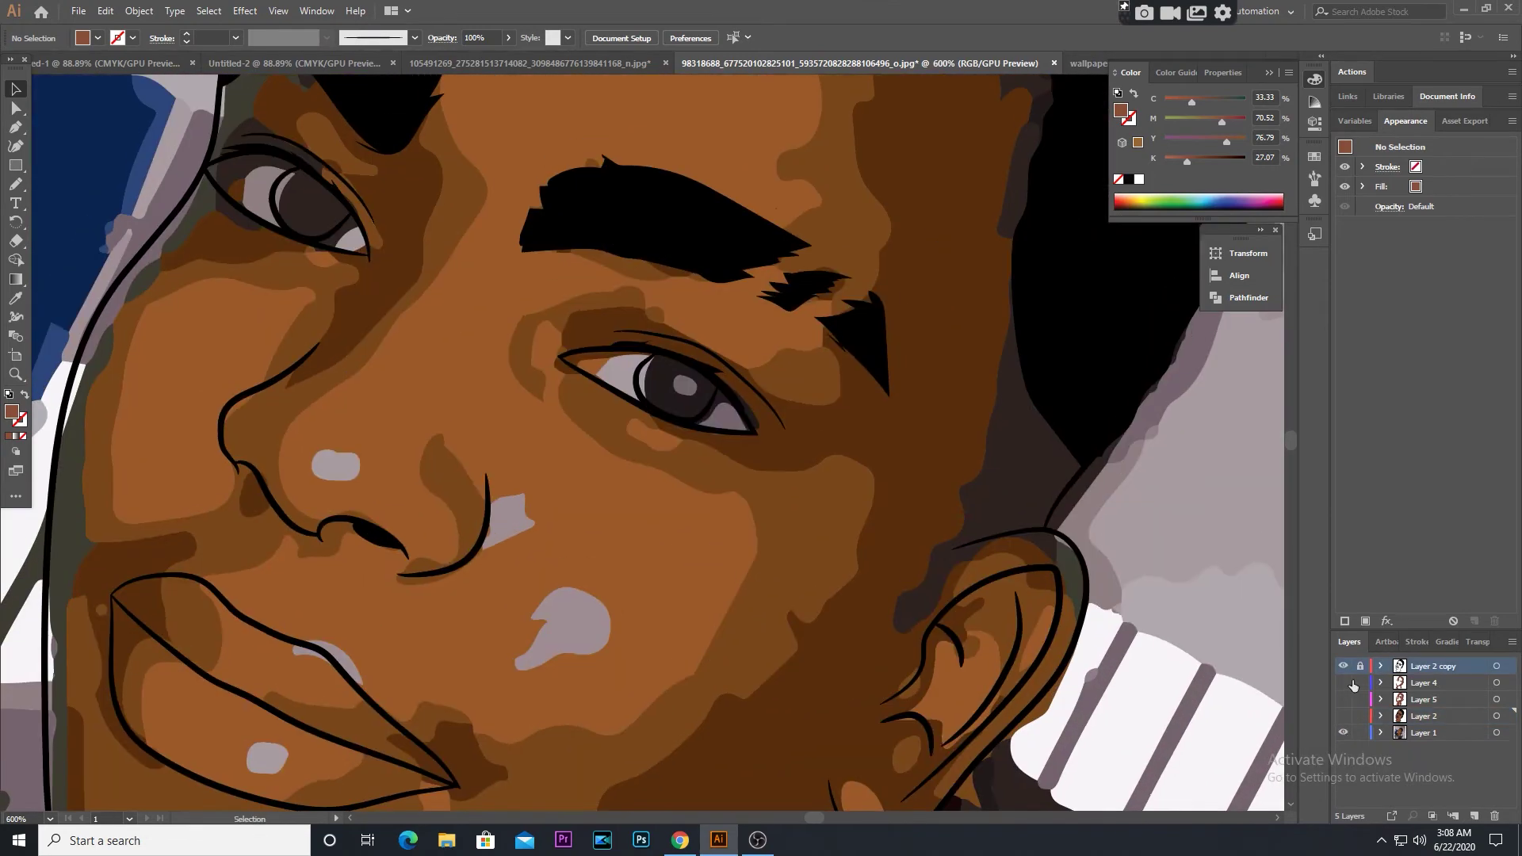
pyautogui.click(1343, 682)
pyautogui.press('n')
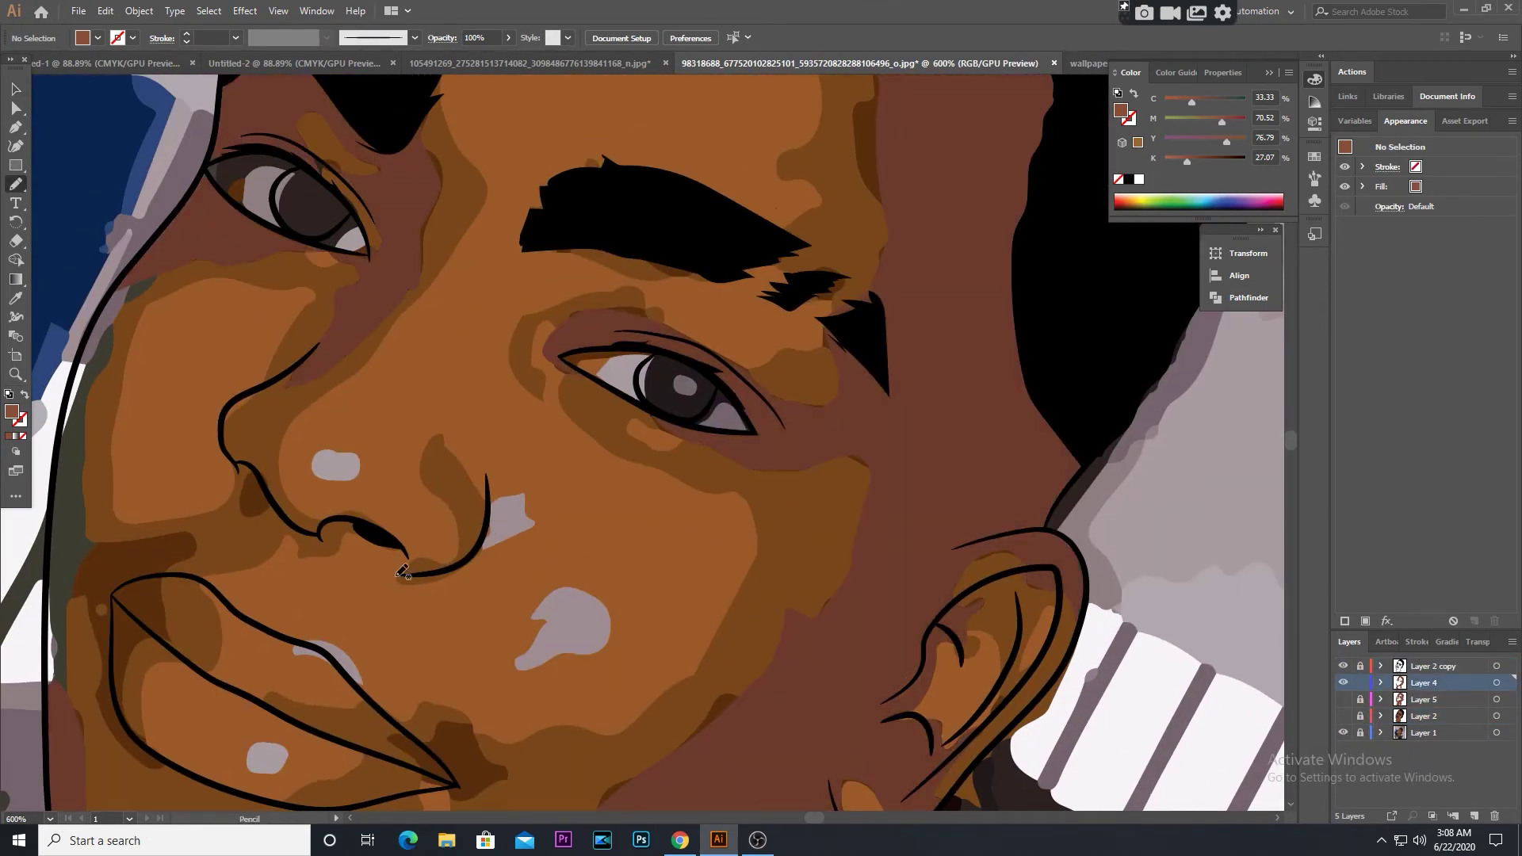
pyautogui.click(1342, 699)
pyautogui.click(1343, 683)
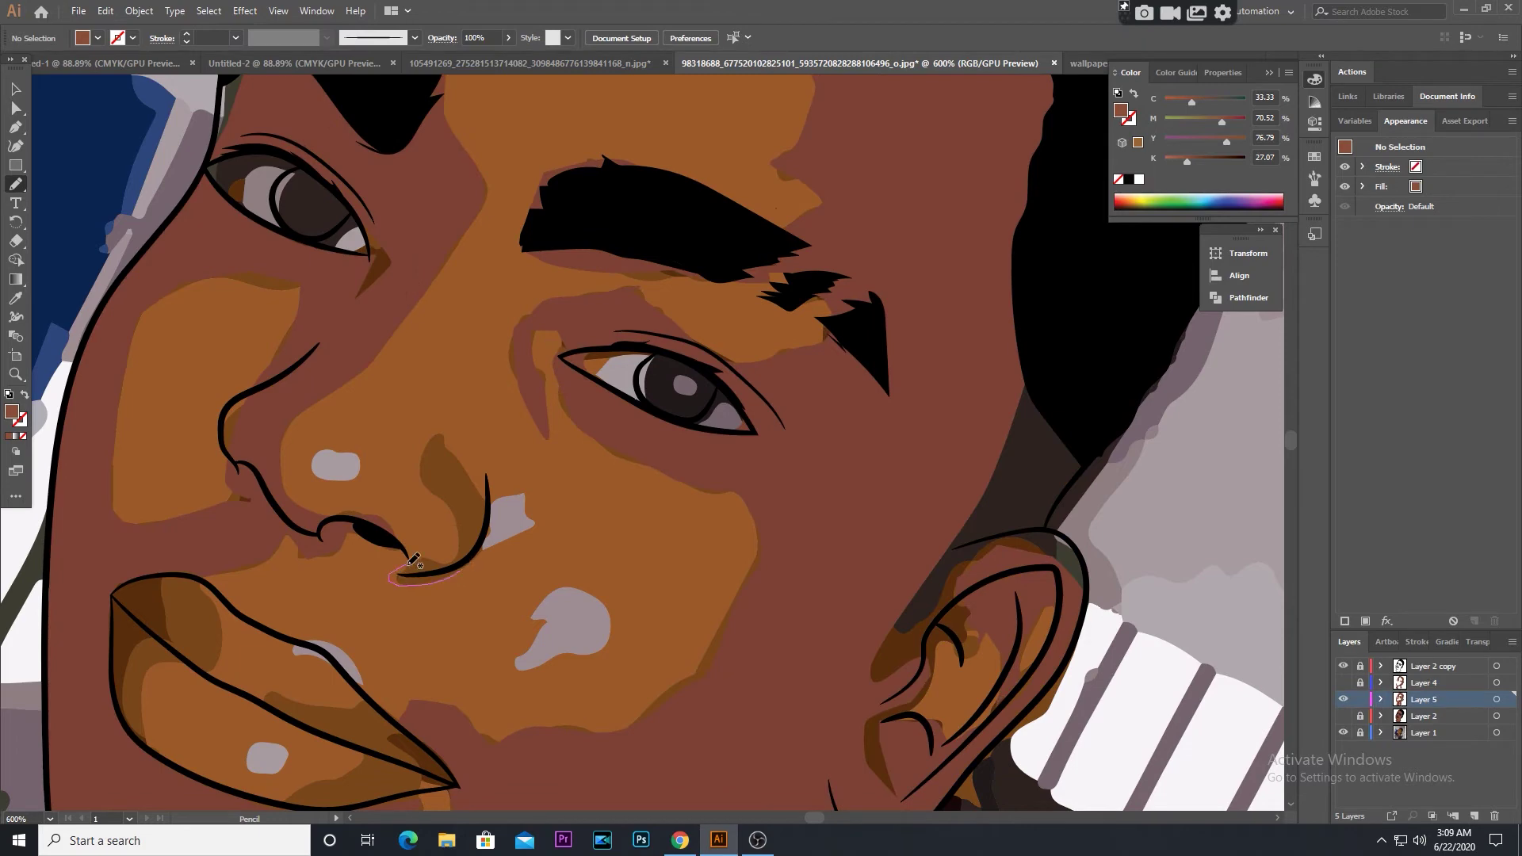
# Draw Pencil shading shapes along the nose and around the ear, then hide Layer 5
pyautogui.moveTo(466, 564); pyautogui.dragTo(472, 559)
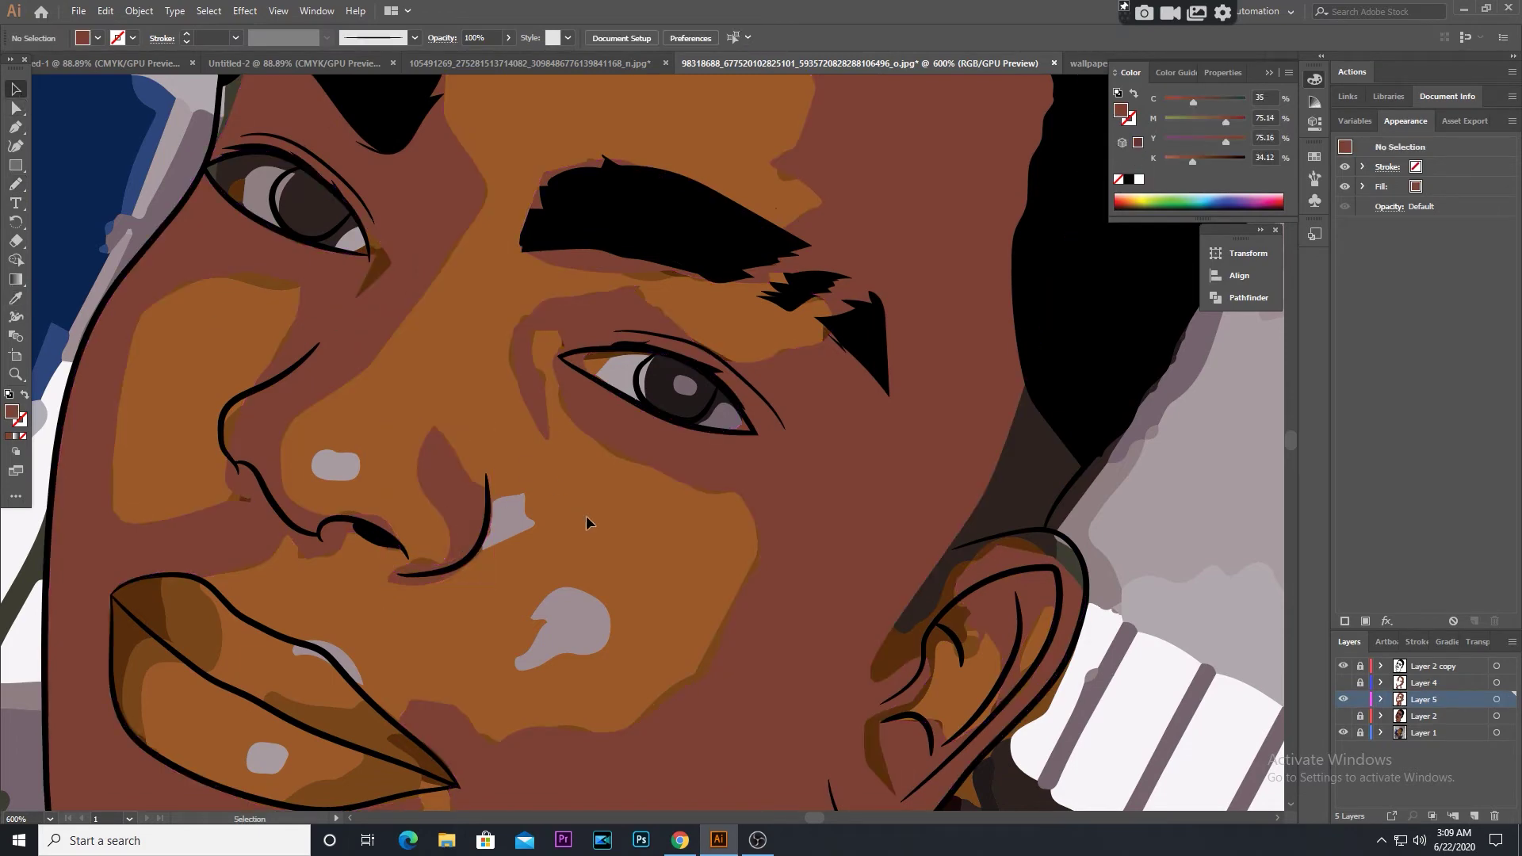
pyautogui.scroll(-3, 586, 515)
pyautogui.hscroll(5, 586, 515)
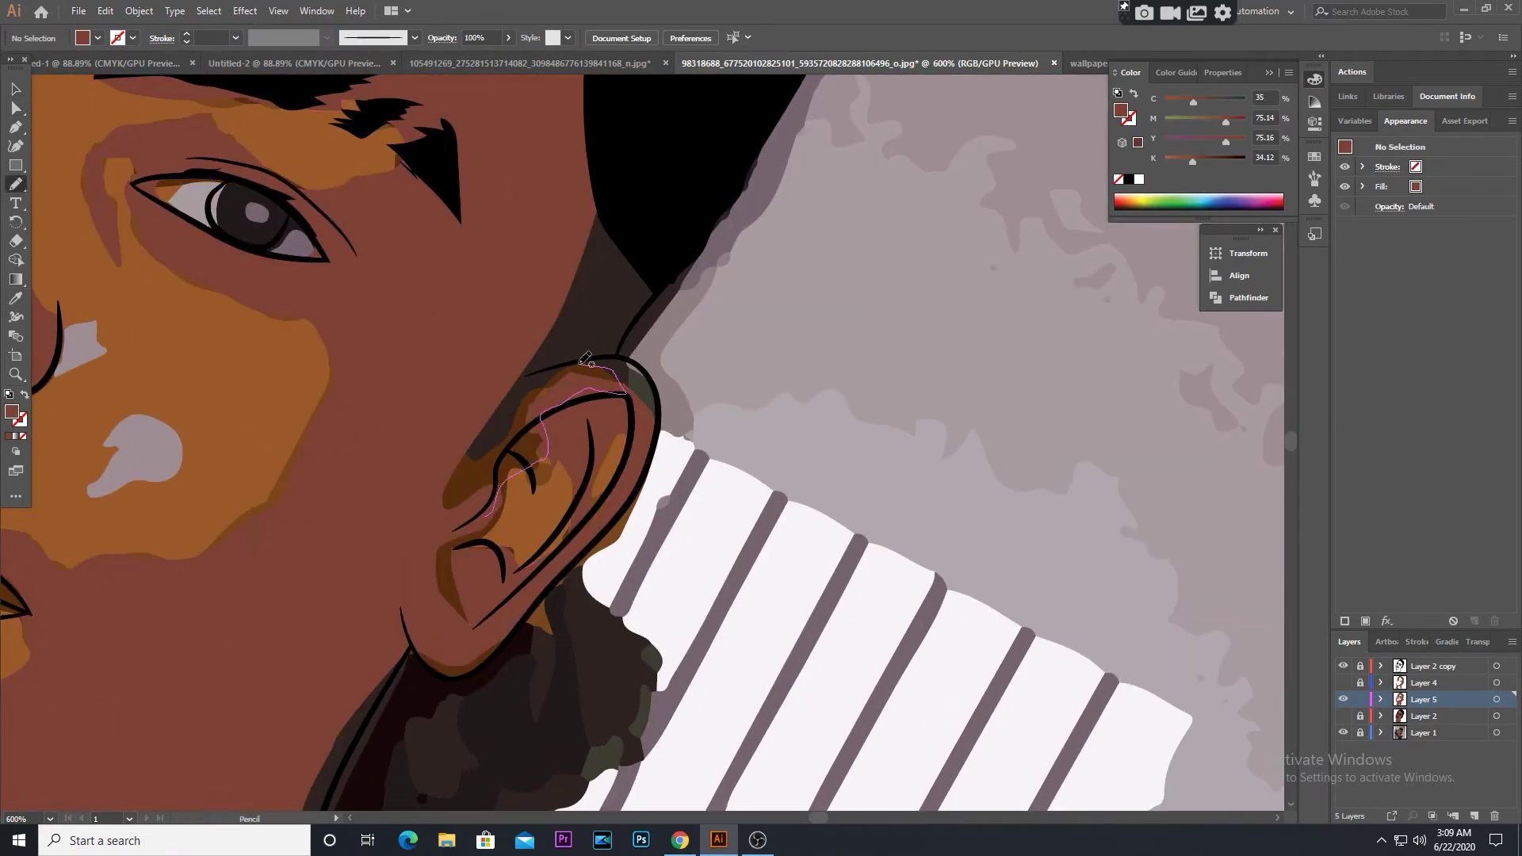
pyautogui.moveTo(501, 505); pyautogui.dragTo(502, 507)
pyautogui.hscroll(-5, 860, 489)
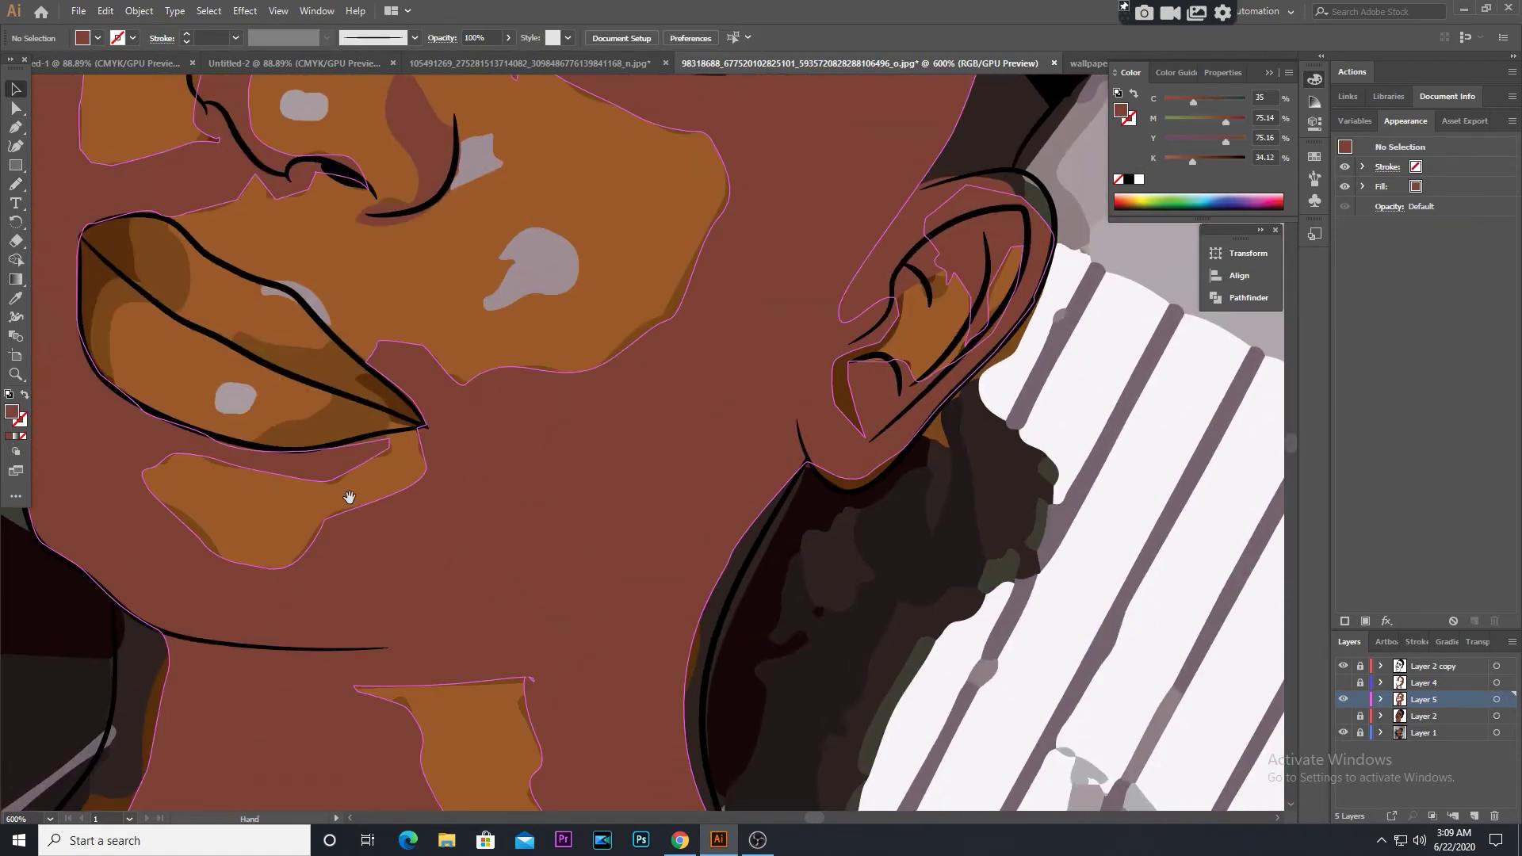
pyautogui.scroll(5, 365, 522)
pyautogui.press('v')
pyautogui.scroll(-4, 1058, 720)
pyautogui.click(1342, 699)
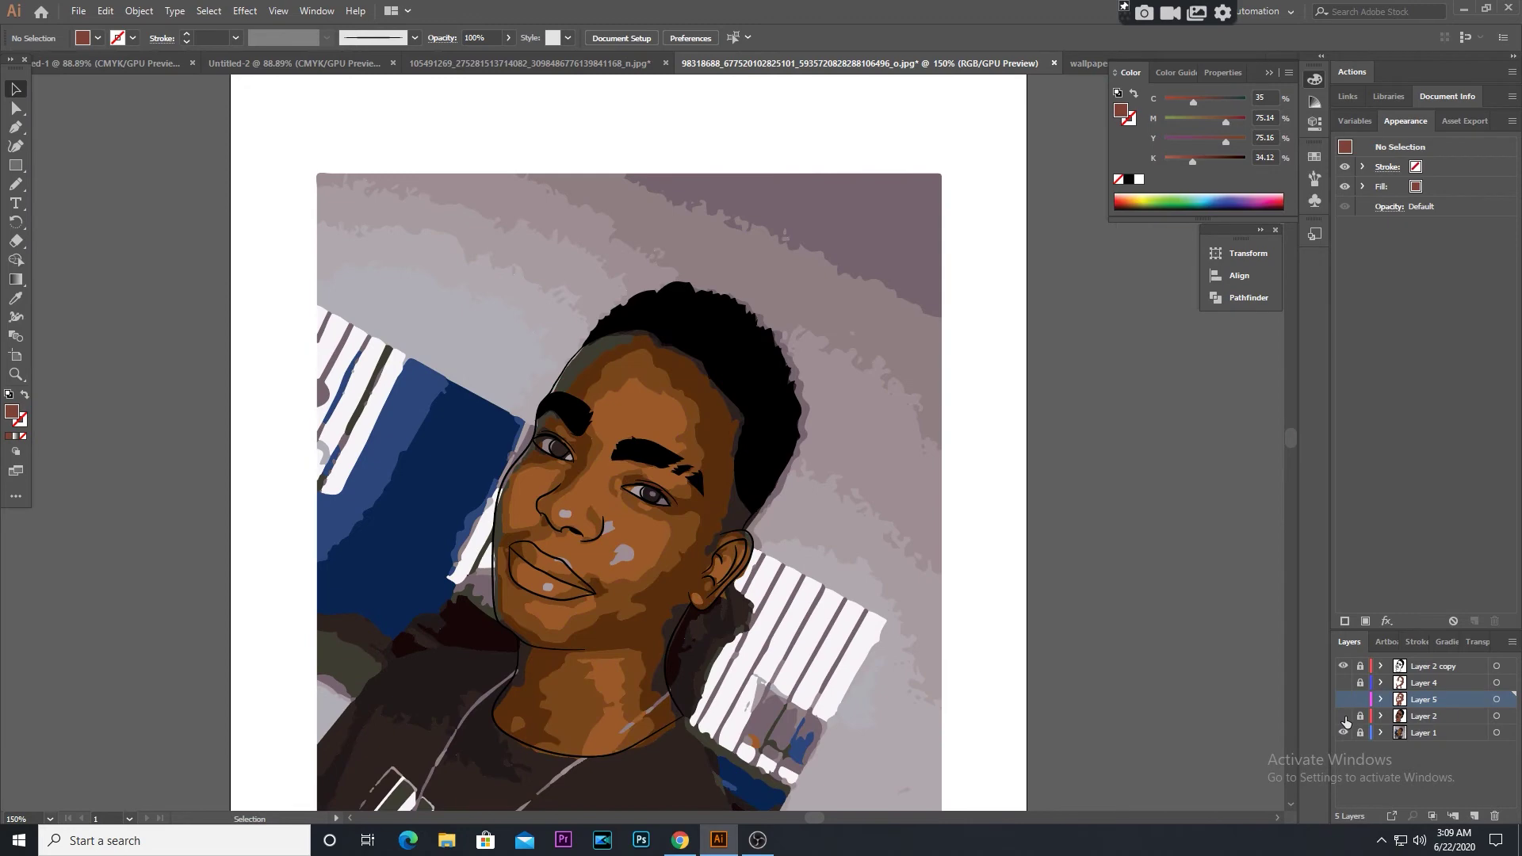
# Show Layer 4, lock Layer 5, and pencil a shading shape at the lip corner
pyautogui.hotkey('ctrl', '+')
pyautogui.hotkey('ctrl', '+')
pyautogui.hotkey('ctrl', '+')
pyautogui.hotkey('ctrl', '+')
pyautogui.hotkey('ctrl', '+')
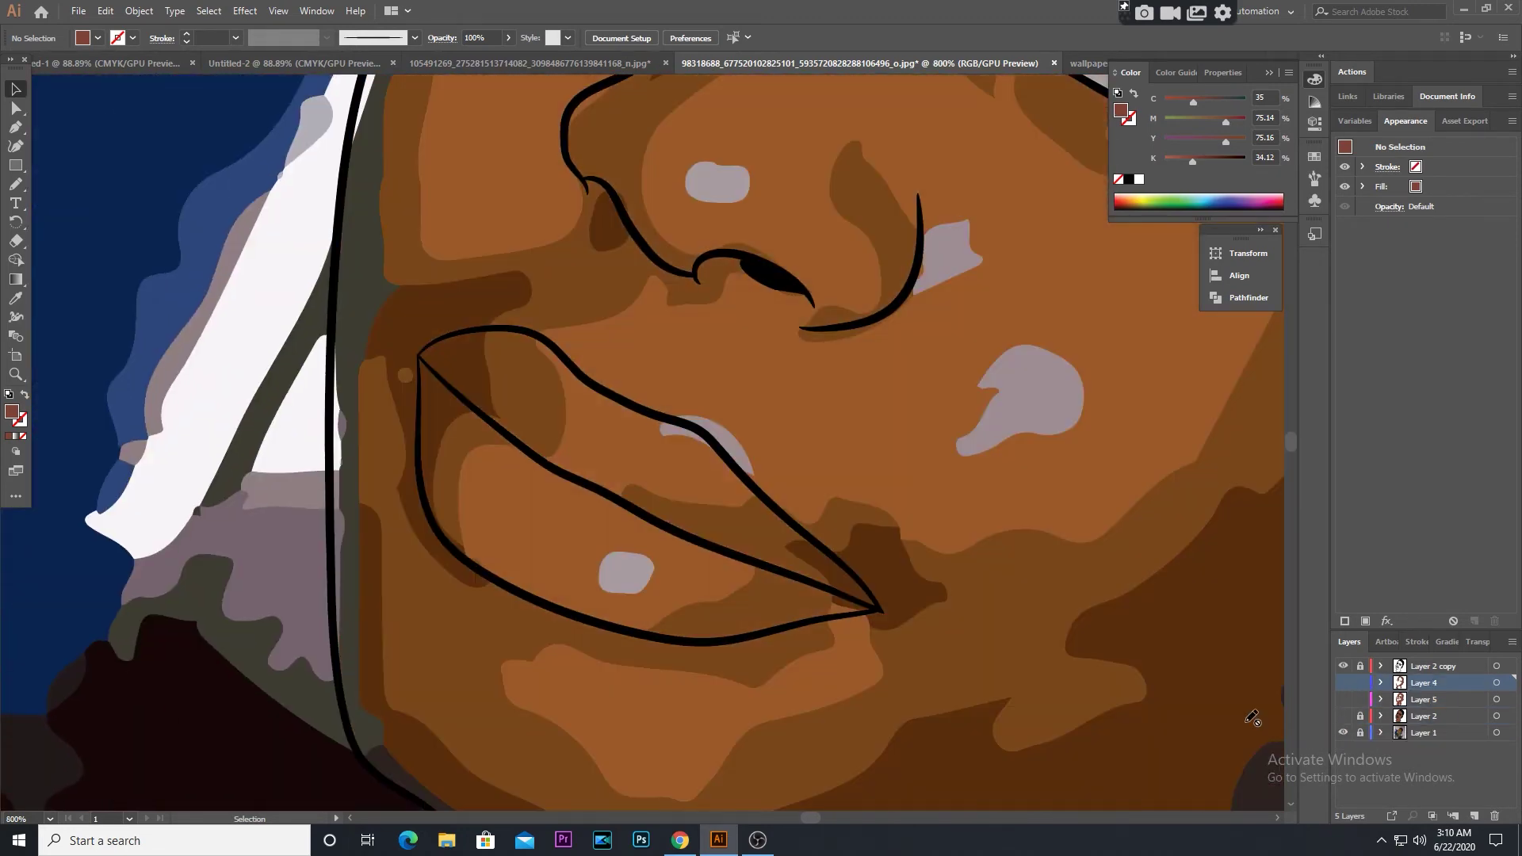
pyautogui.hotkey('ctrl', '+')
pyautogui.click(1342, 683)
pyautogui.click(1360, 699)
pyautogui.click(16, 187)
pyautogui.moveTo(896, 596); pyautogui.dragTo(943, 599)
pyautogui.scroll(3, 437, 529)
pyautogui.hscroll(-3, 436, 530)
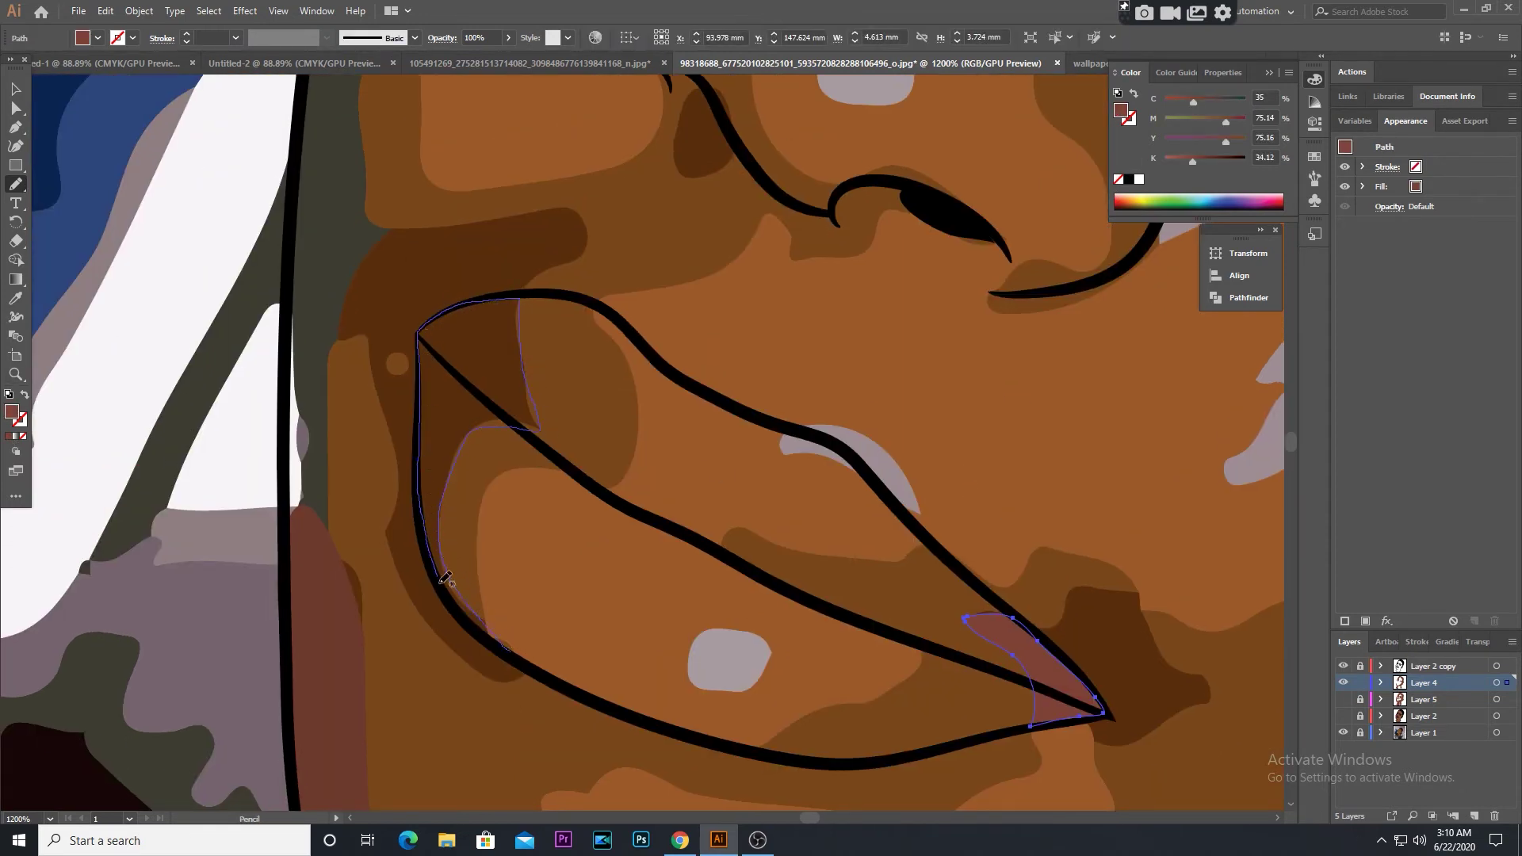
pyautogui.press('v')
pyautogui.hotkey('ctrl', 'shift', 'a')
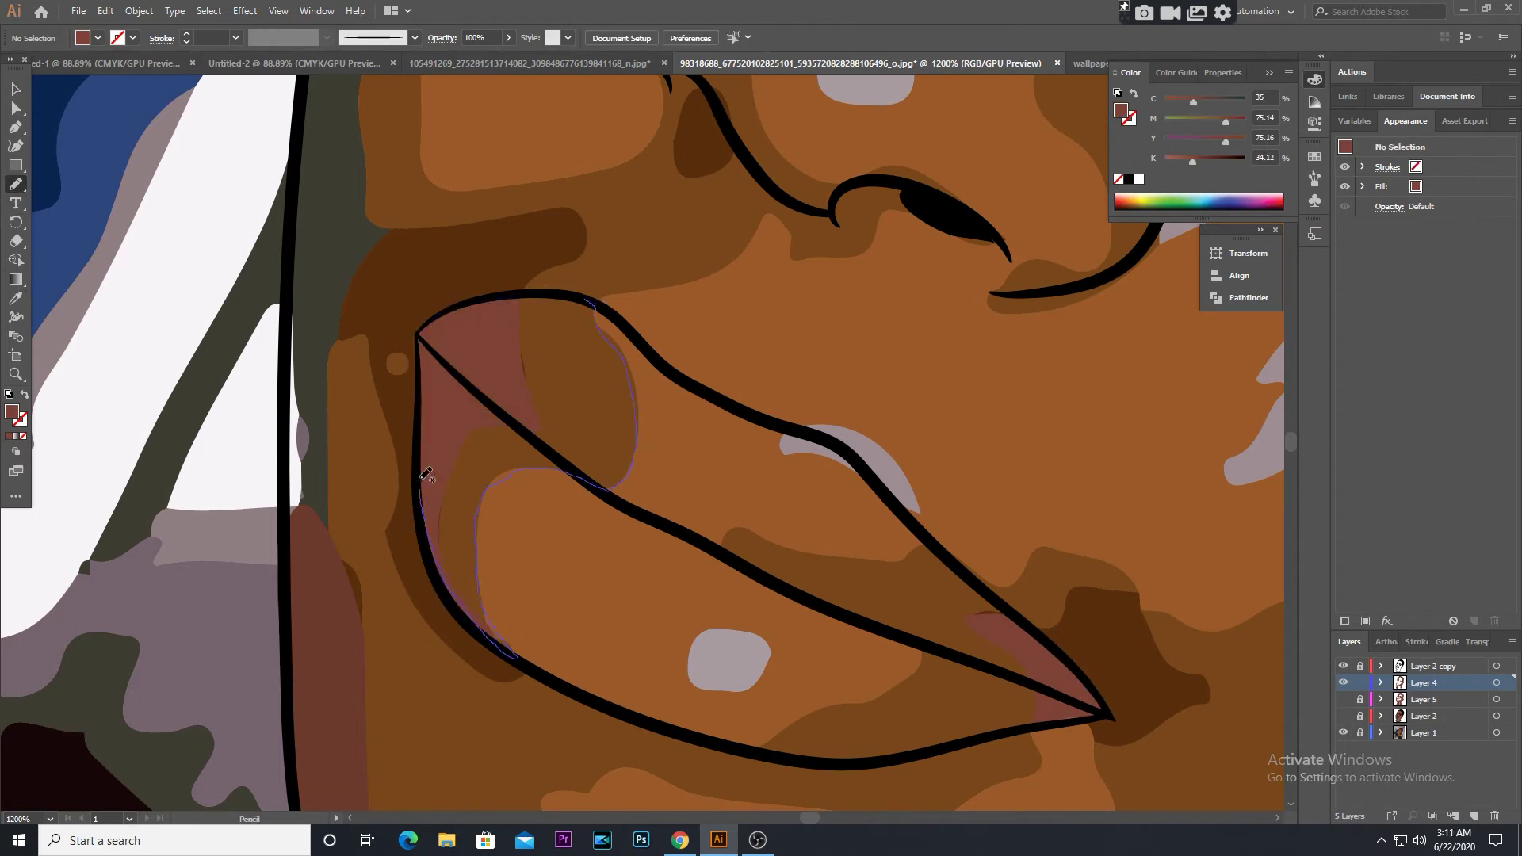
# Draw an upper-lip shading shape with a darker fill and make it a compound path
pyautogui.moveTo(519, 295); pyautogui.dragTo(582, 299)
pyautogui.scroll(-2, 519, 295)
pyautogui.hscroll(3, 519, 295)
pyautogui.doubleClick(12, 411)
pyautogui.click(680, 357)
pyautogui.rightClick(484, 486)
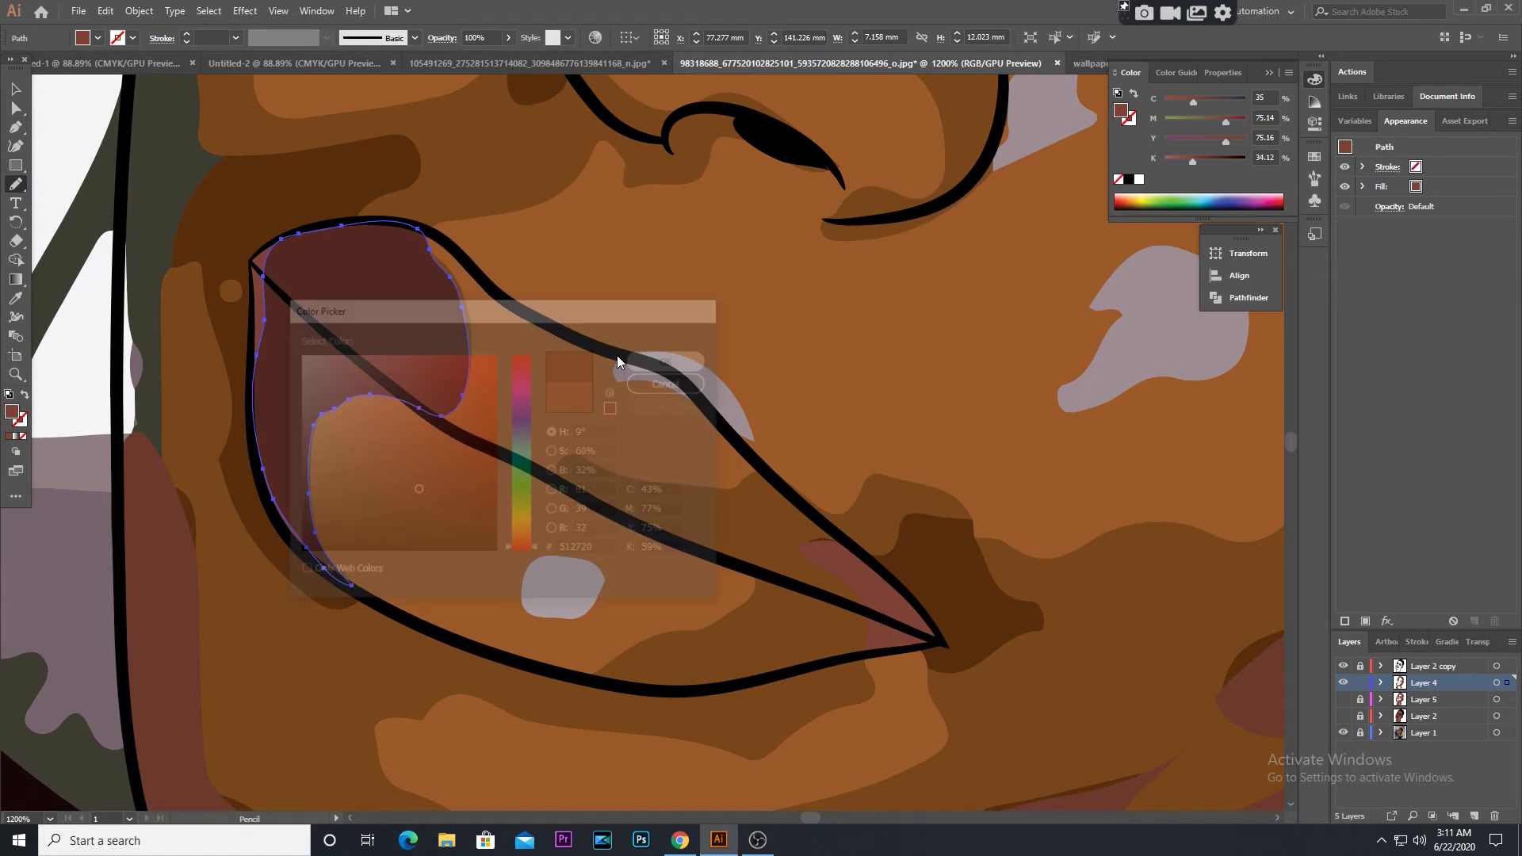
pyautogui.click(483, 486)
pyautogui.hotkey('ctrl', 'shift', 'a')
# Draw a lower-lip shading shape and change its stacking order
pyautogui.scroll(-2, 484, 486)
pyautogui.hscroll(2, 483, 486)
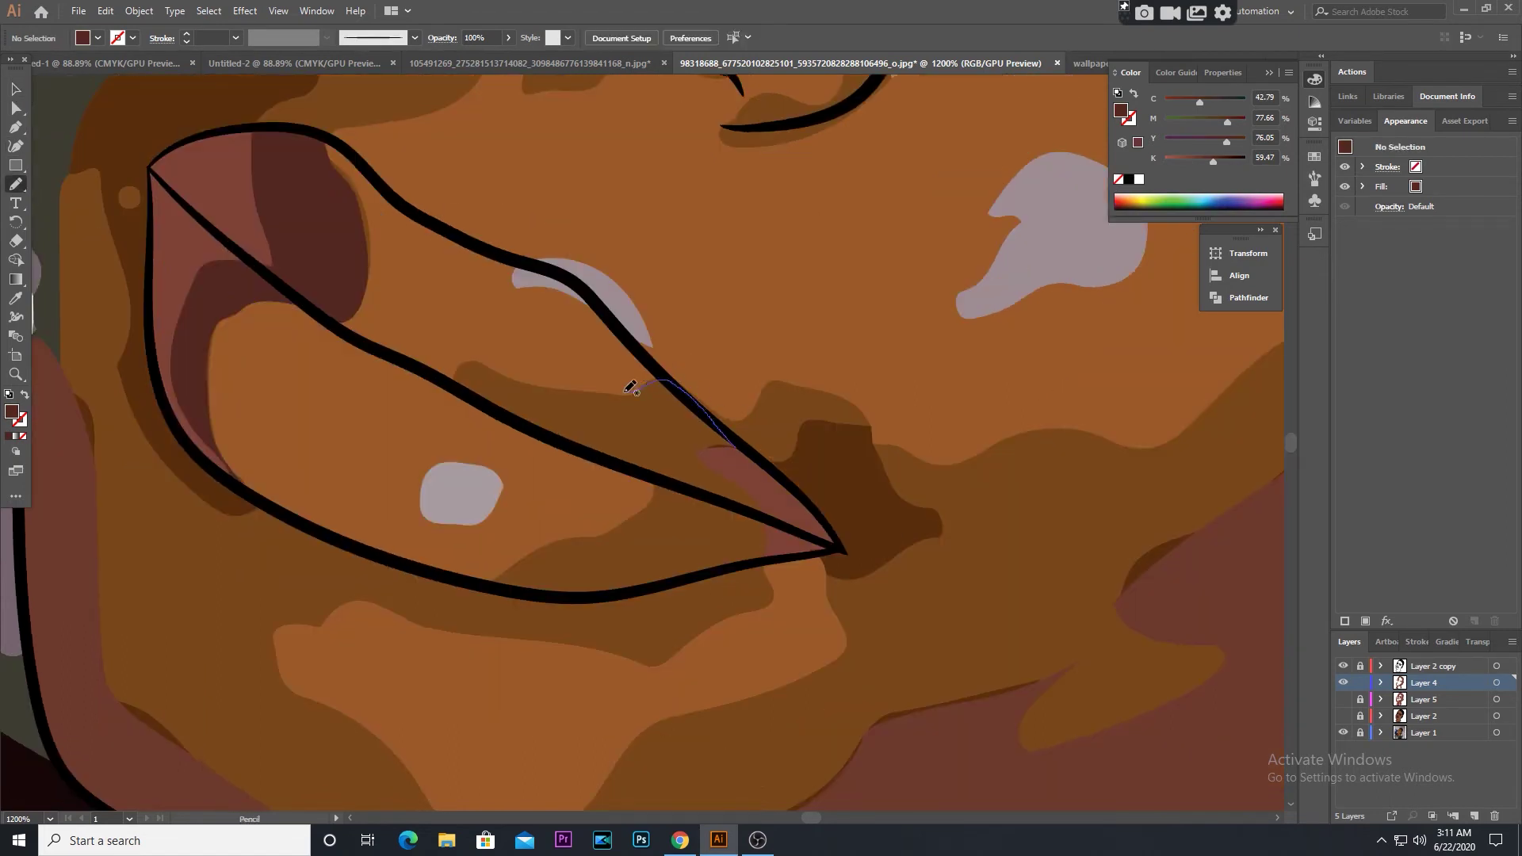
pyautogui.moveTo(790, 511); pyautogui.dragTo(808, 553)
pyautogui.rightClick(704, 460)
pyautogui.click(943, 780)
pyautogui.hotkey('ctrl', 'shift', 'a')
pyautogui.hotkey('ctrl', '-')
pyautogui.scroll(3, 731, 244)
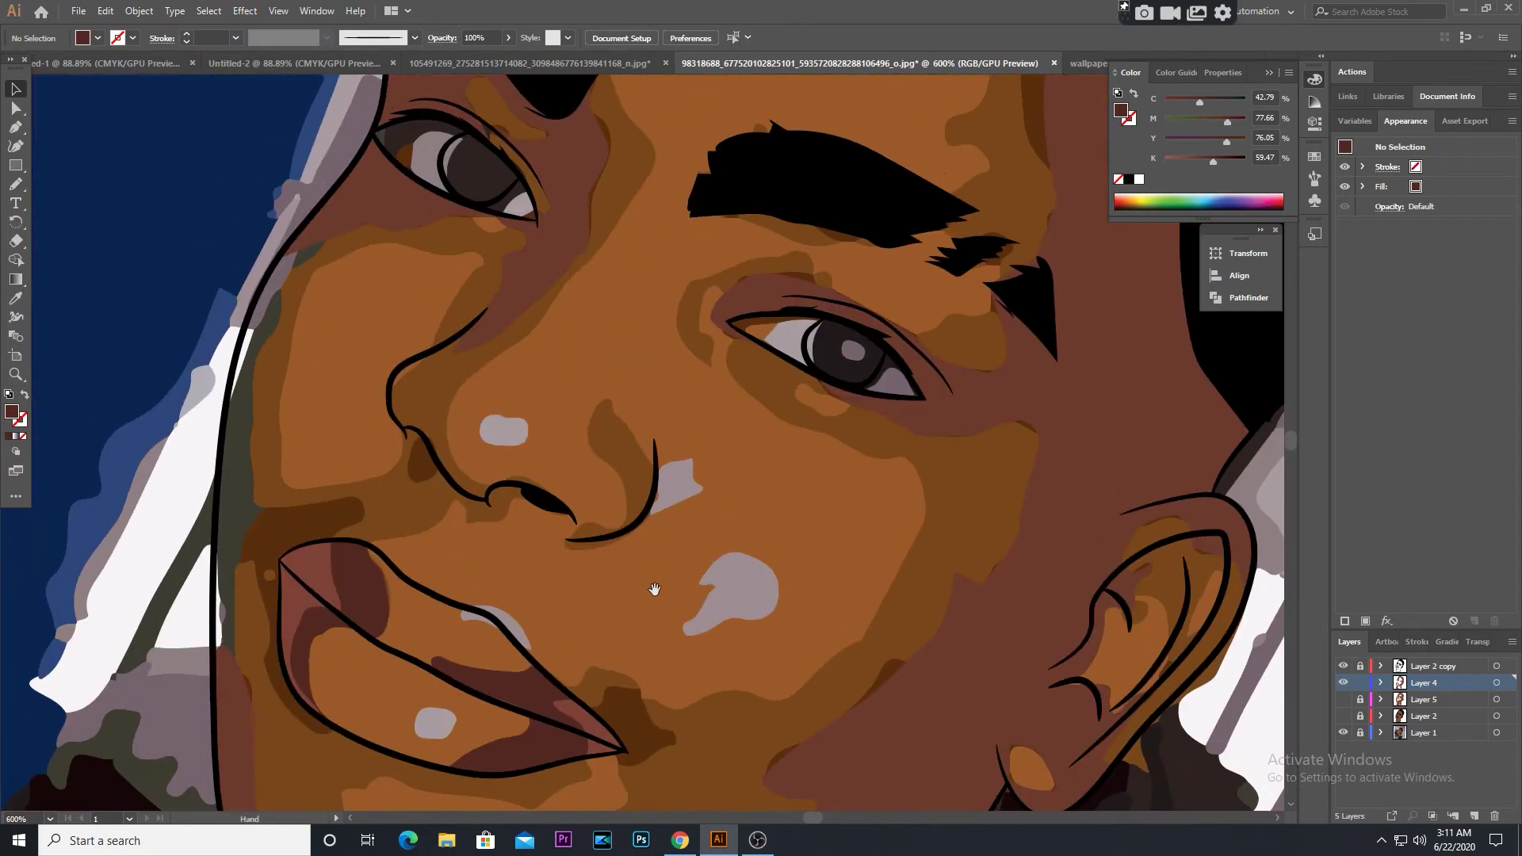
pyautogui.hscroll(2, 731, 244)
# Give a new Pencil shape a pink fill colour
pyautogui.click(16, 185)
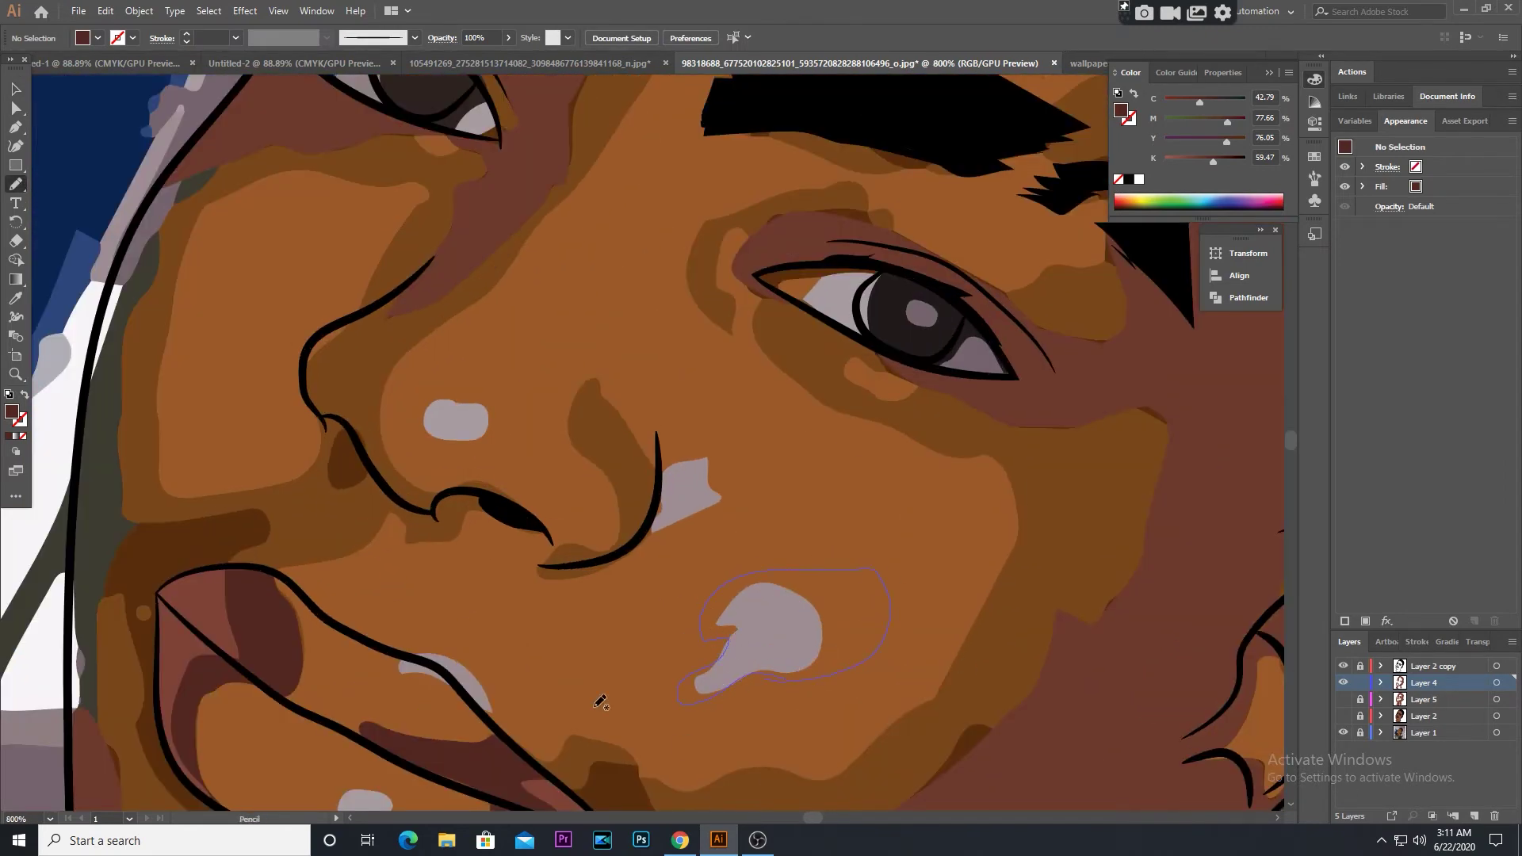
pyautogui.doubleClick(12, 411)
pyautogui.click(676, 357)
pyautogui.hotkey('ctrl', 'shift', 'a')
pyautogui.scroll(2, 554, 436)
# Draw two highlight shapes on the nose
pyautogui.moveTo(367, 451); pyautogui.dragTo(361, 461)
pyautogui.scroll(2, 372, 555)
pyautogui.hscroll(3, 372, 555)
pyautogui.moveTo(369, 677); pyautogui.dragTo(446, 571)
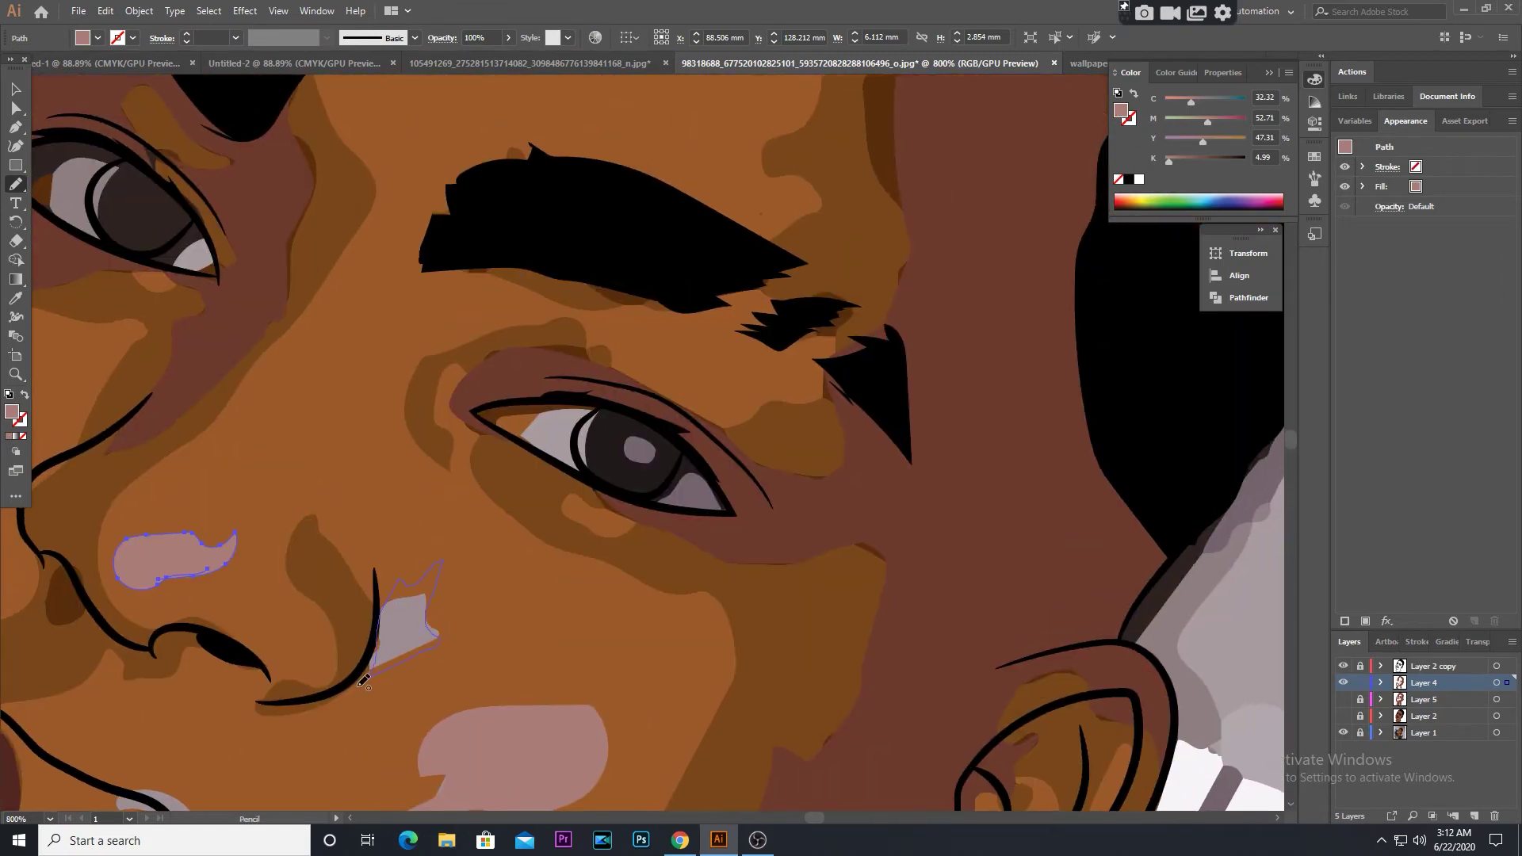
pyautogui.scroll(2, 364, 682)
pyautogui.scroll(-2, 634, 475)
pyautogui.scroll(3, 792, 396)
pyautogui.press('v')
# Trace the eye-white outline along the upper lid and around the iris, adjusting its anchors
pyautogui.hotkey('ctrl', 'shift', 'a')
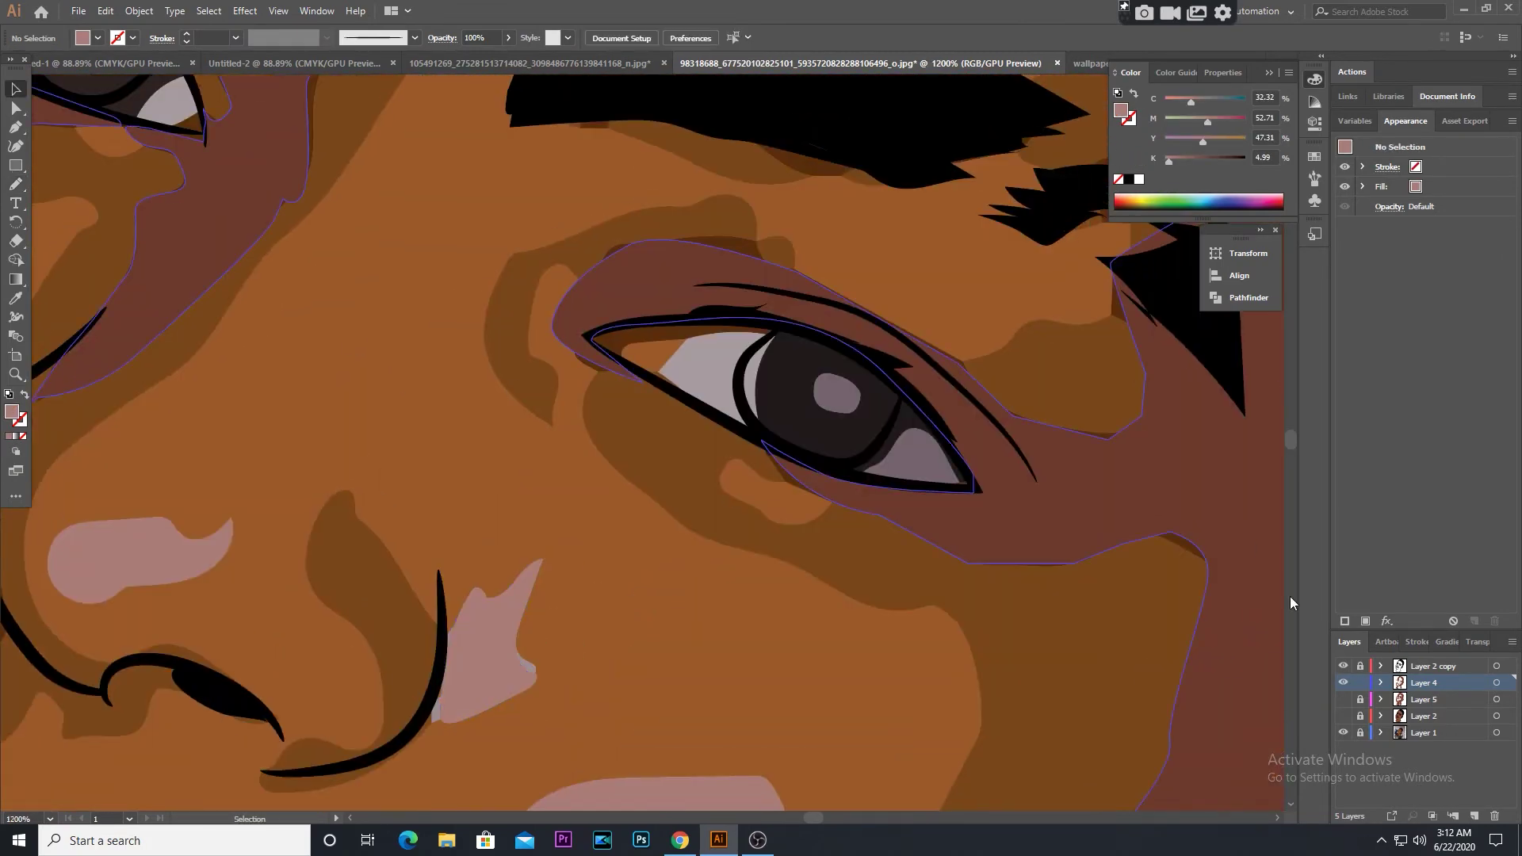
pyautogui.scroll(1, 859, 526)
pyautogui.hscroll(2, 659, 475)
pyautogui.press('n')
pyautogui.moveTo(596, 370); pyautogui.dragTo(469, 413)
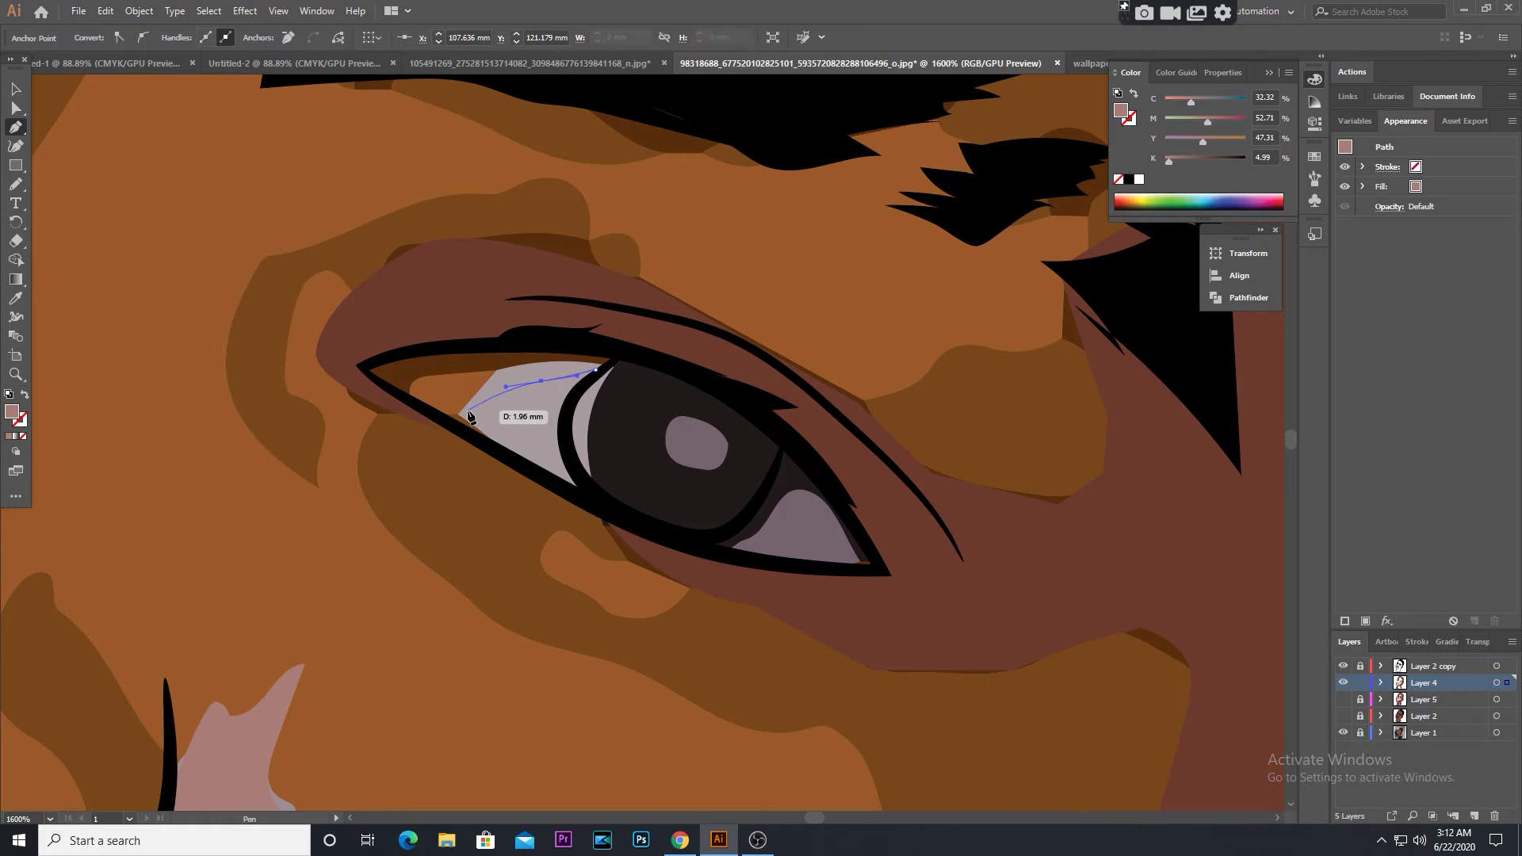
pyautogui.moveTo(538, 460)
pyautogui.mouseDown()
pyautogui.moveTo(727, 535)
pyautogui.moveTo(781, 460)
pyautogui.moveTo(876, 561)
pyautogui.moveTo(704, 557)
pyautogui.moveTo(526, 431)
pyautogui.moveTo(410, 407)
pyautogui.mouseUp()
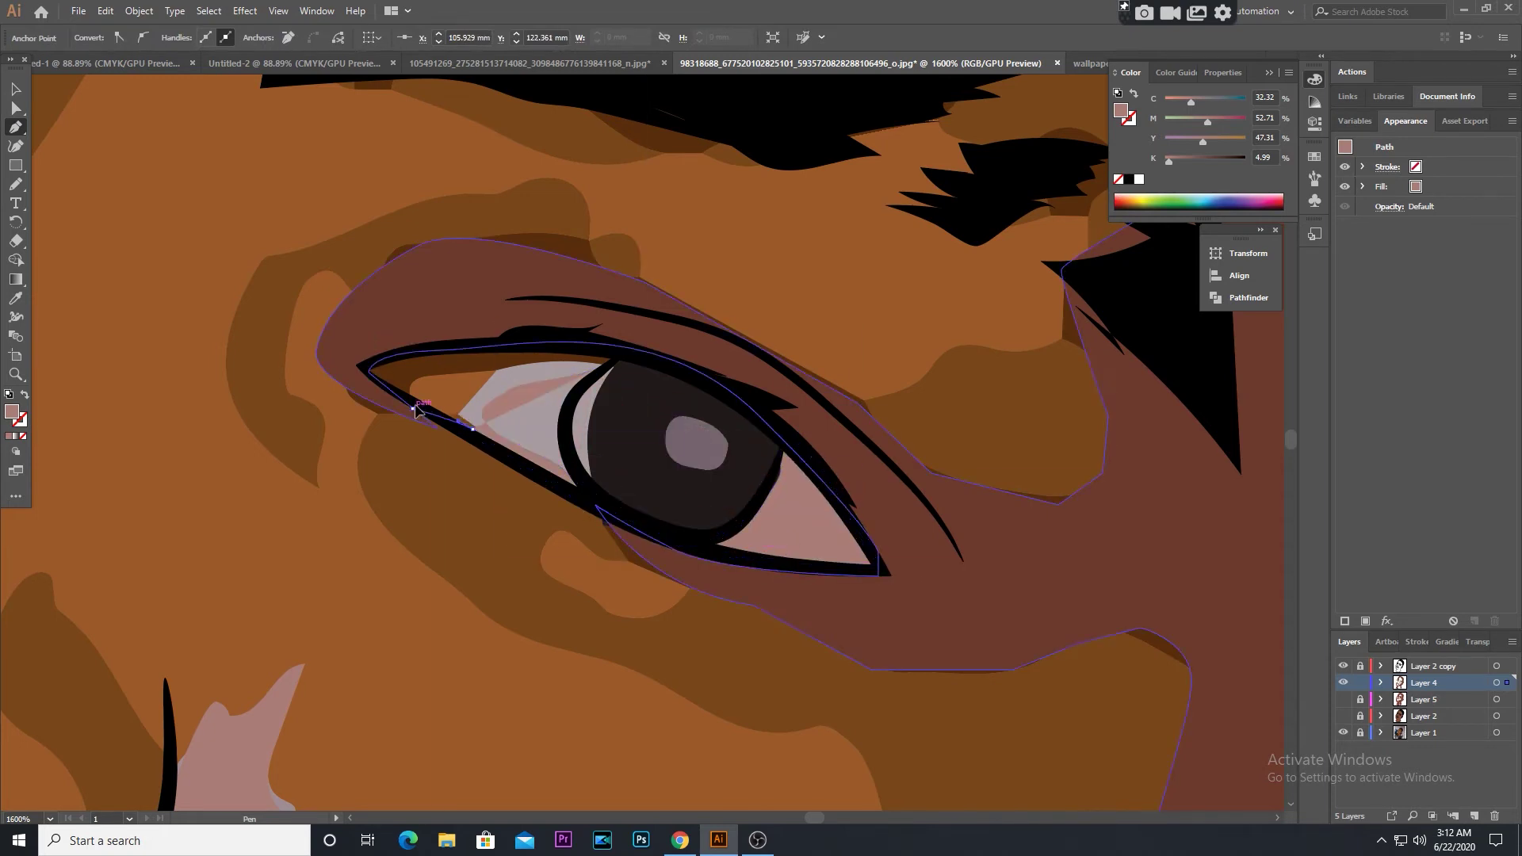
pyautogui.moveTo(580, 350); pyautogui.dragTo(623, 352)
pyautogui.click(16, 108)
pyautogui.click(576, 390)
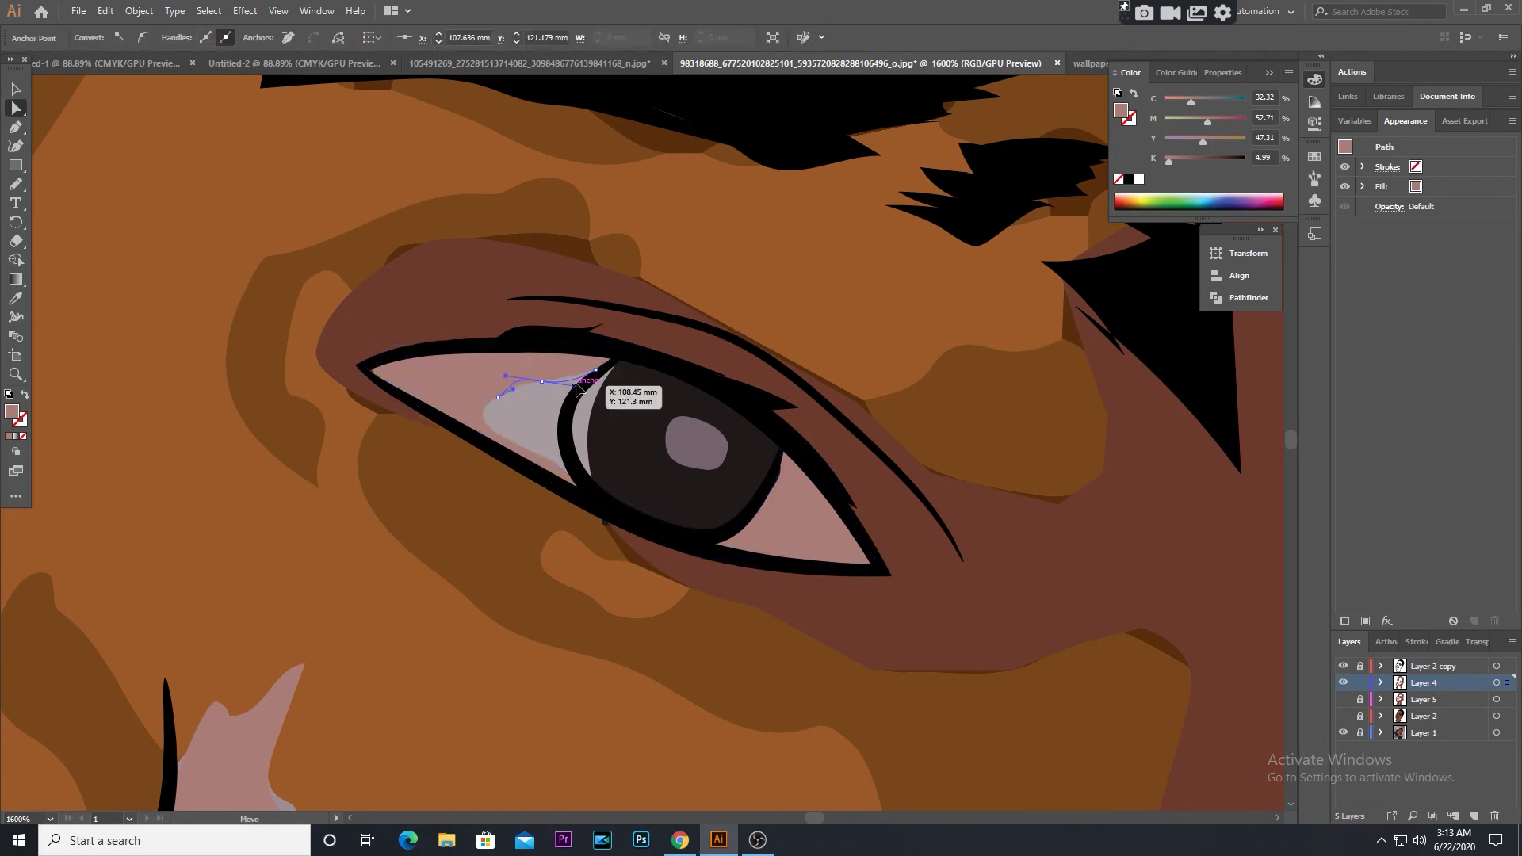
pyautogui.hotkey('ctrl', 'shift', 'a')
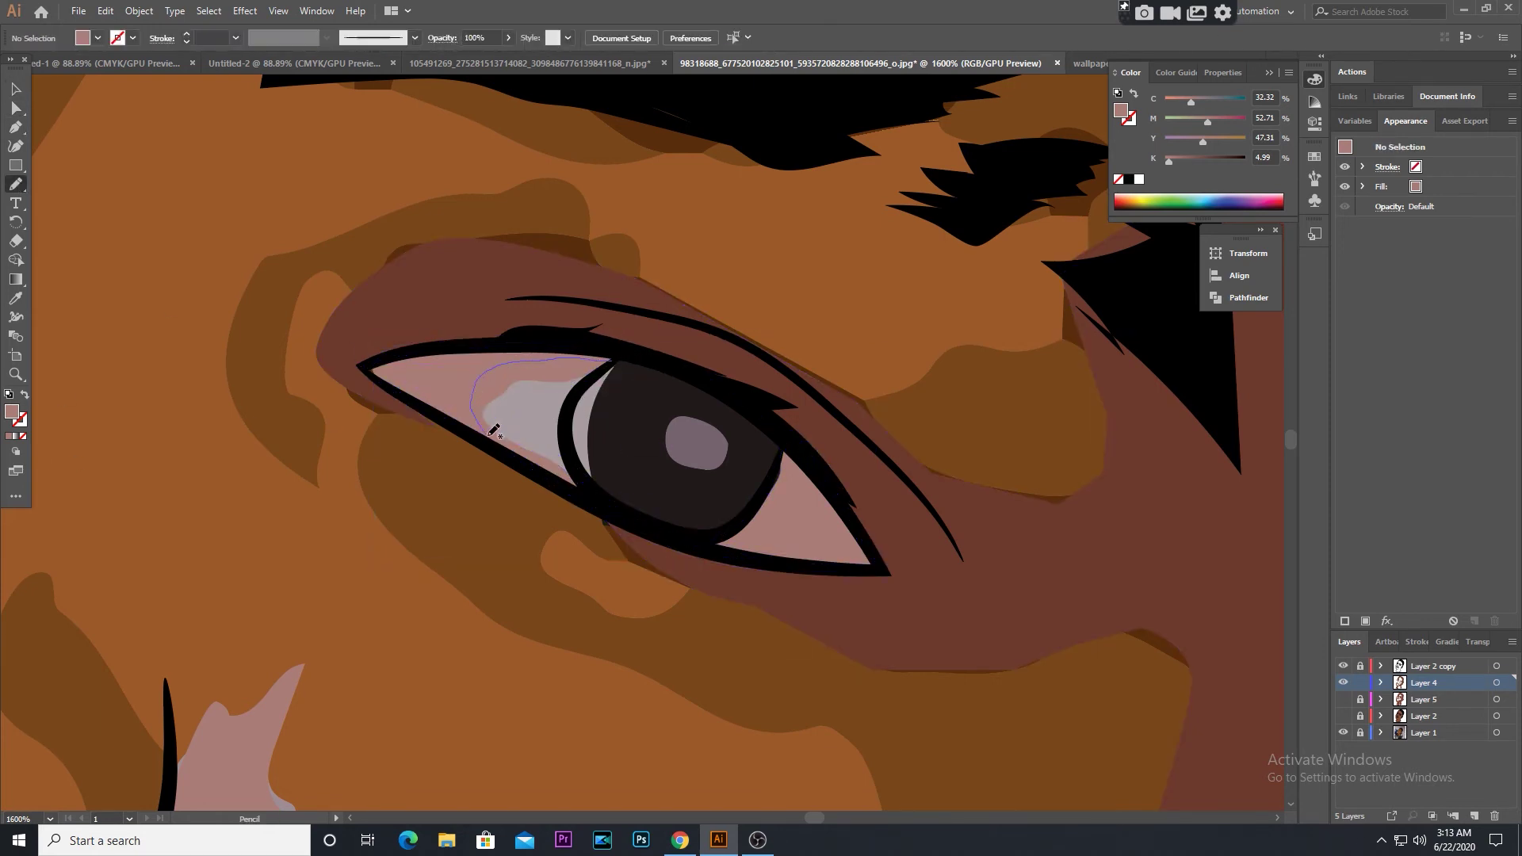
# Draw shadow shapes on the first eye white and give them a darker fill
pyautogui.moveTo(610, 361); pyautogui.dragTo(503, 369)
pyautogui.moveTo(630, 354); pyautogui.dragTo(628, 356)
pyautogui.doubleClick(12, 411)
pyautogui.click(680, 357)
pyautogui.hotkey('ctrl', 'shift', 'a')
pyautogui.moveTo(879, 567); pyautogui.dragTo(877, 569)
pyautogui.press('v')
pyautogui.hotkey('ctrl', 'shift', 'a')
# Draw a muted pinkish shadow shape over the other eye's white
pyautogui.moveTo(792, 396); pyautogui.dragTo(633, 561)
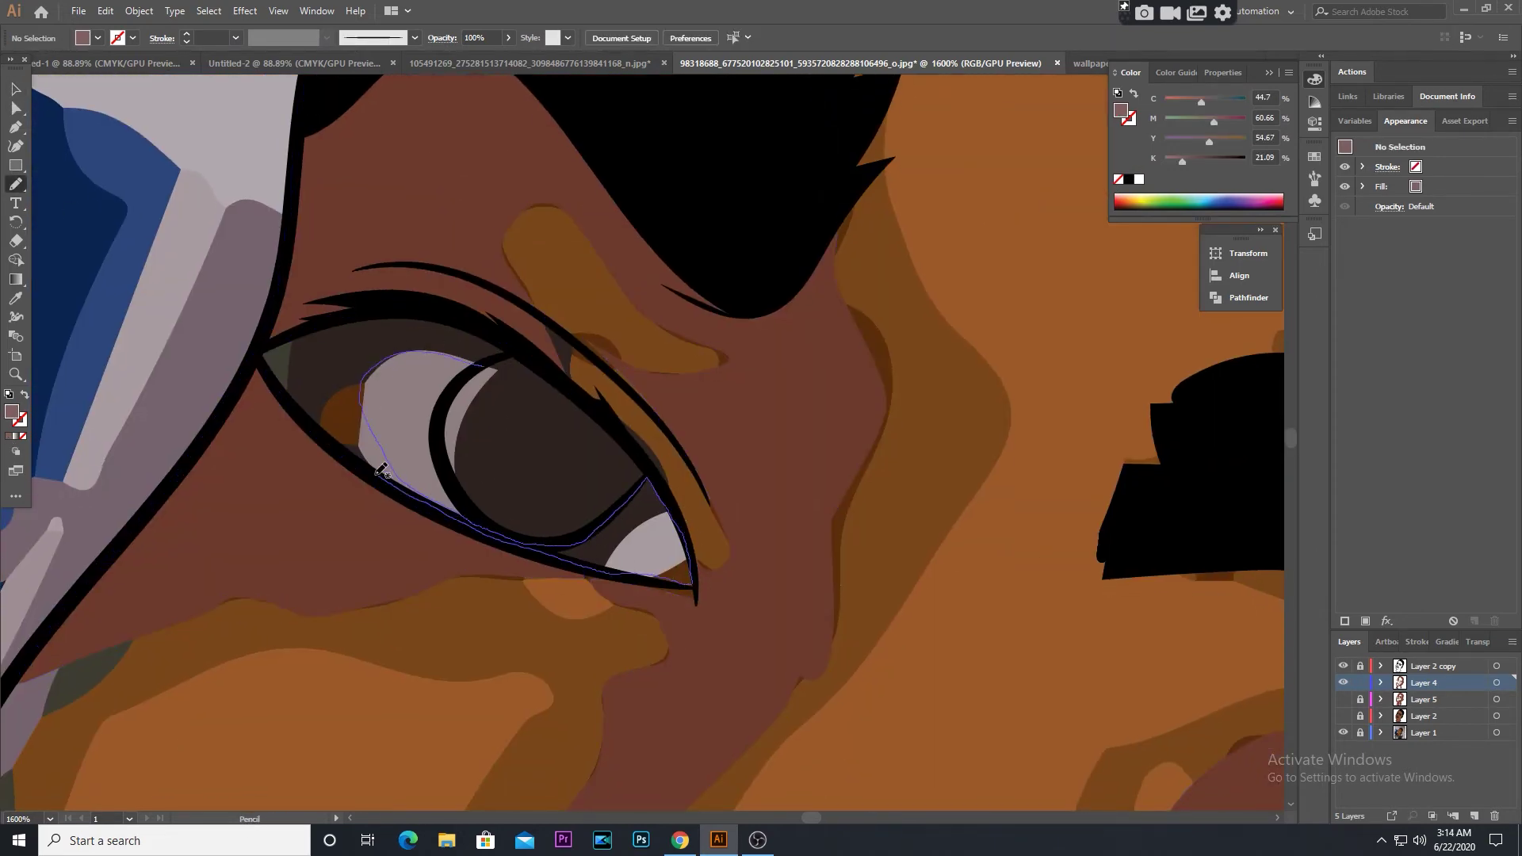
pyautogui.moveTo(523, 343); pyautogui.dragTo(519, 339)
pyautogui.doubleClick(12, 411)
pyautogui.click(680, 357)
pyautogui.hotkey('ctrl', 'shift', 'a')
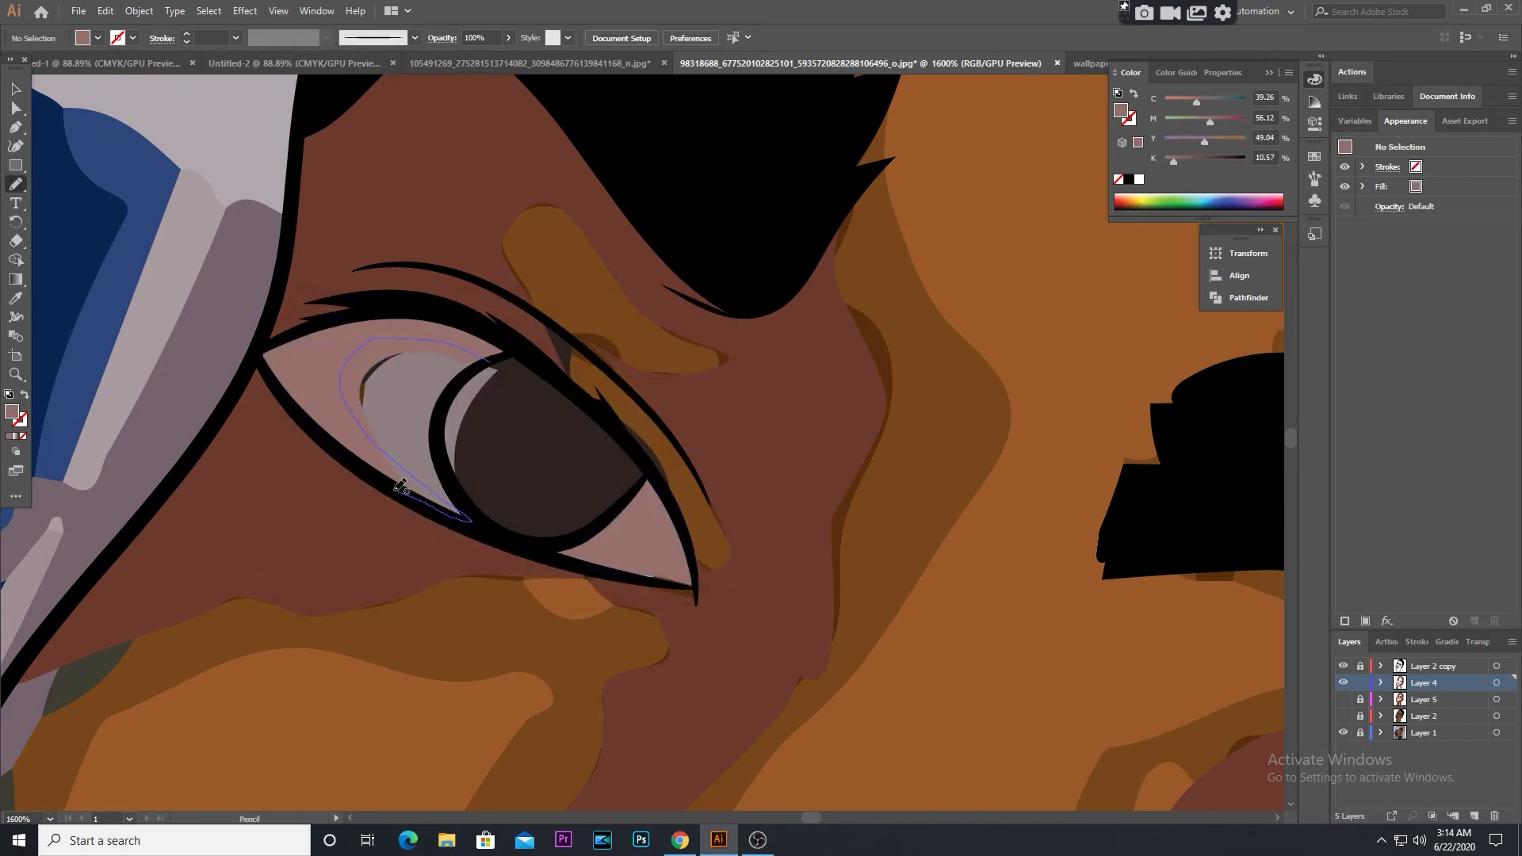
pyautogui.doubleClick(12, 411)
pyautogui.click(679, 357)
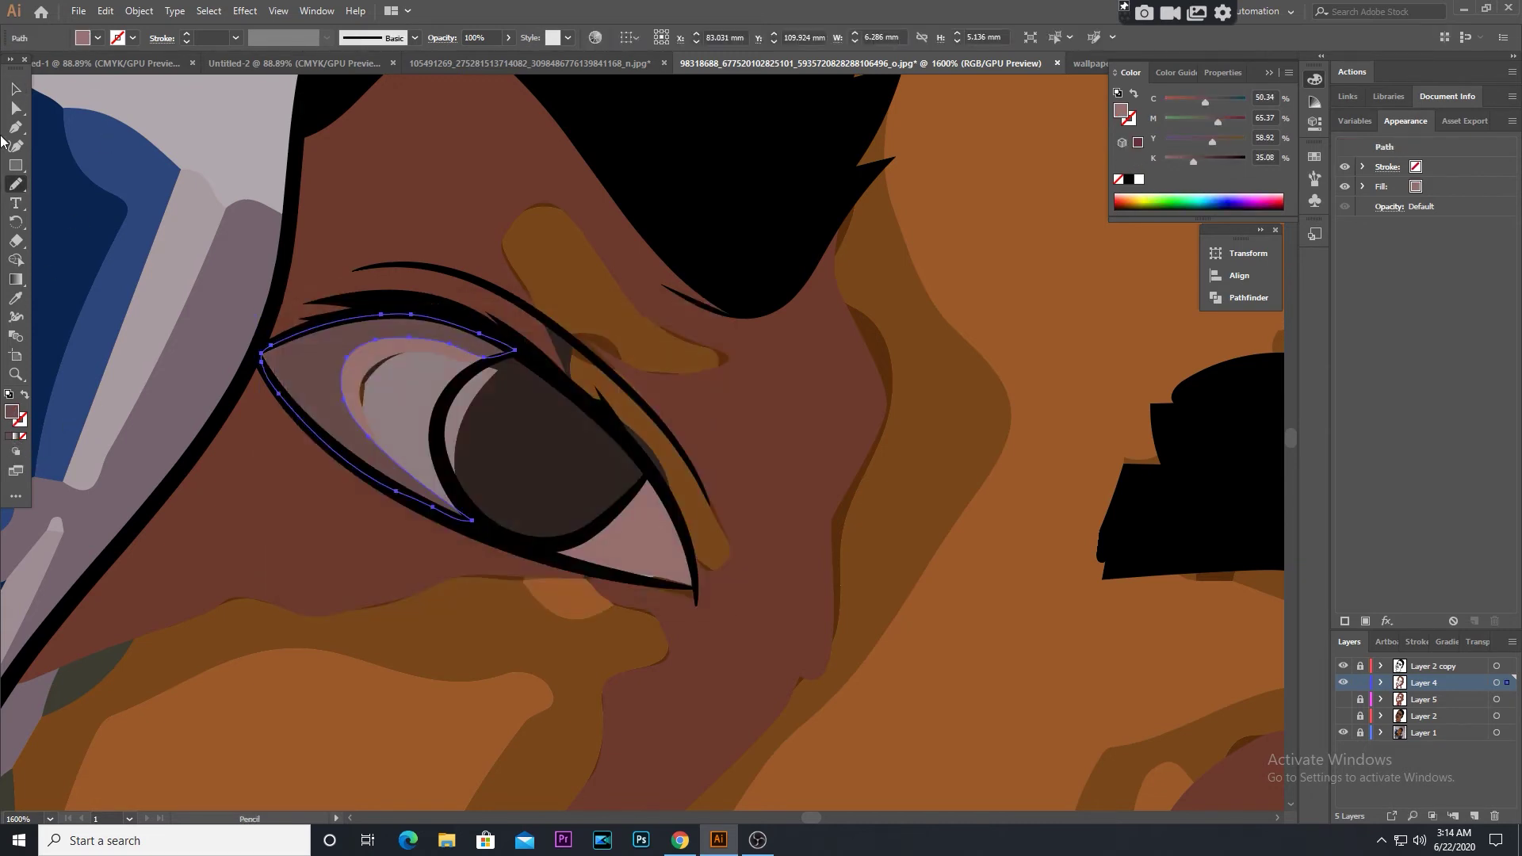
pyautogui.press('v')
pyautogui.hotkey('ctrl', 'shift', 'a')
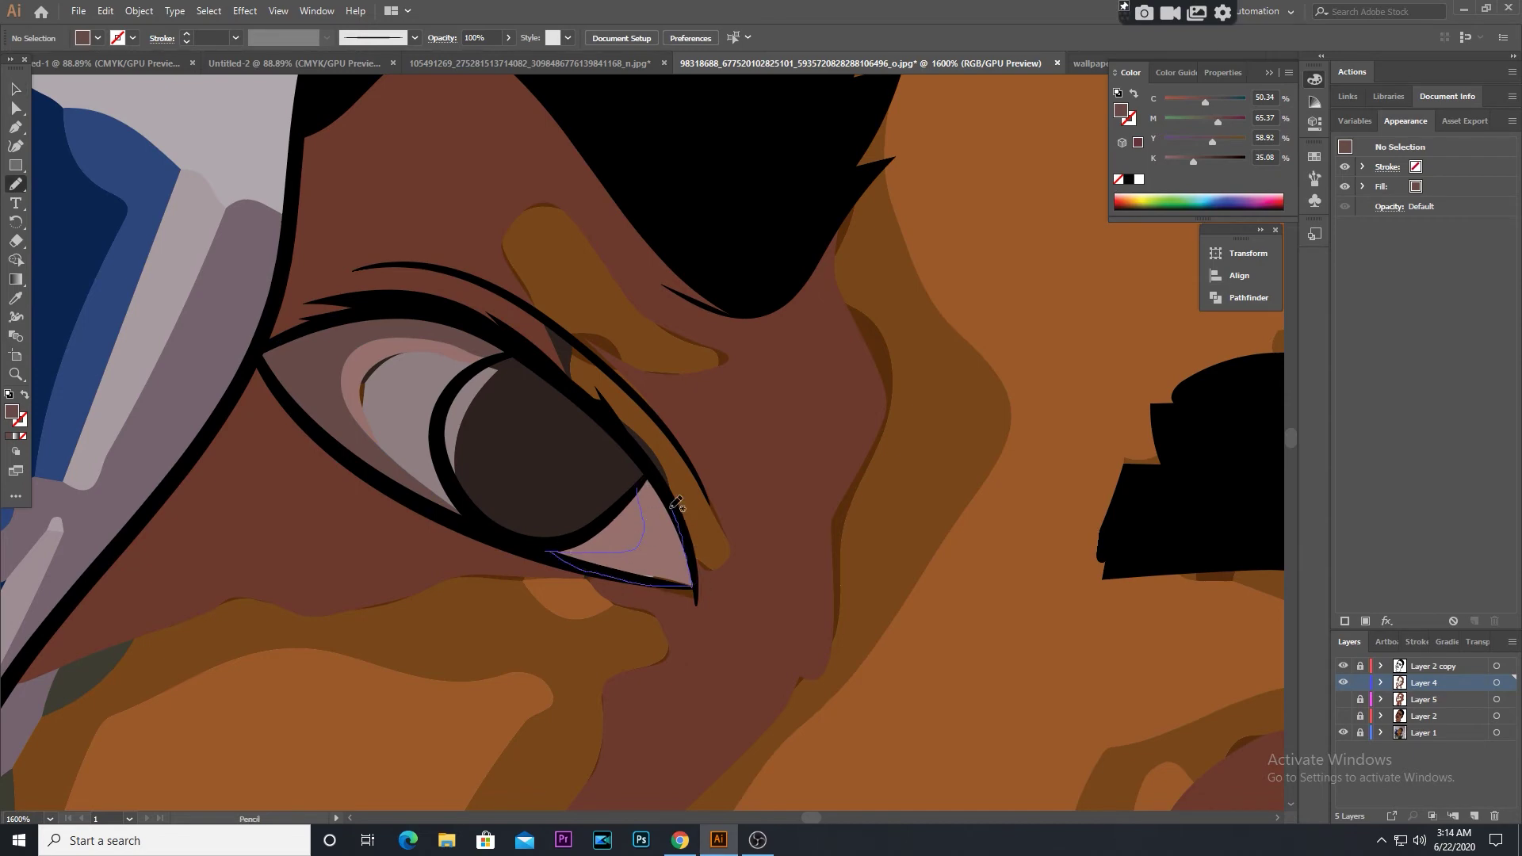
# Zoom out to the whole face and hide a skin layer to preview
pyautogui.press('v')
pyautogui.hotkey('ctrl', '-')
pyautogui.hotkey('ctrl', '-')
pyautogui.hotkey('ctrl', '-')
pyautogui.click(1344, 717)
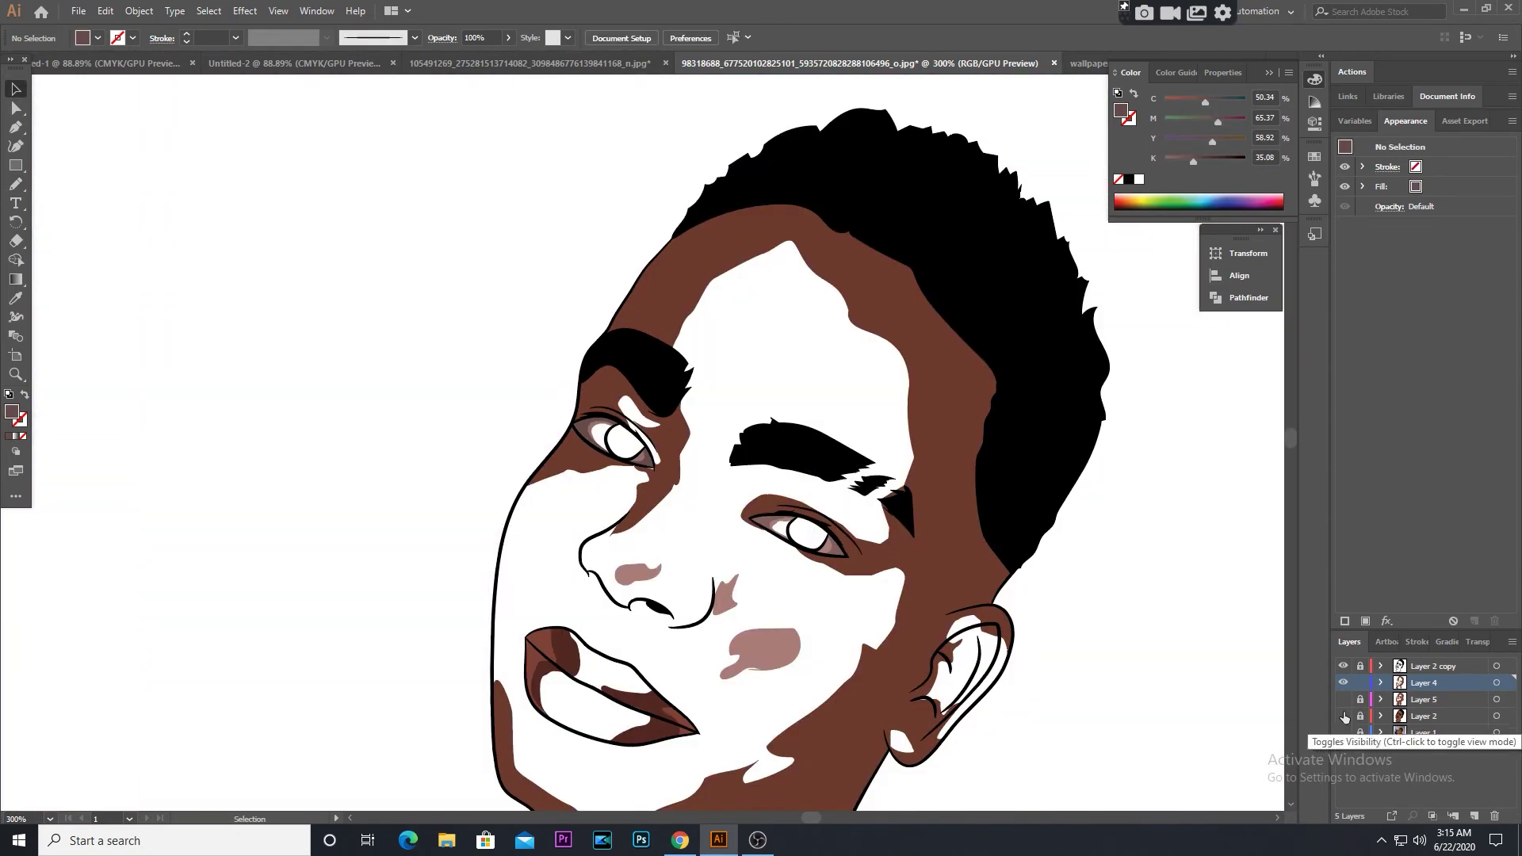
# Show the skin layers again and fill the inner and outer eye-white shapes light grey
pyautogui.click(1344, 699)
pyautogui.hotkey('ctrl', '+')
pyautogui.hotkey('ctrl', '+')
pyautogui.hotkey('ctrl', '+')
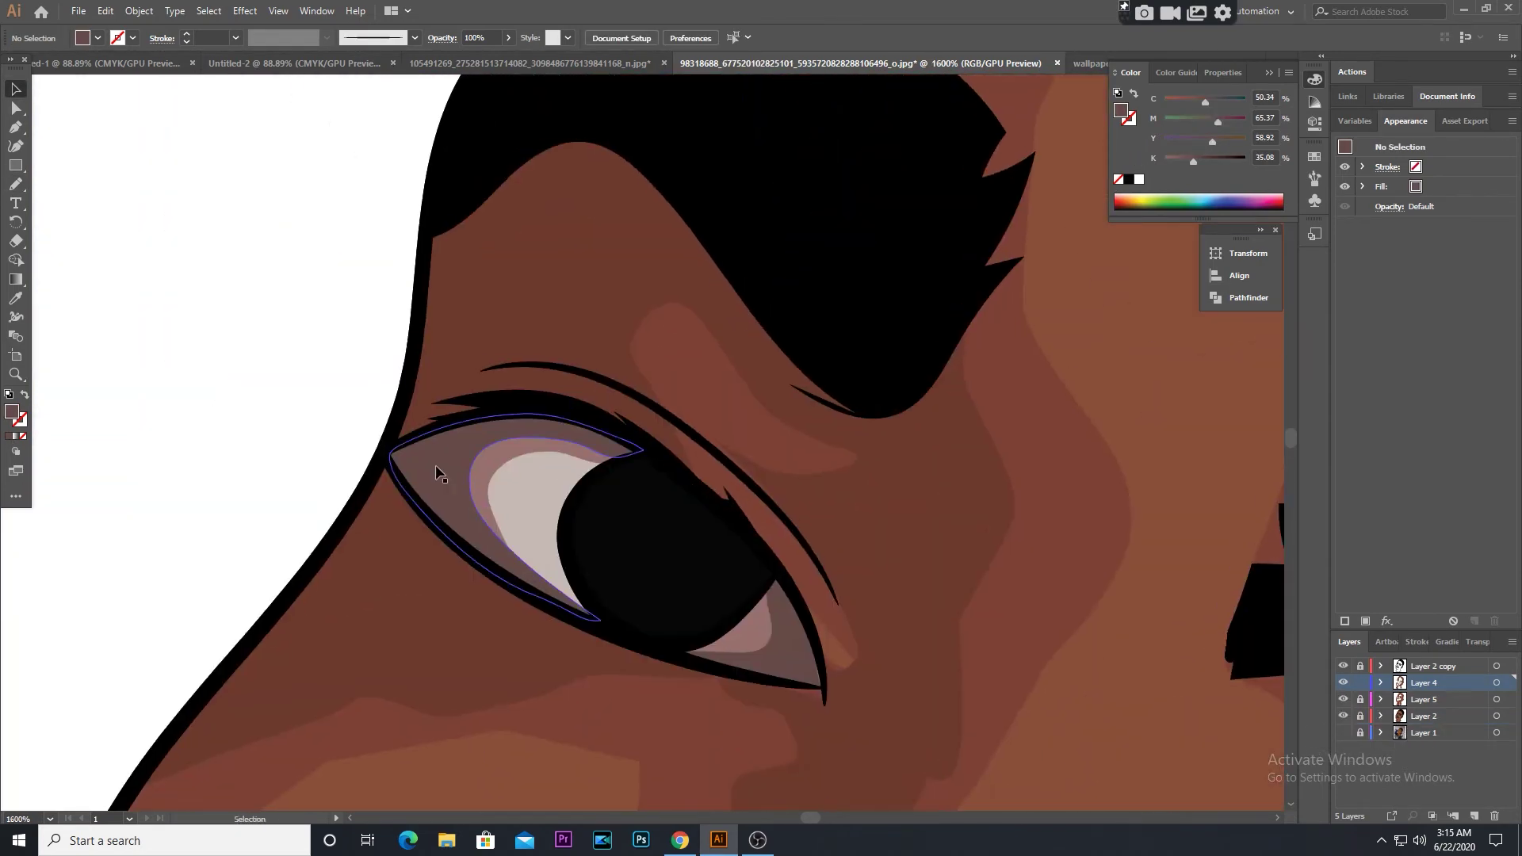
pyautogui.click(534, 512)
pyautogui.doubleClick(12, 412)
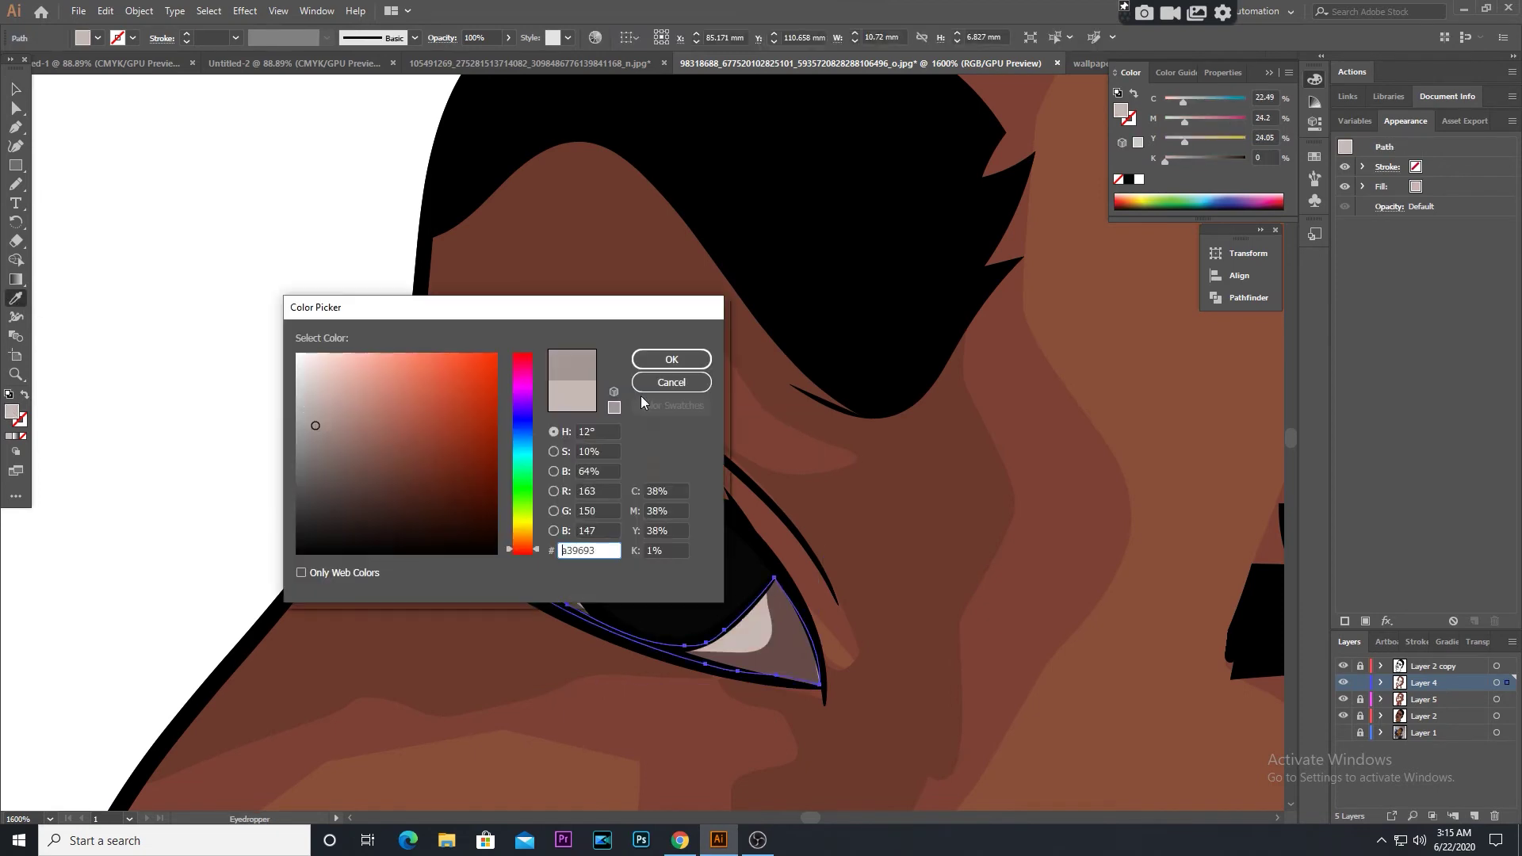
pyautogui.click(676, 357)
pyautogui.click(420, 467)
pyautogui.doubleClick(12, 412)
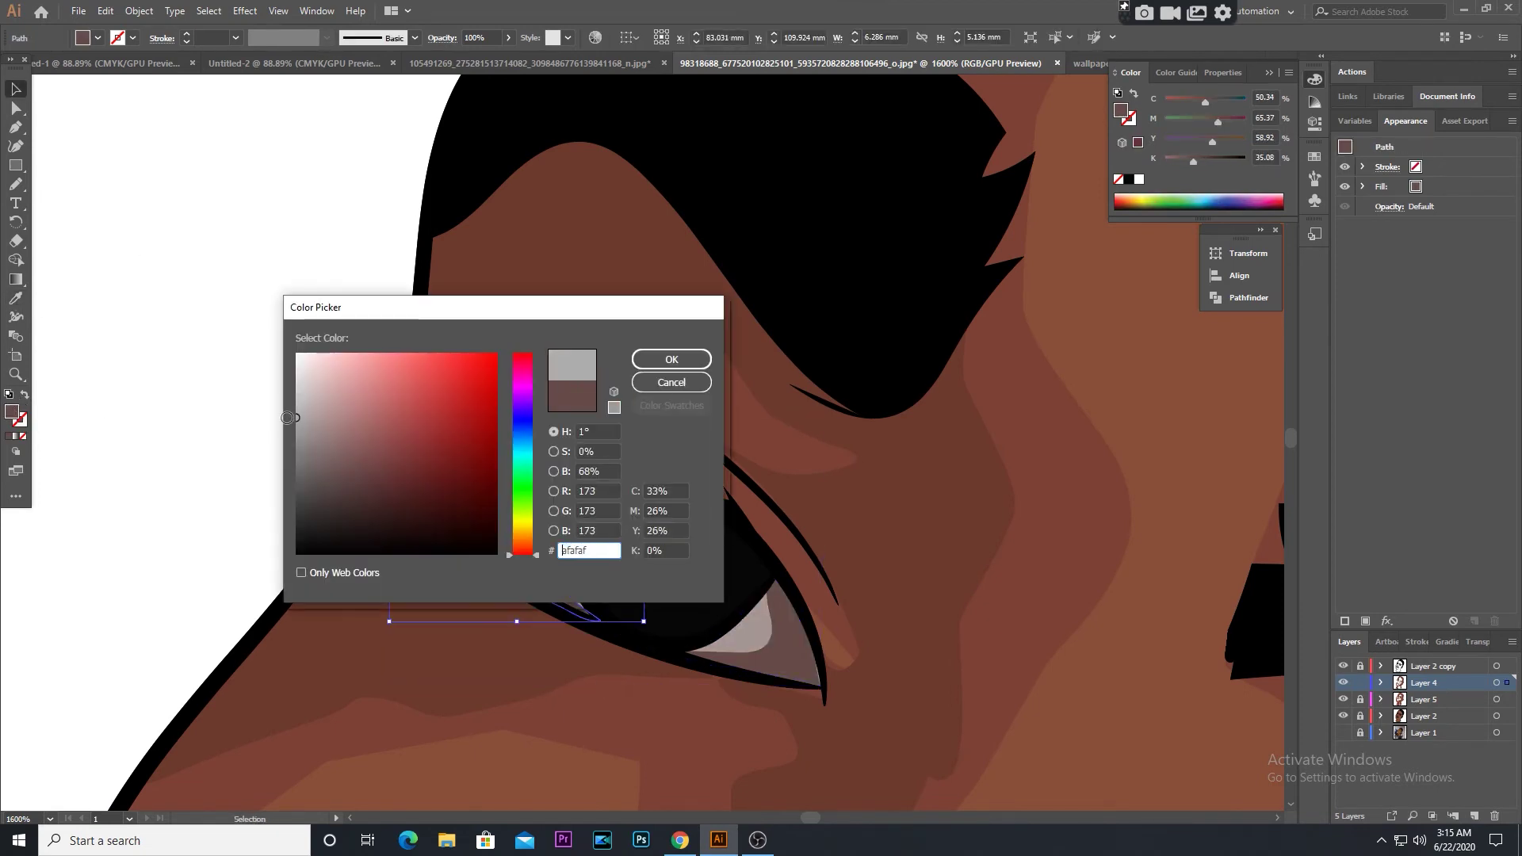
pyautogui.press('Return')
# Recolour one more eye-white shape to the same grey
pyautogui.click(502, 441)
pyautogui.doubleClick(12, 411)
pyautogui.press('Return')
pyautogui.press('i')
pyautogui.click(16, 89)
pyautogui.click(698, 634)
# Select the other eye's white shape and pan around to inspect it
pyautogui.hscroll(5, 720, 571)
pyautogui.click(454, 436)
pyautogui.moveTo(454, 435)
pyautogui.mouseDown()
pyautogui.moveTo(1062, 763)
pyautogui.moveTo(793, 628)
pyautogui.moveTo(676, 525)
pyautogui.mouseUp()
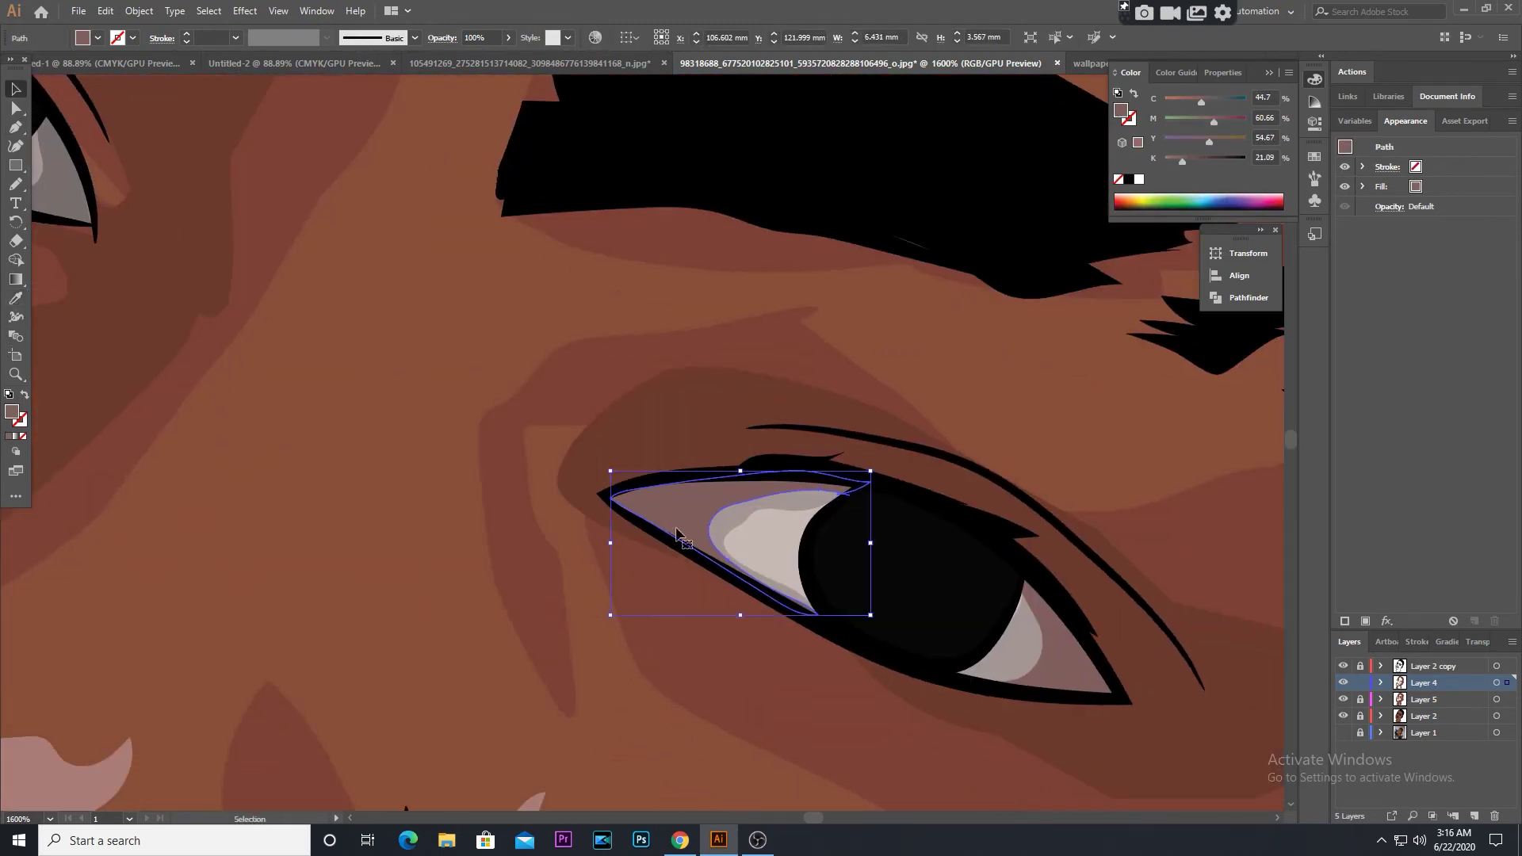
pyautogui.moveTo(730, 482)
pyautogui.mouseDown()
pyautogui.moveTo(254, 278)
pyautogui.moveTo(747, 449)
pyautogui.mouseUp()
pyautogui.click(384, 425)
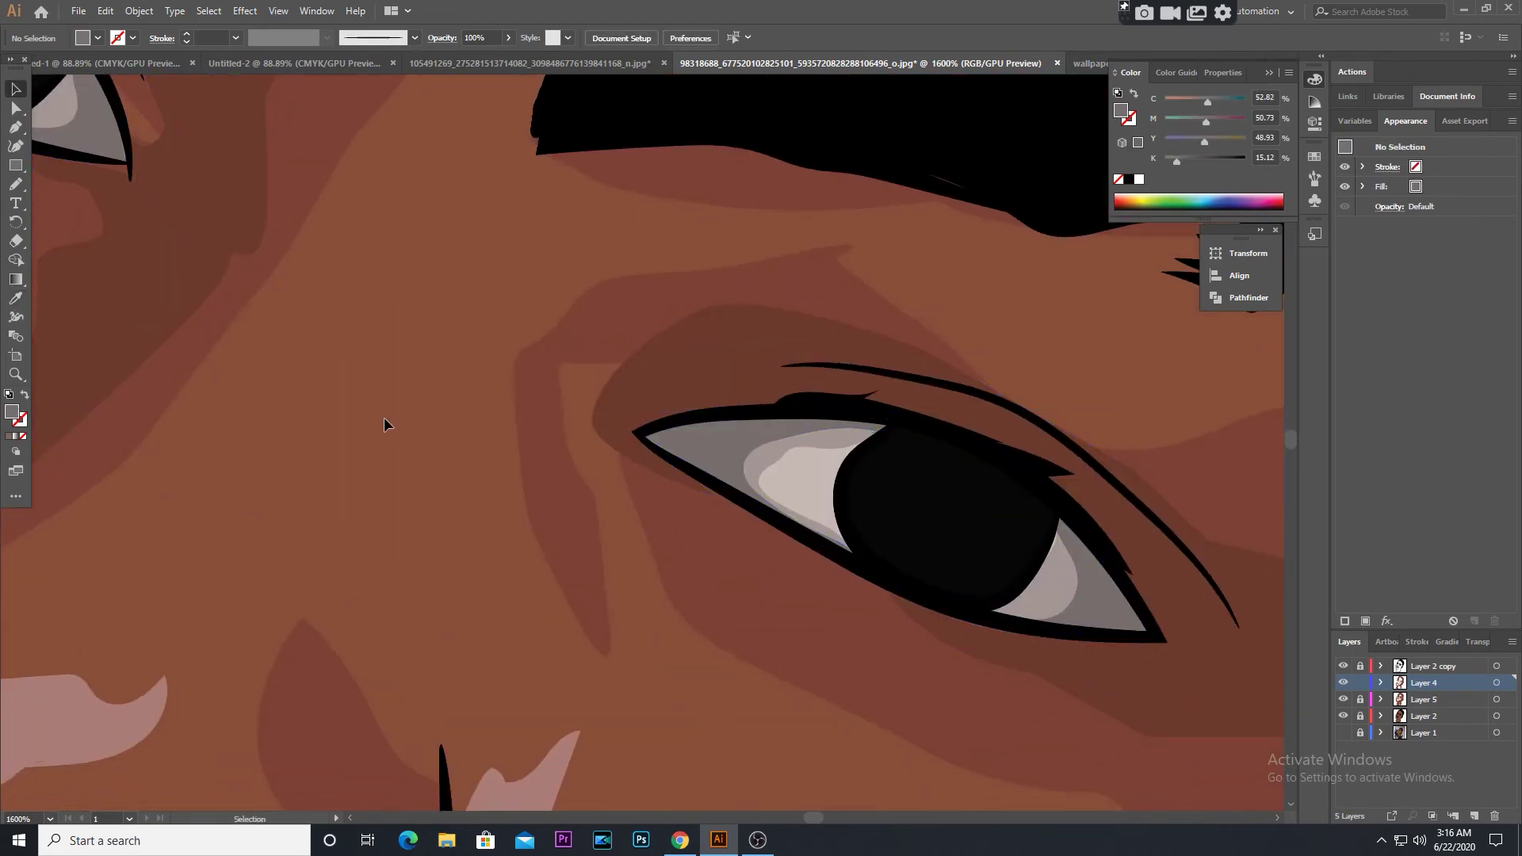
pyautogui.scroll(-5, 383, 425)
pyautogui.scroll(3, 458, 544)
# Darken the mouth-corner and lower-lip shading to a deeper red
pyautogui.scroll(2, 626, 515)
pyautogui.click(626, 515)
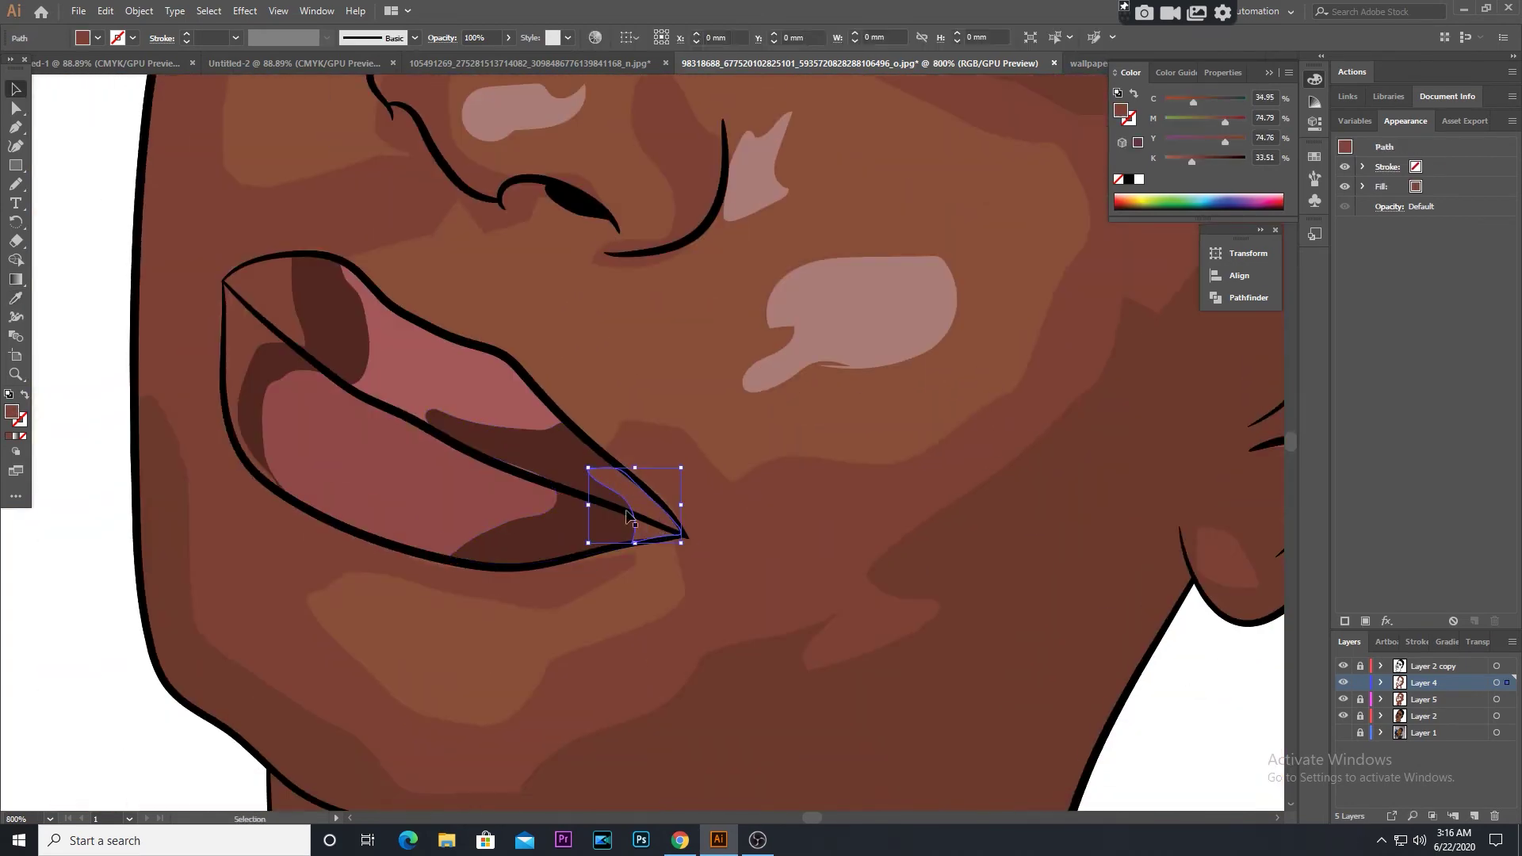
pyautogui.doubleClick(11, 412)
pyautogui.click(657, 354)
pyautogui.press('i')
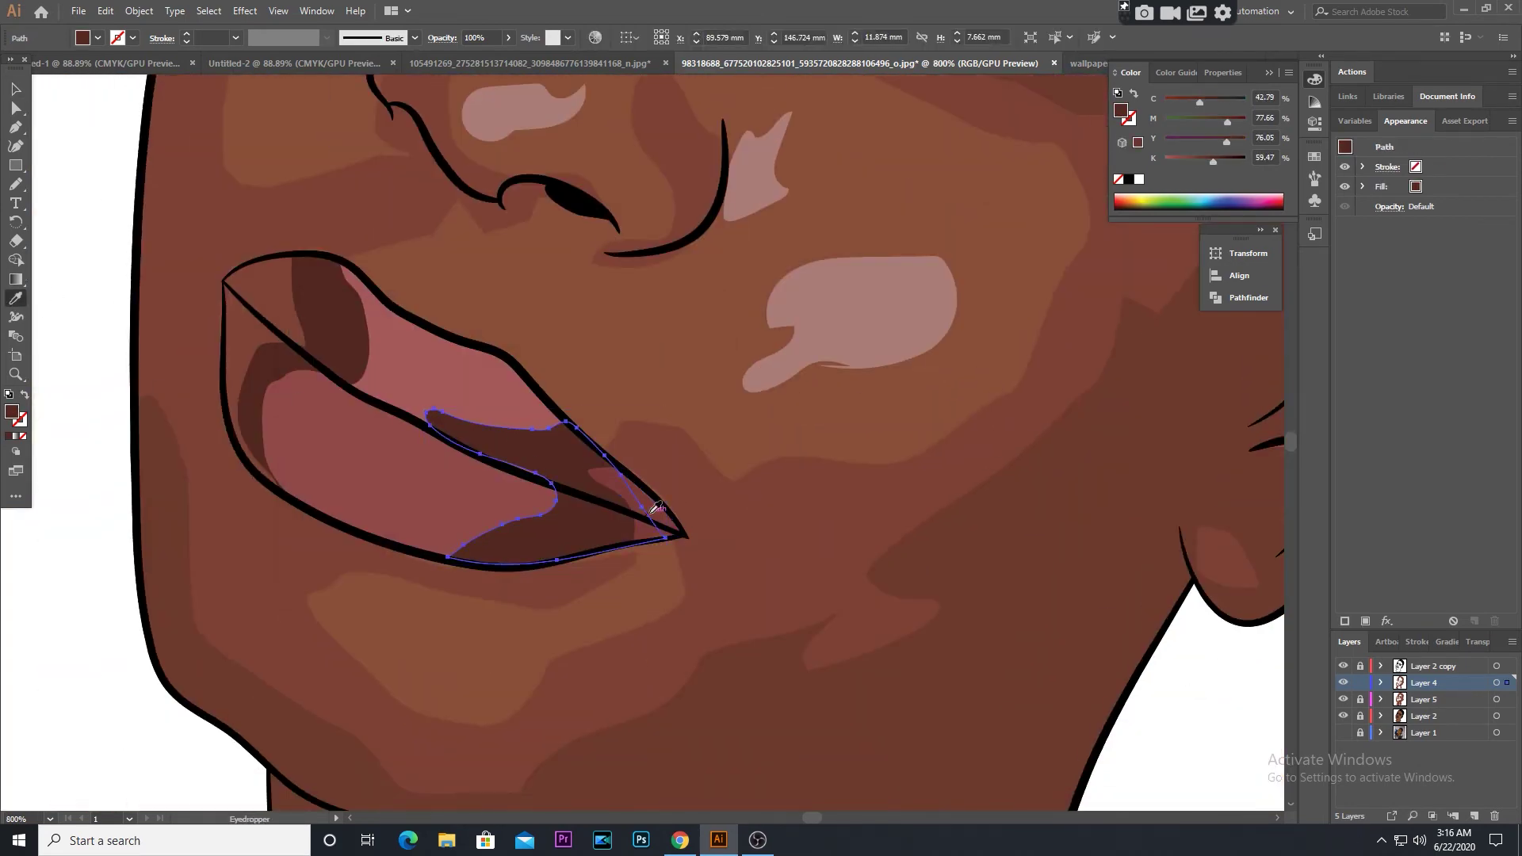
pyautogui.doubleClick(12, 412)
pyautogui.click(640, 365)
# Recolour the small upper-lip shape and the larger lip shape, undoing an accidental black fill
pyautogui.keyDown('ctrl'); pyautogui.click(253, 380); pyautogui.keyUp('ctrl')
pyautogui.click(238, 333)
pyautogui.hotkey('ctrl', 'z')
pyautogui.doubleClick(12, 411)
pyautogui.click(676, 357)
pyautogui.keyDown('ctrl'); pyautogui.click(317, 309); pyautogui.keyUp('ctrl')
pyautogui.doubleClick(15, 413)
pyautogui.click(676, 358)
pyautogui.press('v')
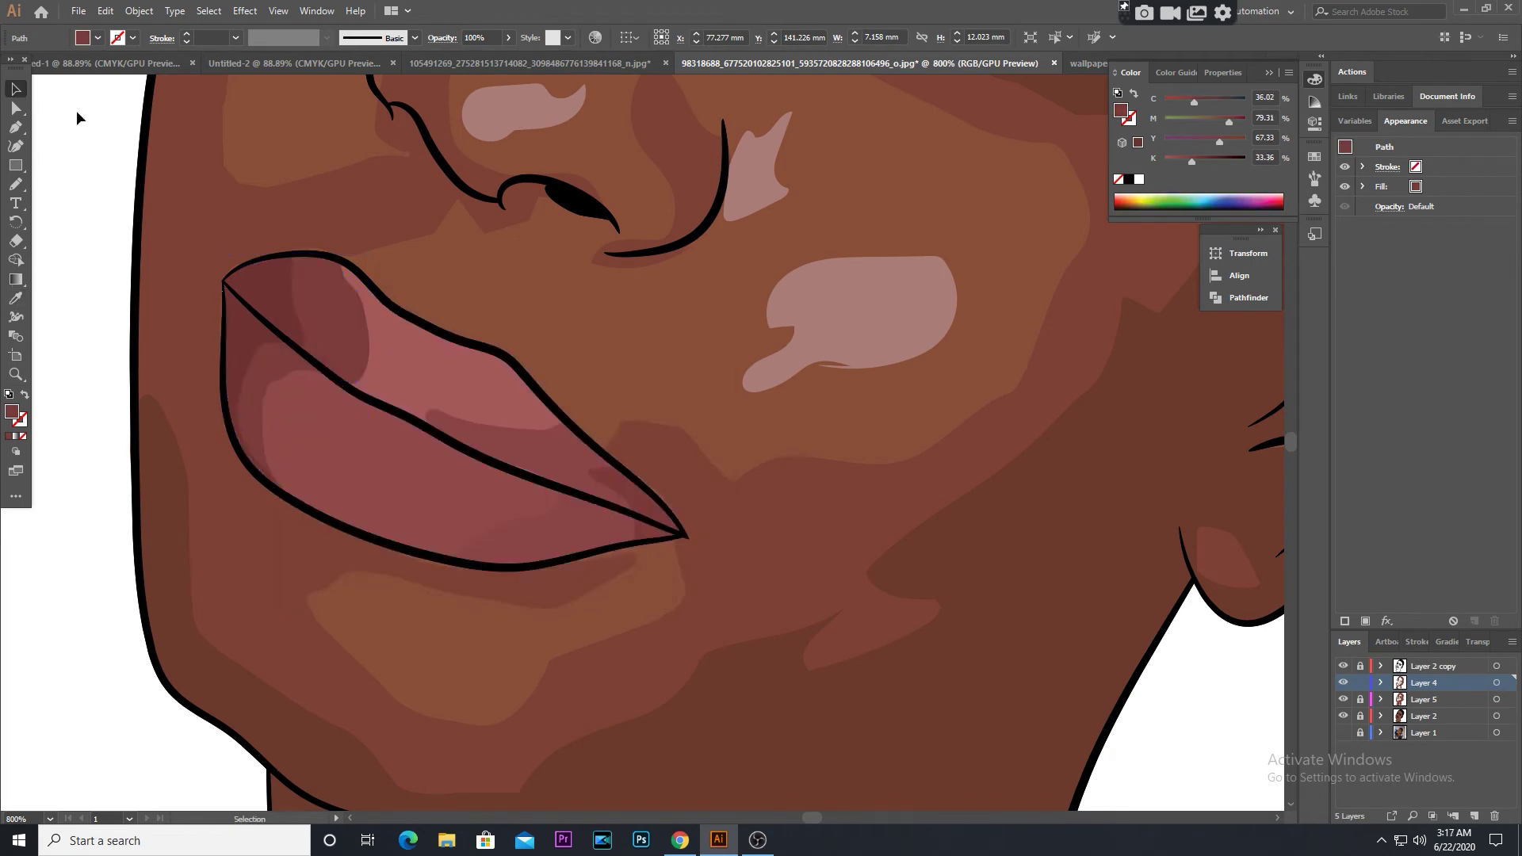
# Turn the three cheek highlights skin brown using the Eyedropper and a fine-tuned fill
pyautogui.moveTo(921, 308); pyautogui.dragTo(787, 442)
pyautogui.click(615, 302)
pyautogui.click(730, 334)
pyautogui.doubleClick(12, 411)
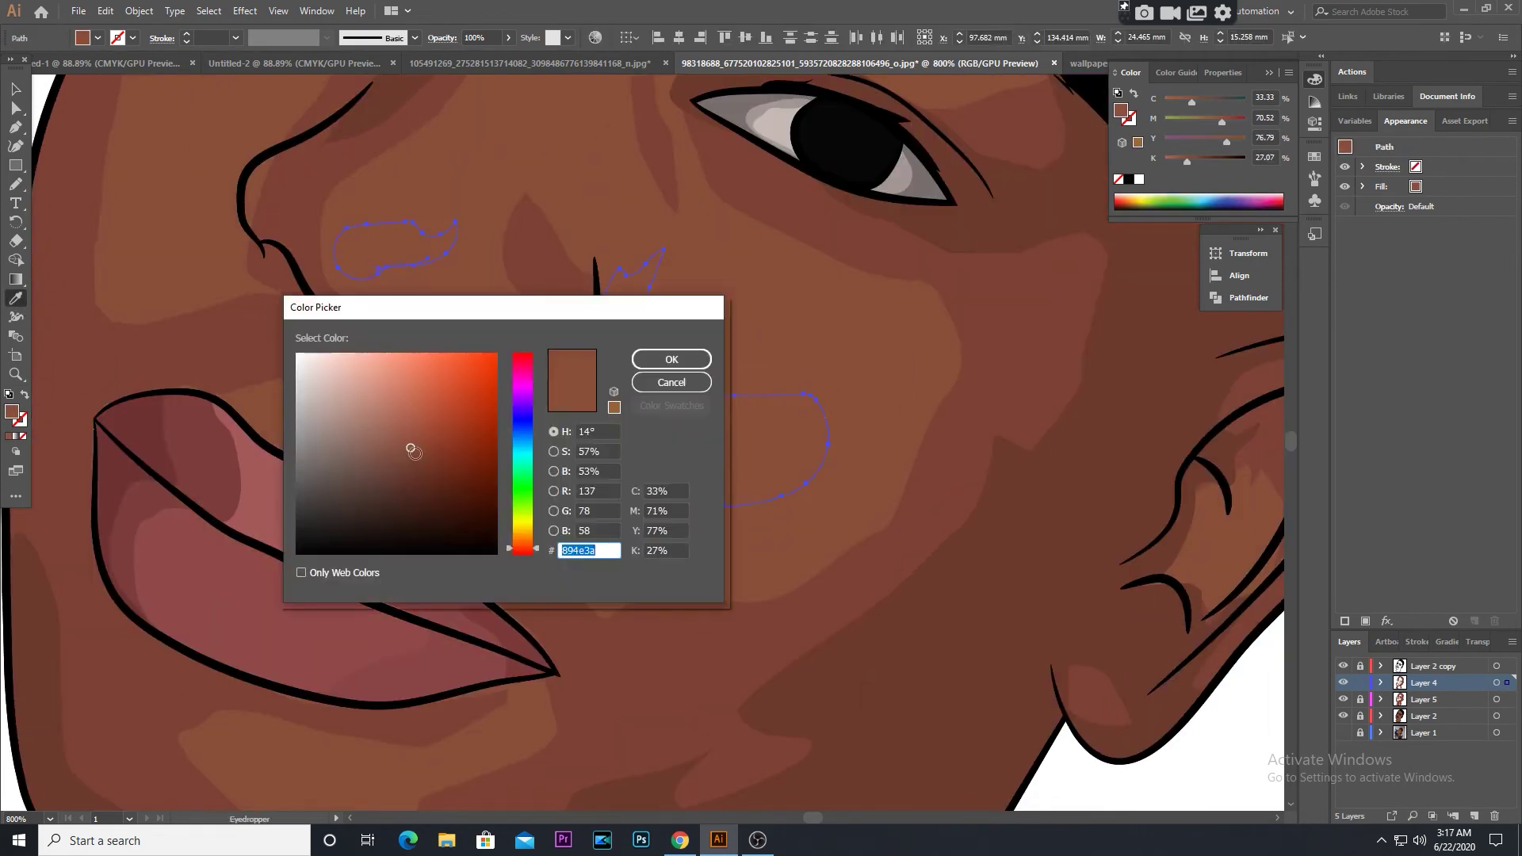
pyautogui.click(651, 356)
pyautogui.hotkey('ctrl', '-')
pyautogui.hotkey('ctrl', '-')
pyautogui.hotkey('ctrl', '-')
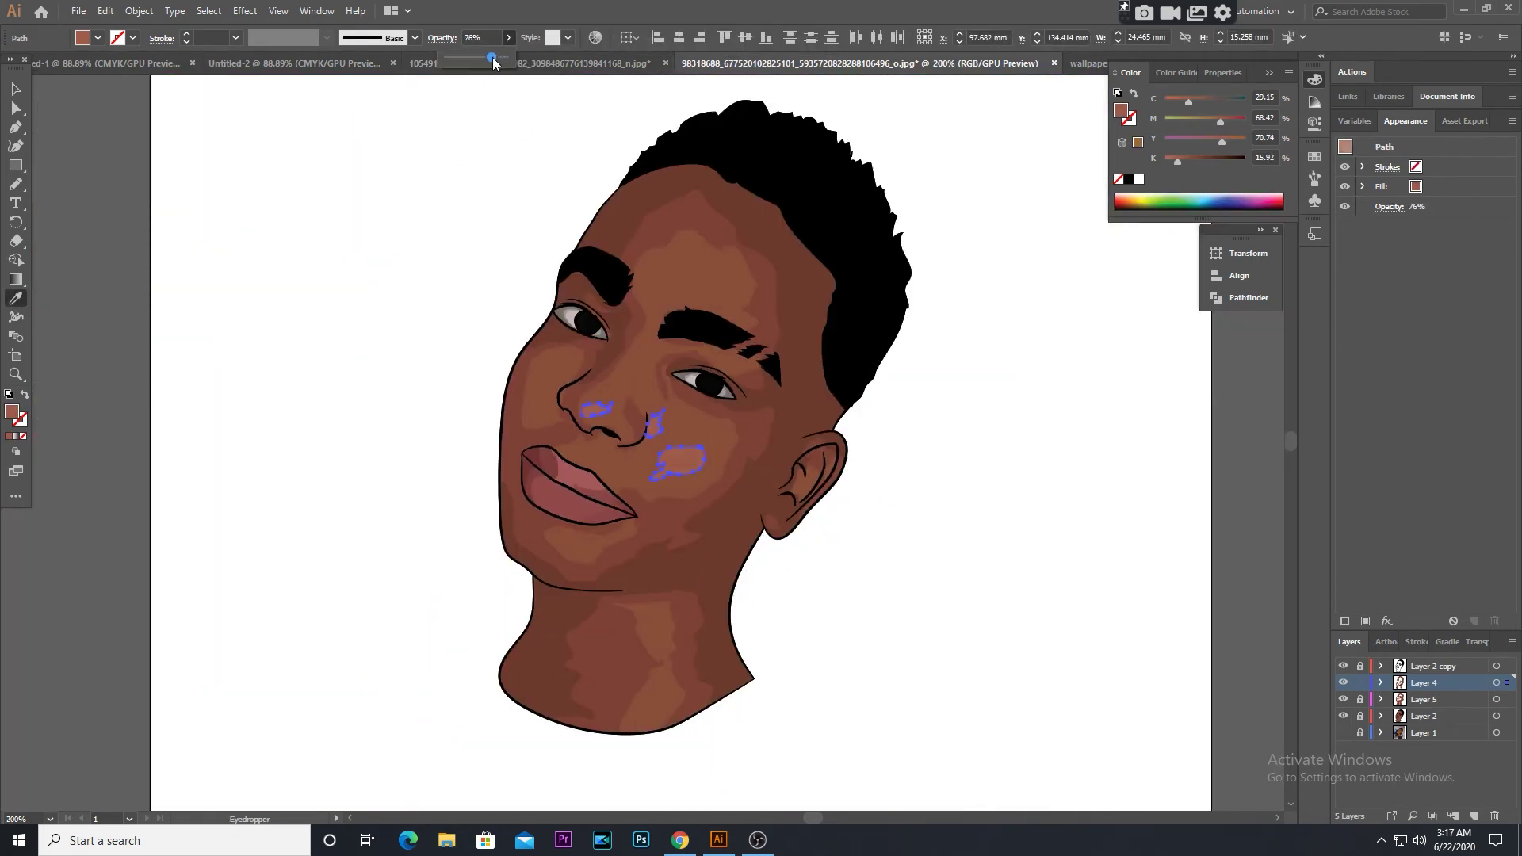
pyautogui.click(337, 207)
pyautogui.scroll(3, 809, 467)
pyautogui.scroll(2, 533, 451)
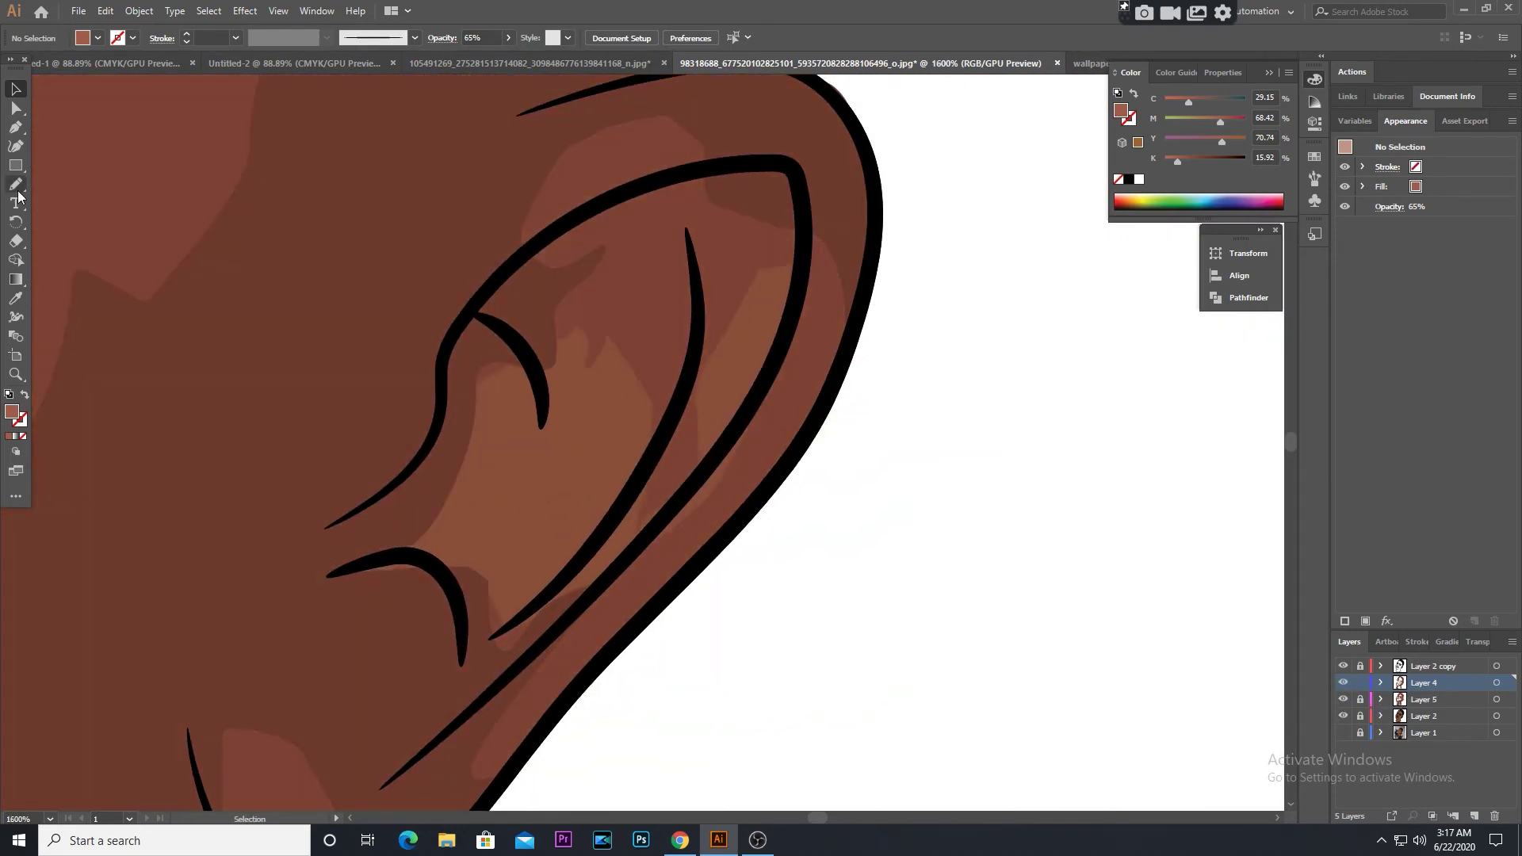
# Unlock Layer 5 and draw a reddish-brown pencil shading shape inside the ear
pyautogui.click(1360, 699)
pyautogui.click(1380, 699)
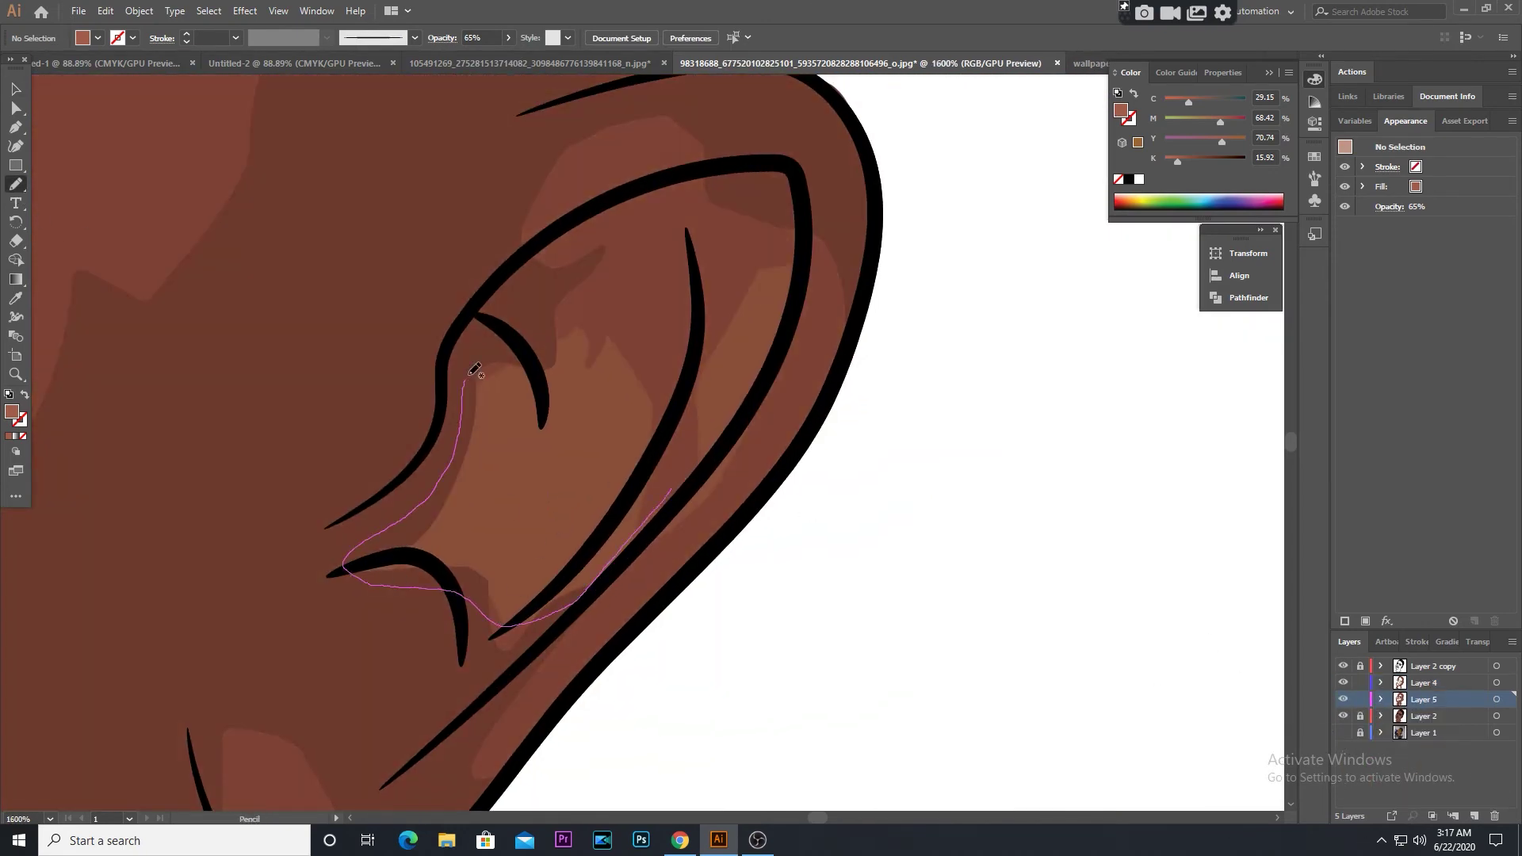
pyautogui.moveTo(766, 424); pyautogui.dragTo(603, 578)
pyautogui.press('i')
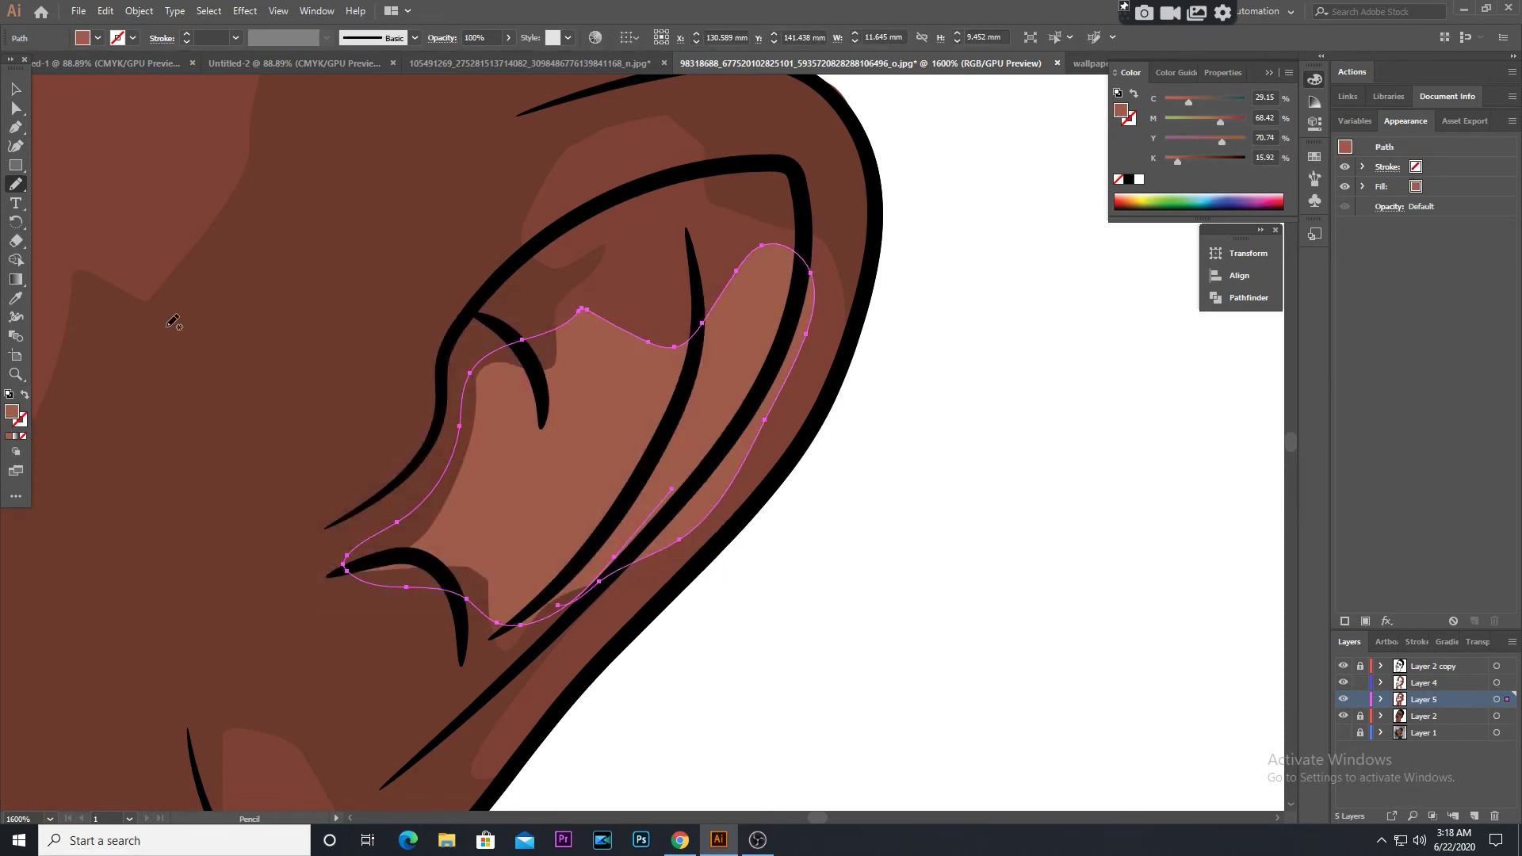
pyautogui.click(173, 319)
pyautogui.doubleClick(12, 412)
pyautogui.click(669, 357)
pyautogui.press('v')
pyautogui.click(829, 605)
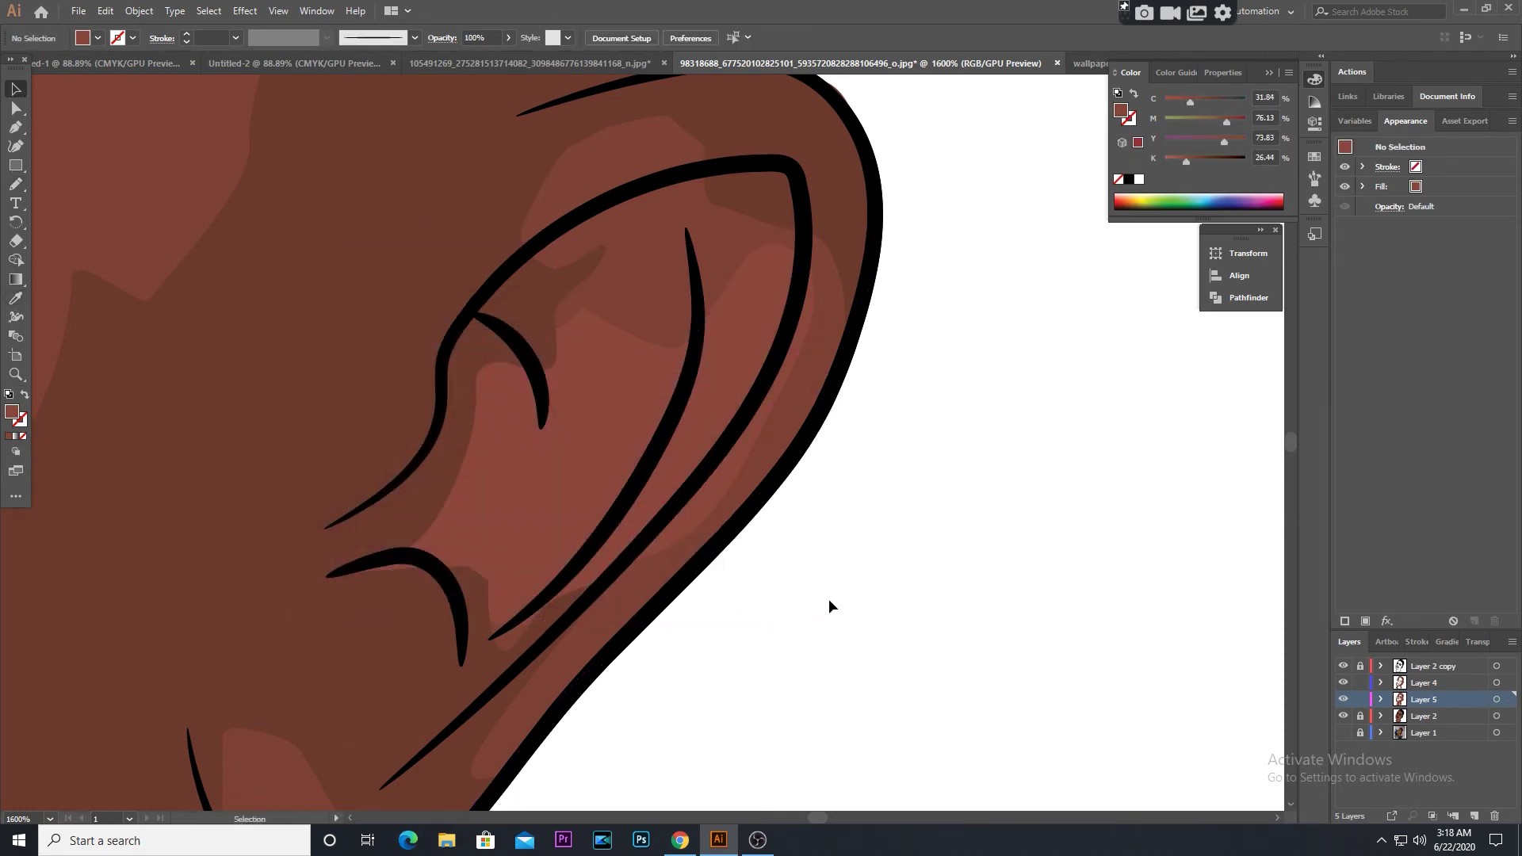
pyautogui.scroll(-3, 824, 501)
pyautogui.hscroll(-2, 824, 501)
pyautogui.hotkey('ctrl', '0')
pyautogui.scroll(3, 815, 652)
pyautogui.scroll(2, 578, 578)
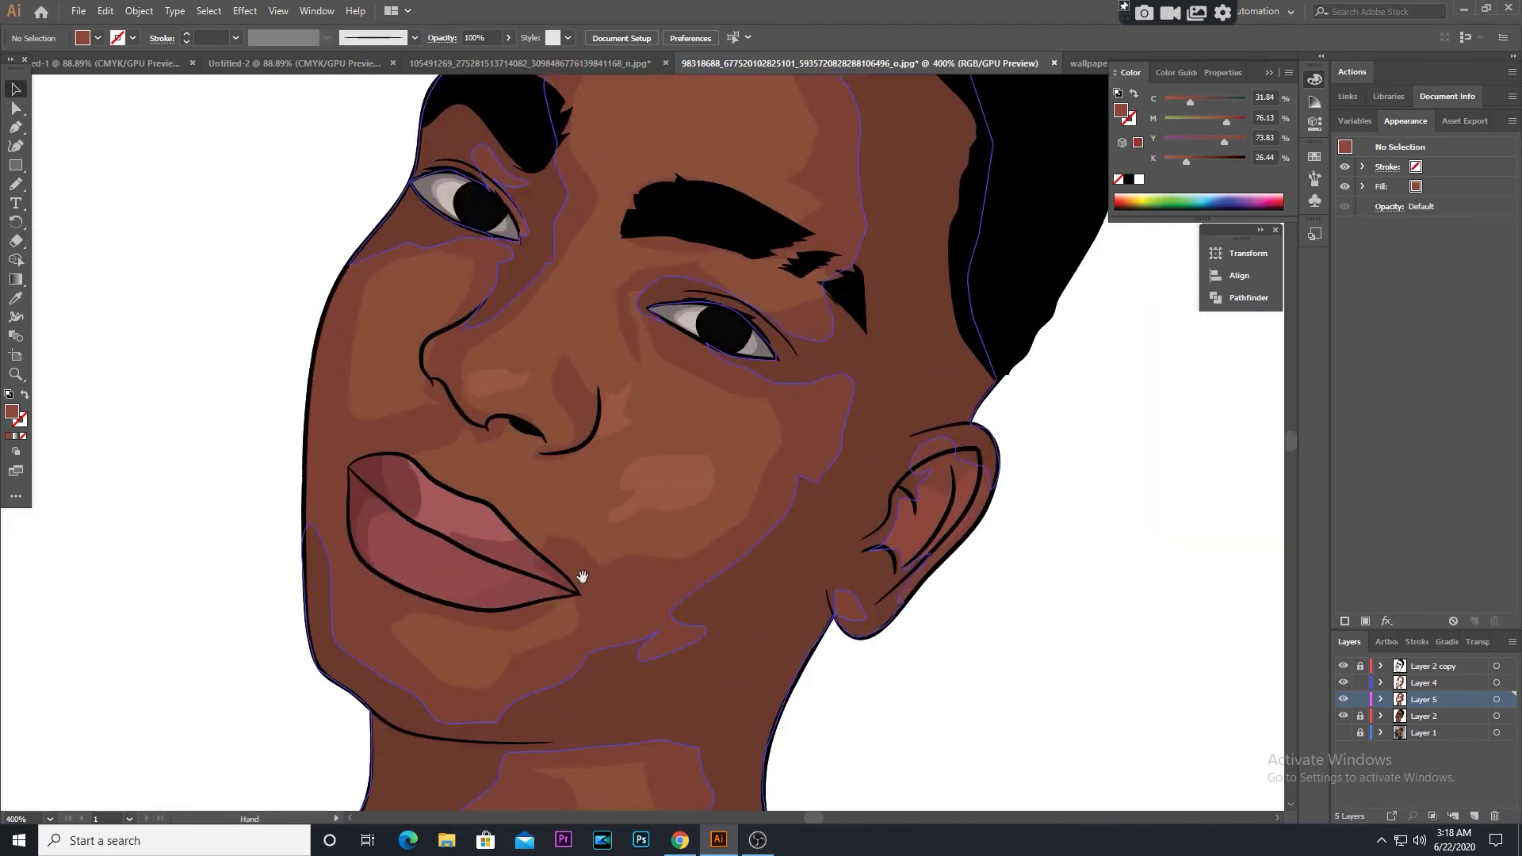
# Give the lip shape a new fill colour and make Layer 2 active
pyautogui.hotkey('ctrl', '1')
pyautogui.hotkey('ctrl', '=')
pyautogui.hotkey('ctrl', '=')
pyautogui.hotkey('ctrl', '=')
pyautogui.click(600, 755)
pyautogui.doubleClick(12, 412)
pyautogui.click(679, 372)
pyautogui.click(166, 251)
# Draw a dark-grey crescent along the edge of the first pupil
pyautogui.scroll(3, 840, 397)
pyautogui.scroll(2, 1026, 565)
pyautogui.hscroll(-3, 714, 476)
pyautogui.press('n')
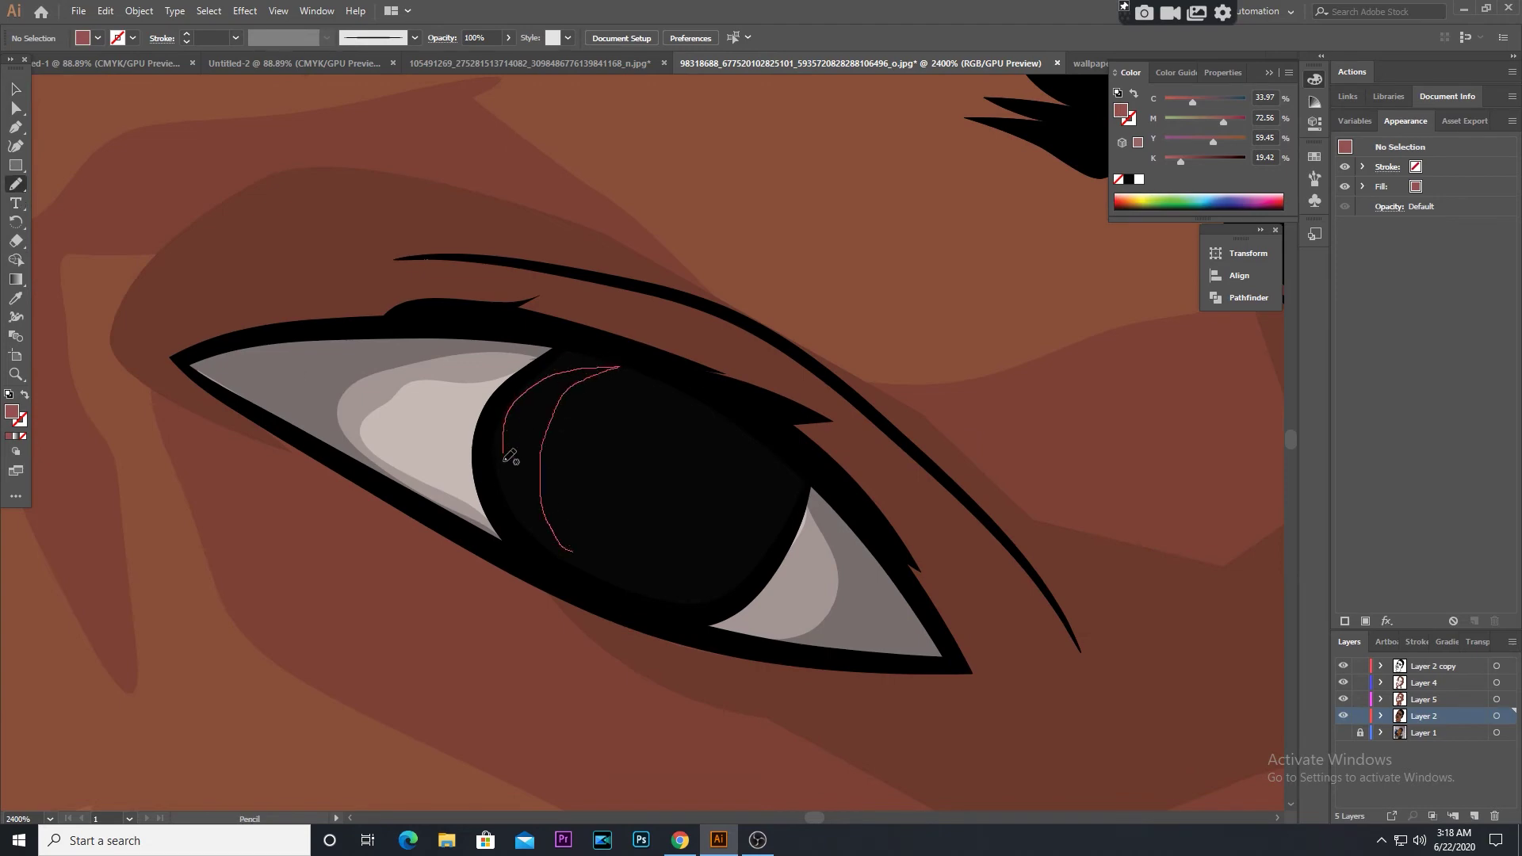
pyautogui.moveTo(507, 434); pyautogui.dragTo(556, 543)
pyautogui.click(9, 436)
pyautogui.doubleClick(12, 412)
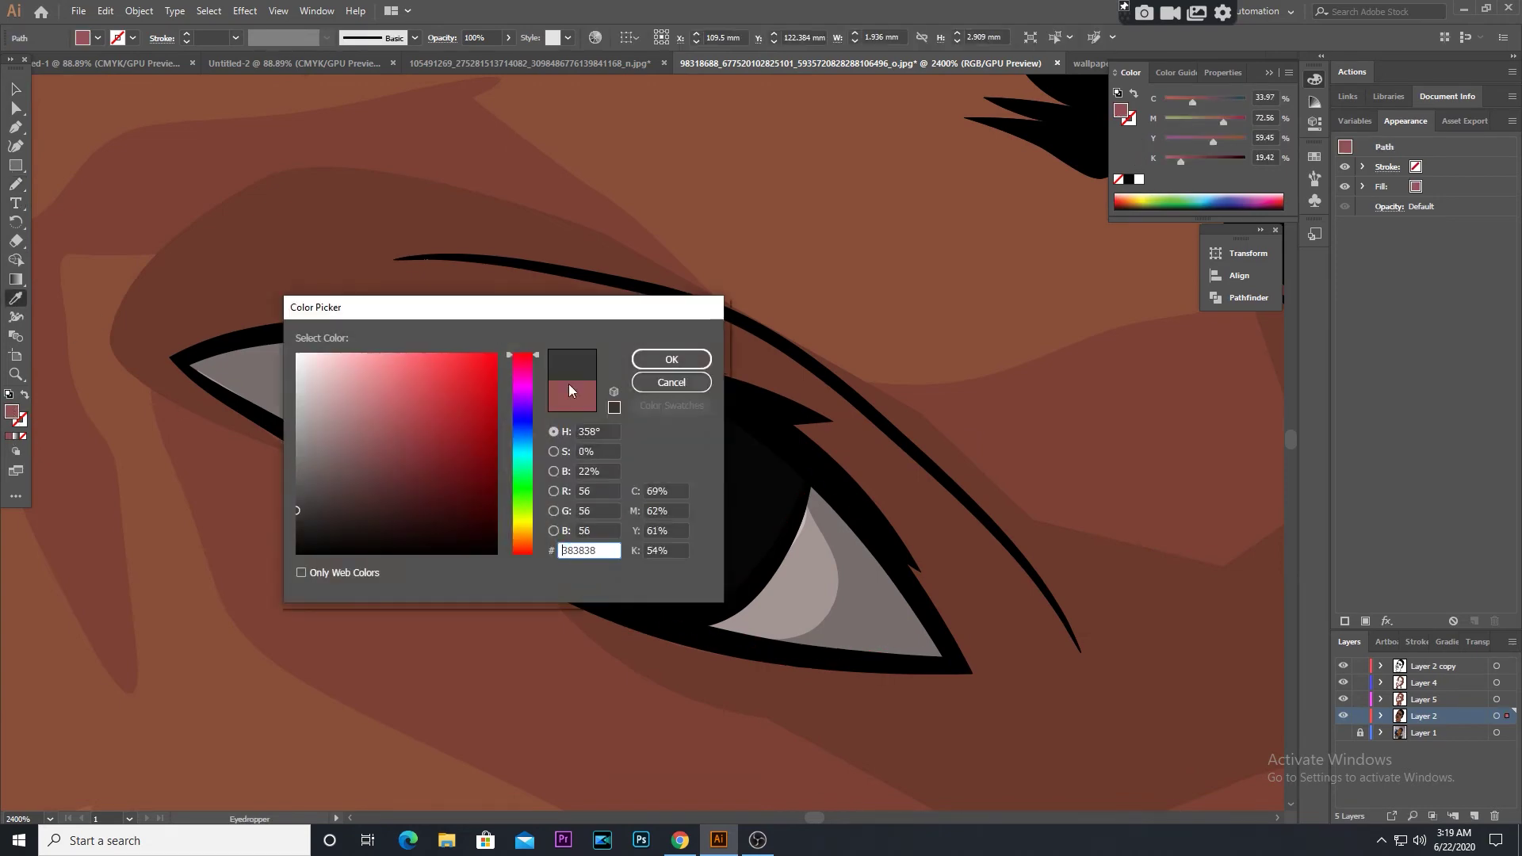
pyautogui.press('Escape')
# Draw a dark crescent inside the other pupil
pyautogui.scroll(-3, 119, 107)
pyautogui.scroll(-3, 188, 299)
pyautogui.scroll(4, 360, 511)
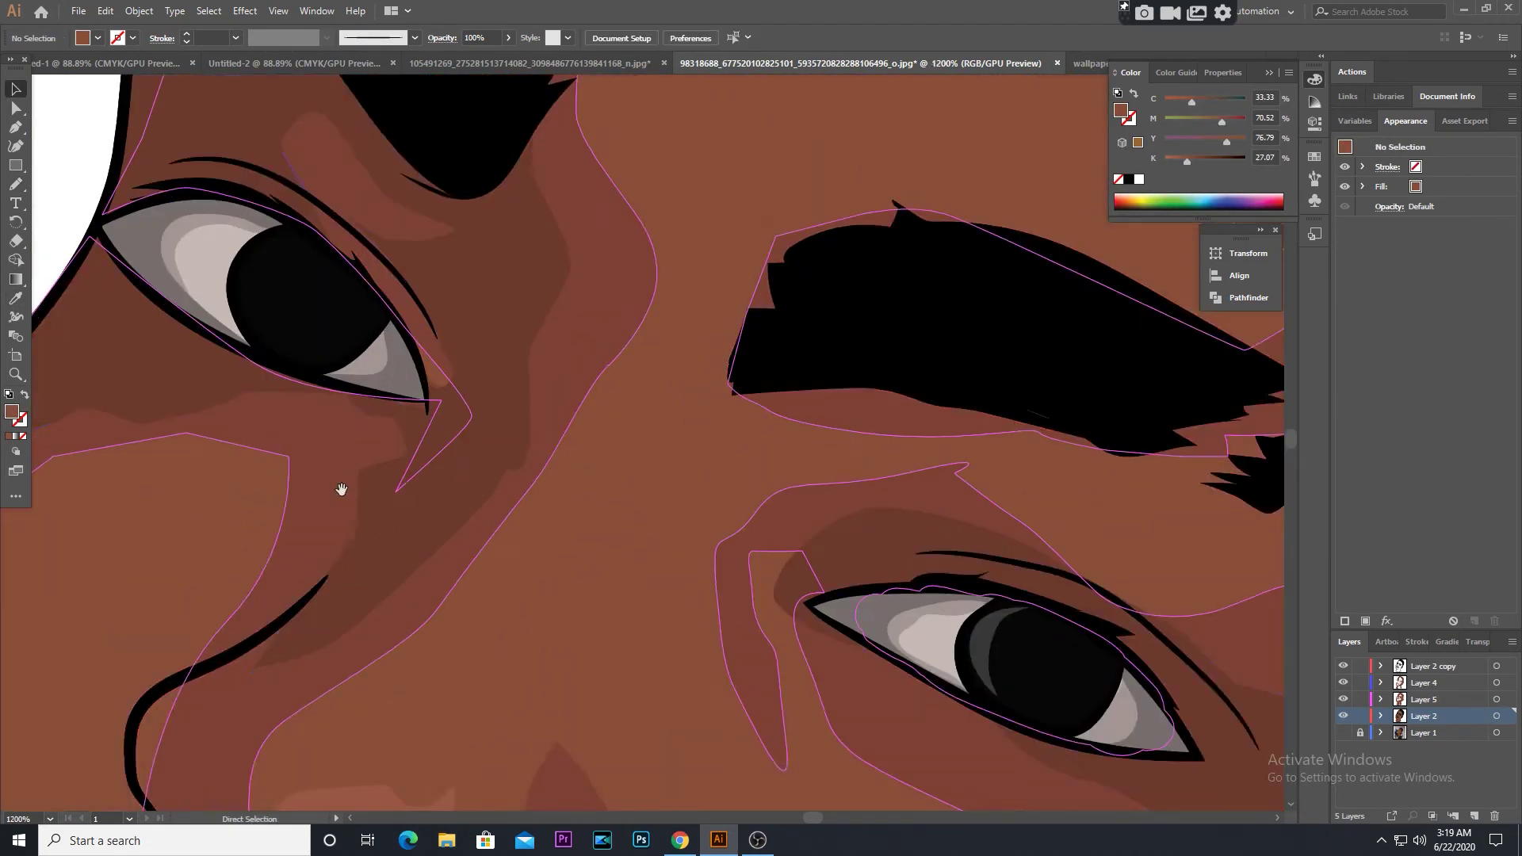
pyautogui.scroll(3, 358, 509)
pyautogui.hscroll(-1, 358, 510)
pyautogui.press('n')
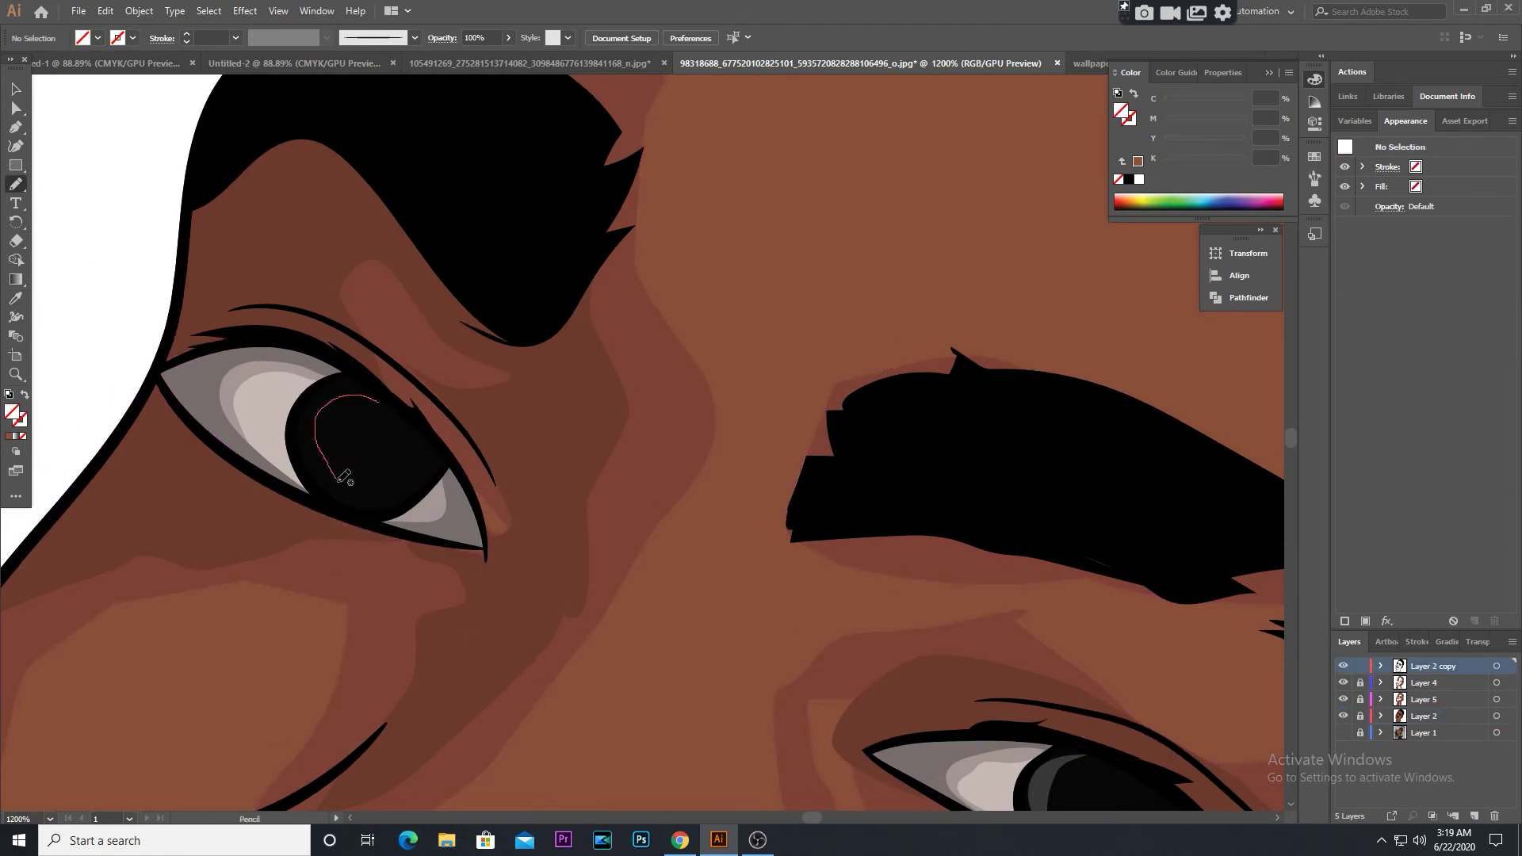
pyautogui.moveTo(329, 485); pyautogui.dragTo(378, 372)
pyautogui.click(1043, 781)
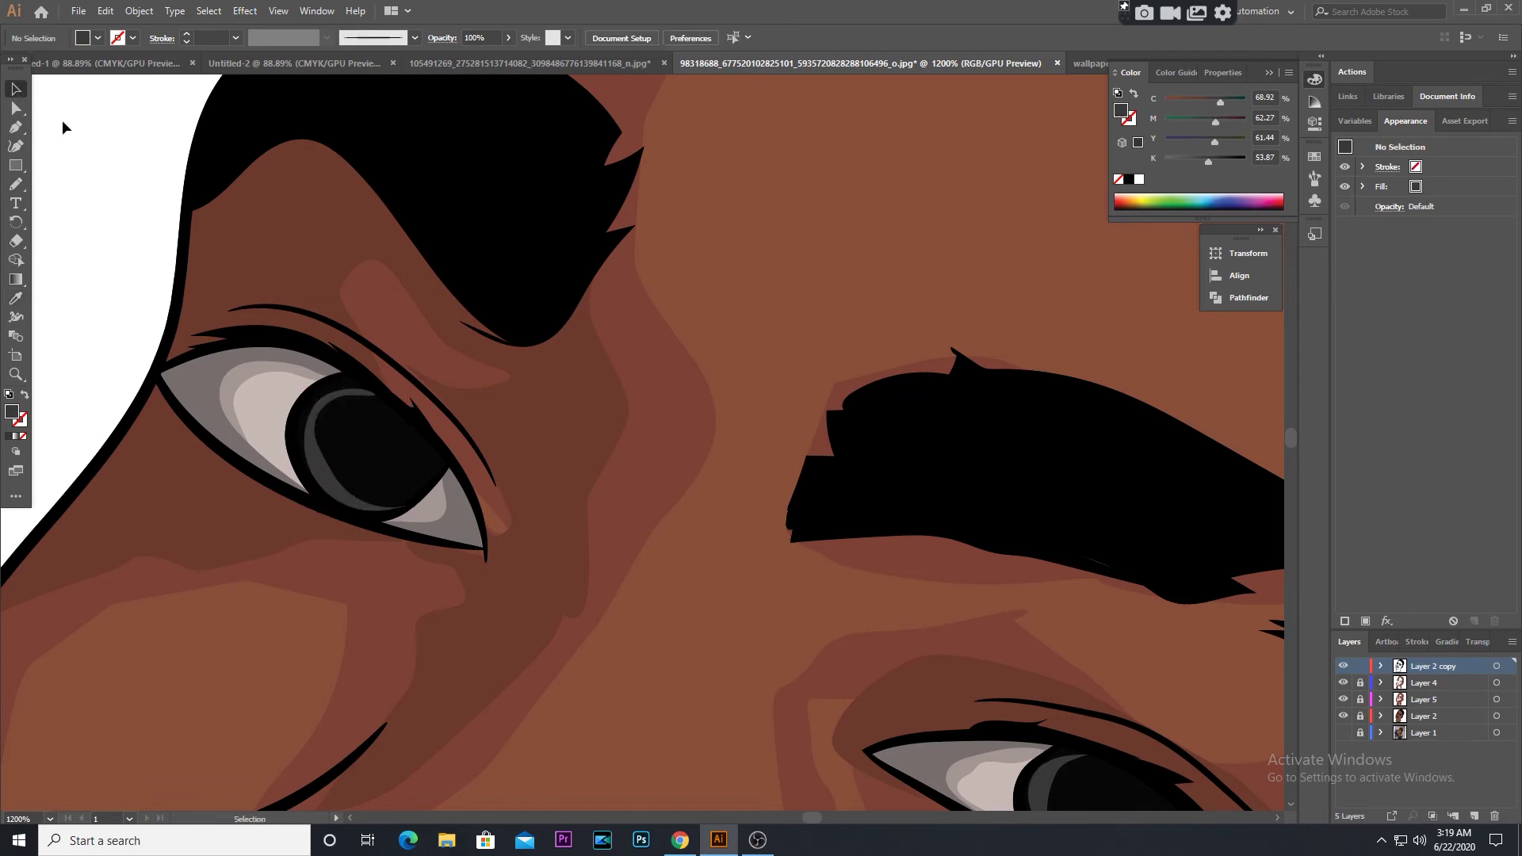
pyautogui.hotkey('ctrl', '0')
pyautogui.scroll(10, 336, 492)
# Nudge the crescent higher in the pupil and reshape its top with Direct Selection
pyautogui.hotkey('shift', 'e')
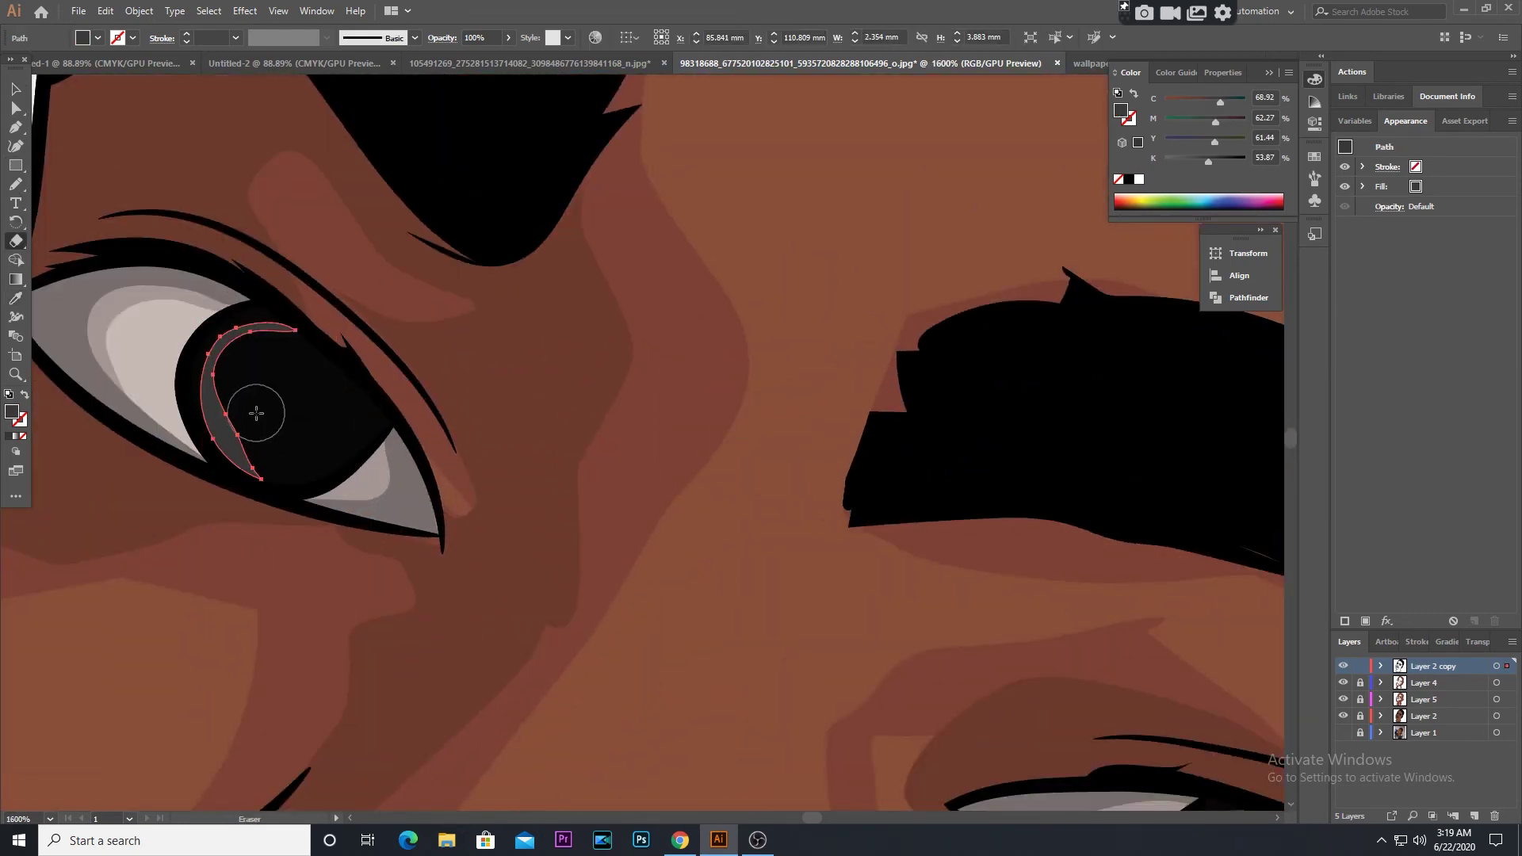
pyautogui.scroll(-5, 258, 356)
pyautogui.scroll(3, 177, 159)
pyautogui.scroll(3, 177, 158)
pyautogui.press('v')
pyautogui.moveTo(221, 381); pyautogui.dragTo(221, 384)
pyautogui.press('a')
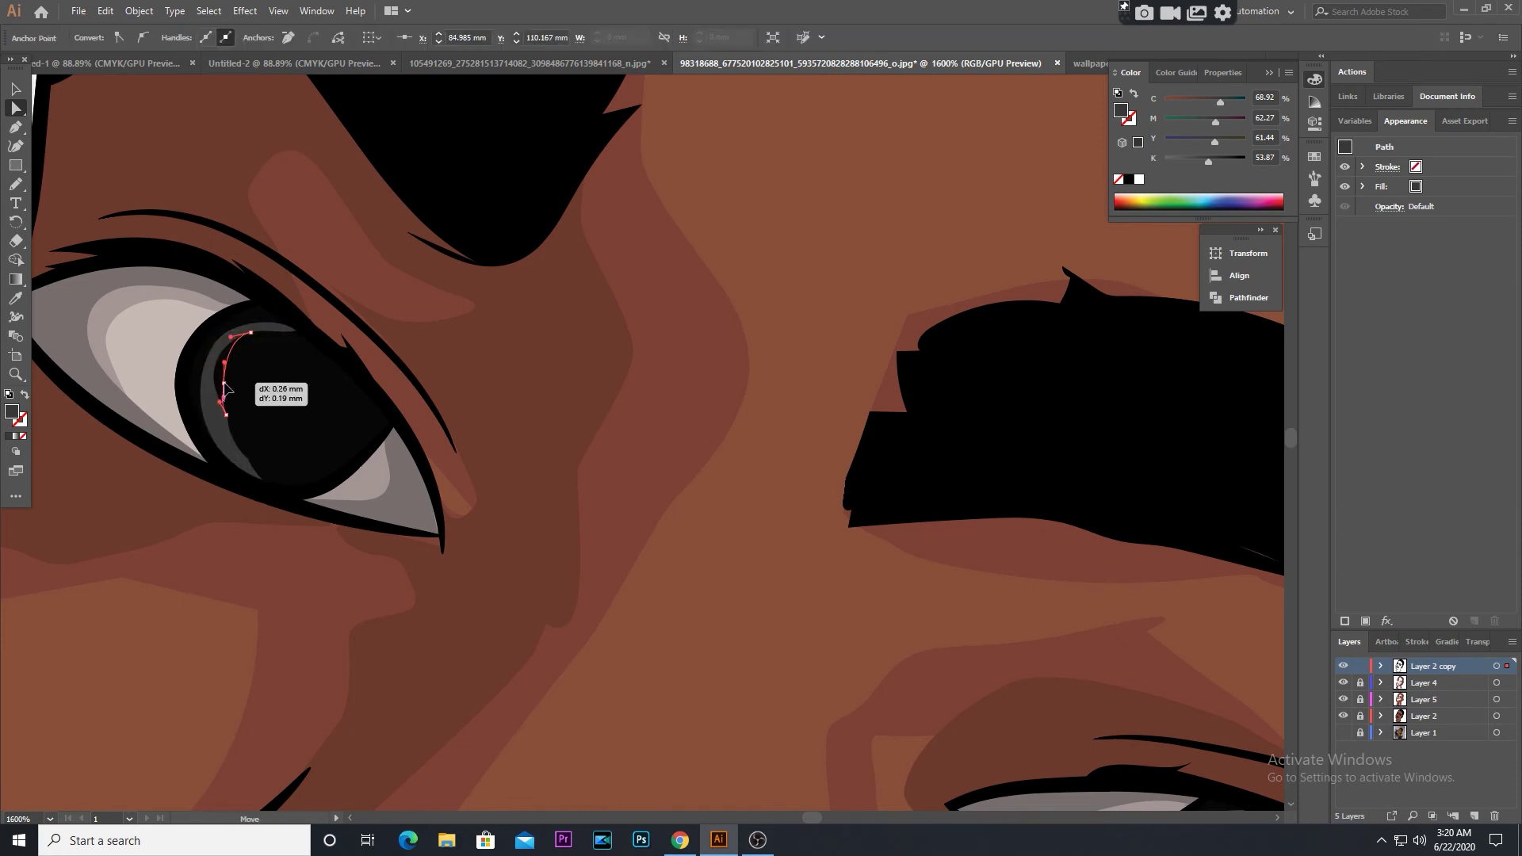
pyautogui.moveTo(285, 335); pyautogui.dragTo(279, 331)
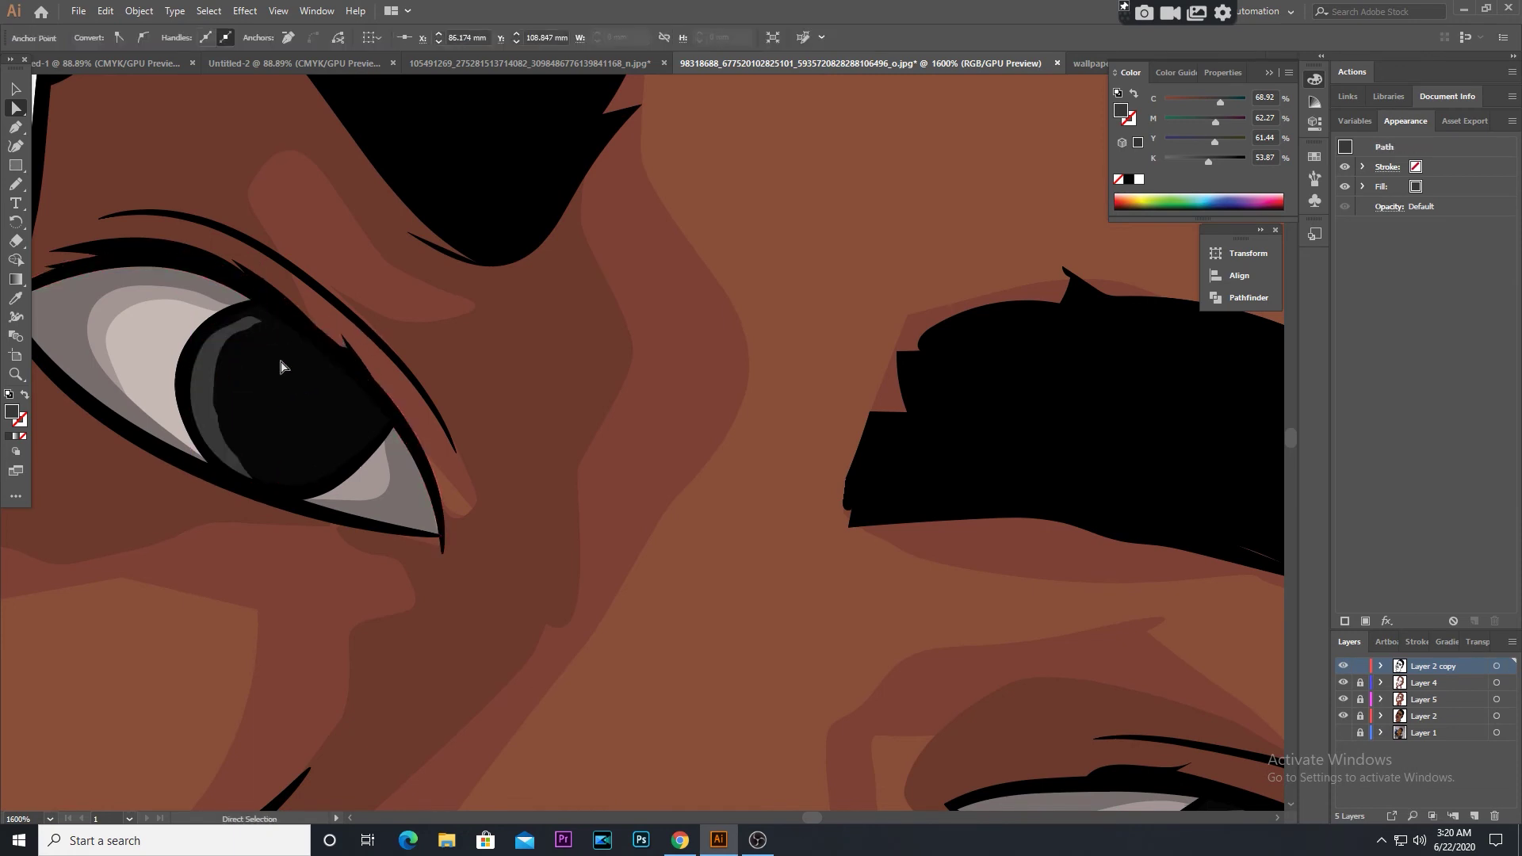
pyautogui.hotkey('ctrl', 'shift', 'a')
# Draw a small round catchlight ellipse in the pupil
pyautogui.click(15, 165)
pyautogui.click(71, 176)
pyautogui.moveTo(254, 374)
pyautogui.mouseDown()
pyautogui.moveTo(304, 424)
pyautogui.moveTo(284, 415)
pyautogui.mouseUp()
pyautogui.hotkey('ctrl', '-')
pyautogui.hotkey('ctrl', '-')
pyautogui.hotkey('ctrl', '-')
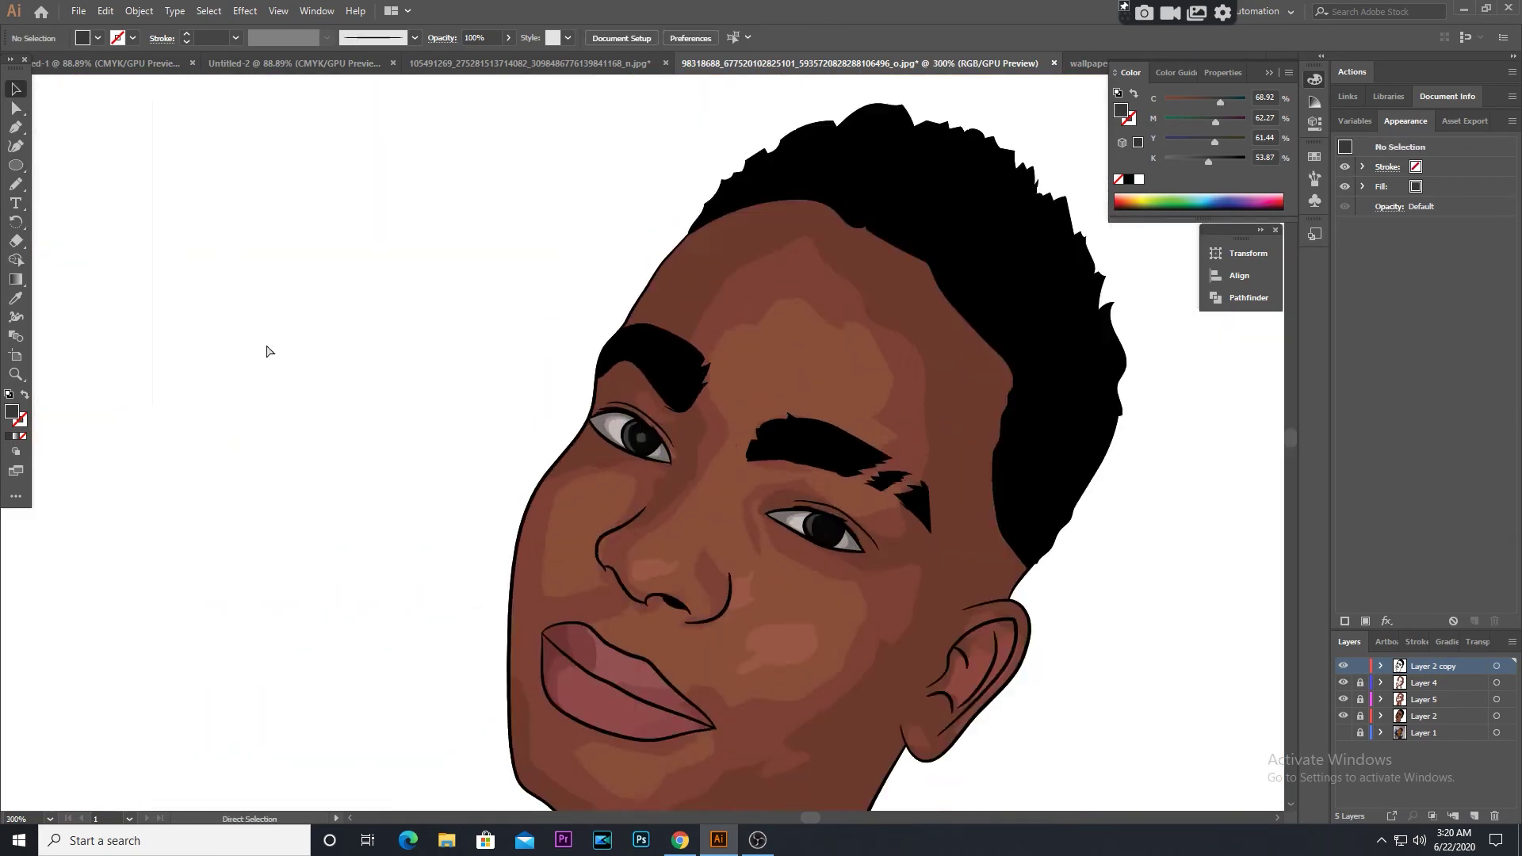
# Resize the catchlight circle inside the eye, zooming in and out to check it
pyautogui.hotkey('ctrl', '+')
pyautogui.hotkey('ctrl', '+')
pyautogui.hotkey('ctrl', '+')
pyautogui.moveTo(664, 426); pyautogui.dragTo(674, 443)
pyautogui.hotkey('ctrl', '-')
pyautogui.hotkey('ctrl', '-')
pyautogui.hotkey('ctrl', '-')
pyautogui.hotkey('ctrl', '-')
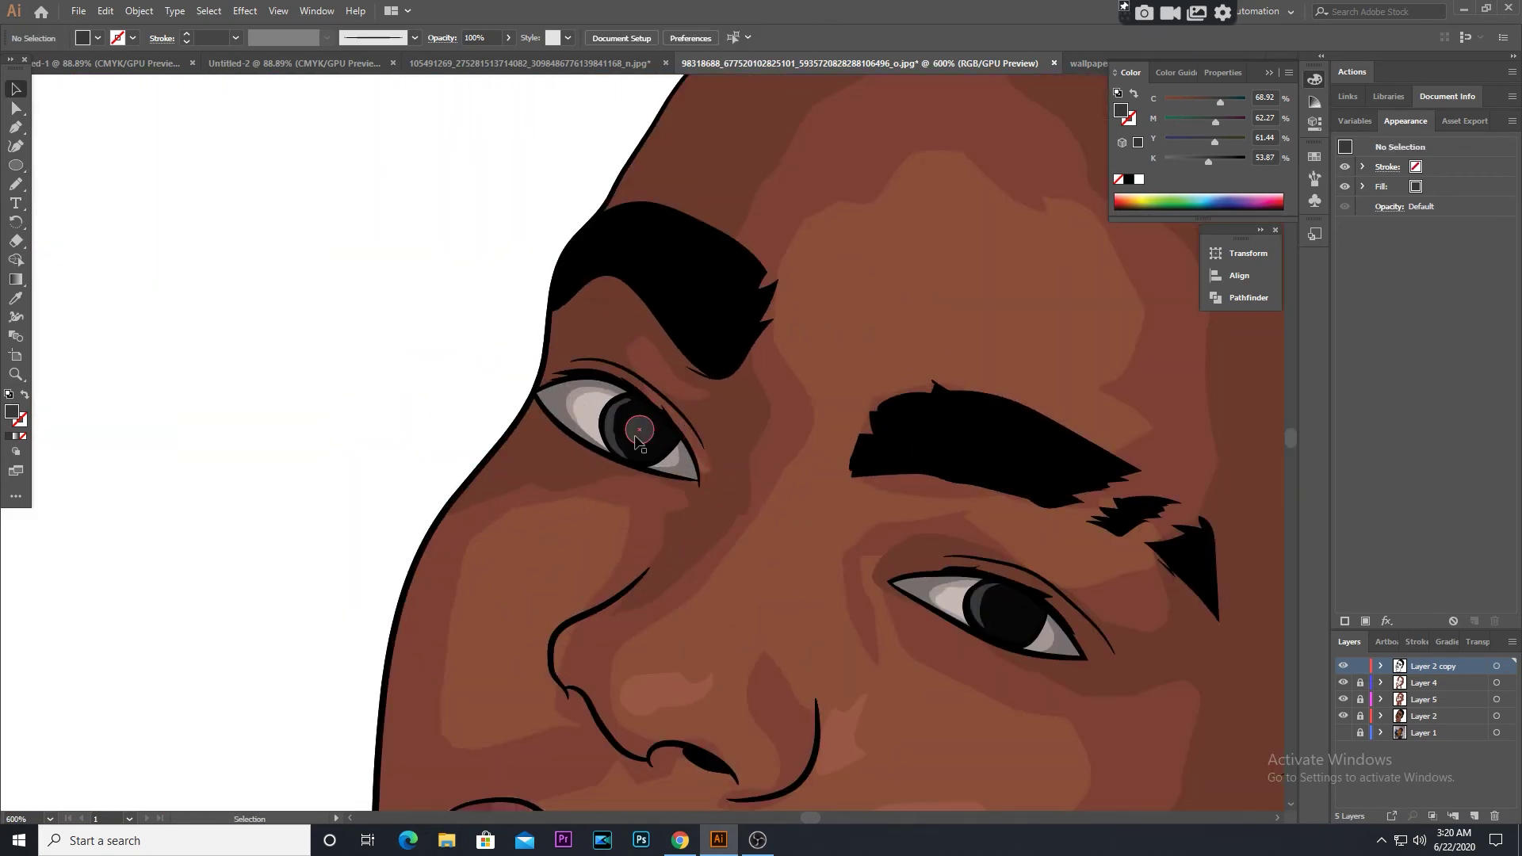
pyautogui.hotkey('ctrl', 'shift', 'a')
pyautogui.hotkey('ctrl', '-')
pyautogui.hotkey('ctrl', '+')
pyautogui.hotkey('ctrl', '+')
pyautogui.hotkey('ctrl', 'z')
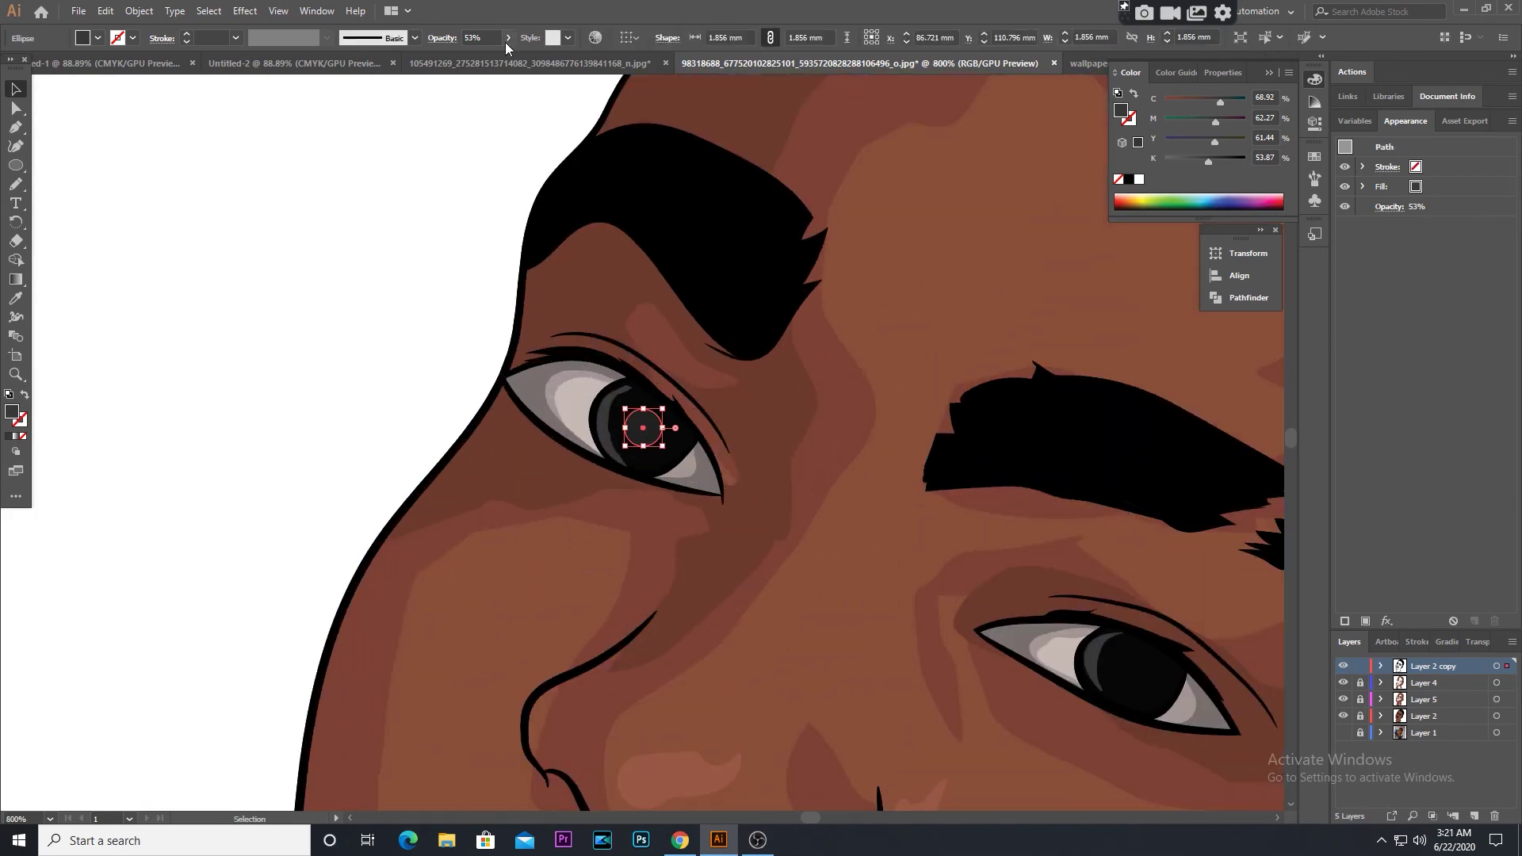
pyautogui.hotkey('ctrl', '-')
pyautogui.hotkey('ctrl', '-')
pyautogui.hotkey('ctrl', '-')
pyautogui.hotkey('ctrl', 'shift', 'a')
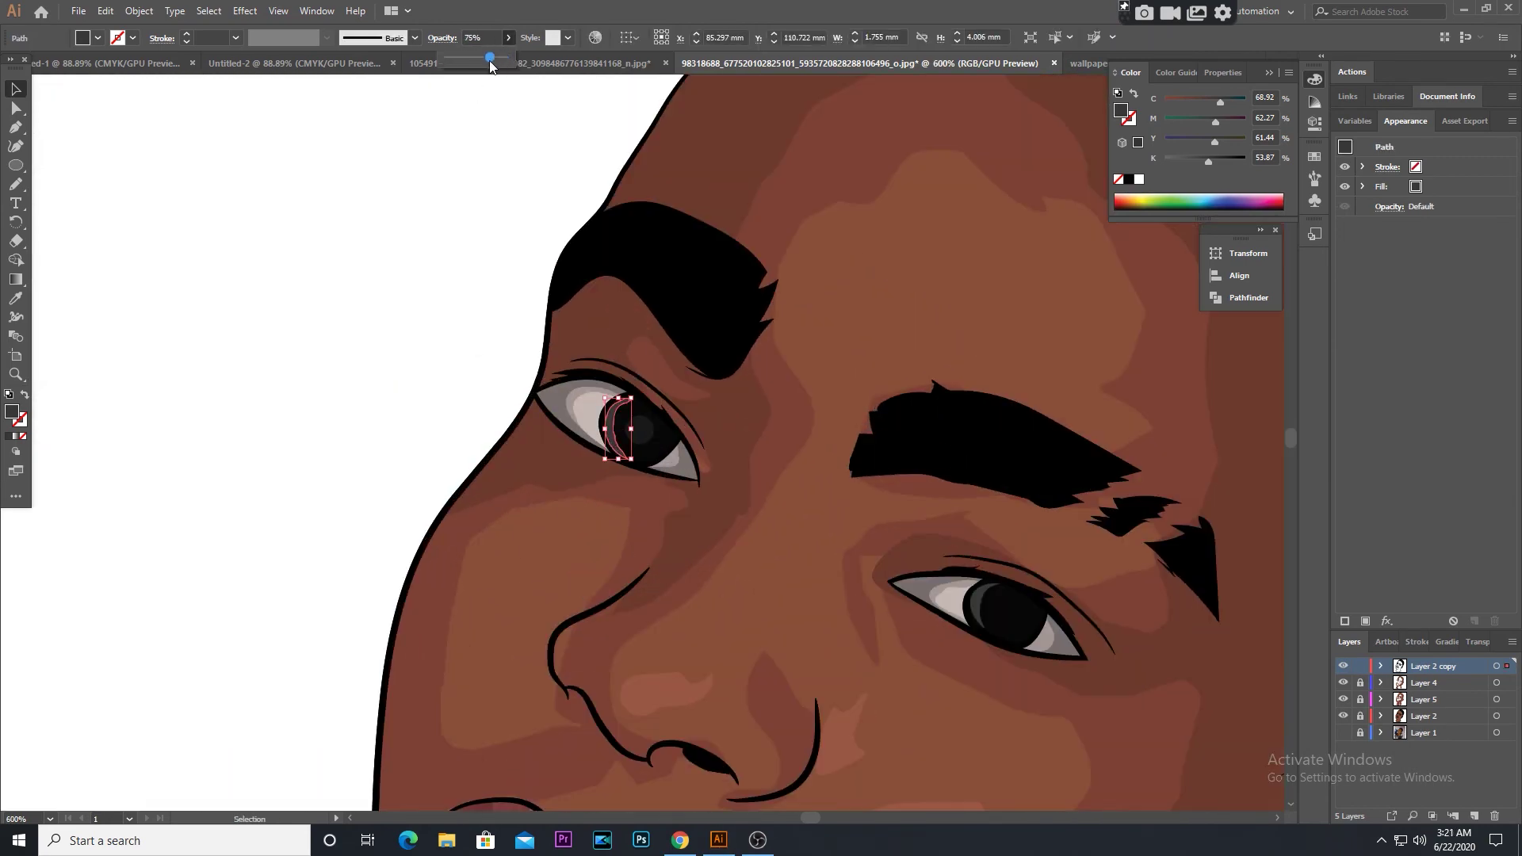
# Commit the iris opacity change and zoom in on the eye corner
pyautogui.click(424, 177)
pyautogui.hotkey('ctrl', '0')
pyautogui.scroll(5, 389, 246)
pyautogui.scroll(-2, 868, 488)
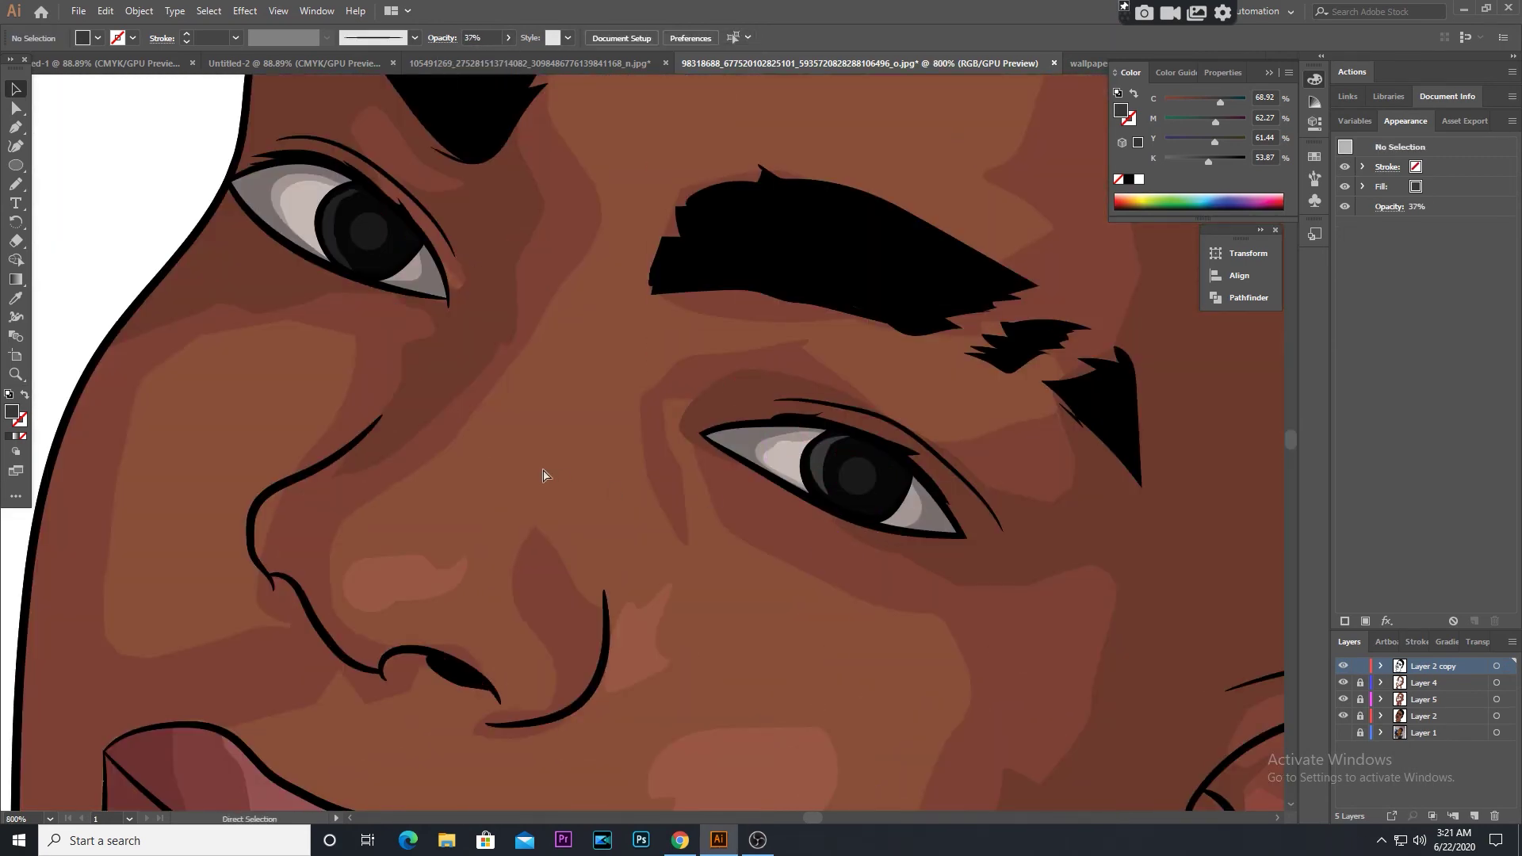
pyautogui.hotkey('ctrl', '0')
pyautogui.scroll(5, 735, 474)
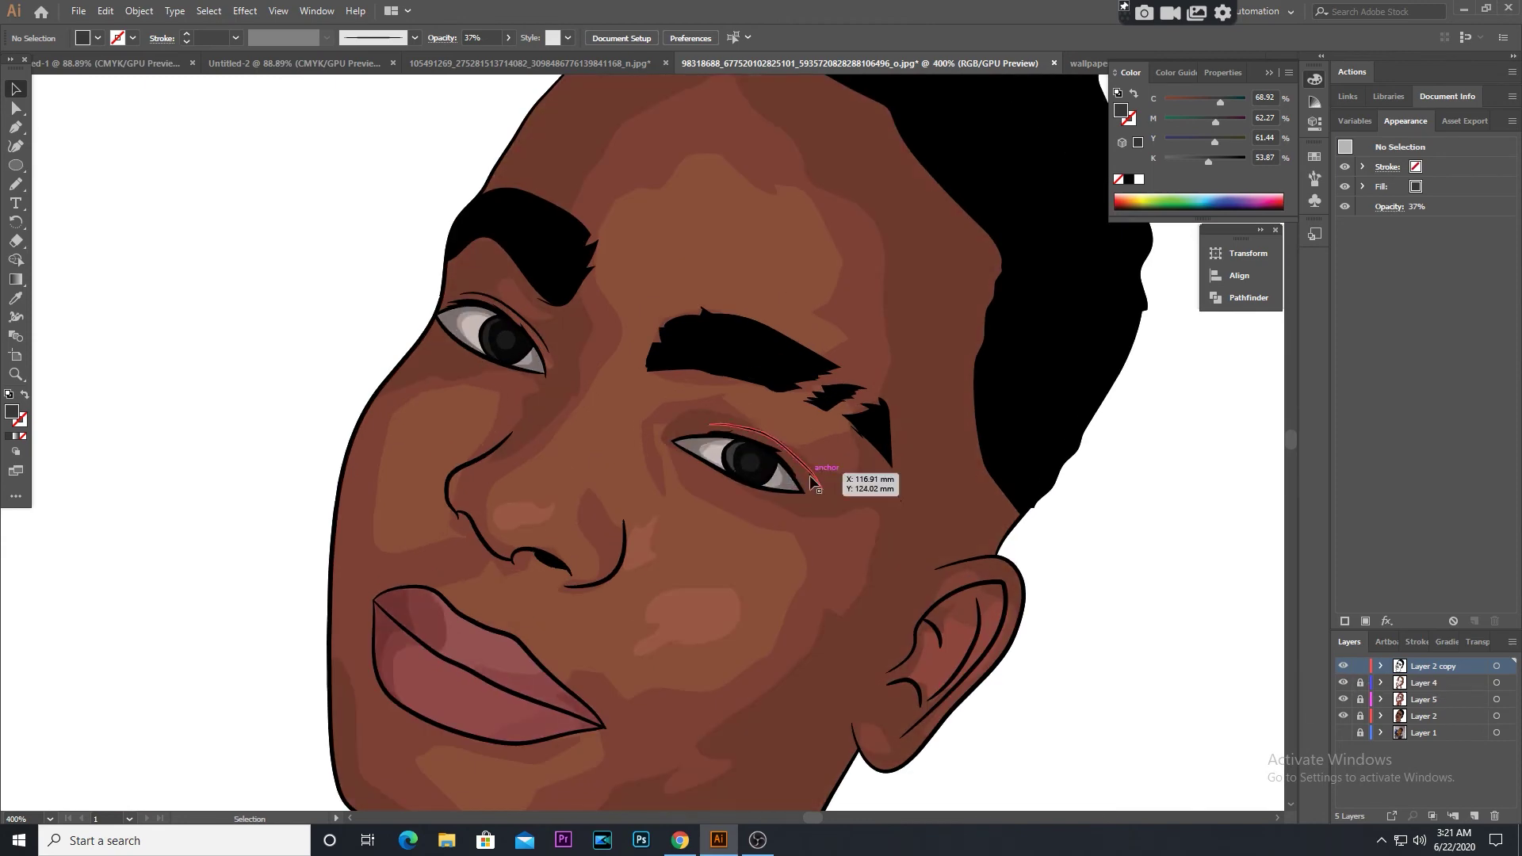
pyautogui.hotkey('ctrl', '0')
pyautogui.scroll(4, 840, 649)
pyautogui.scroll(1, 753, 475)
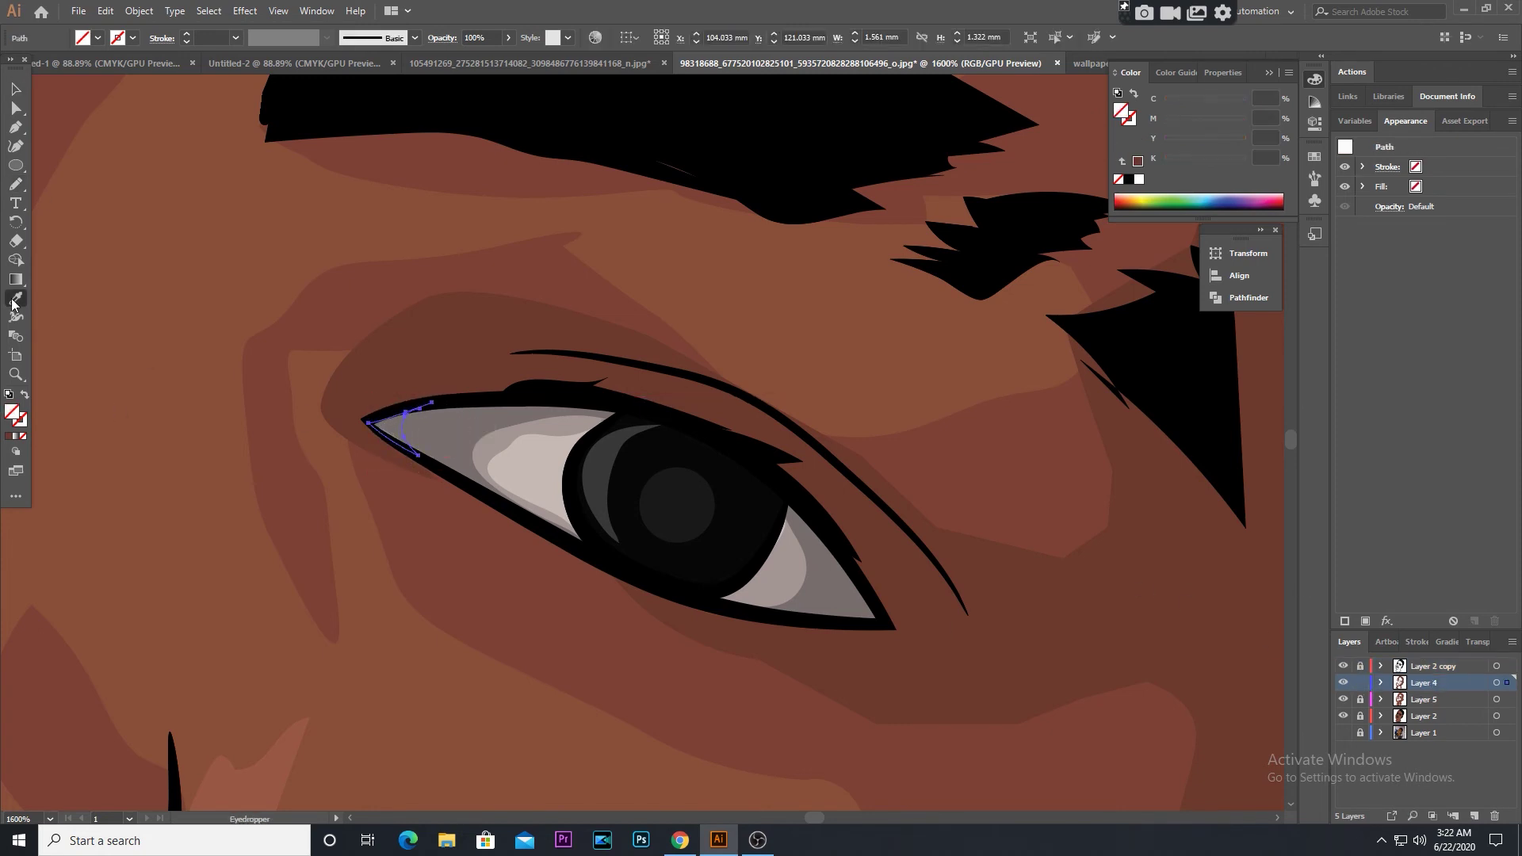
# Draw a small Pencil shape at the eye's lower outer corner
pyautogui.moveTo(857, 573); pyautogui.dragTo(643, 453)
pyautogui.press('n')
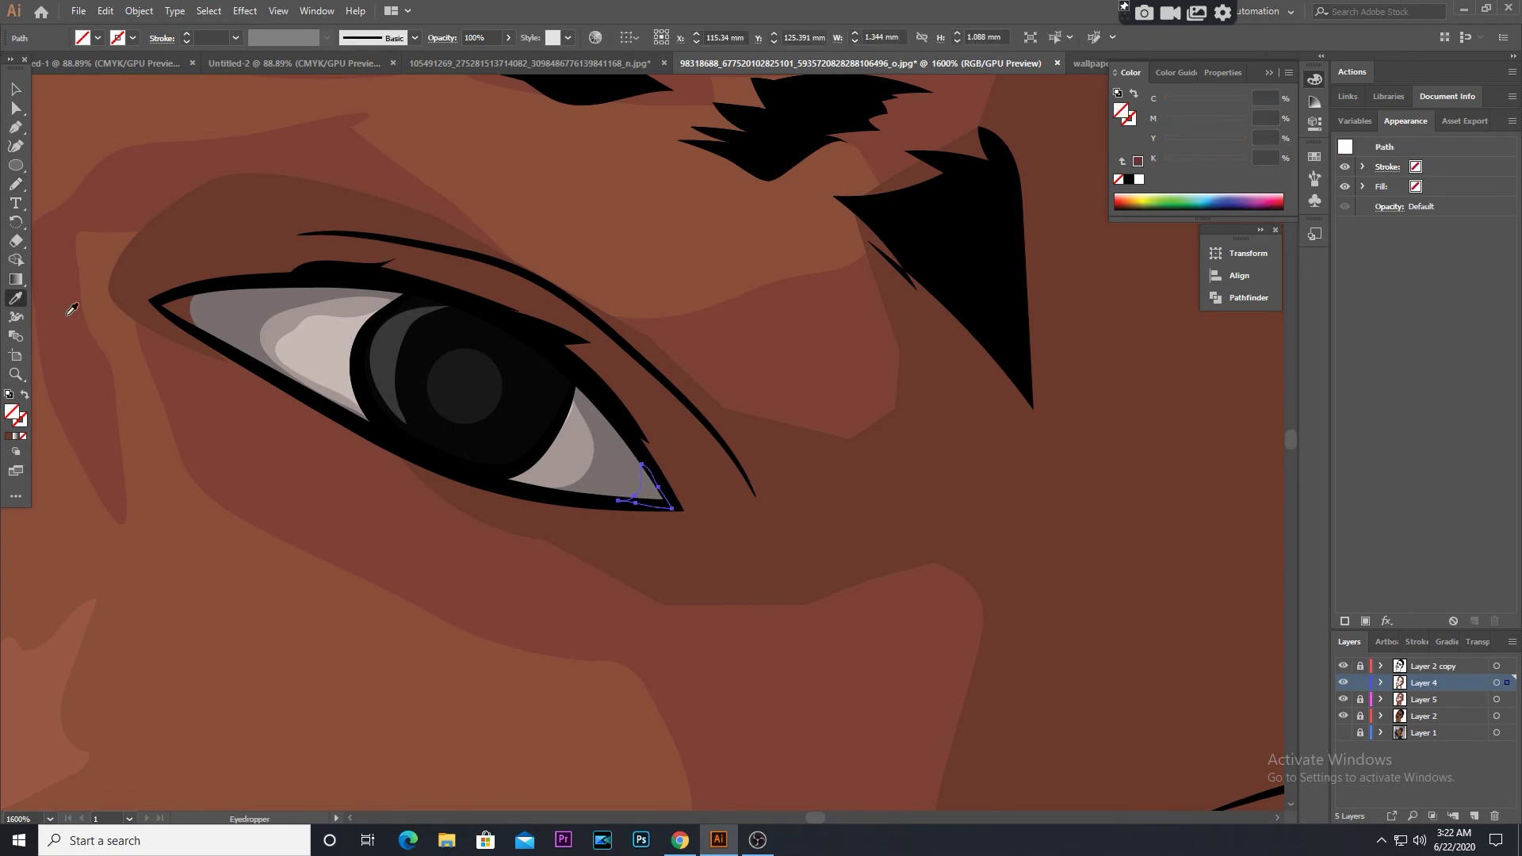
pyautogui.hotkey('ctrl', '0')
pyautogui.scroll(5, 628, 598)
pyautogui.press('n')
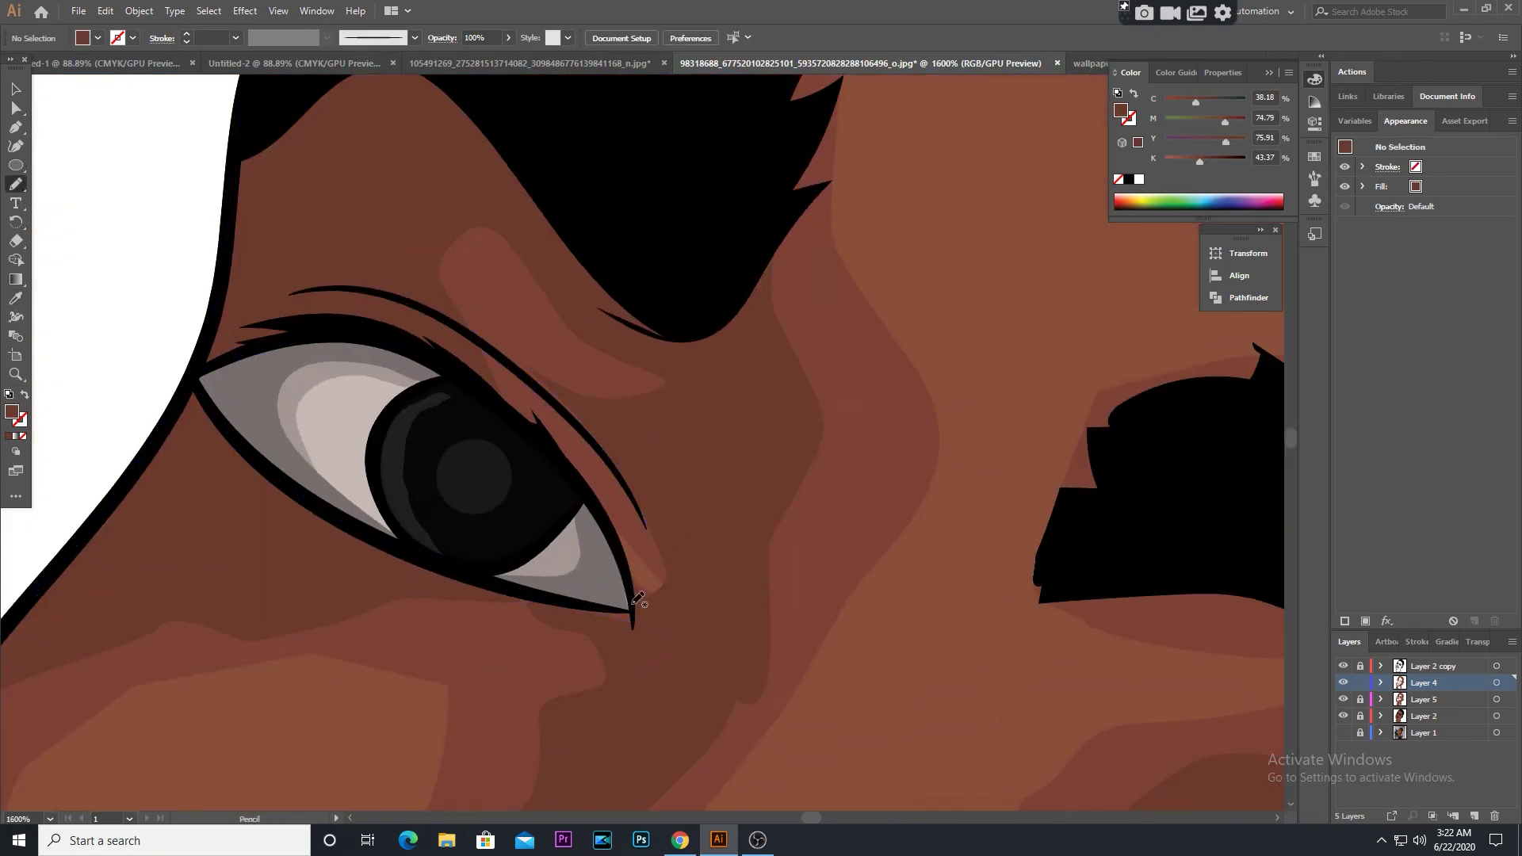
pyautogui.hotkey('ctrl', 'shift', 'a')
pyautogui.moveTo(578, 597); pyautogui.dragTo(606, 591)
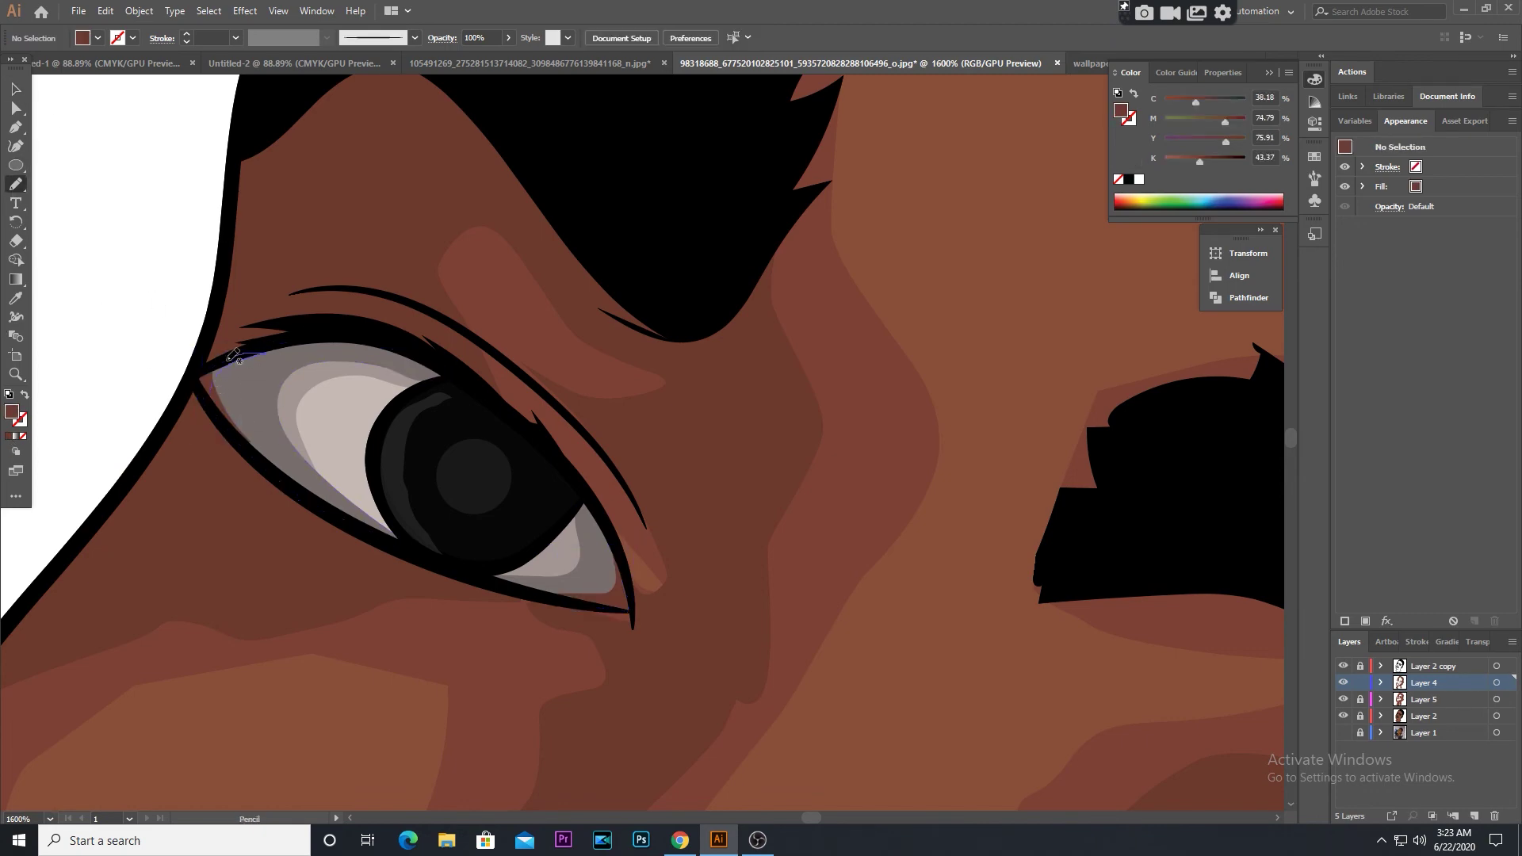
pyautogui.press('v')
pyautogui.hotkey('ctrl', 'shift', 'a')
pyautogui.hotkey('ctrl', '1')
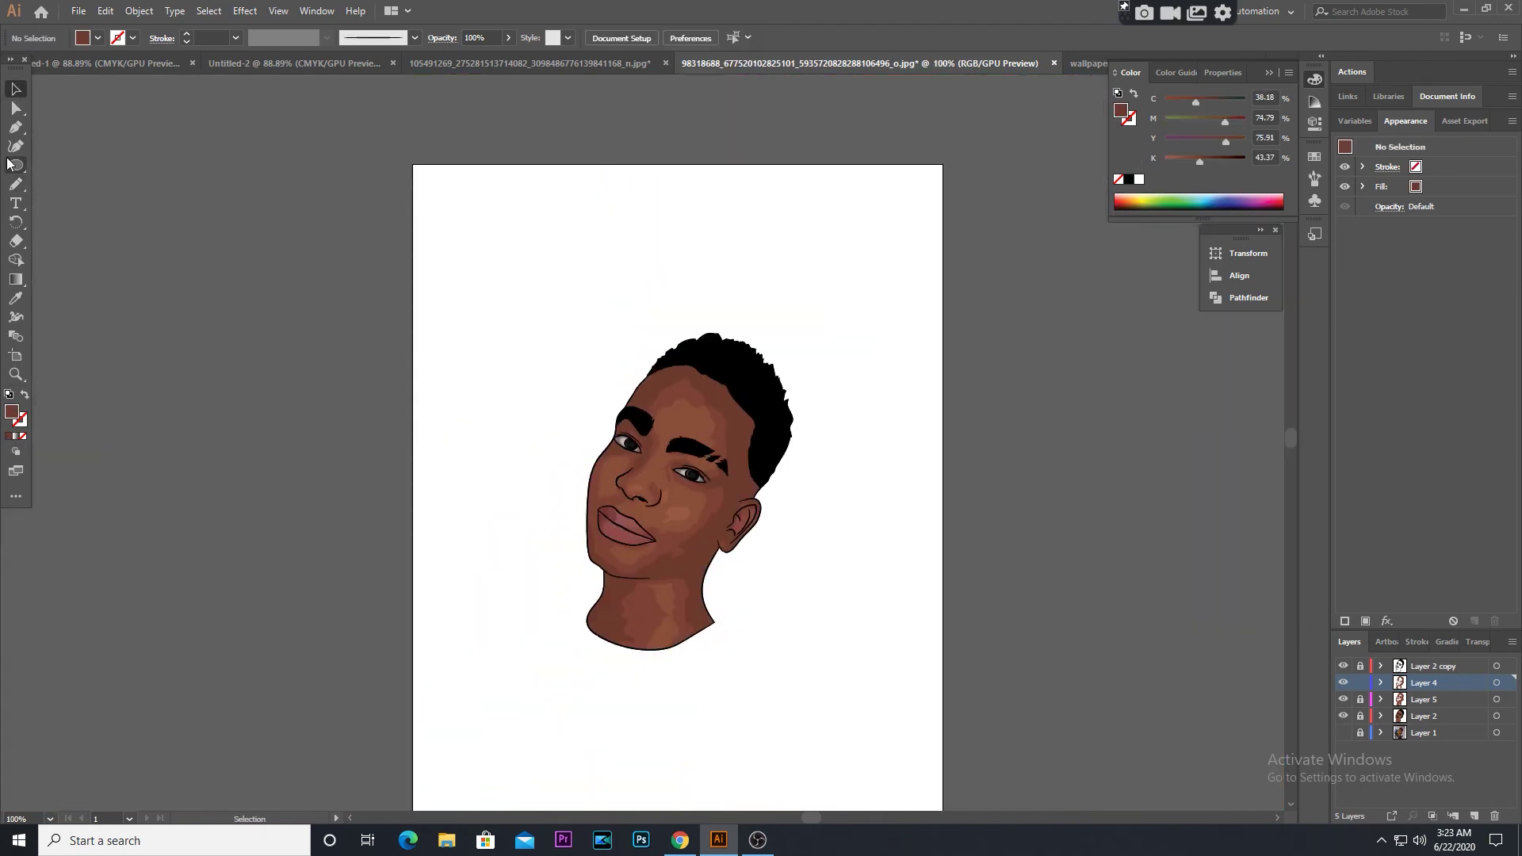
# Give the hairline shadow path the hair's black fill at about 30% opacity
pyautogui.hotkey('ctrl', '=')
pyautogui.hotkey('ctrl', '=')
pyautogui.hotkey('ctrl', '=')
pyautogui.hscroll(4, 1094, 571)
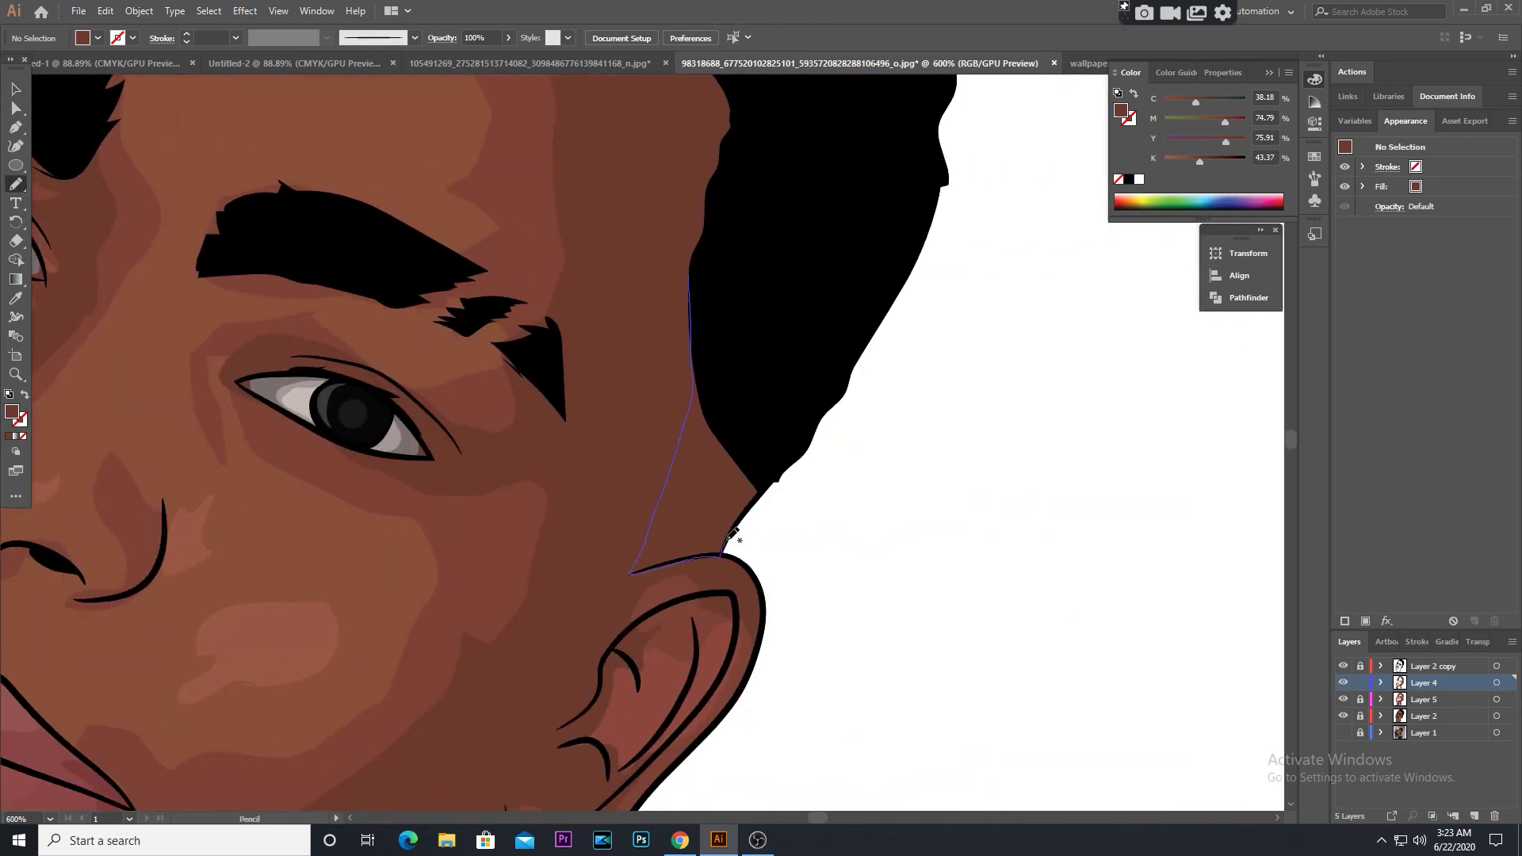
pyautogui.press('i')
pyautogui.click(744, 210)
pyautogui.click(508, 37)
pyautogui.moveTo(507, 58); pyautogui.dragTo(469, 59)
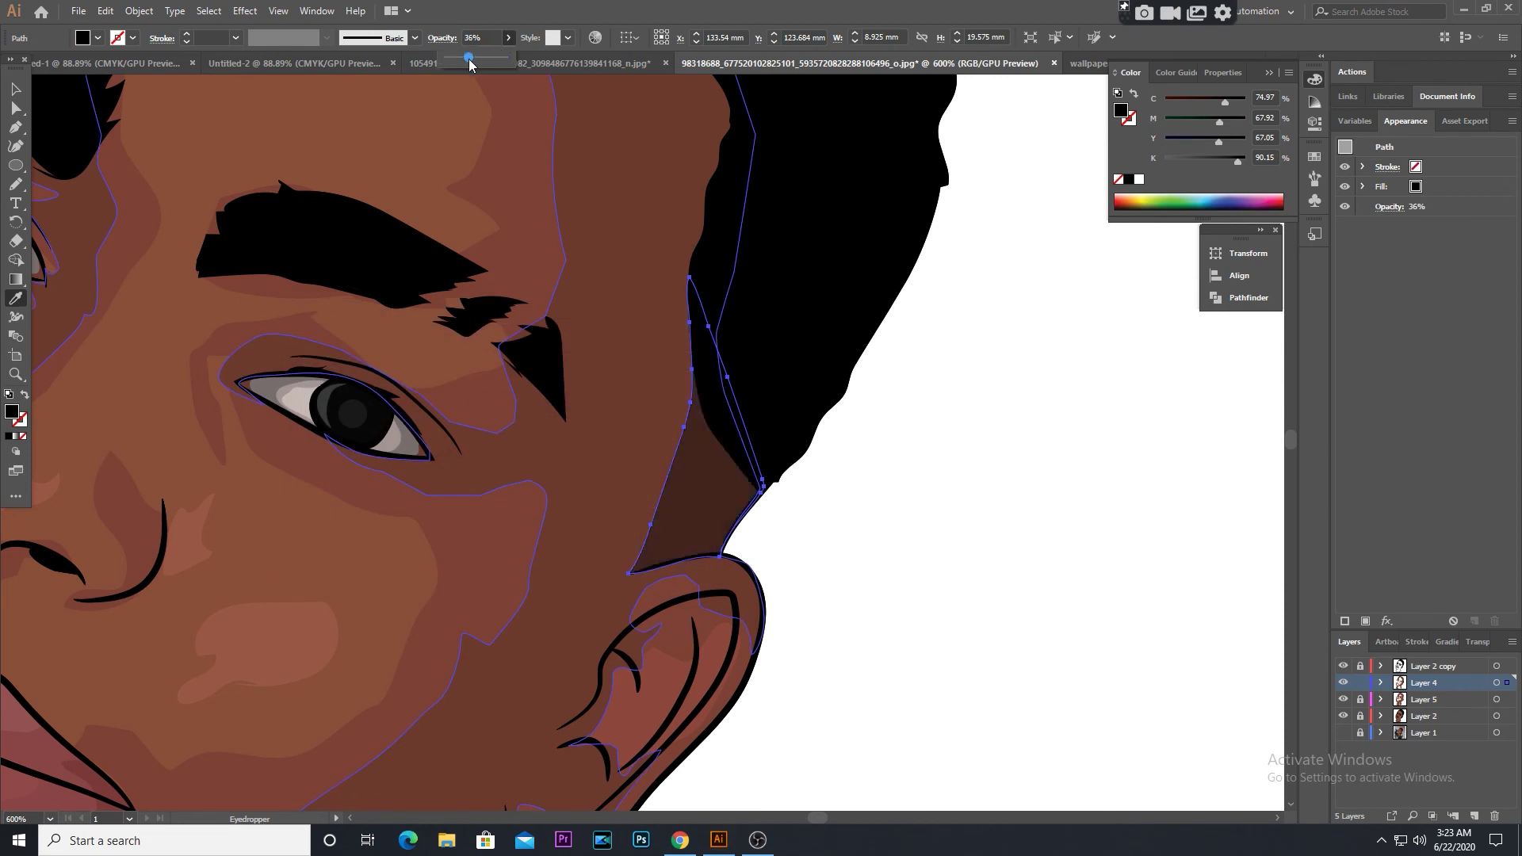
pyautogui.press('v')
pyautogui.hotkey('ctrl', 'shift', 'a')
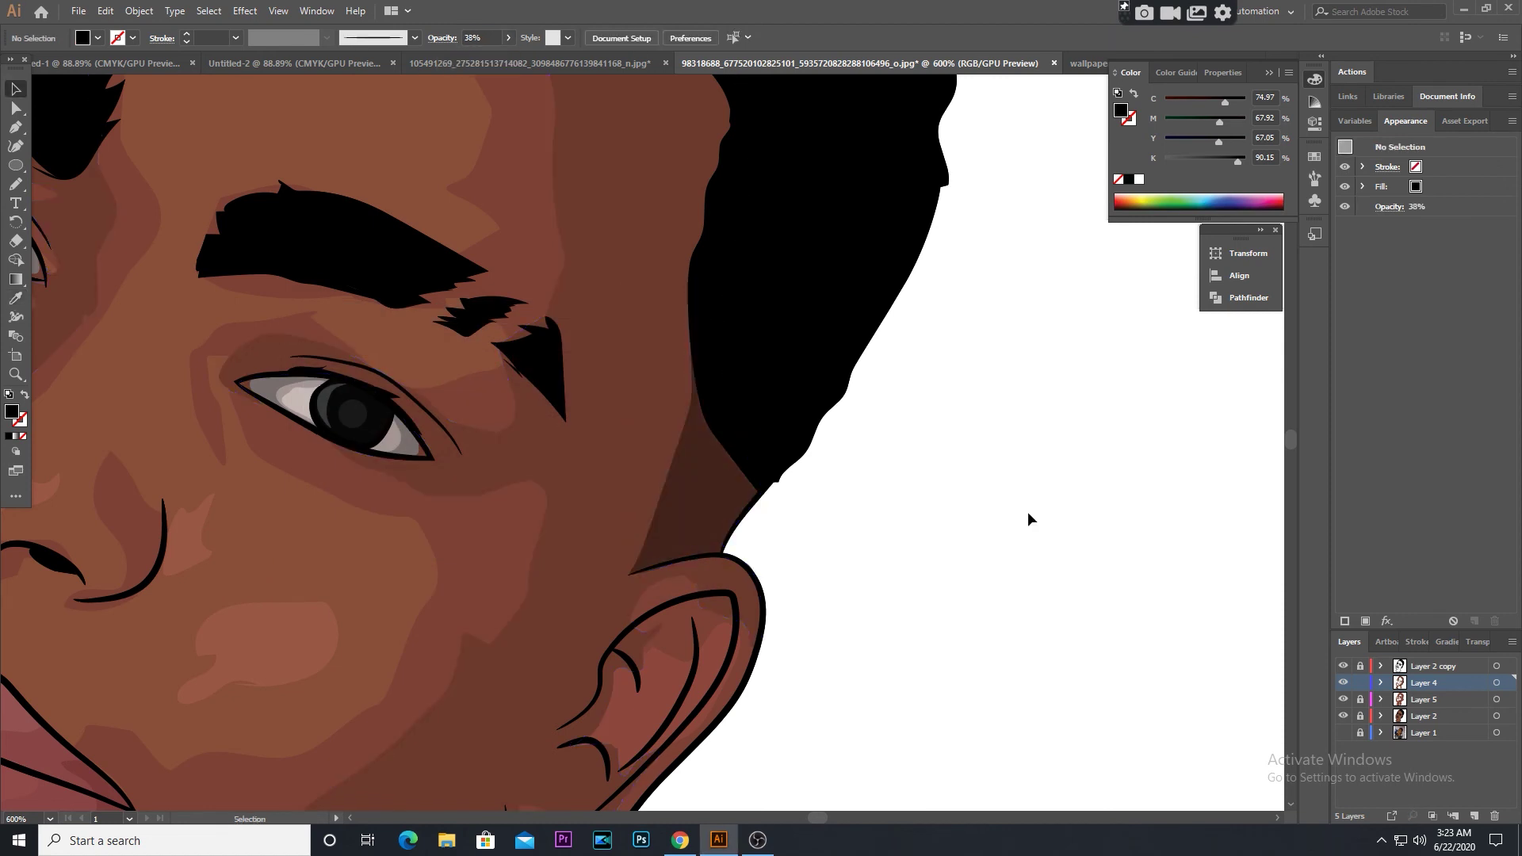
pyautogui.hotkey('ctrl', '0')
pyautogui.hotkey('ctrl', '1')
pyautogui.hotkey('ctrl', 'a')
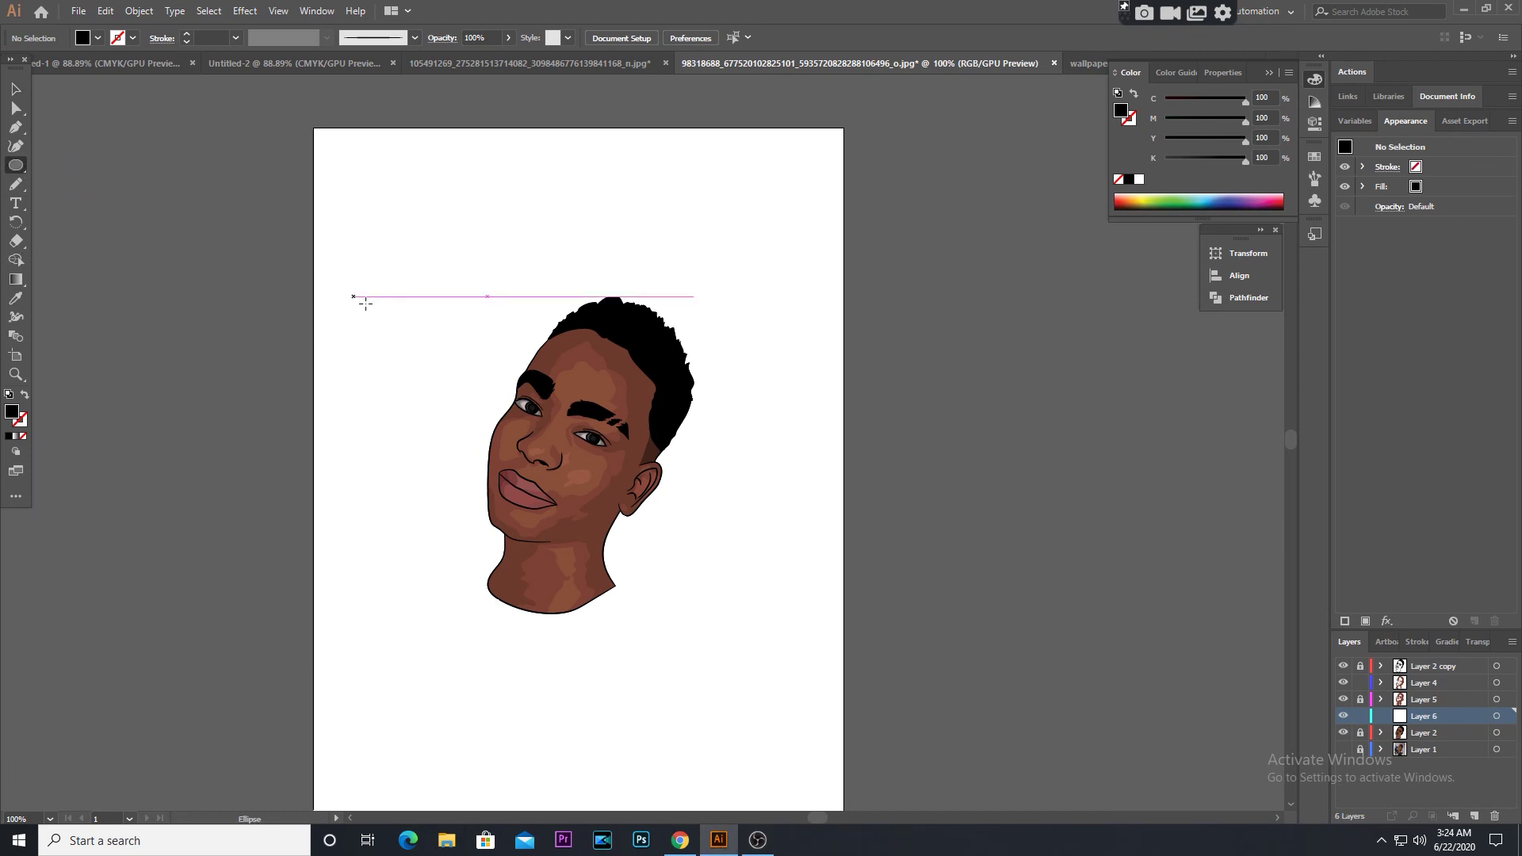
# Draw a circle centred behind the face with a light brown fill
pyautogui.moveTo(585, 506); pyautogui.dragTo(650, 547)
pyautogui.press('v')
pyautogui.moveTo(662, 351); pyautogui.dragTo(727, 510)
pyautogui.doubleClick(11, 411)
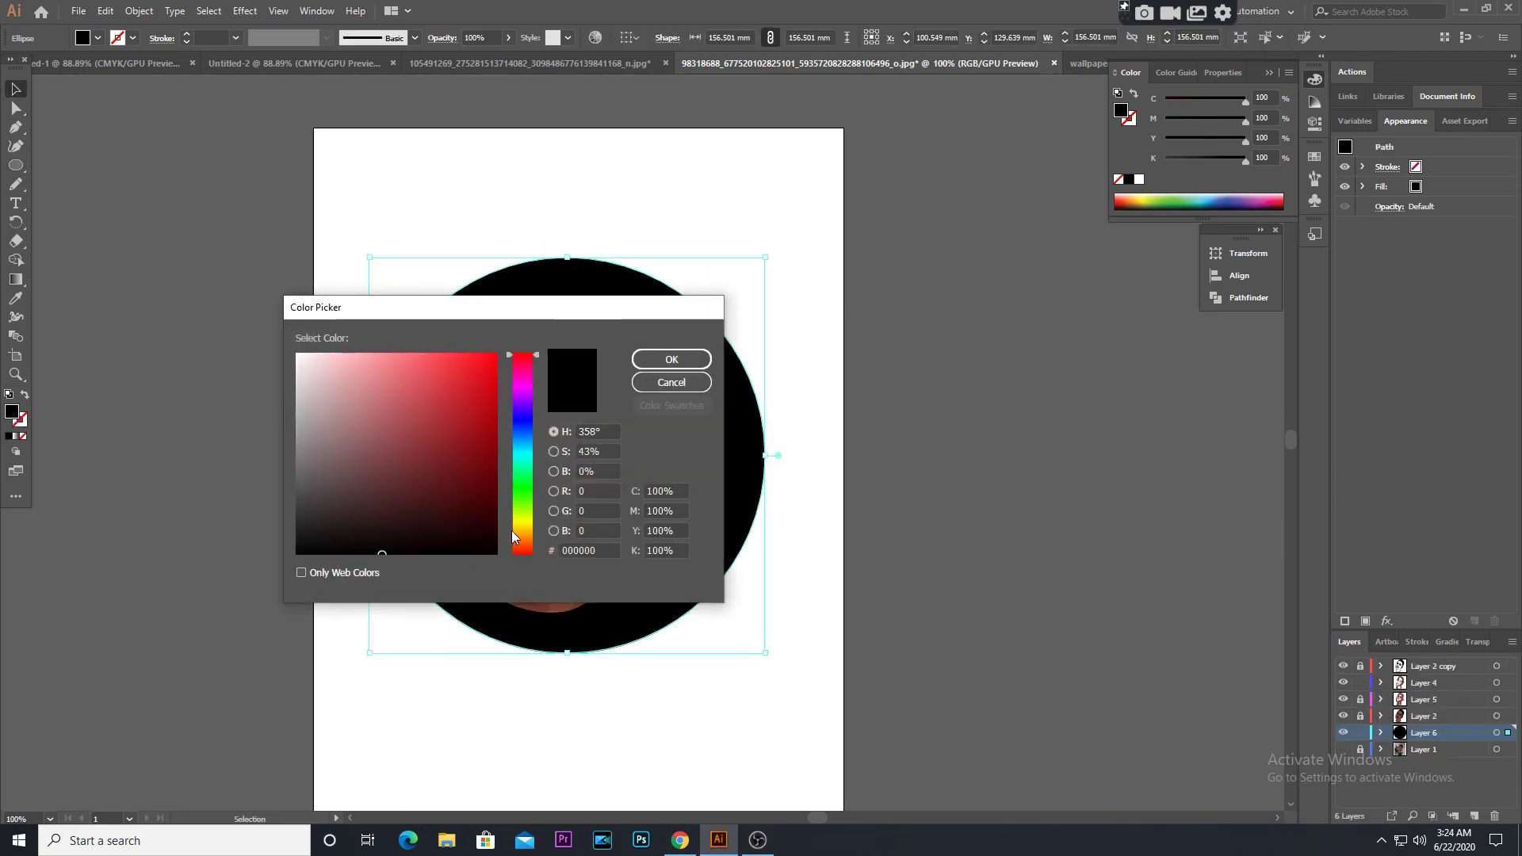
pyautogui.click(668, 359)
pyautogui.hotkey('ctrl', 'shift', 'a')
# Add a full-page rectangle sent to back with a dark brown fill
pyautogui.moveTo(15, 165); pyautogui.dragTo(16, 166)
pyautogui.click(76, 159)
pyautogui.moveTo(314, 127)
pyautogui.mouseDown()
pyautogui.moveTo(671, 722)
pyautogui.moveTo(843, 670)
pyautogui.mouseUp()
pyautogui.rightClick(747, 384)
pyautogui.click(278, 457)
pyautogui.doubleClick(12, 411)
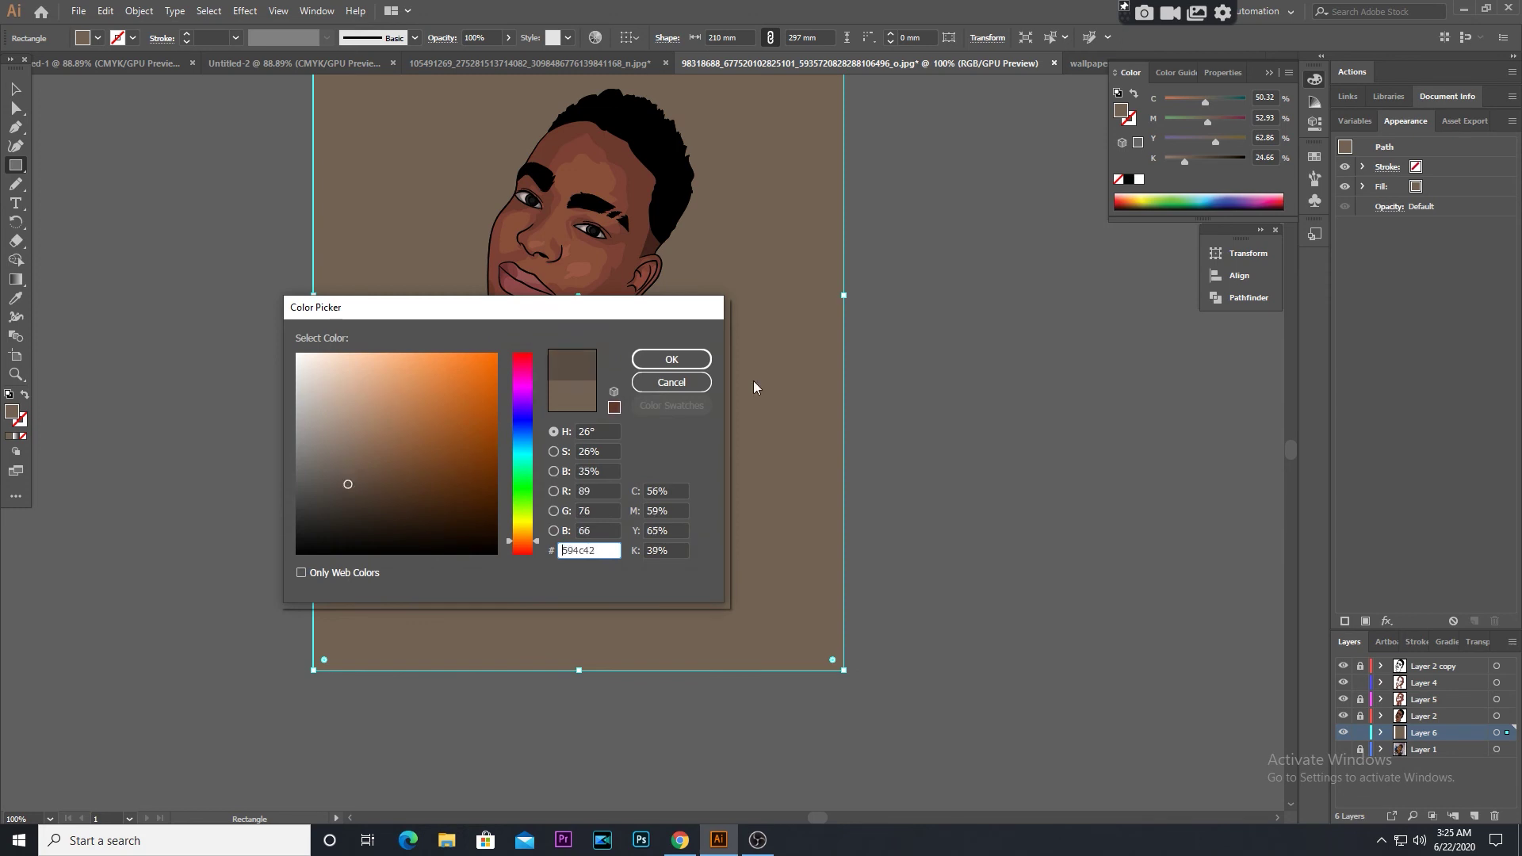
pyautogui.press('Return')
# Group the face pieces, rotate them more upright and move them into the circle
pyautogui.click(1354, 717)
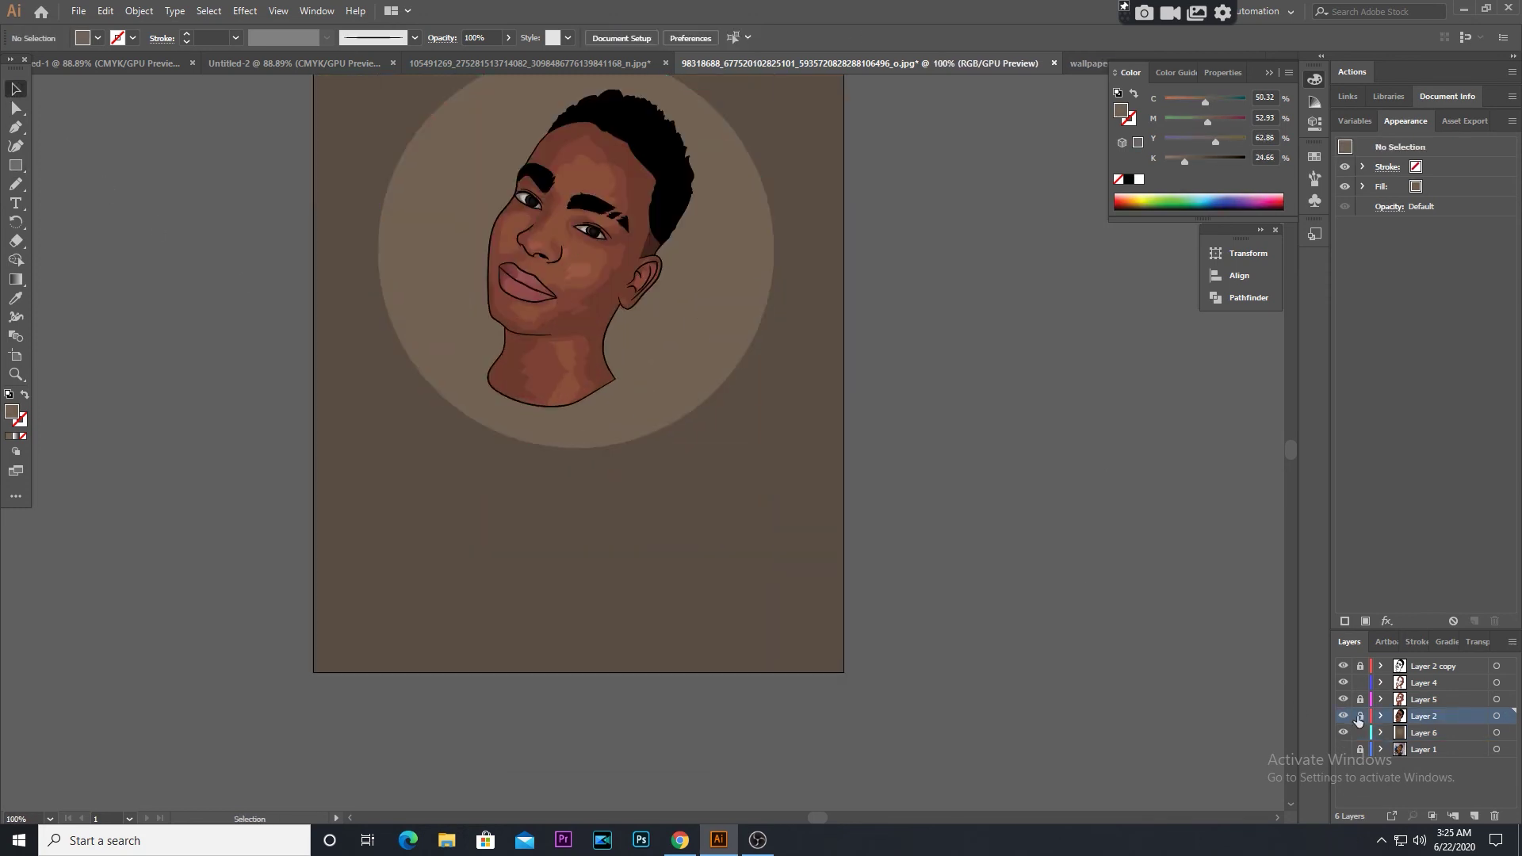
pyautogui.click(1343, 732)
pyautogui.moveTo(428, 143); pyautogui.dragTo(713, 428)
pyautogui.rightClick(606, 204)
pyautogui.click(646, 295)
pyautogui.scroll(2, 625, 317)
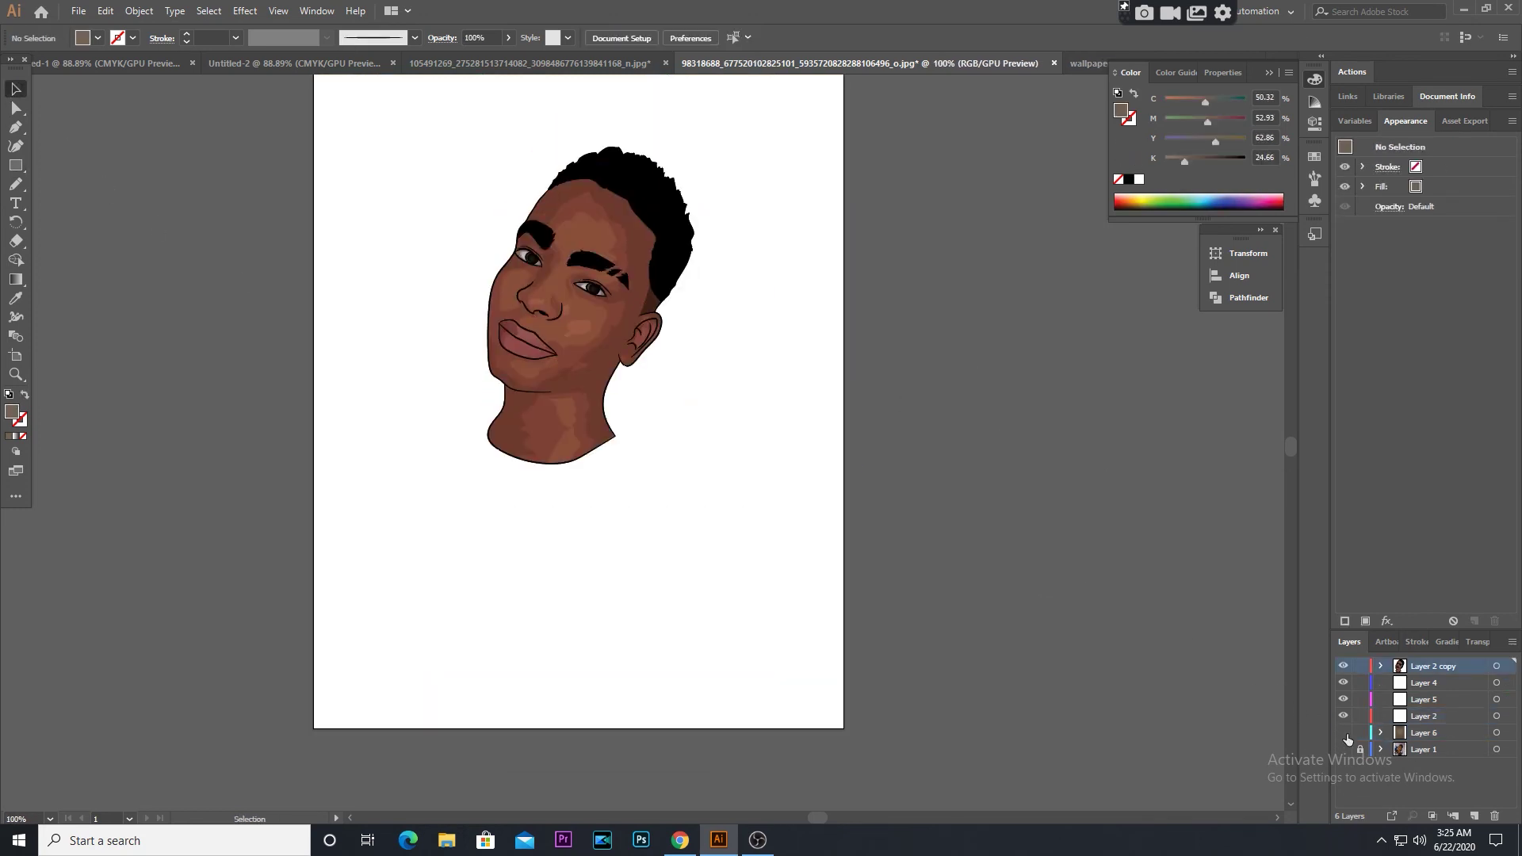
pyautogui.click(1342, 732)
pyautogui.moveTo(724, 141); pyautogui.dragTo(739, 151)
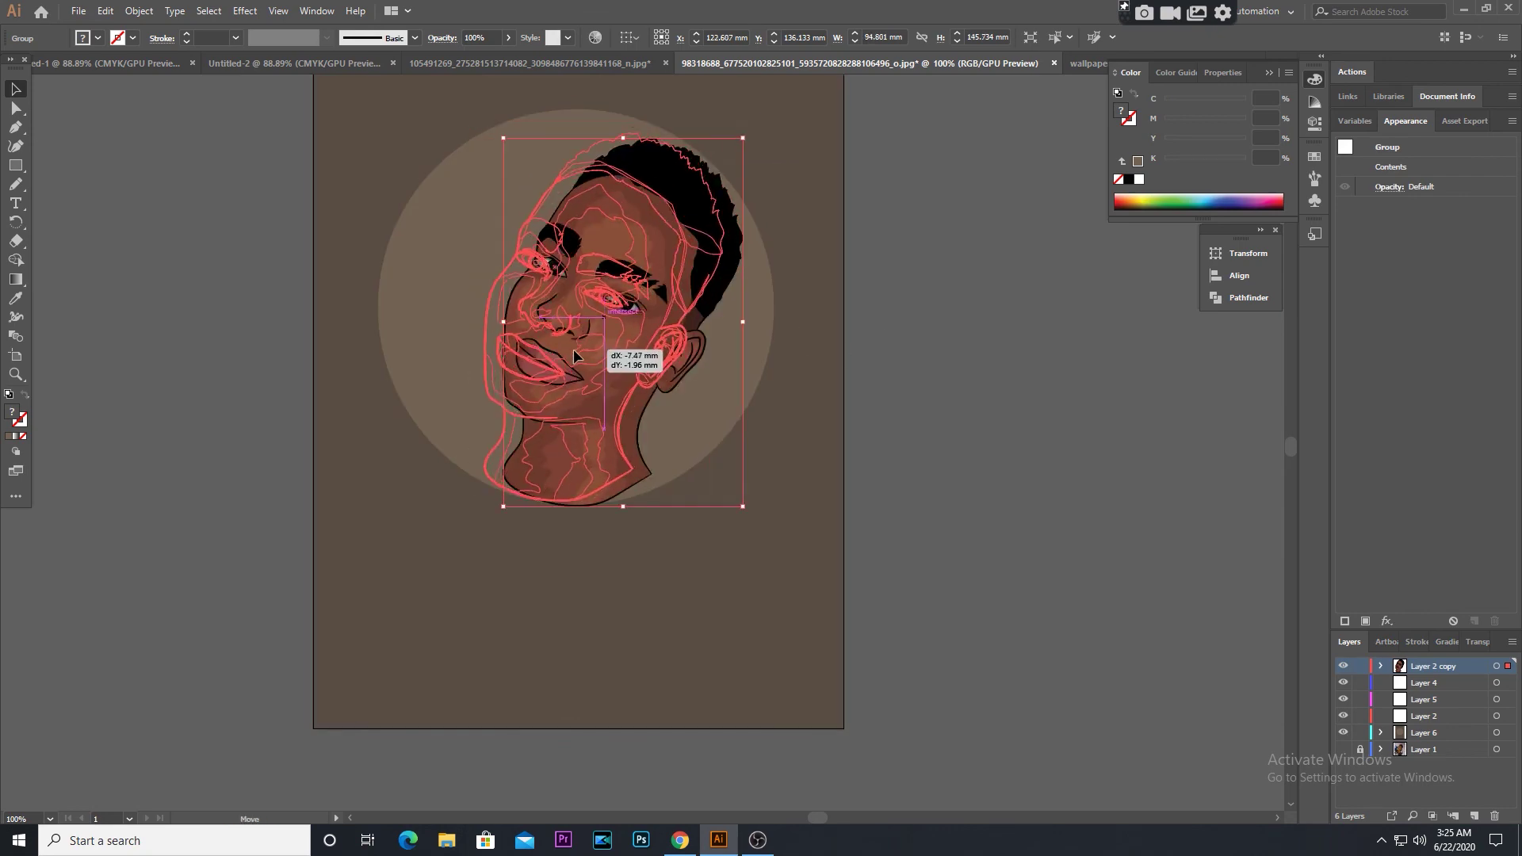
pyautogui.moveTo(739, 151); pyautogui.dragTo(737, 107)
pyautogui.moveTo(628, 373)
pyautogui.mouseDown()
pyautogui.moveTo(644, 371)
pyautogui.moveTo(631, 371)
pyautogui.mouseUp()
pyautogui.click(687, 692)
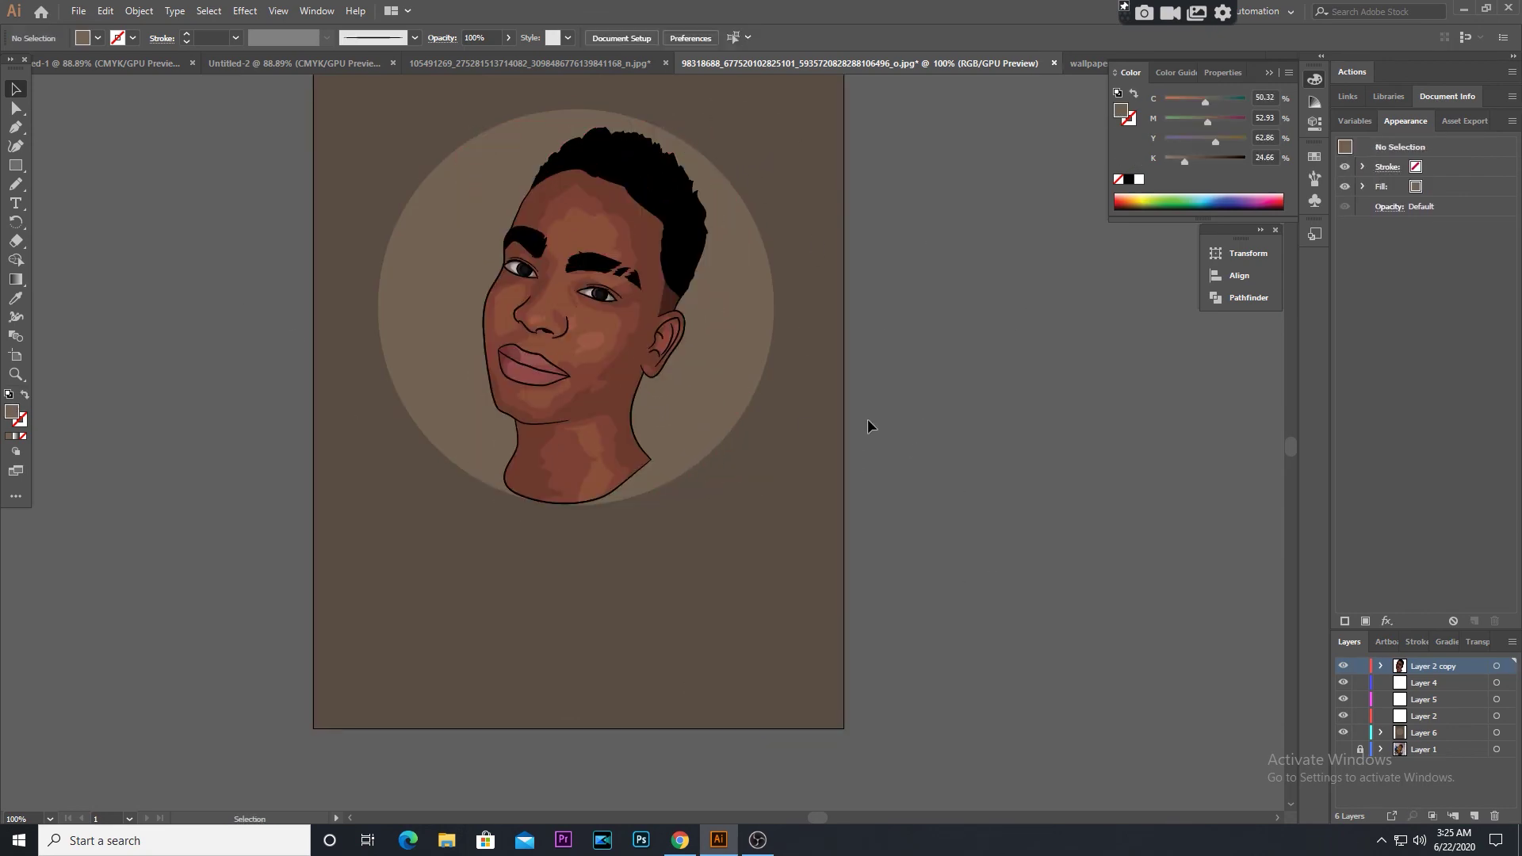
# Narrow the circle into a tall oval behind the face and re-pick its fill
pyautogui.click(698, 428)
pyautogui.moveTo(774, 505); pyautogui.dragTo(722, 504)
pyautogui.moveTo(686, 380); pyautogui.dragTo(686, 373)
pyautogui.click(689, 364)
pyautogui.doubleClick(12, 412)
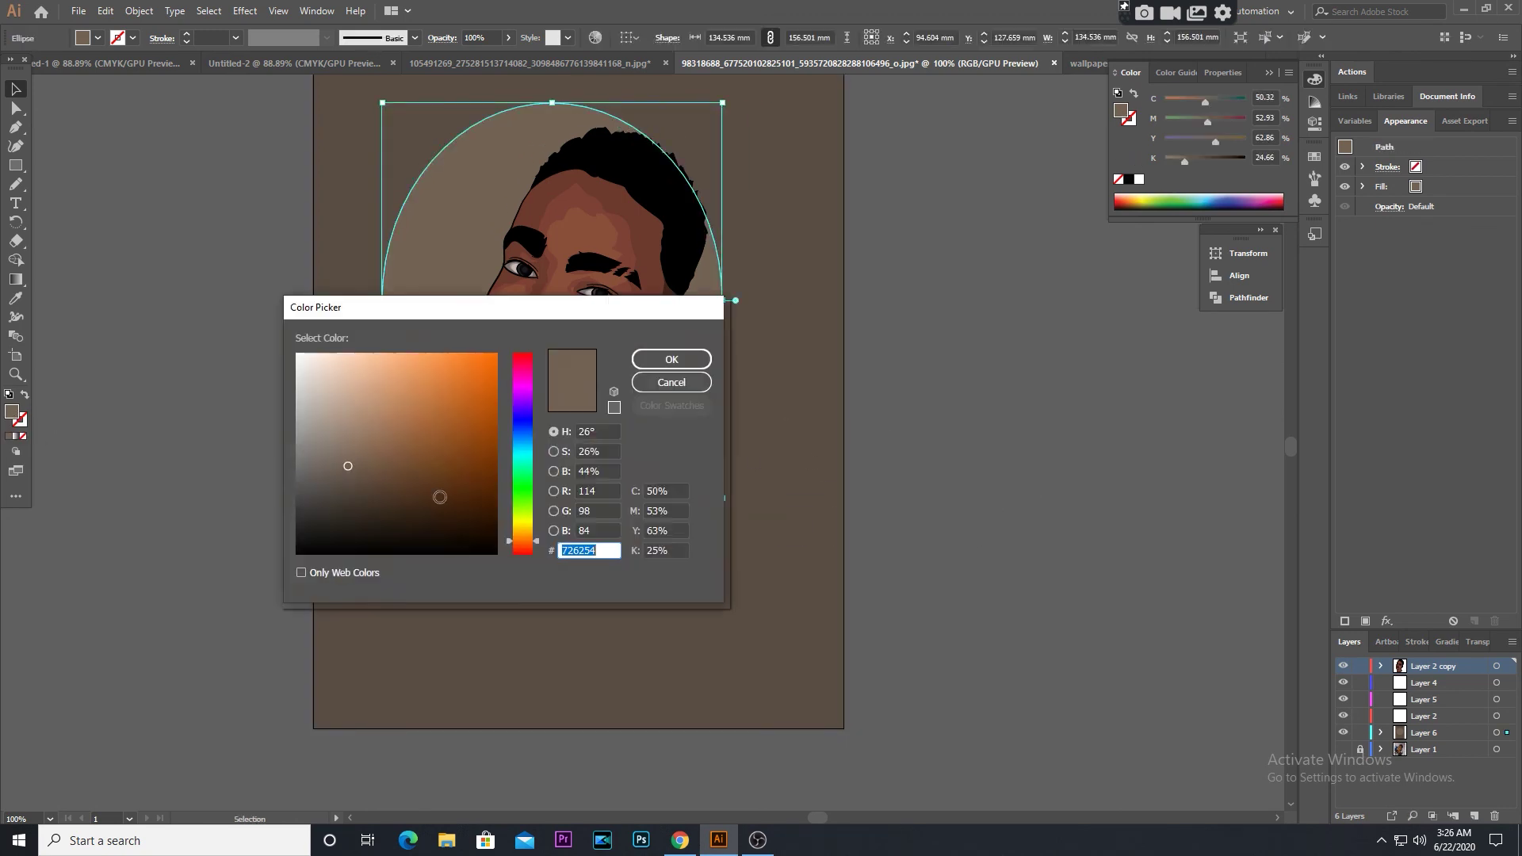
# Give the oval a darker 40 pt outline and widen it back into a circle
pyautogui.click(668, 359)
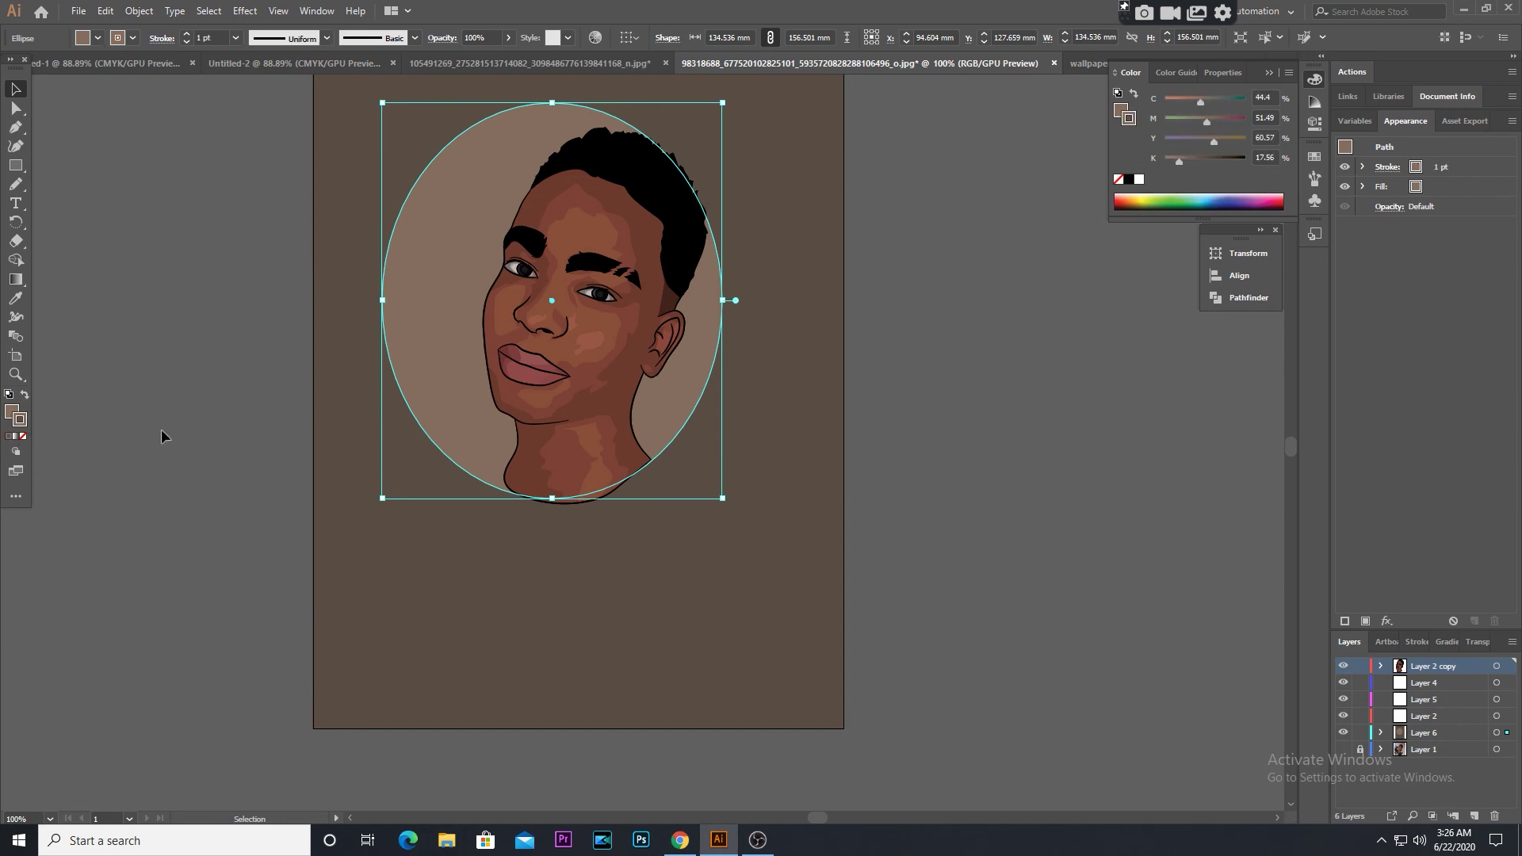
pyautogui.doubleClick(12, 411)
pyautogui.click(671, 359)
pyautogui.click(235, 37)
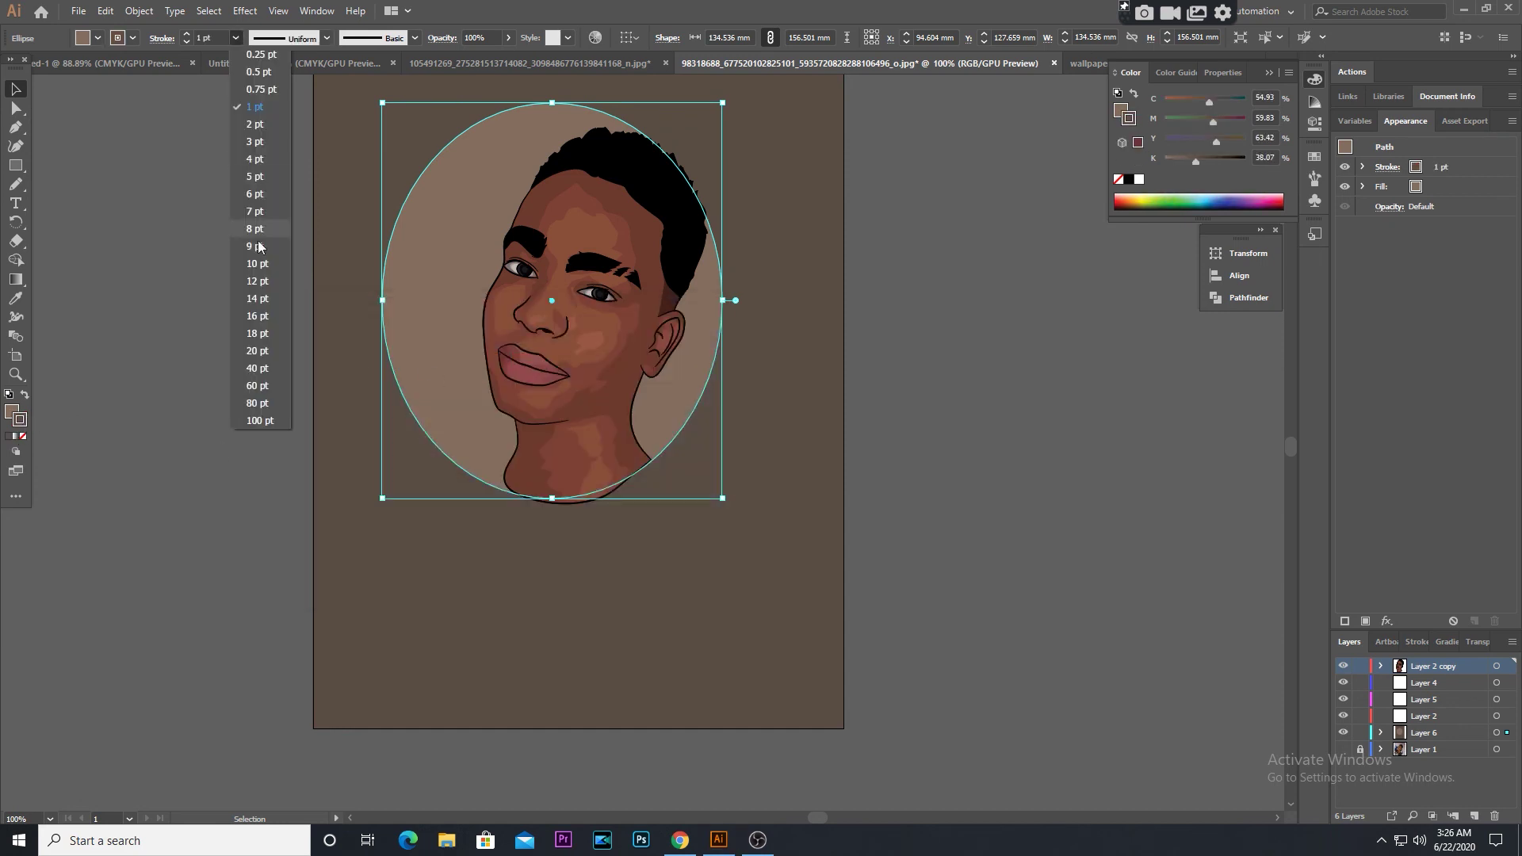
pyautogui.click(254, 327)
pyautogui.moveTo(722, 299); pyautogui.dragTo(768, 309)
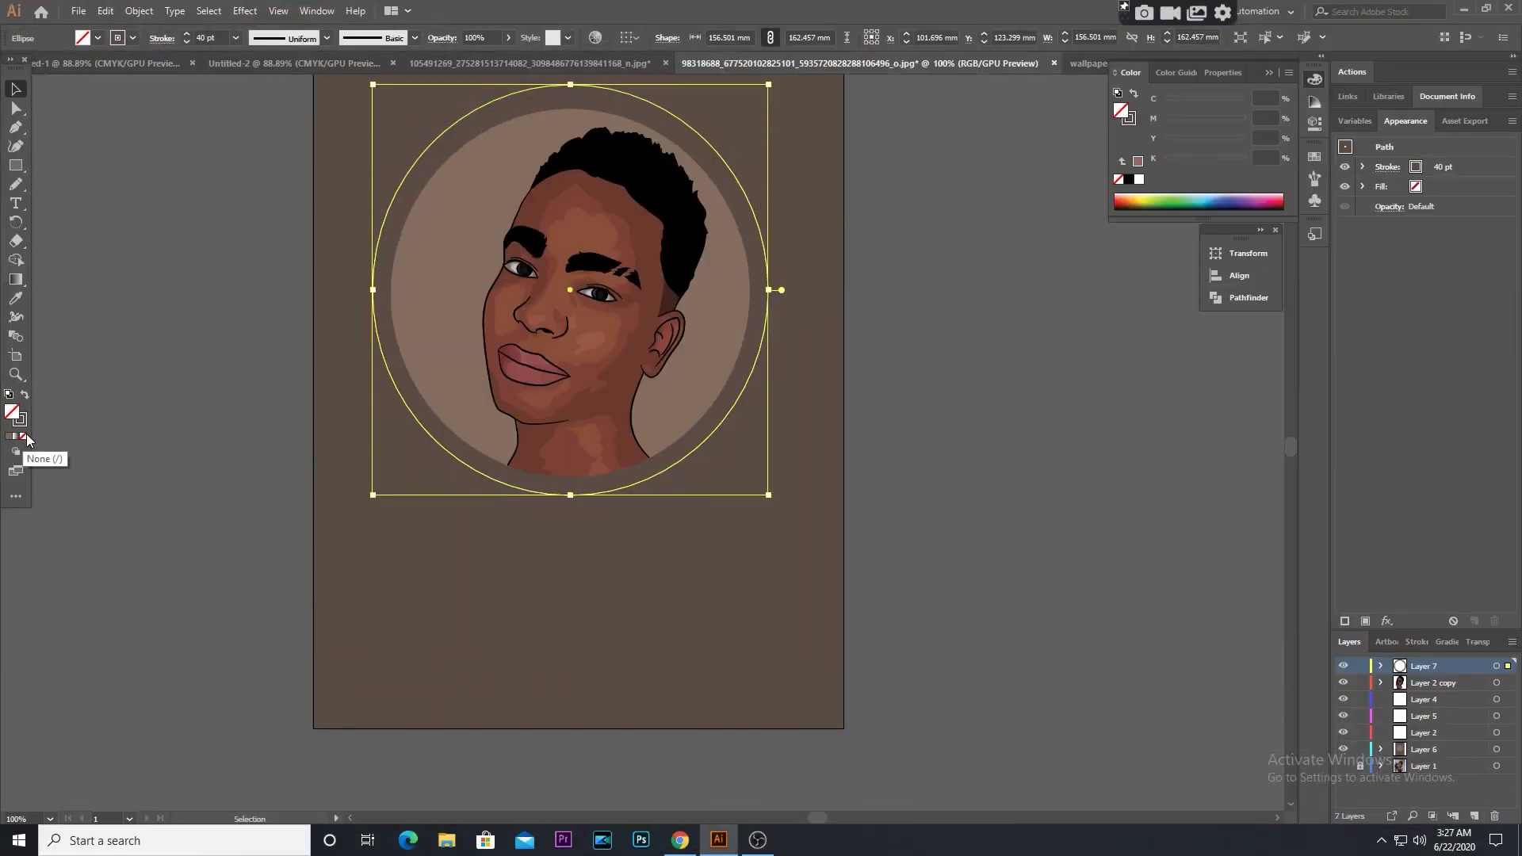
pyautogui.click(722, 397)
# Recolour the background rectangle to a warm tan
pyautogui.scroll(1, 859, 394)
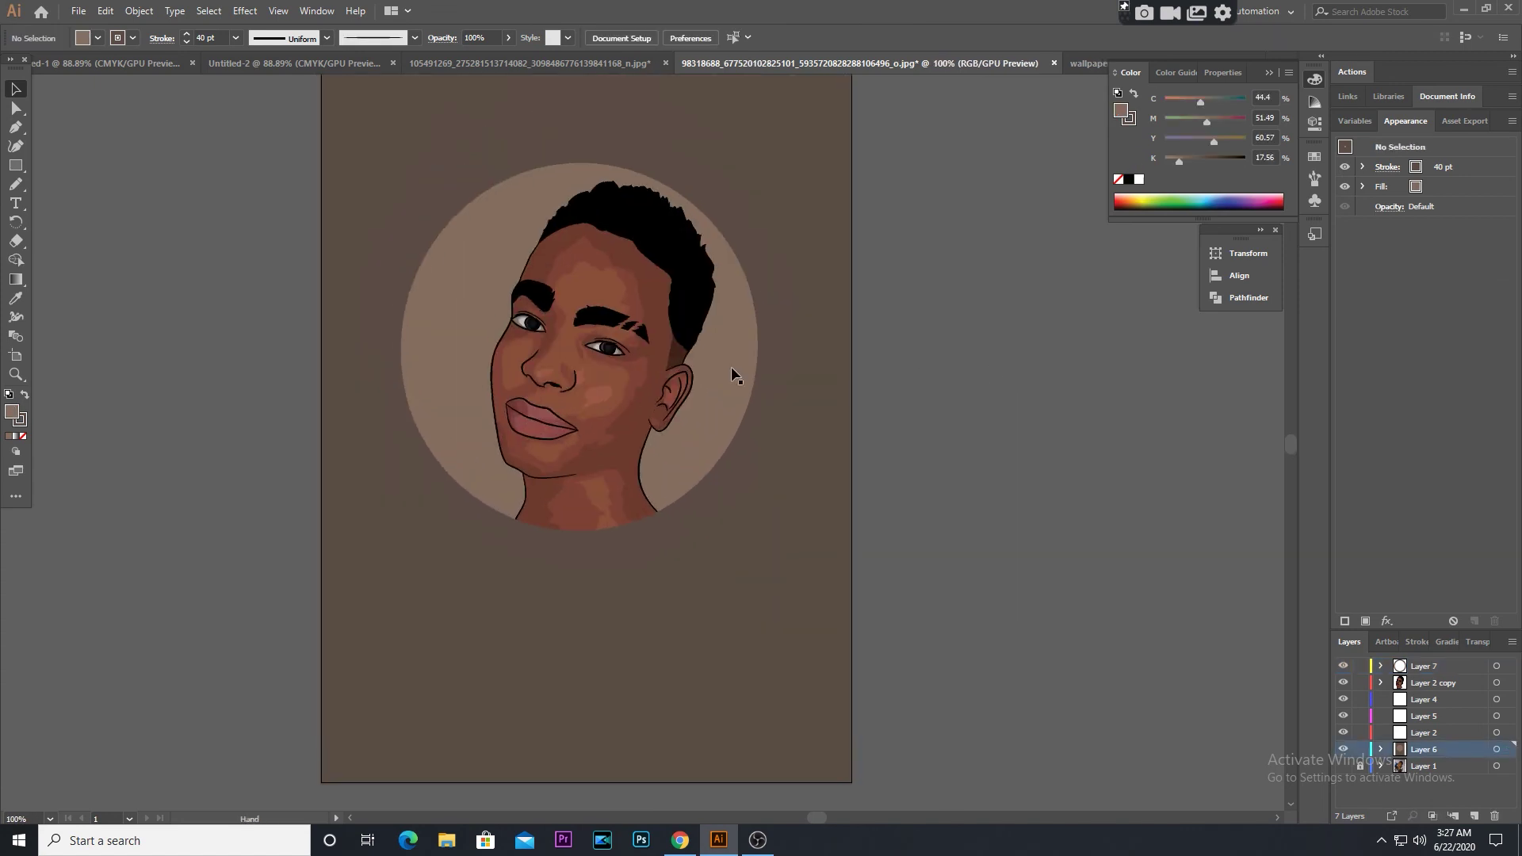
pyautogui.click(410, 610)
pyautogui.doubleClick(12, 411)
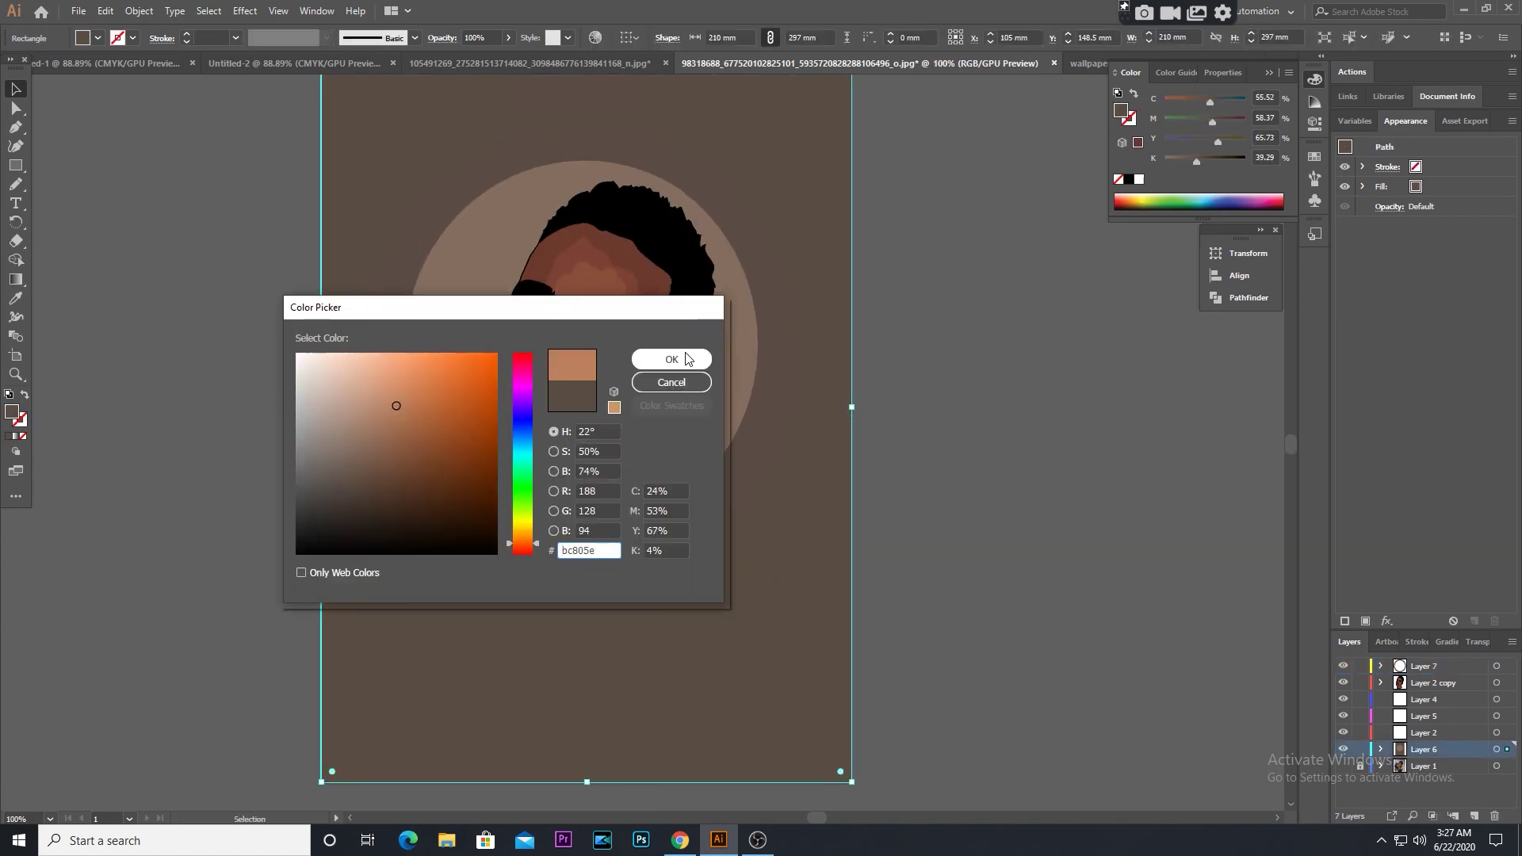
pyautogui.click(687, 358)
pyautogui.keyDown('alt'); pyautogui.scroll(-3, 1026, 405); pyautogui.keyUp('alt')
pyautogui.keyDown('alt'); pyautogui.scroll(3, 868, 458); pyautogui.keyUp('alt')
pyautogui.click(1094, 405)
pyautogui.hotkey('ctrl', '-')
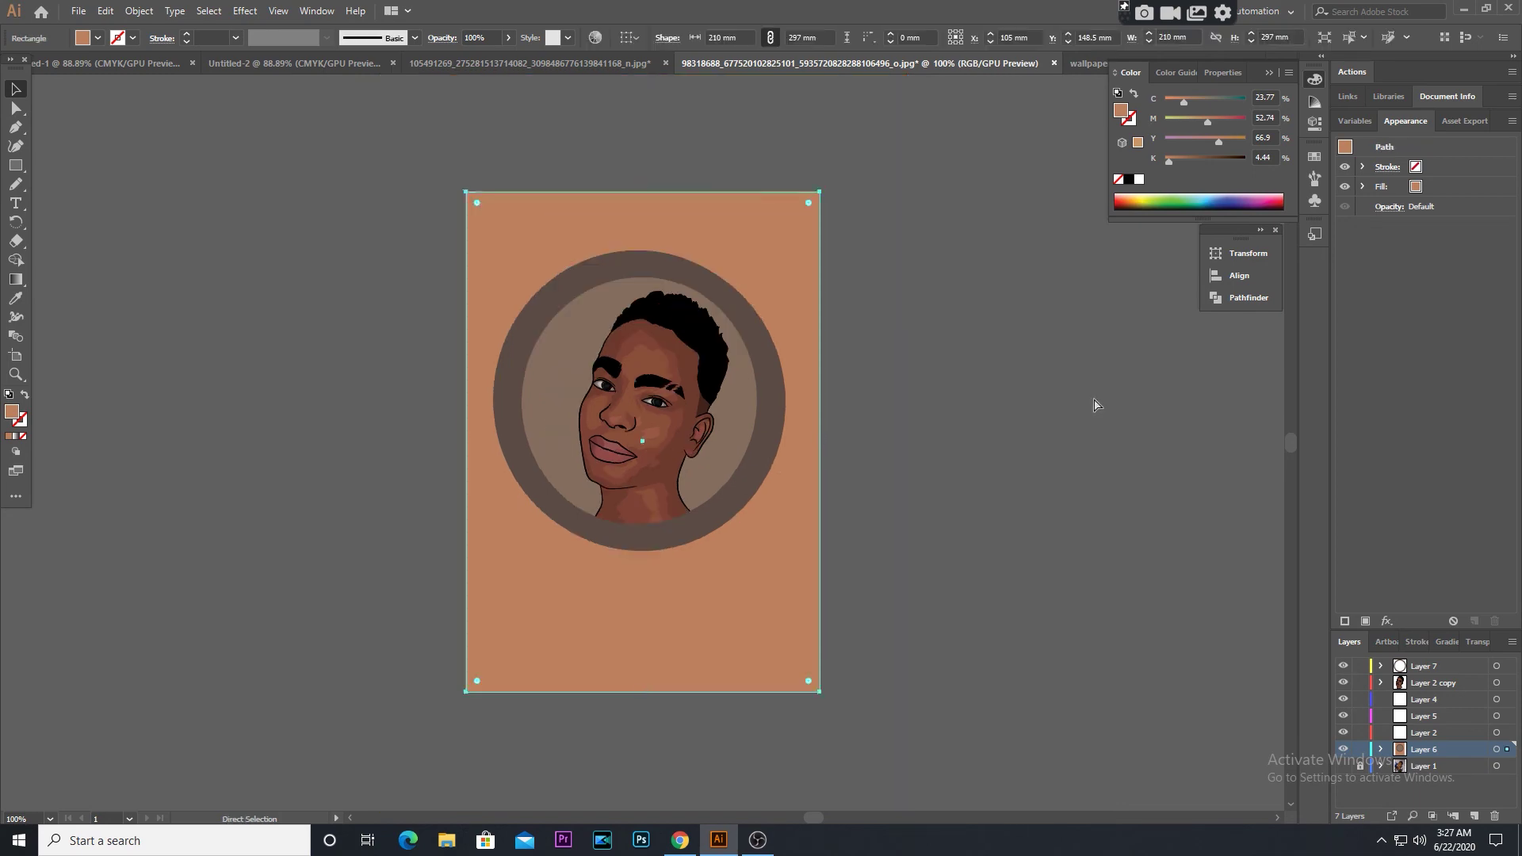
# Export the artwork as a JPEG under an edited file name, not replacing the existing file
pyautogui.click(78, 10)
pyautogui.click(341, 311)
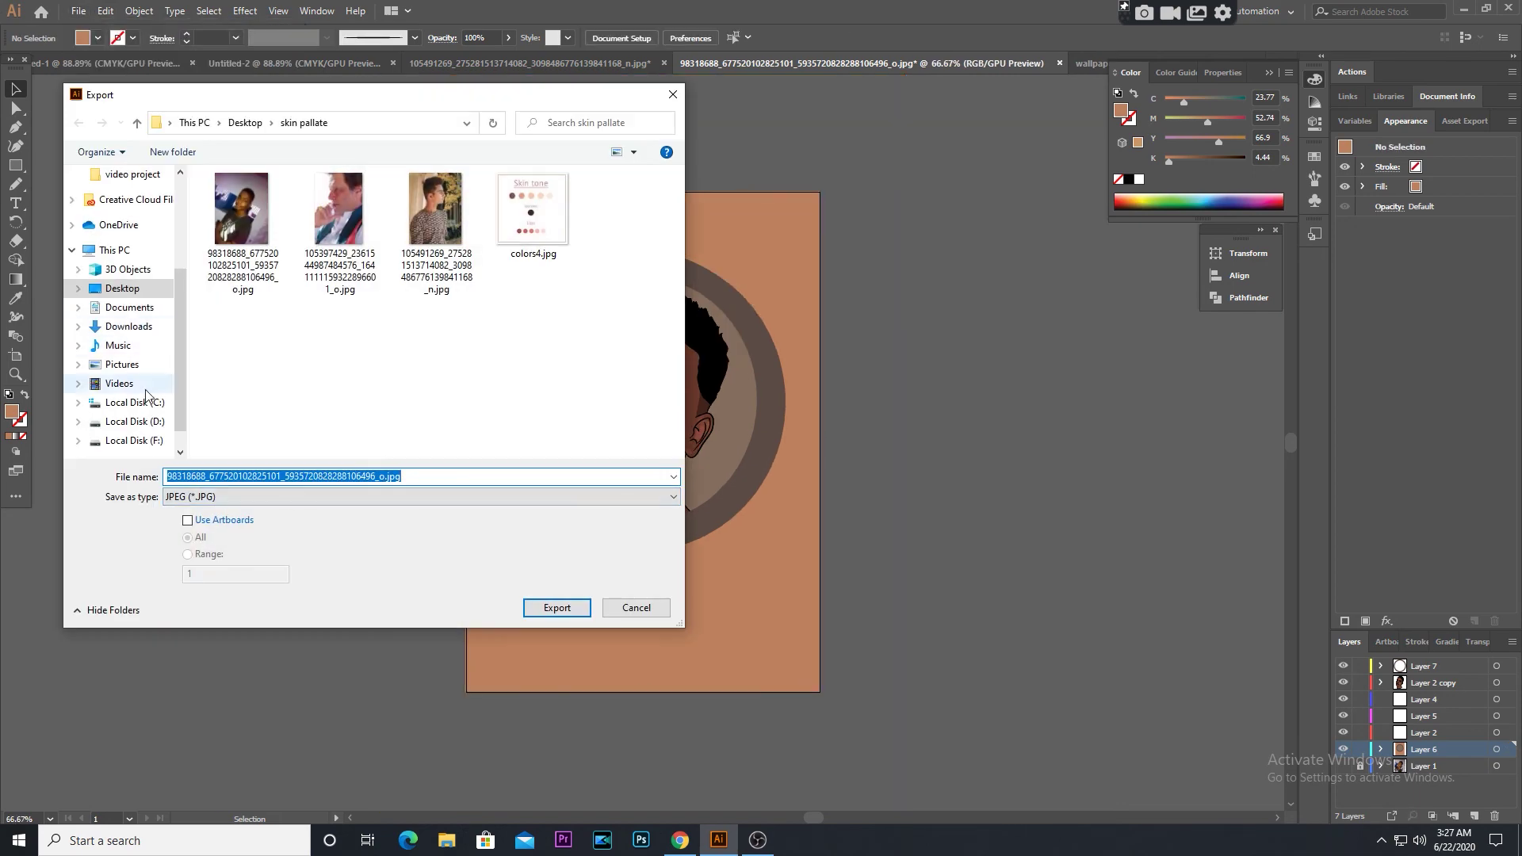
pyautogui.click(557, 608)
pyautogui.click(879, 482)
pyautogui.click(383, 476)
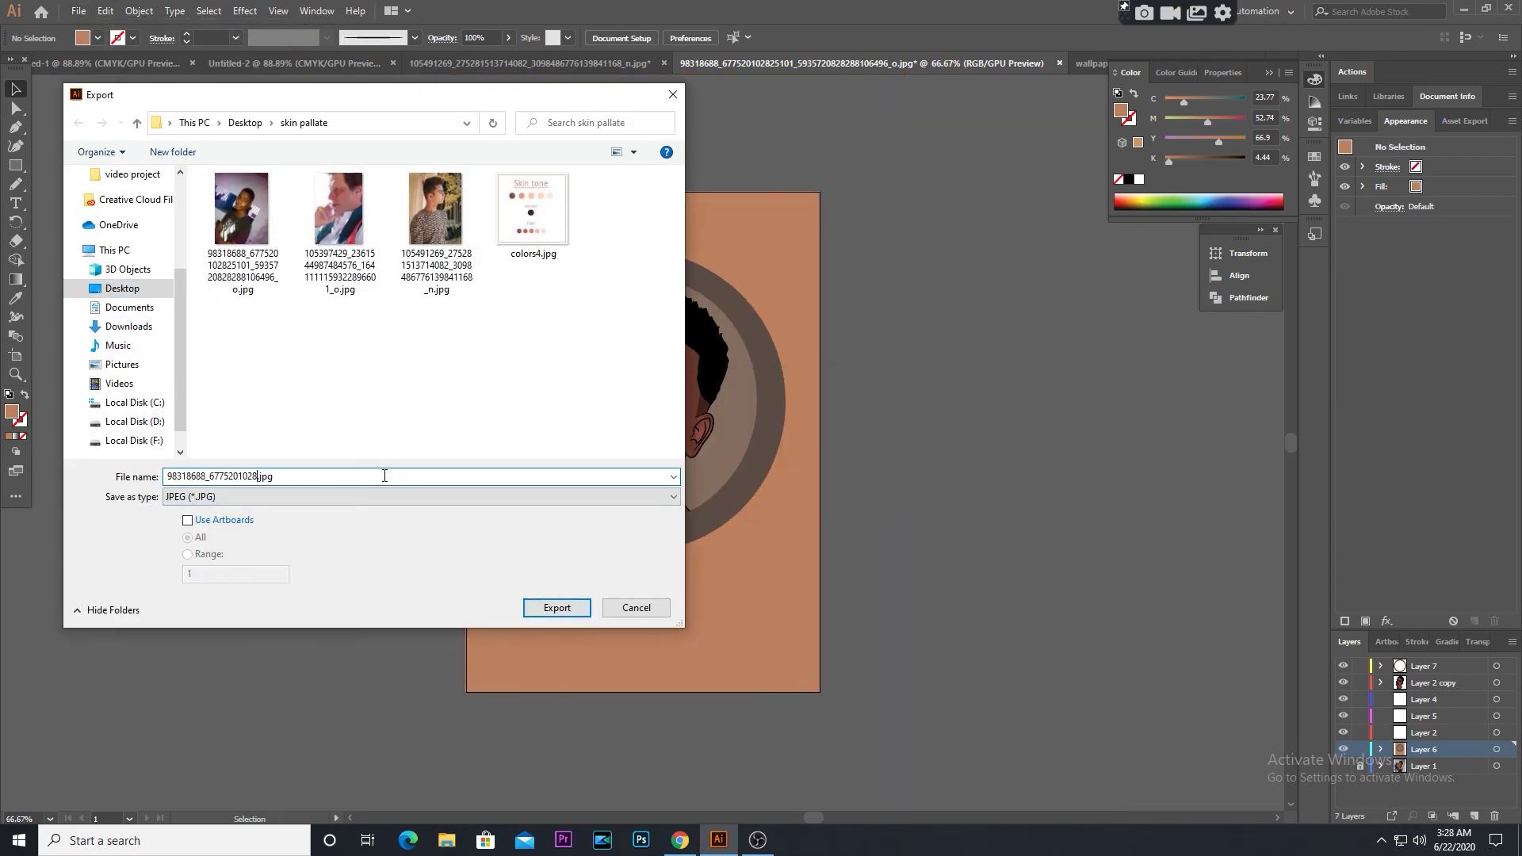
pyautogui.write('sfdg')
pyautogui.click(557, 607)
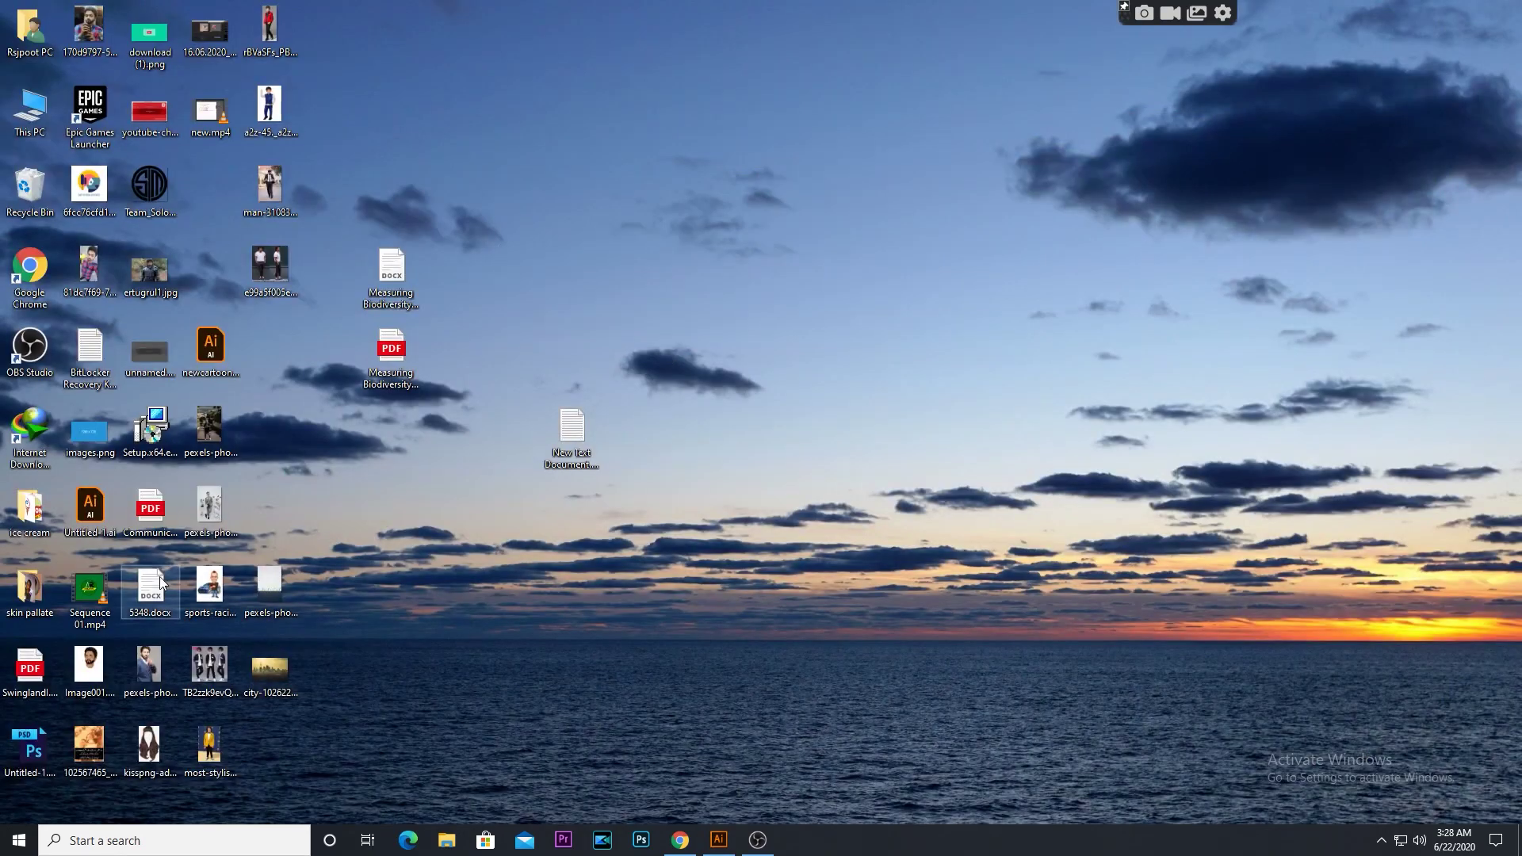